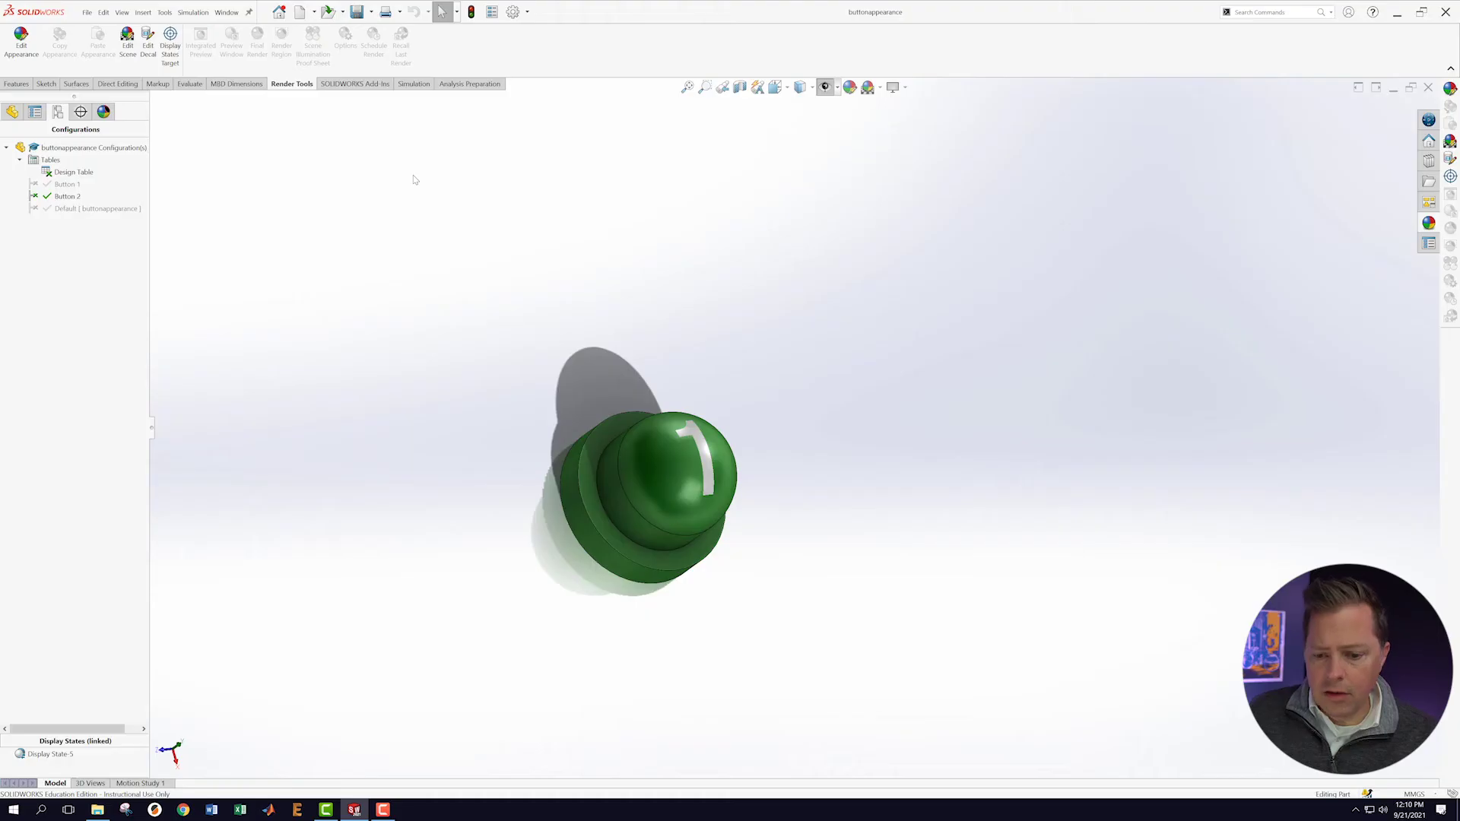
Look over the button part, then start a new assembly document.
{"action": "middle_click_drag", "start_coordinate": [700, 524], "coordinate": [764, 428]}
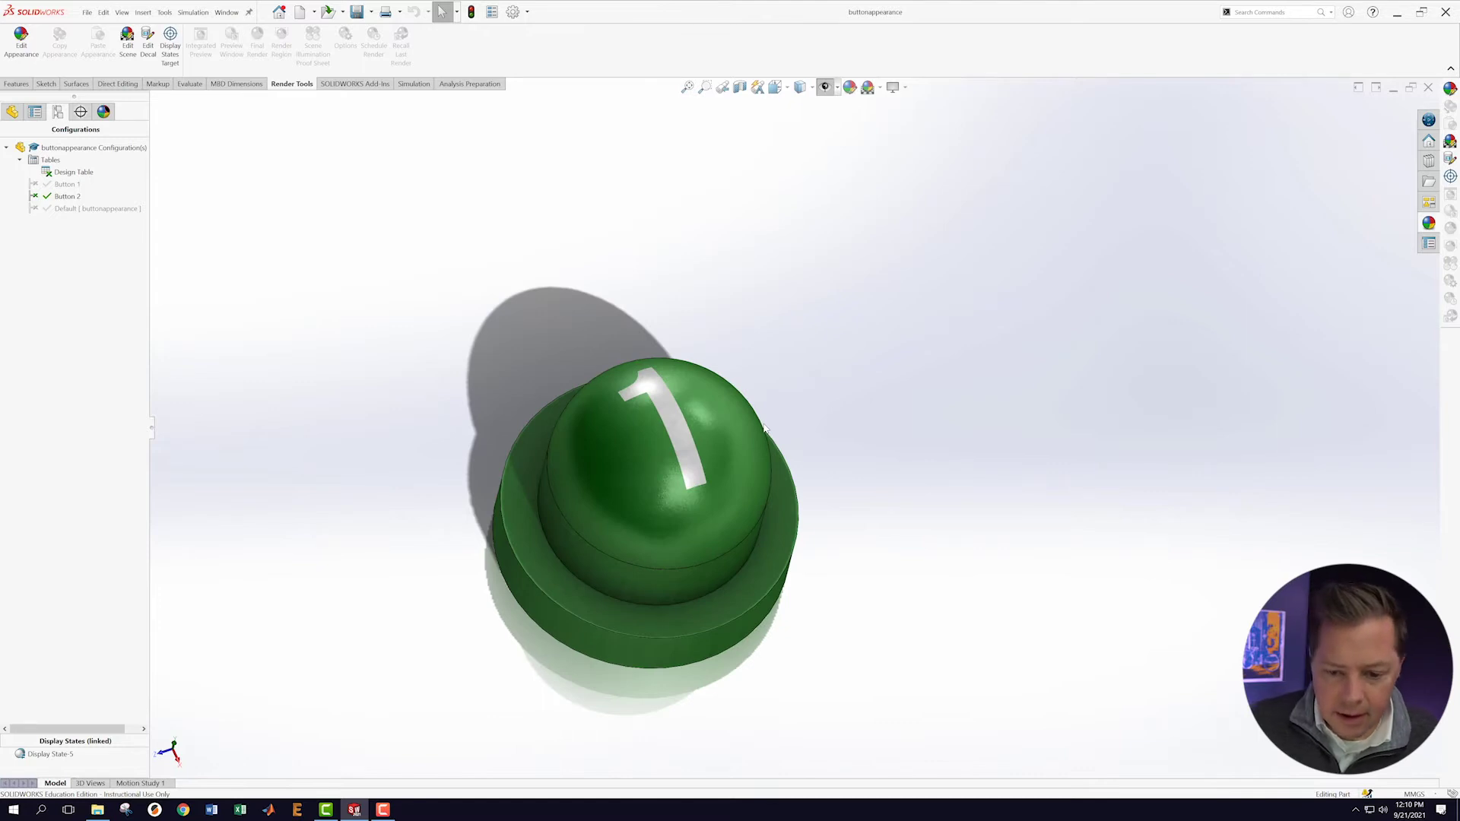
{"action": "middle_click_drag", "start_coordinate": [820, 401], "coordinate": [779, 517]}
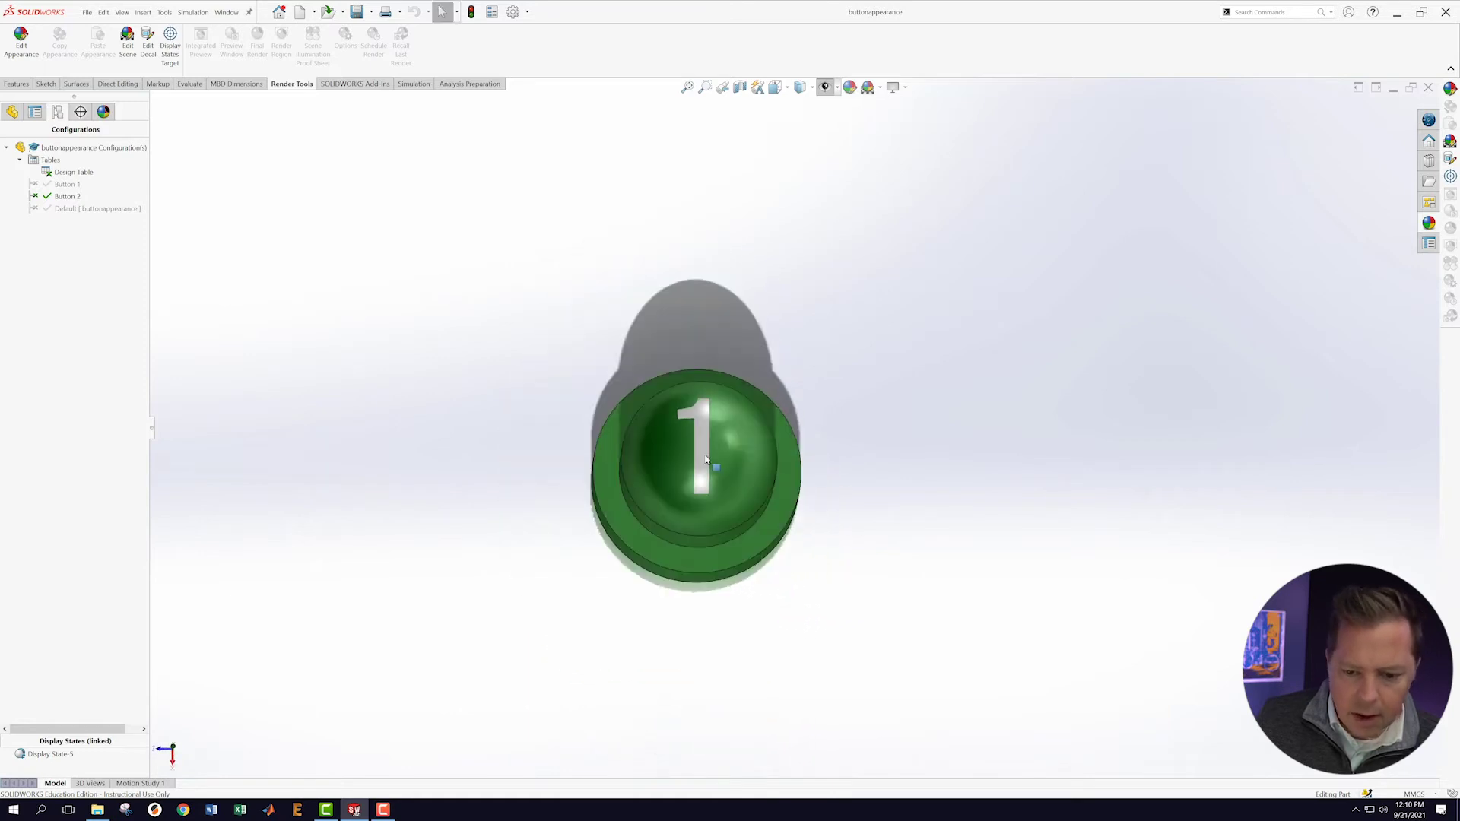
{"action": "middle_click_drag", "start_coordinate": [499, 456], "coordinate": [739, 490]}
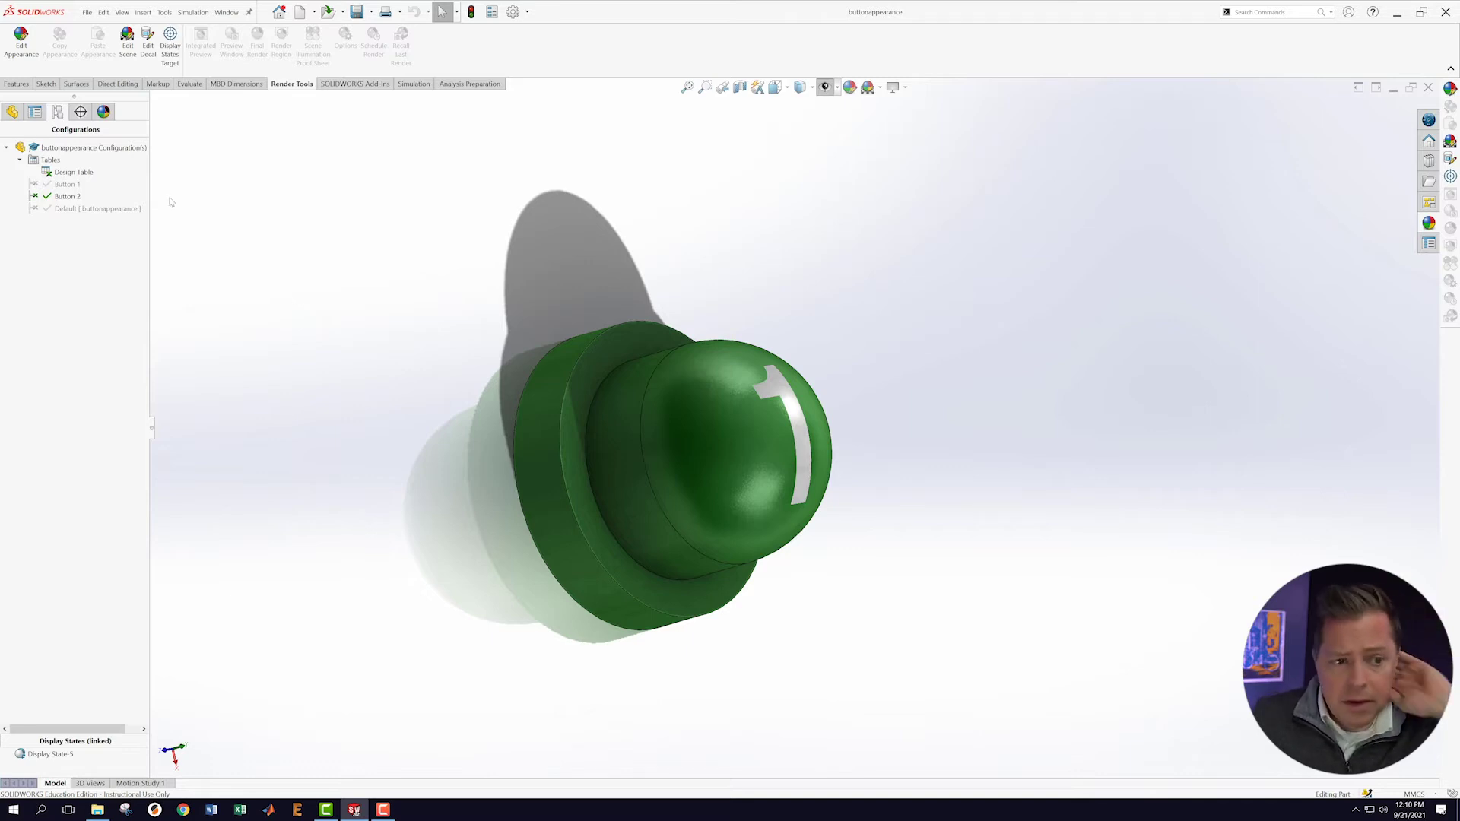
{"action": "left_click", "coordinate": [86, 12]}
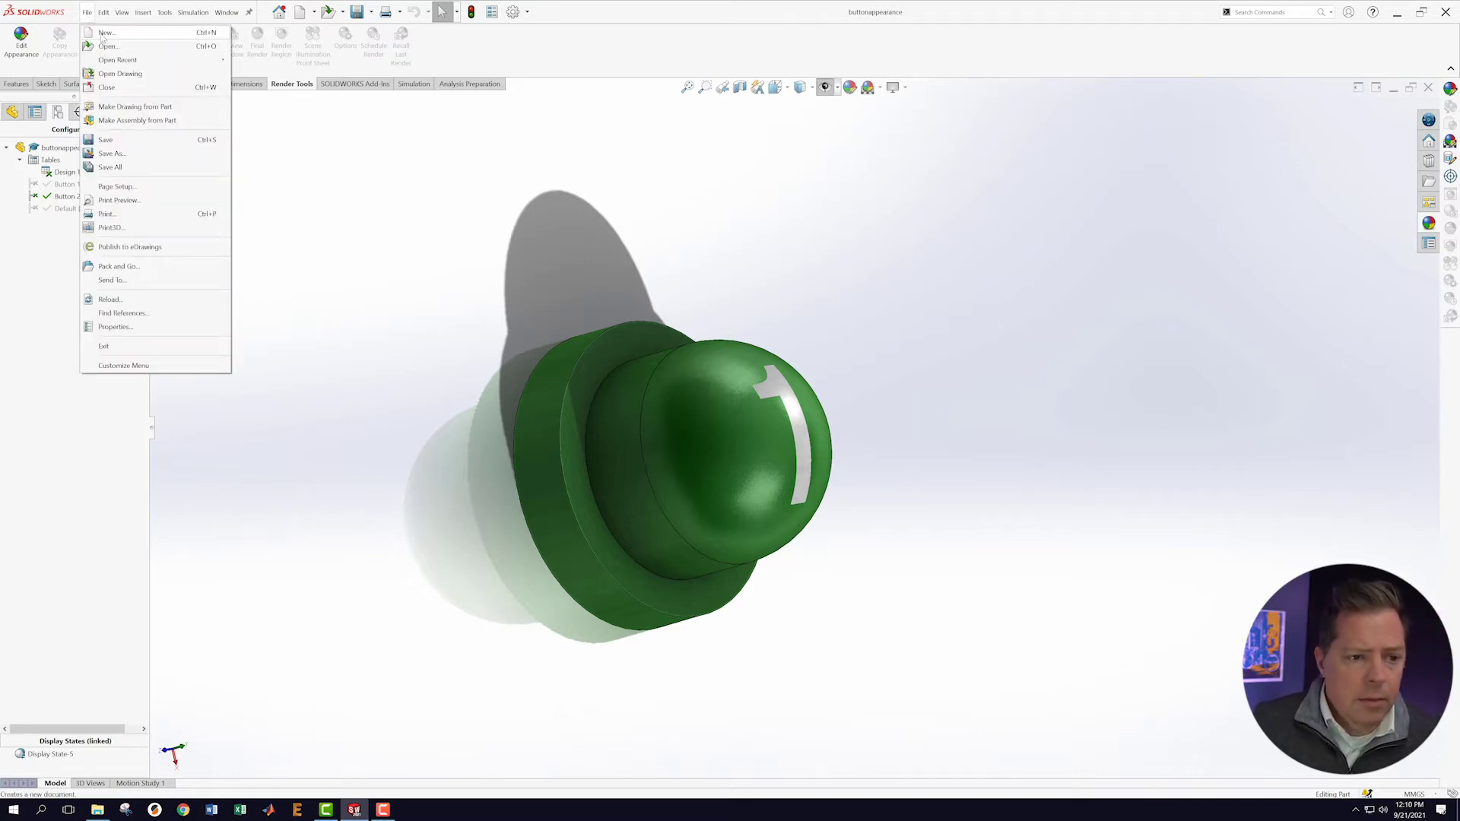
{"action": "left_click", "coordinate": [105, 33]}
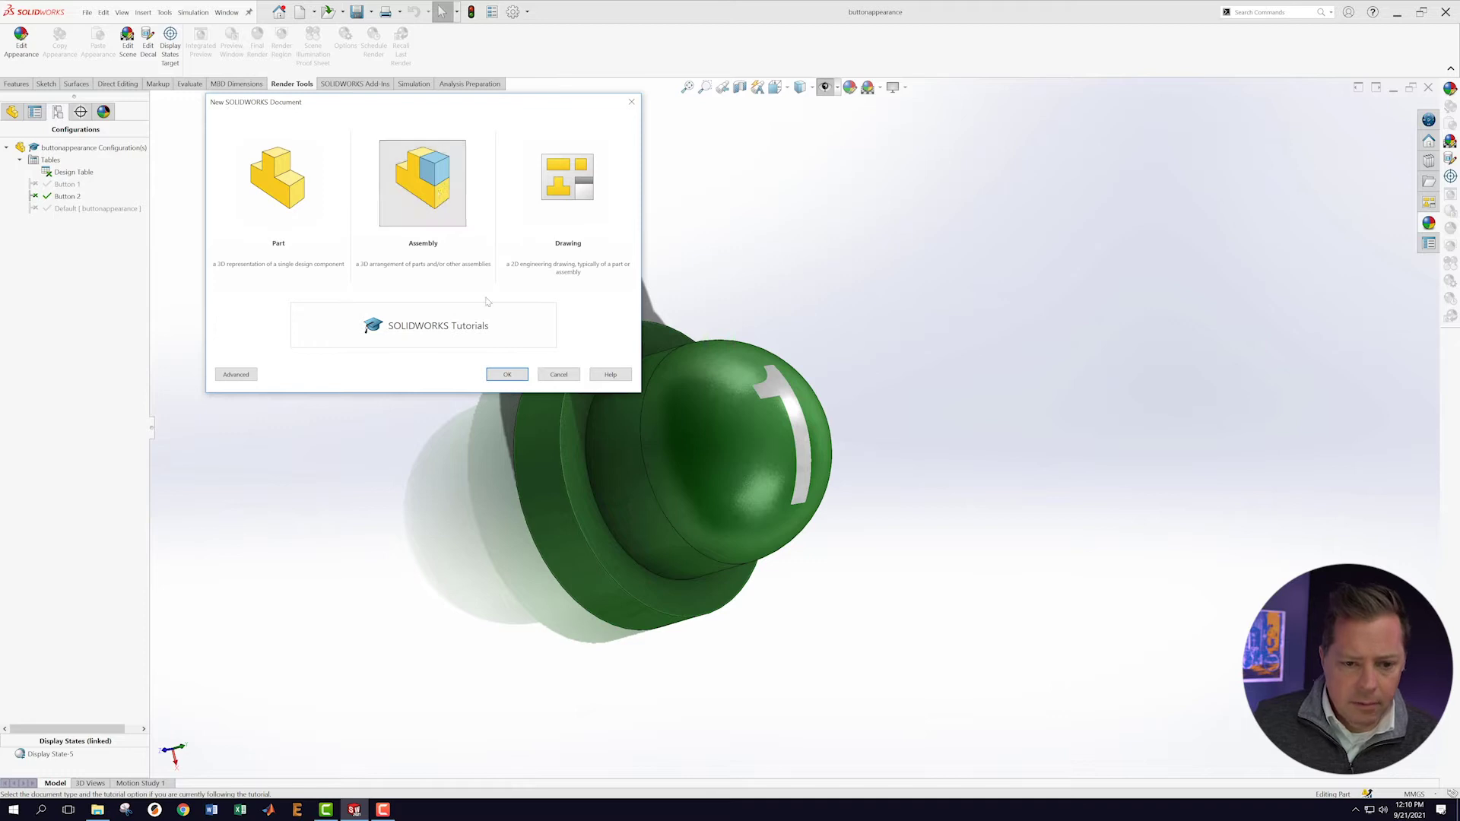
{"action": "left_click", "coordinate": [507, 374]}
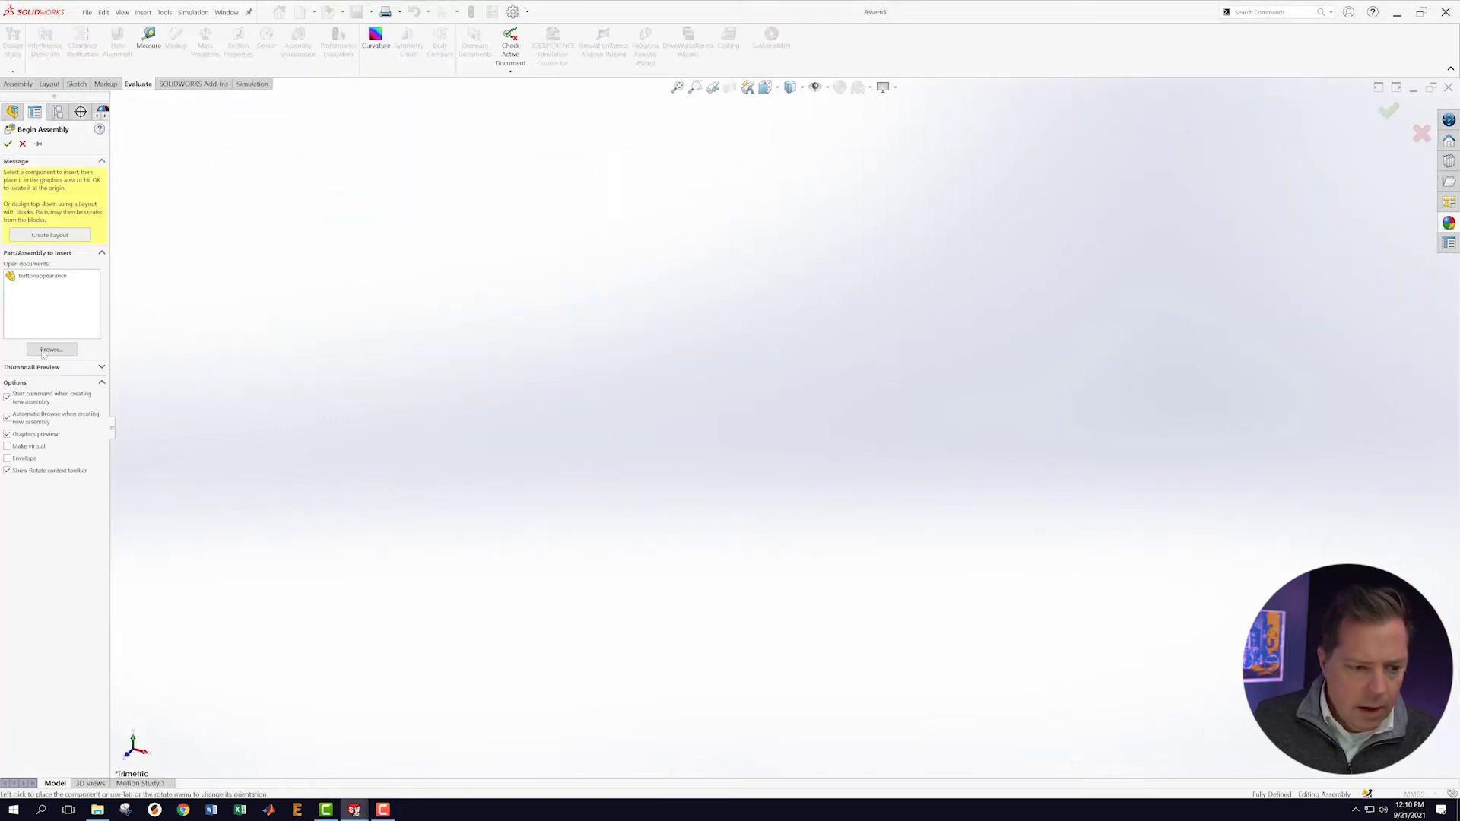
Insert the buttonhousingappearance part at the origin as the first component.
{"action": "left_click", "coordinate": [47, 351]}
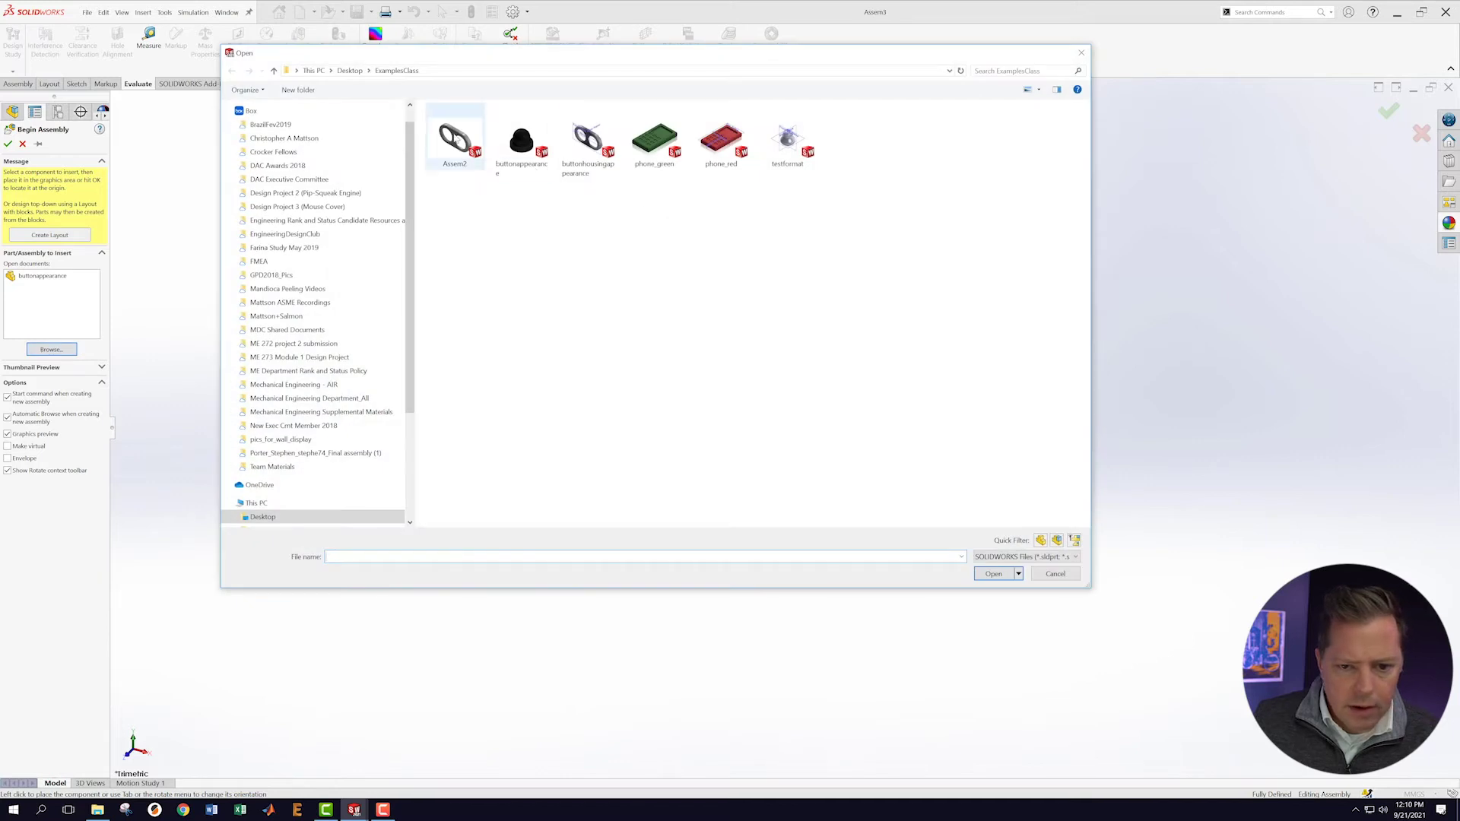
{"action": "left_click", "coordinate": [579, 144]}
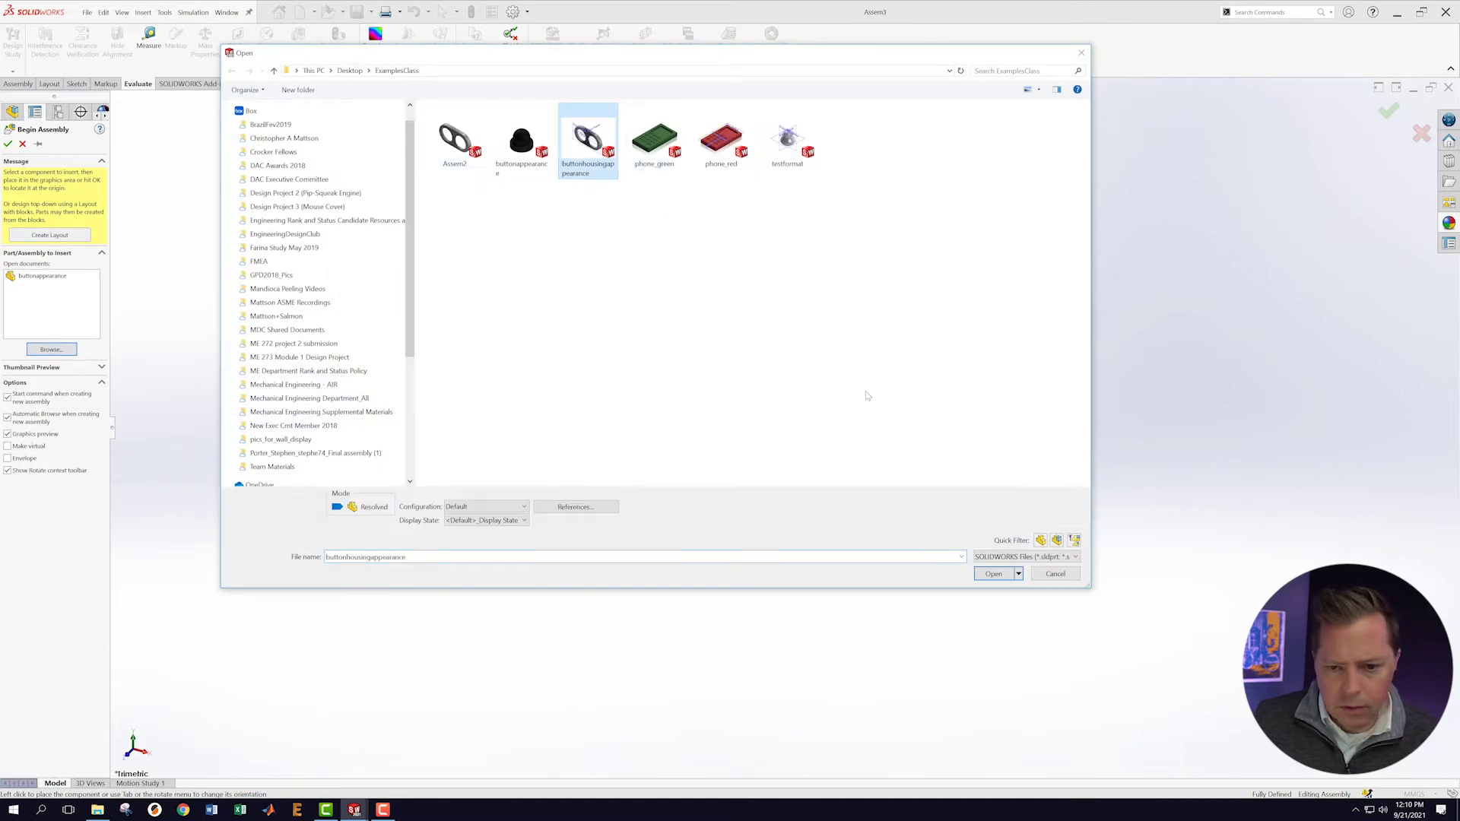
{"action": "left_click", "coordinate": [994, 574]}
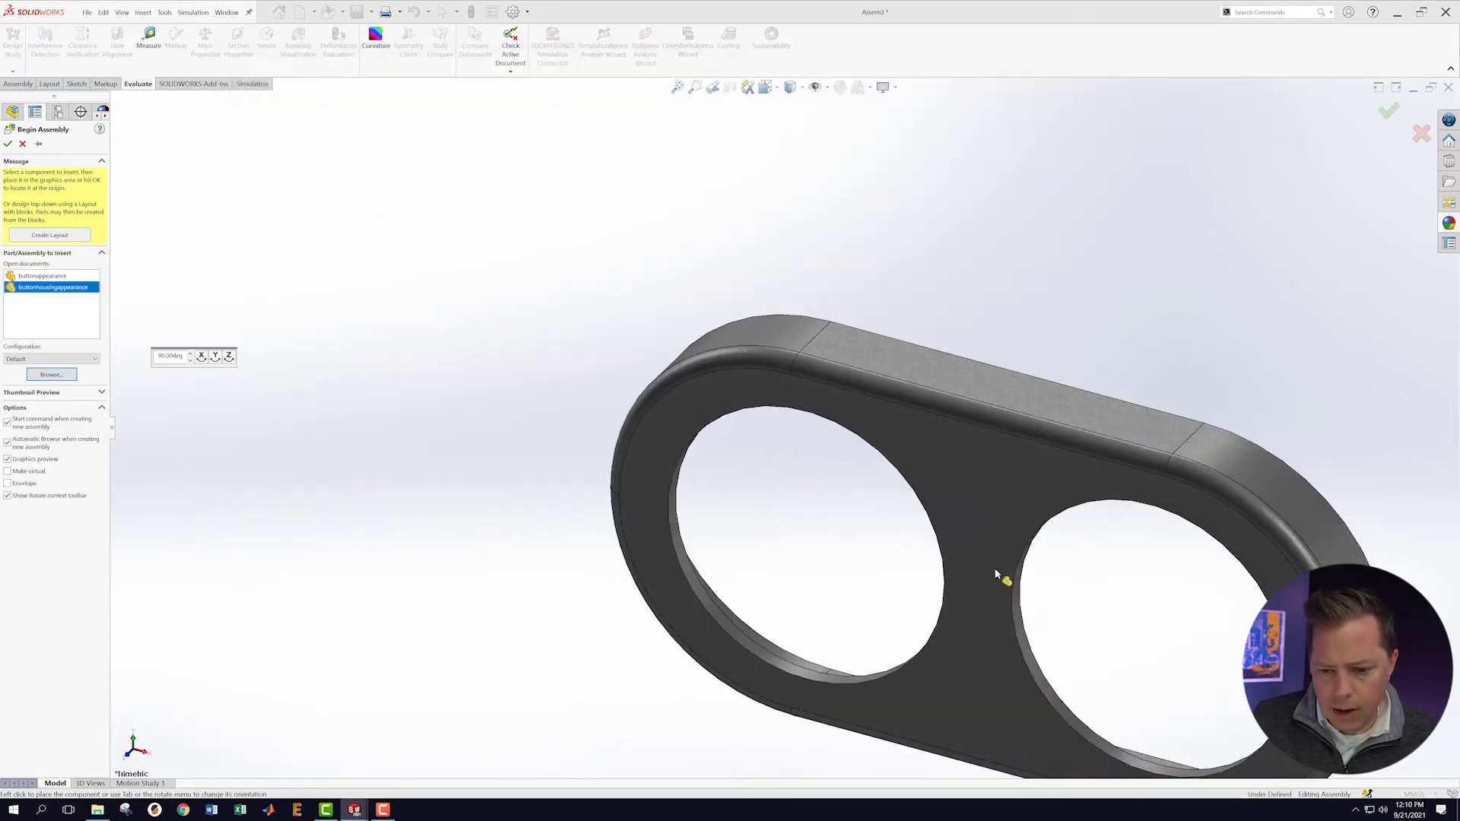
{"action": "left_click", "coordinate": [711, 447]}
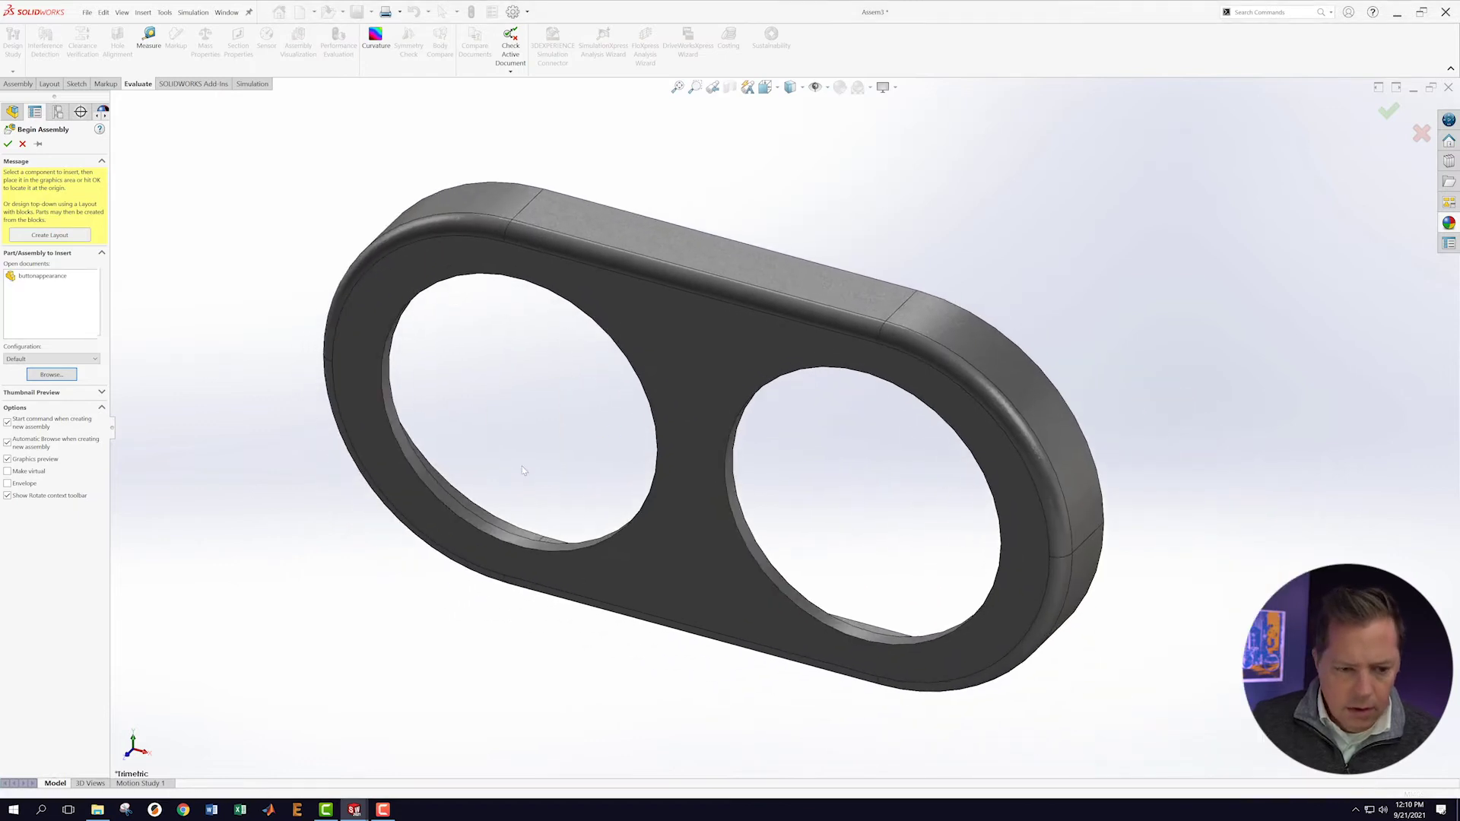
{"action": "scroll", "coordinate": [733, 448], "scroll_direction": "down", "scroll_amount": 4}
{"action": "middle_click_drag", "start_coordinate": [742, 423], "coordinate": [889, 346]}
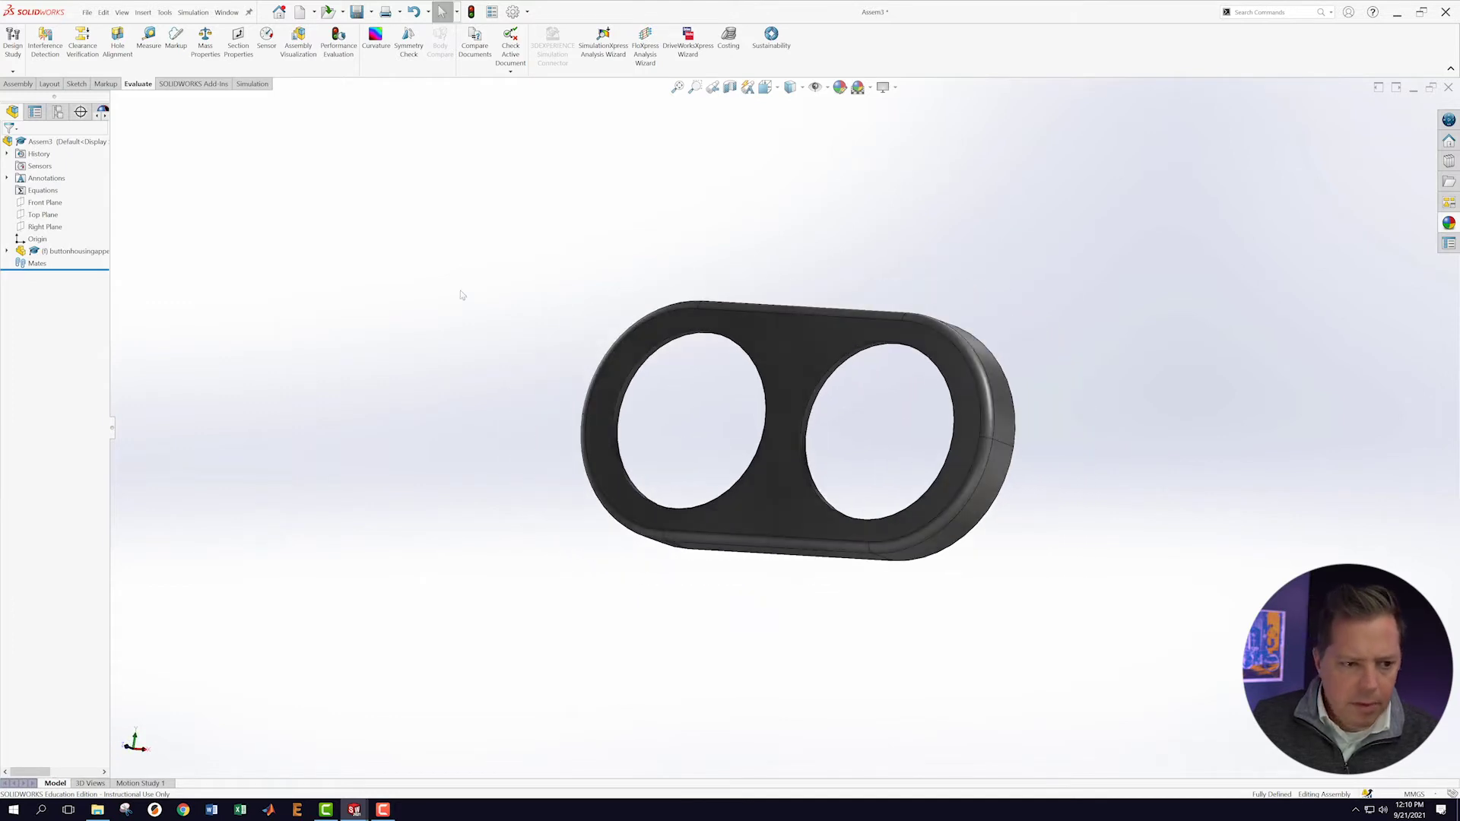
Insert buttonappearance in its Default configuration and place it beside the housing.
{"action": "left_click", "coordinate": [19, 83]}
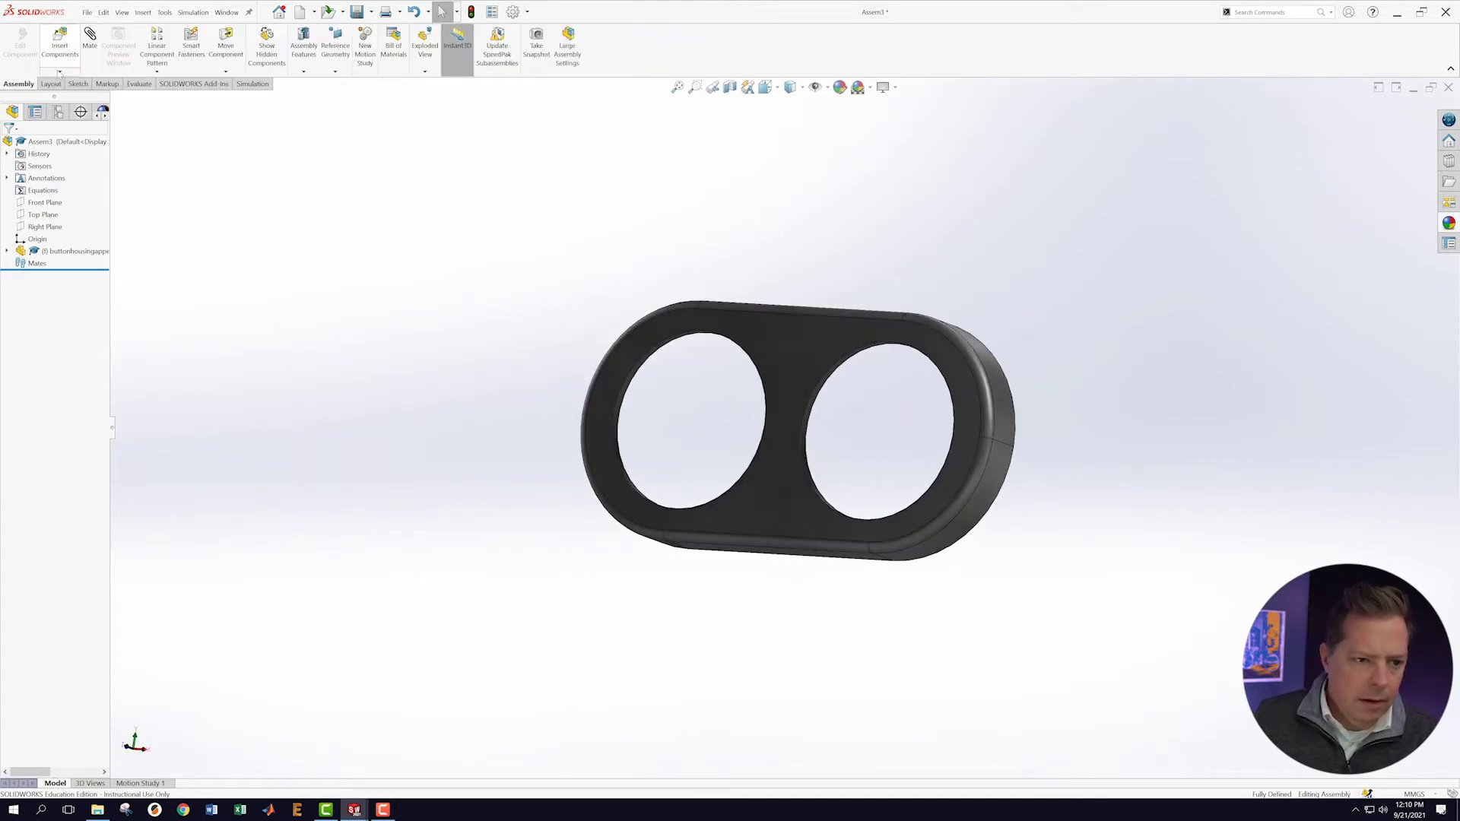
{"action": "left_click", "coordinate": [59, 70]}
{"action": "left_click", "coordinate": [67, 85]}
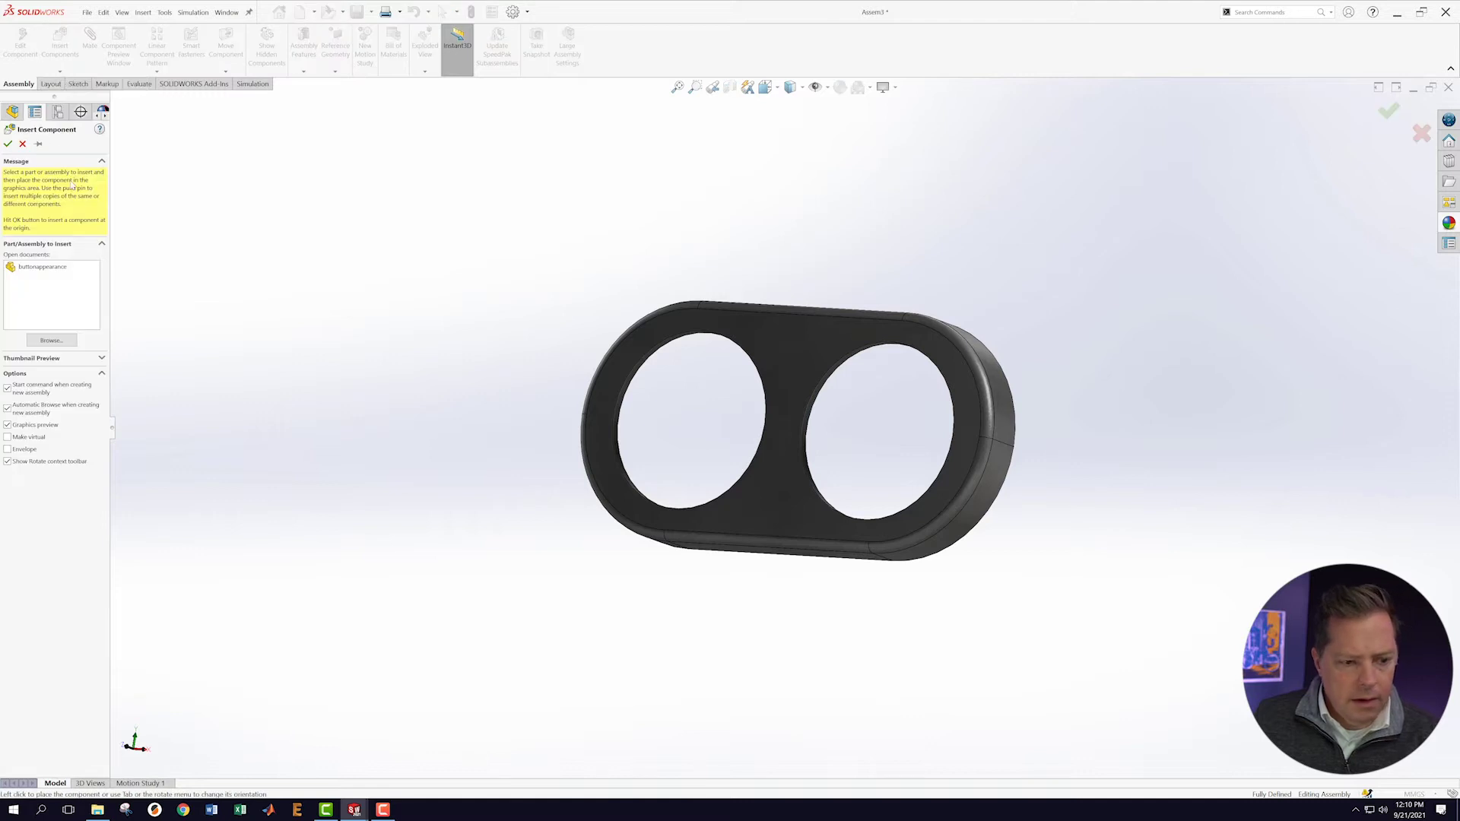
{"action": "left_click", "coordinate": [34, 269]}
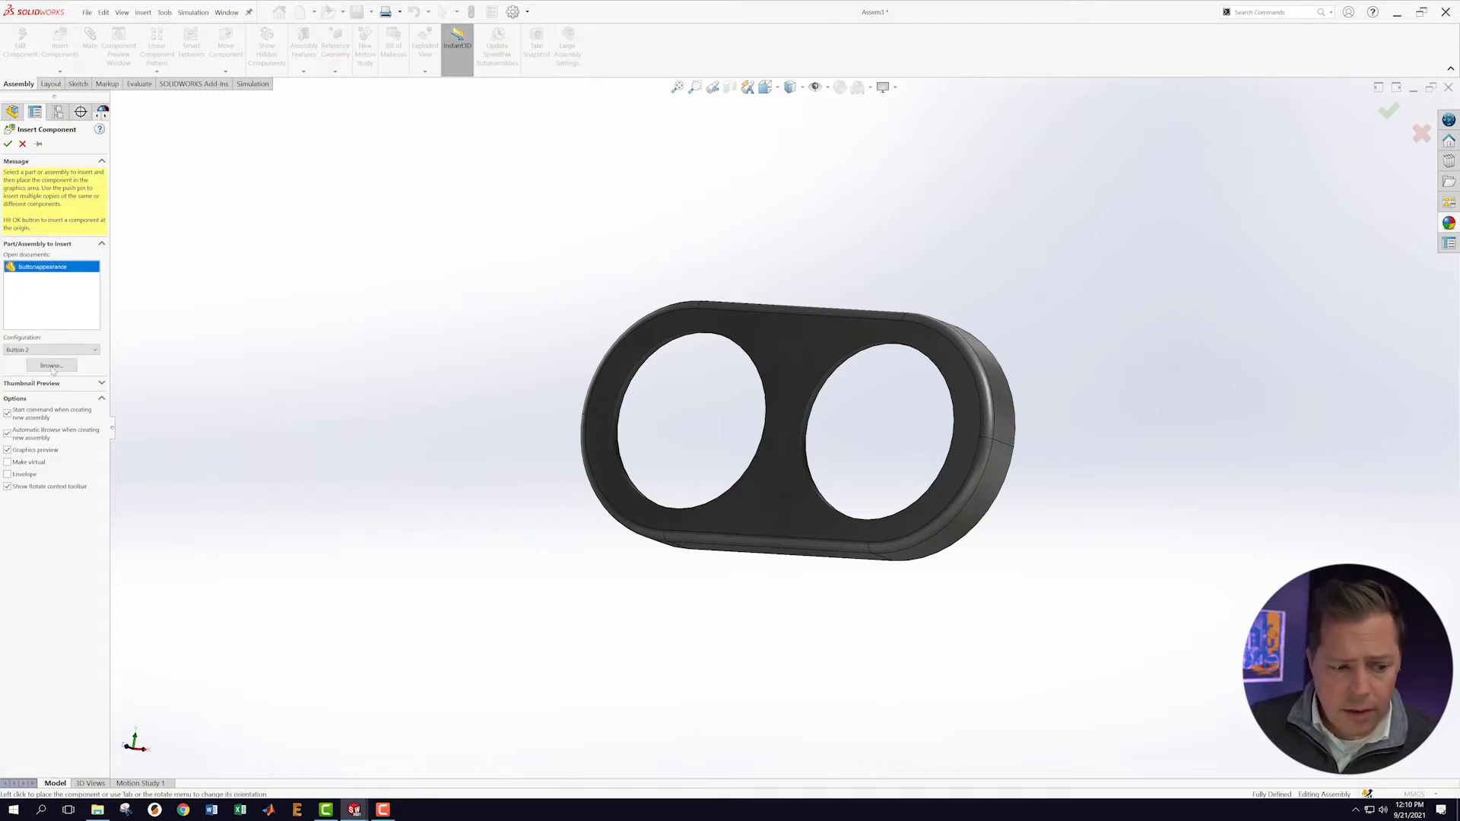
{"action": "left_click", "coordinate": [95, 351]}
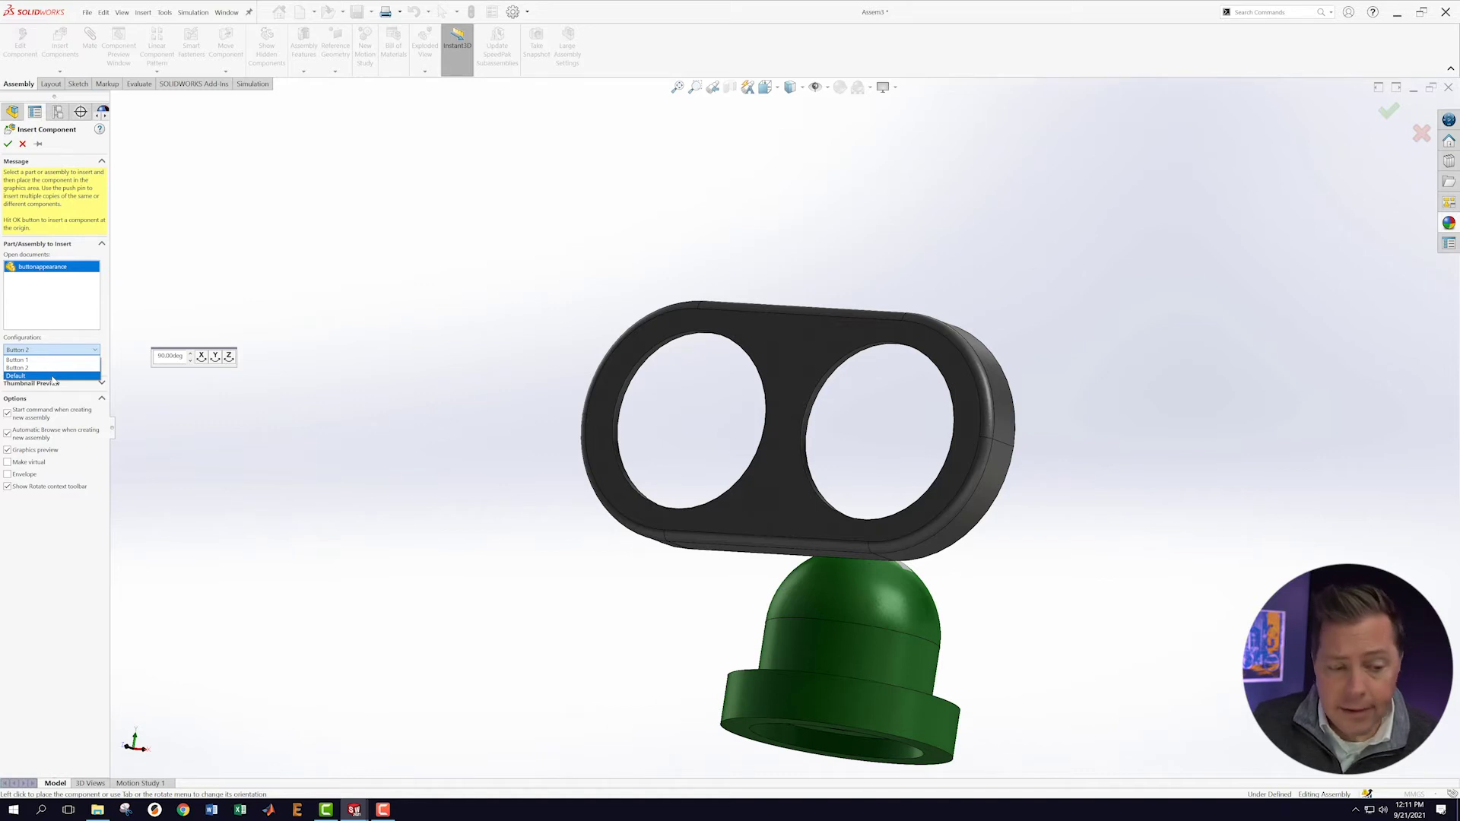
{"action": "left_click", "coordinate": [53, 376]}
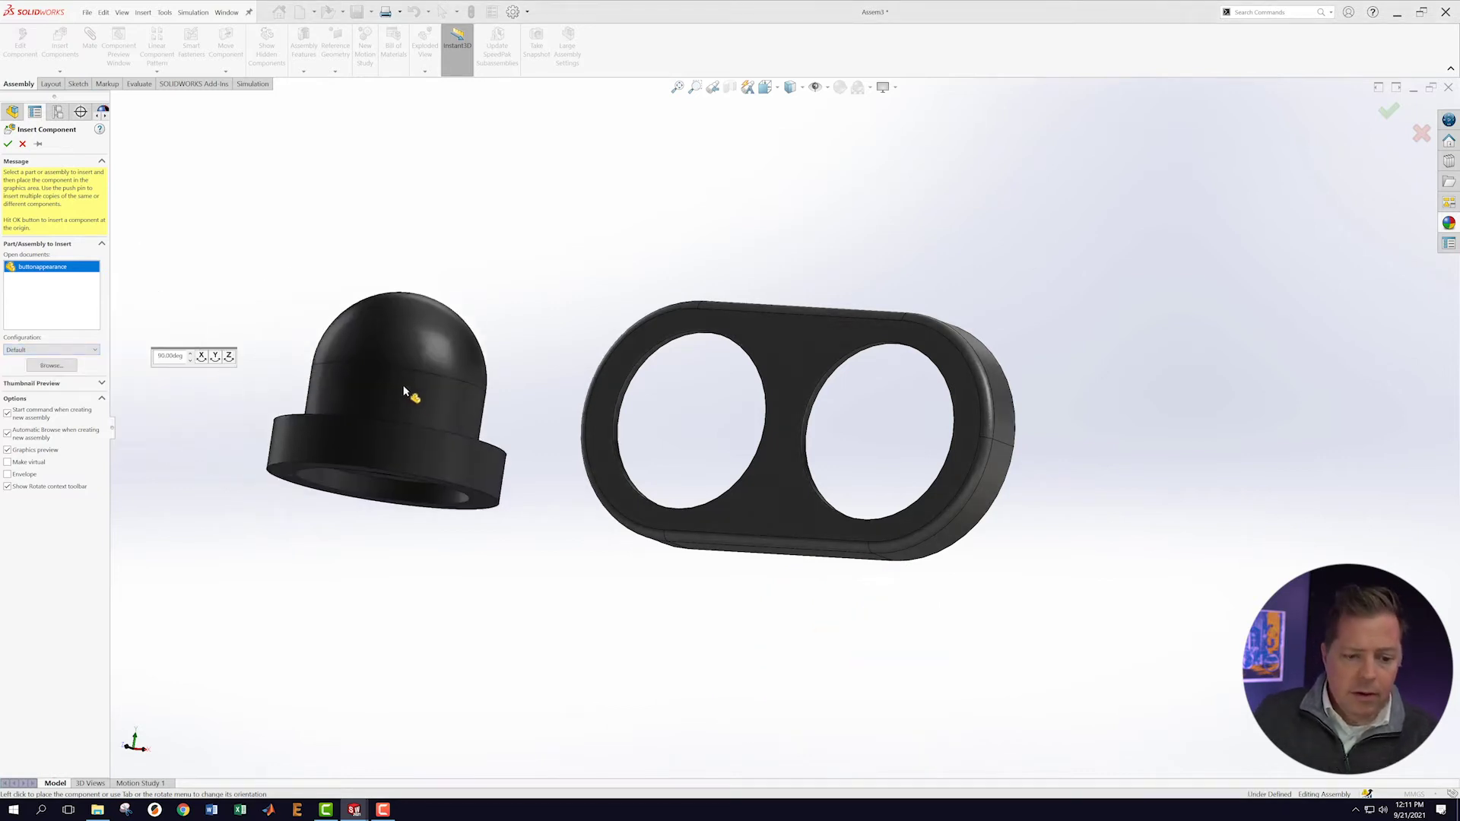
{"action": "left_click", "coordinate": [429, 389]}
{"action": "middle_click_drag", "start_coordinate": [561, 328], "coordinate": [672, 319]}
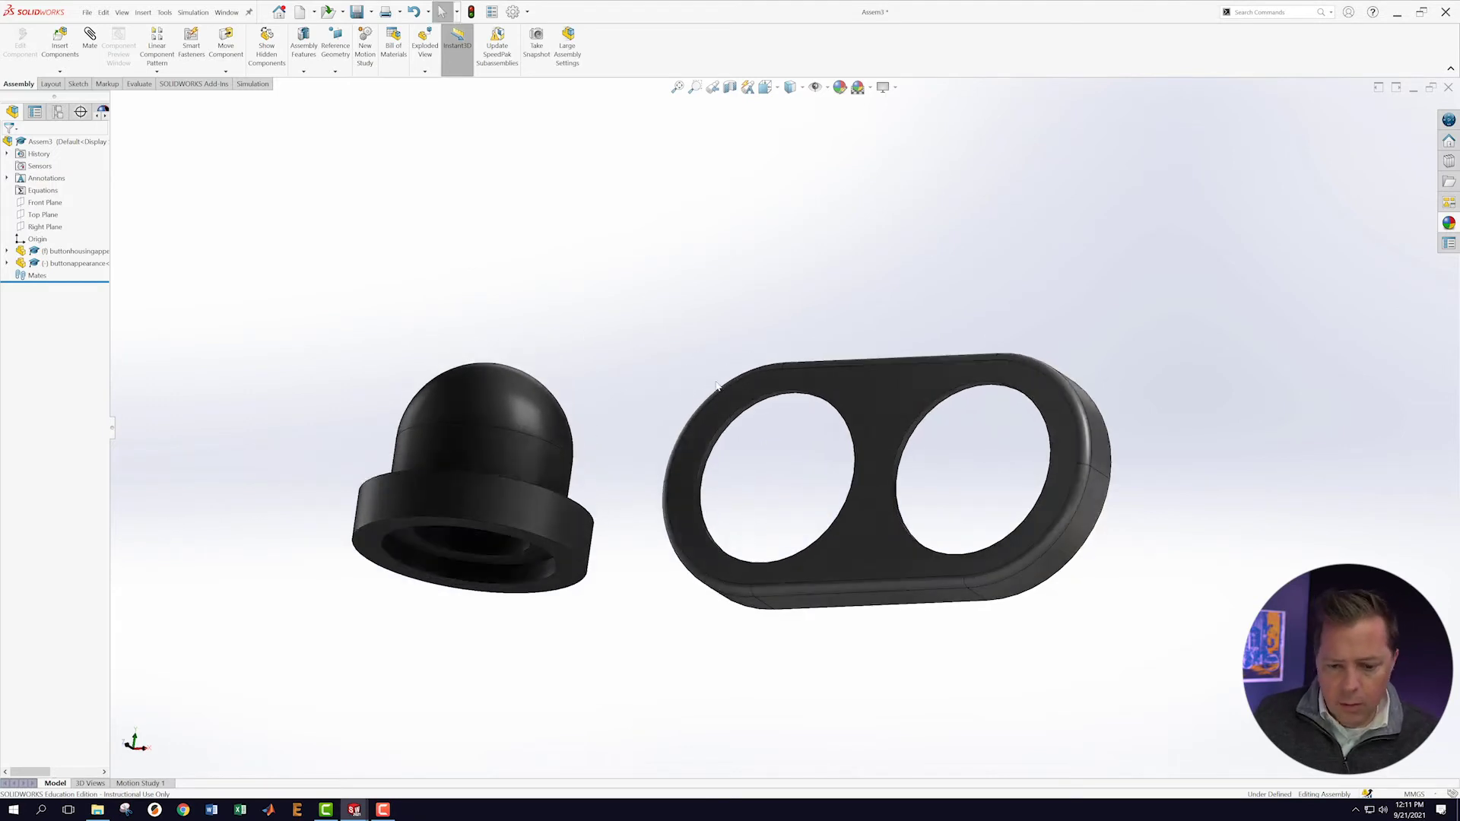
Mate the button concentric with the housing's left hole, flipping its alignment.
{"action": "scroll", "coordinate": [676, 365], "scroll_direction": "down", "scroll_amount": 4}
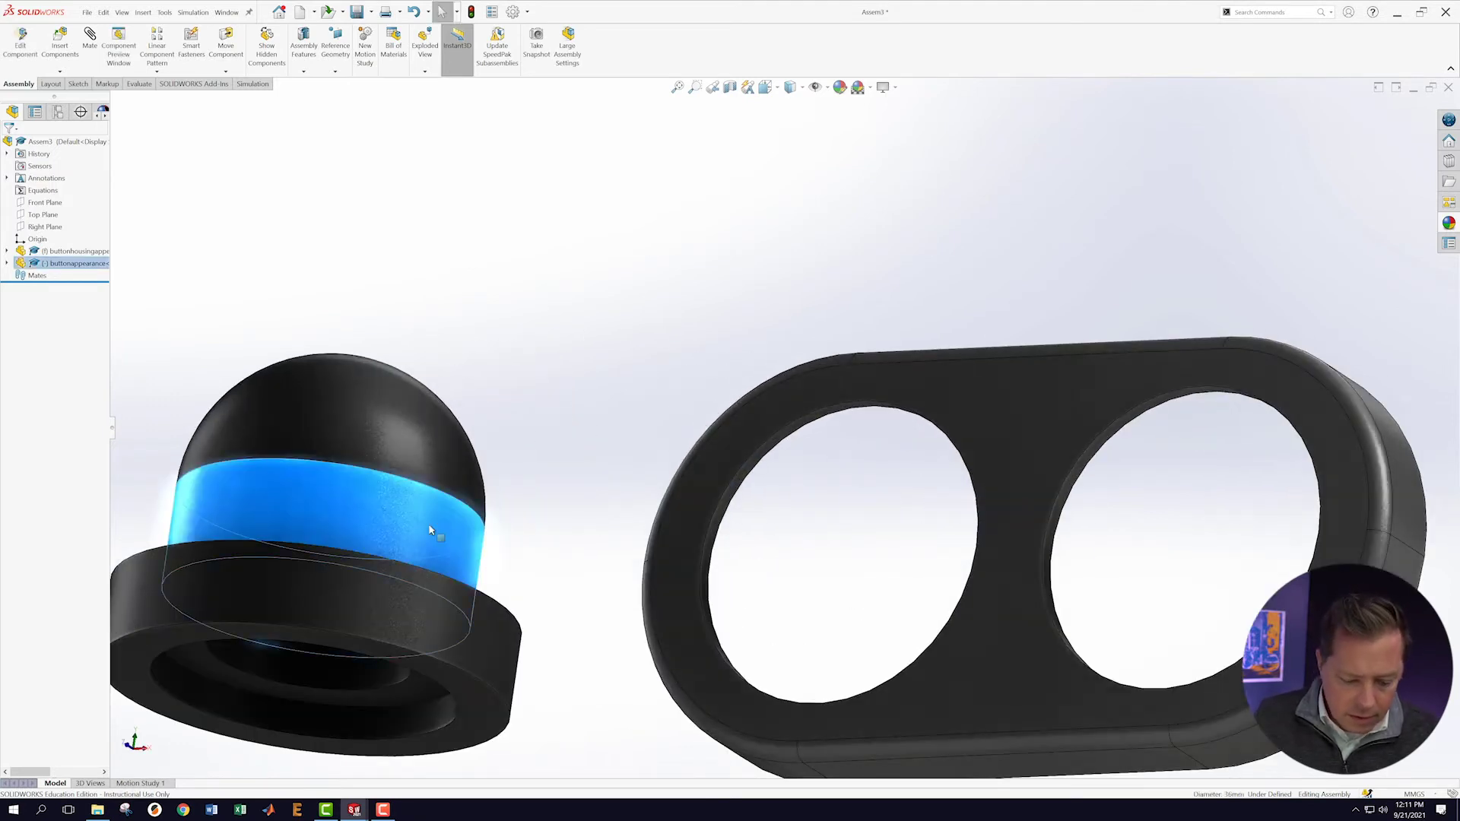
{"action": "left_click", "coordinate": [728, 507], "text": "ctrl"}
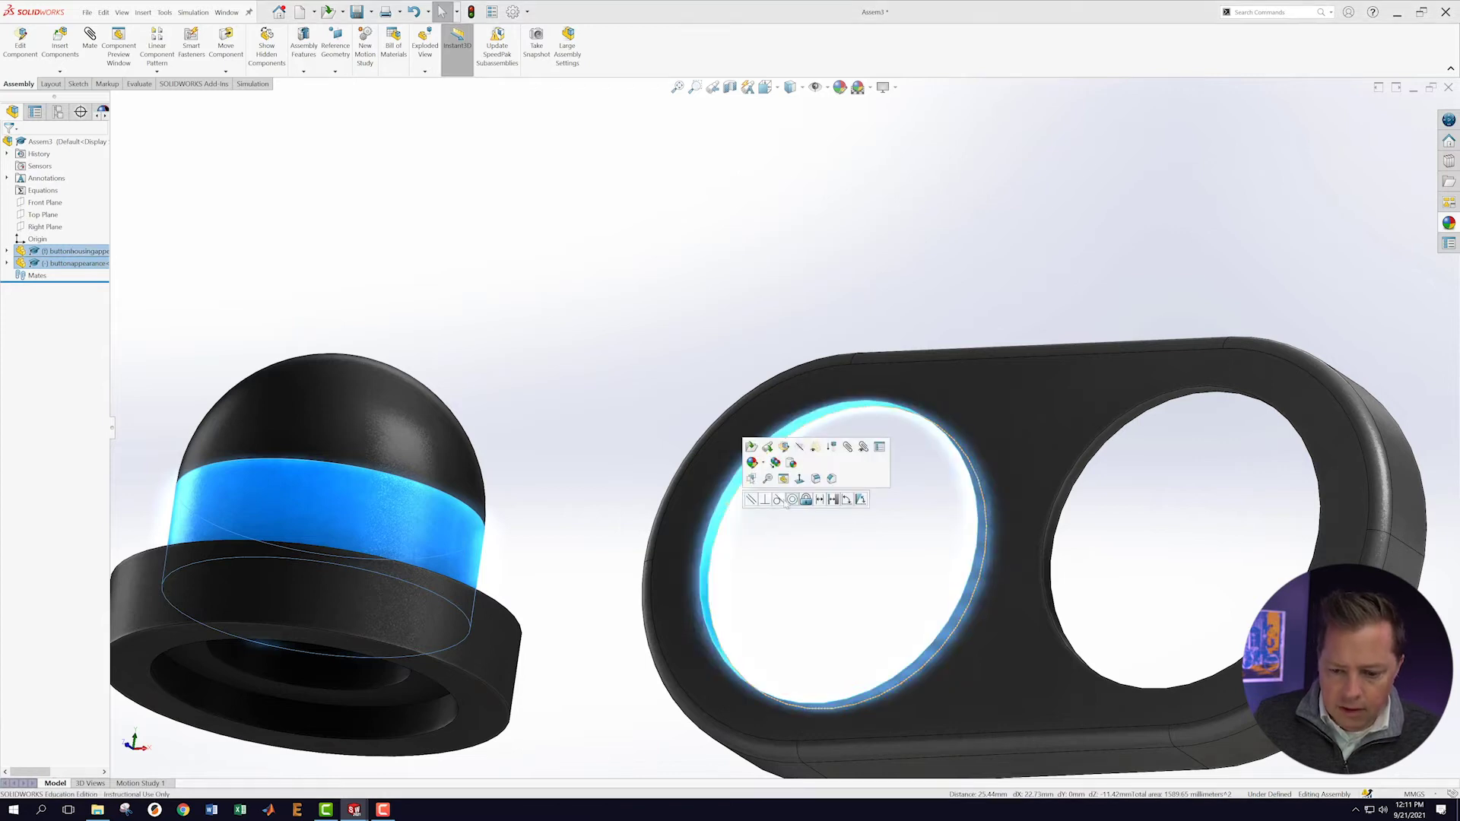
{"action": "left_click", "coordinate": [792, 499]}
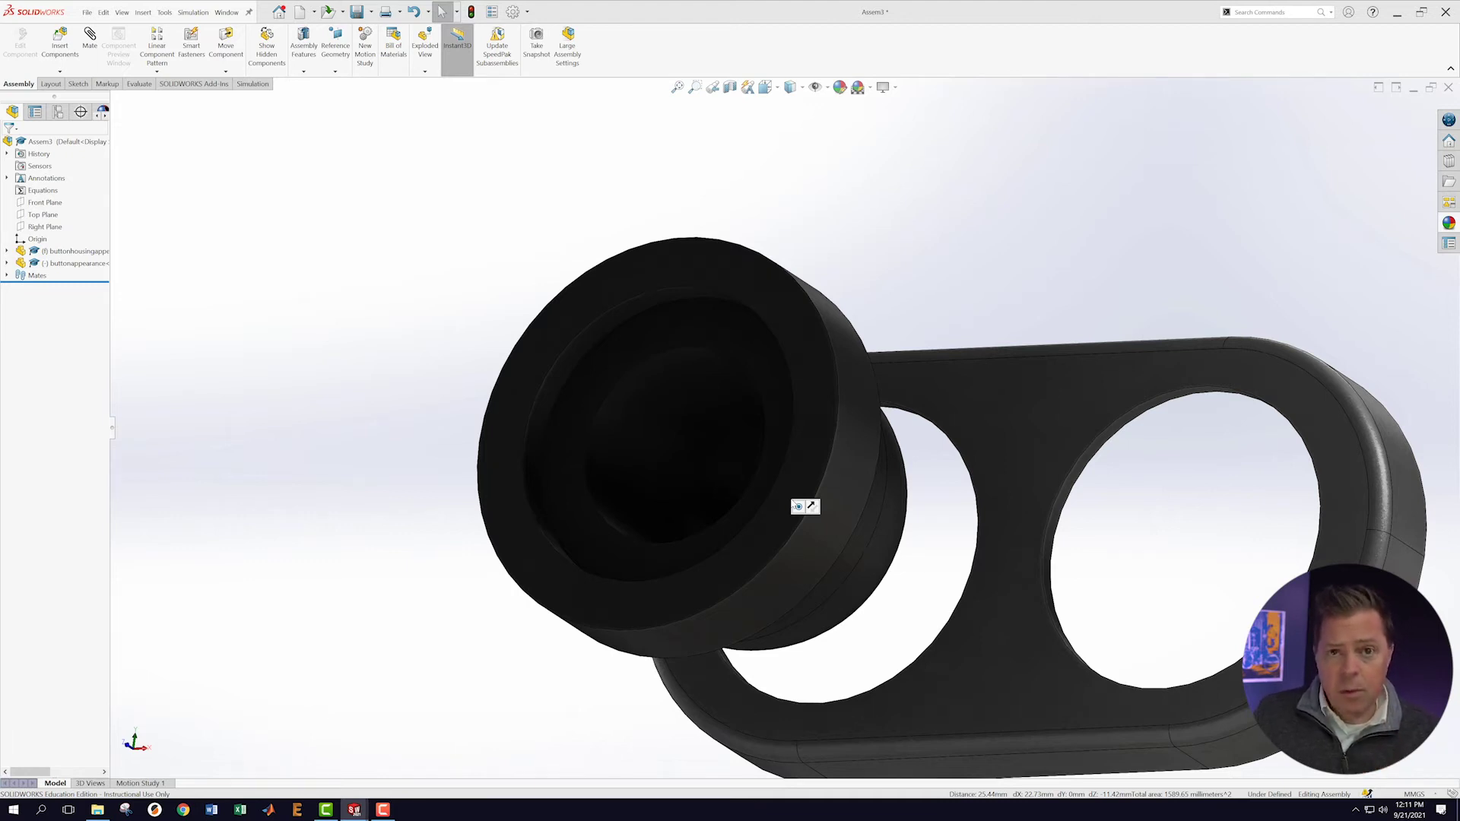
{"action": "left_click", "coordinate": [812, 506]}
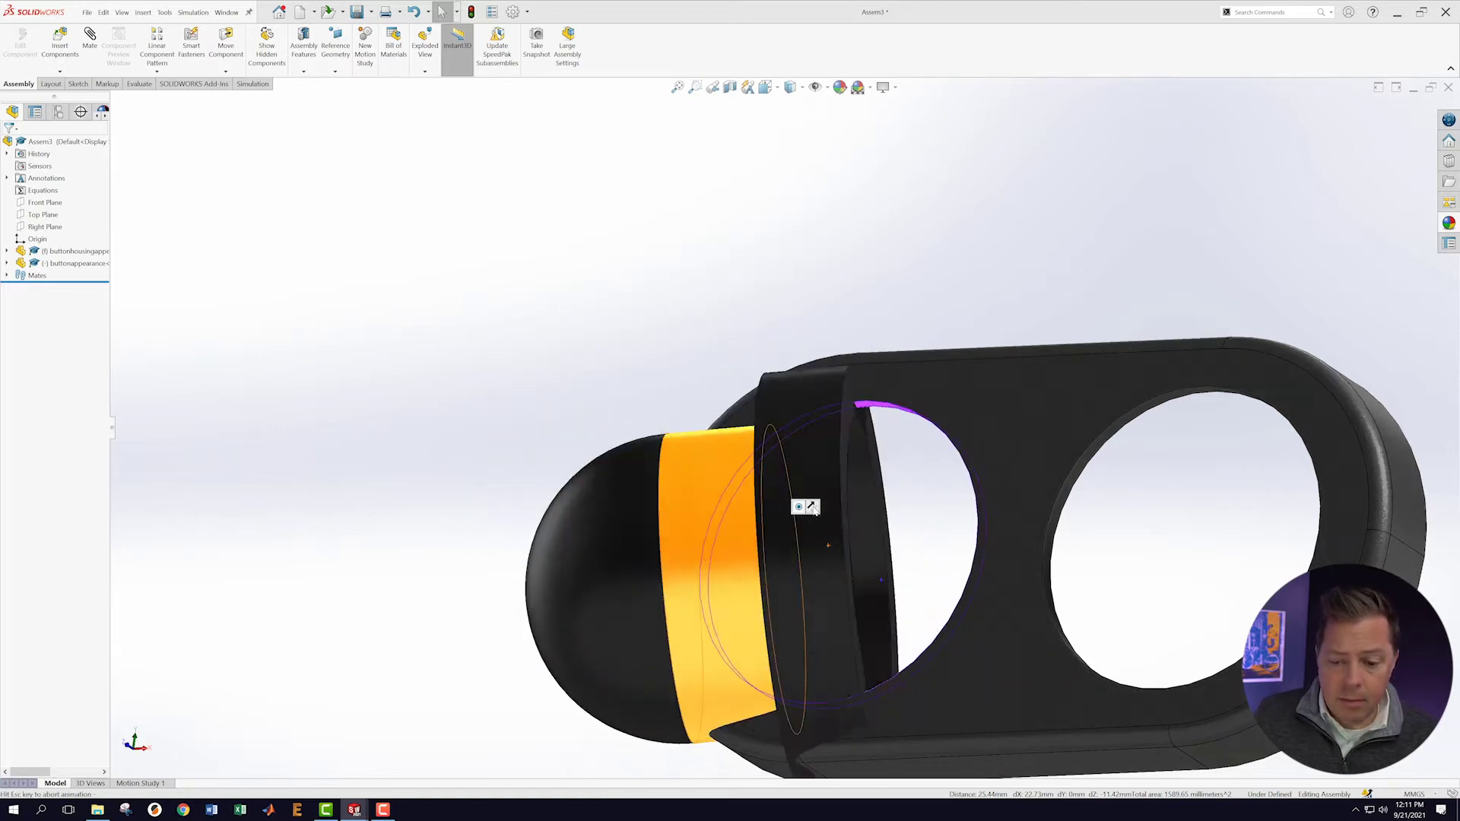
{"action": "middle_click_drag", "start_coordinate": [847, 526], "coordinate": [897, 598]}
{"action": "left_click_drag", "start_coordinate": [897, 599], "coordinate": [920, 491]}
{"action": "middle_click_drag", "start_coordinate": [920, 491], "coordinate": [1049, 537]}
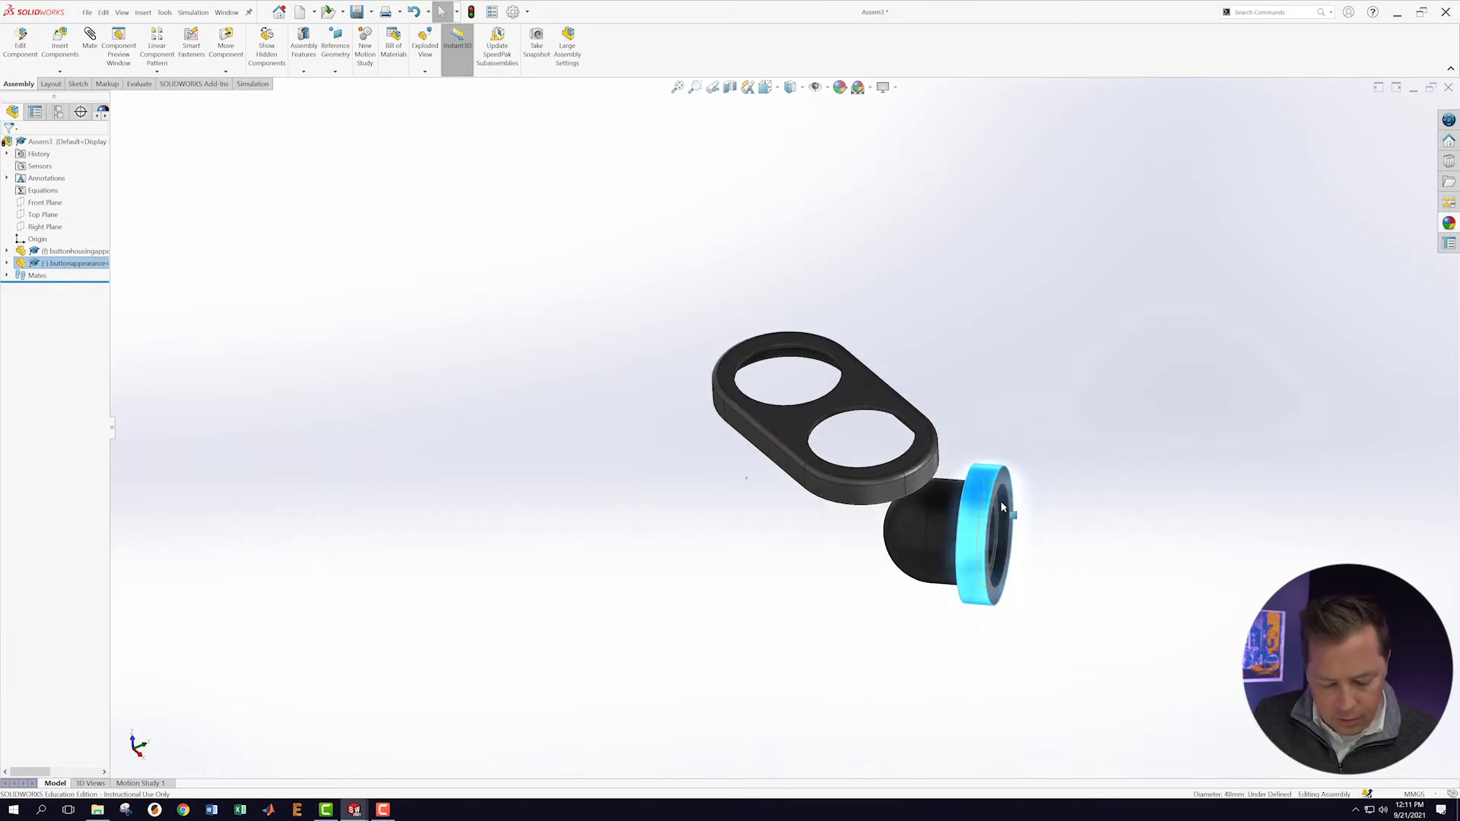
{"action": "middle_click_drag", "start_coordinate": [1007, 505], "coordinate": [994, 507]}
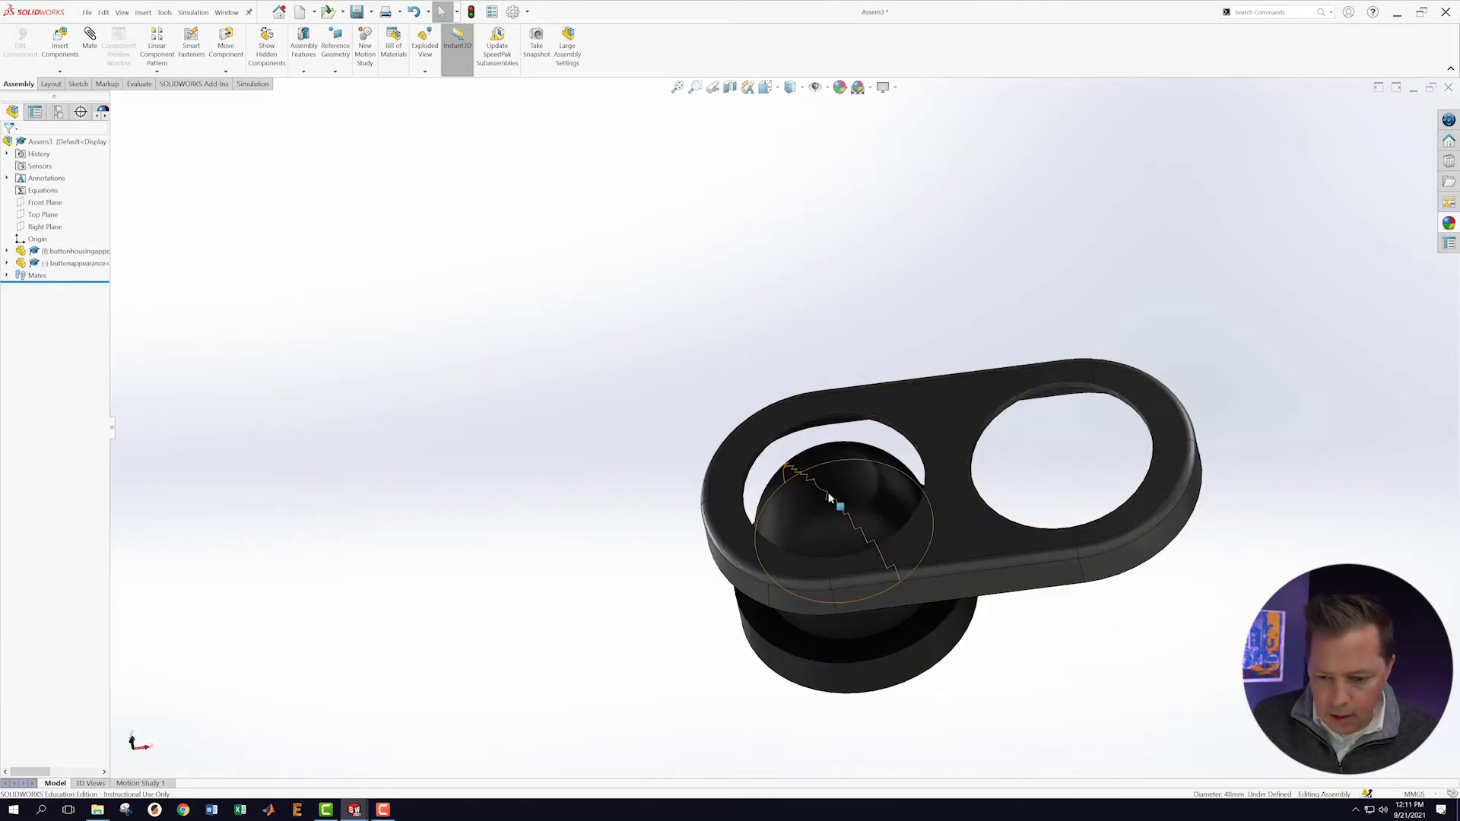
{"action": "middle_click_drag", "start_coordinate": [951, 601], "coordinate": [856, 505]}
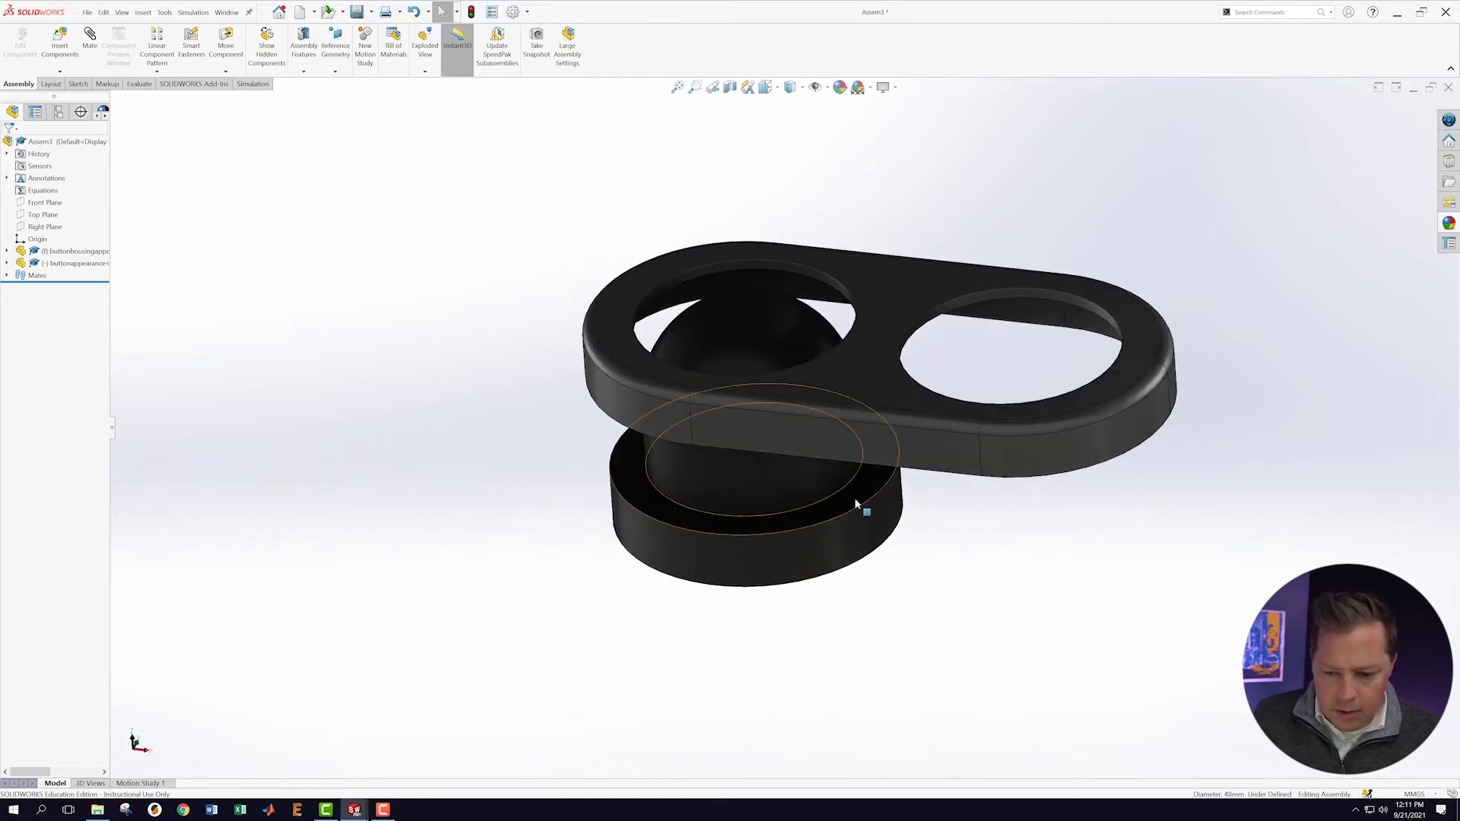
Make the button's circular edge coincident with the housing face and check the fit from above.
{"action": "left_click", "coordinate": [856, 499]}
{"action": "scroll", "coordinate": [958, 482], "scroll_direction": "down", "scroll_amount": 5}
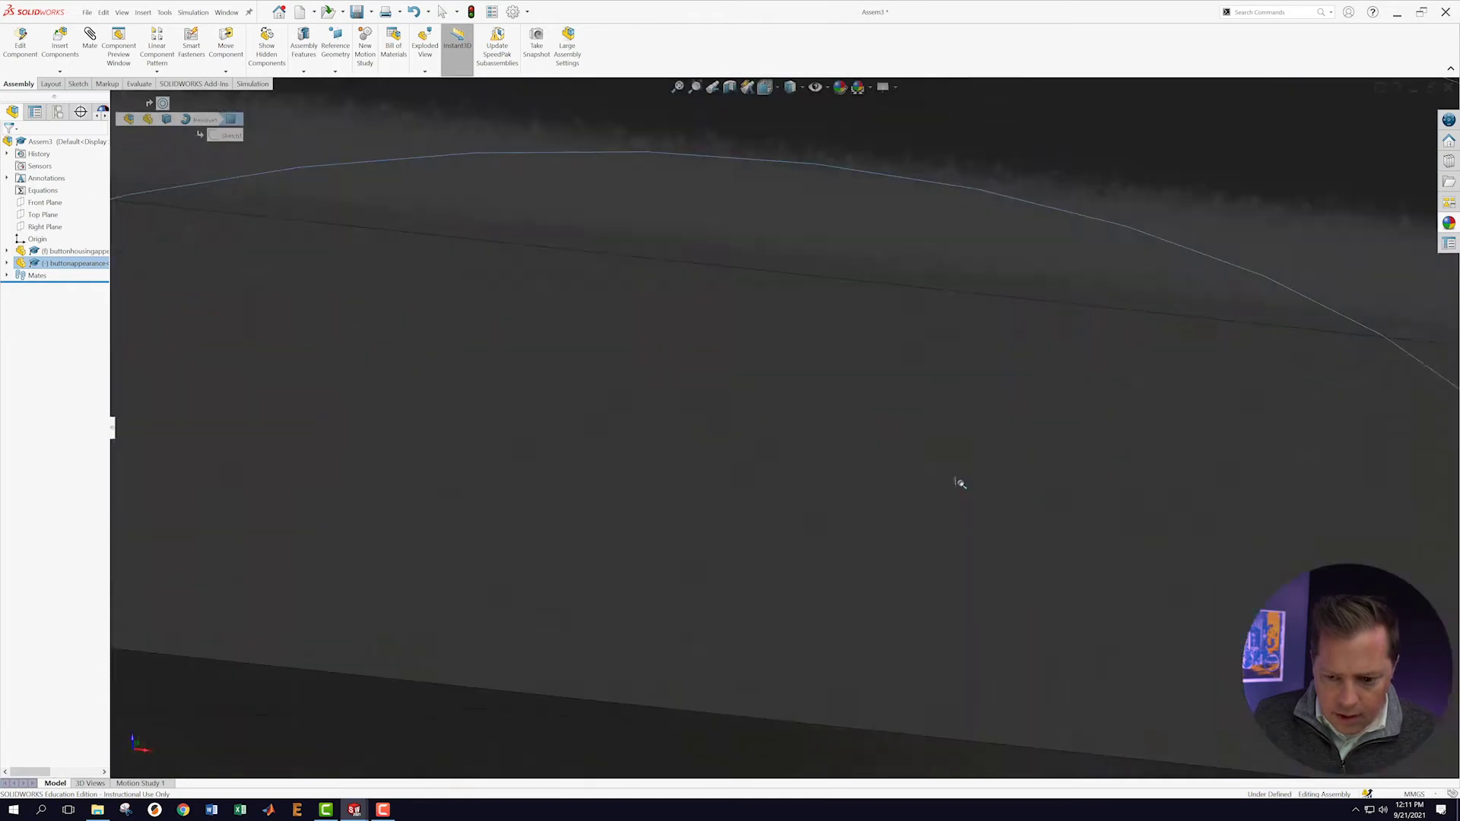
{"action": "scroll", "coordinate": [968, 586], "scroll_direction": "up", "scroll_amount": 5}
{"action": "middle_click_drag", "start_coordinate": [976, 575], "coordinate": [875, 387]}
{"action": "left_click", "coordinate": [874, 389], "text": "ctrl"}
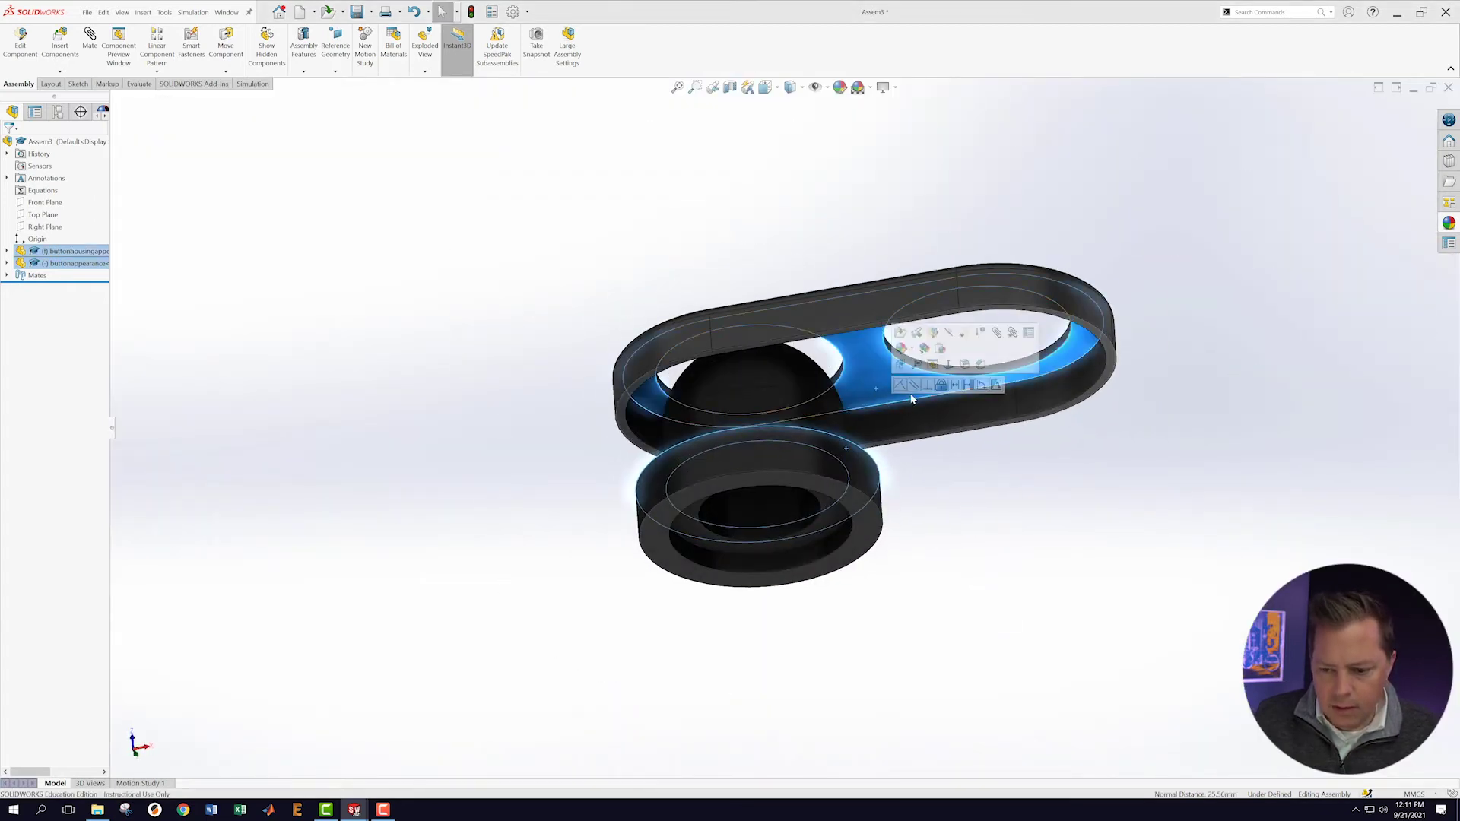
{"action": "left_click", "coordinate": [900, 385]}
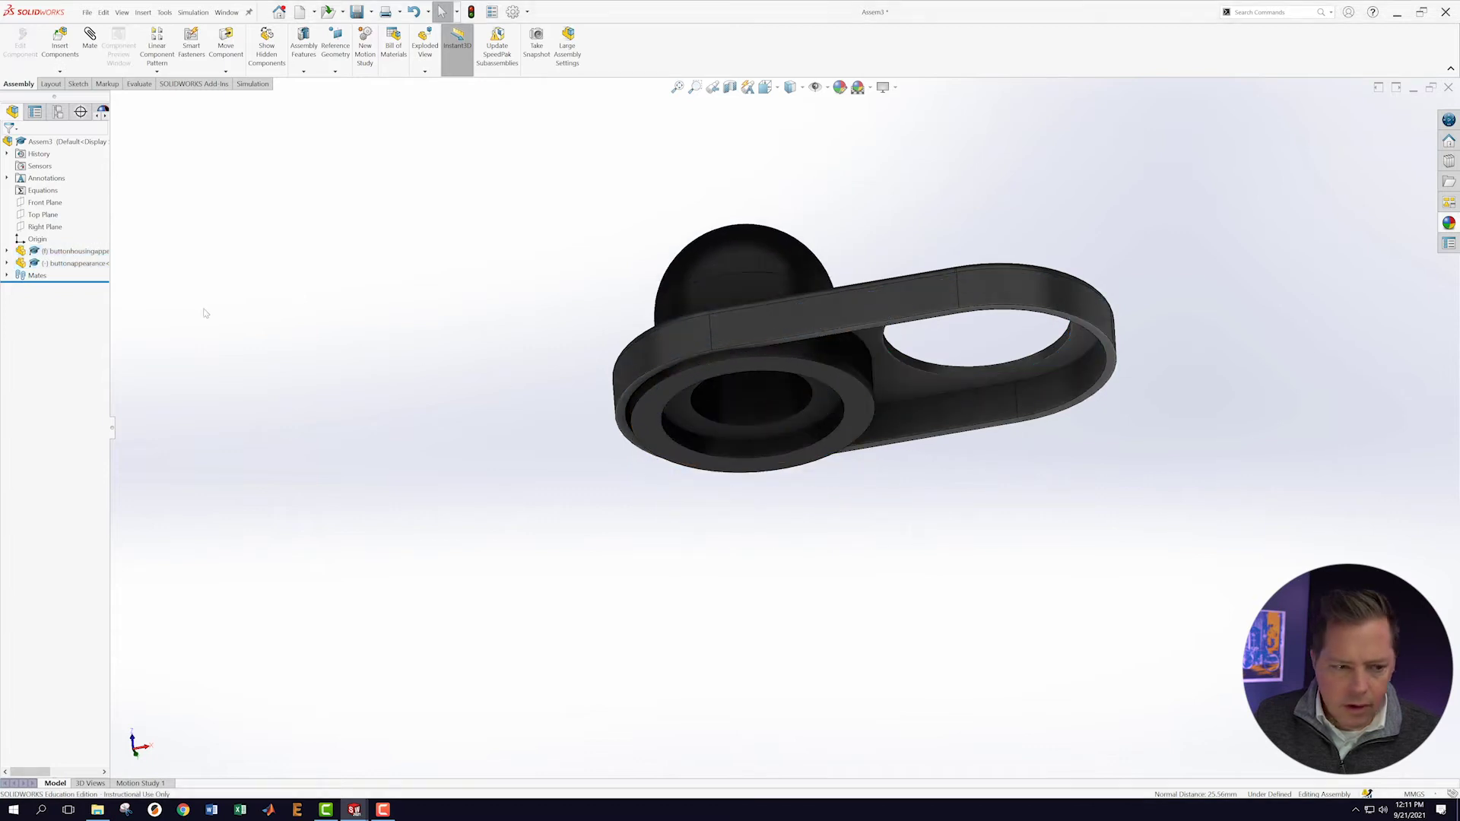
{"action": "key", "text": "z"}
{"action": "key", "text": "ctrl+5"}
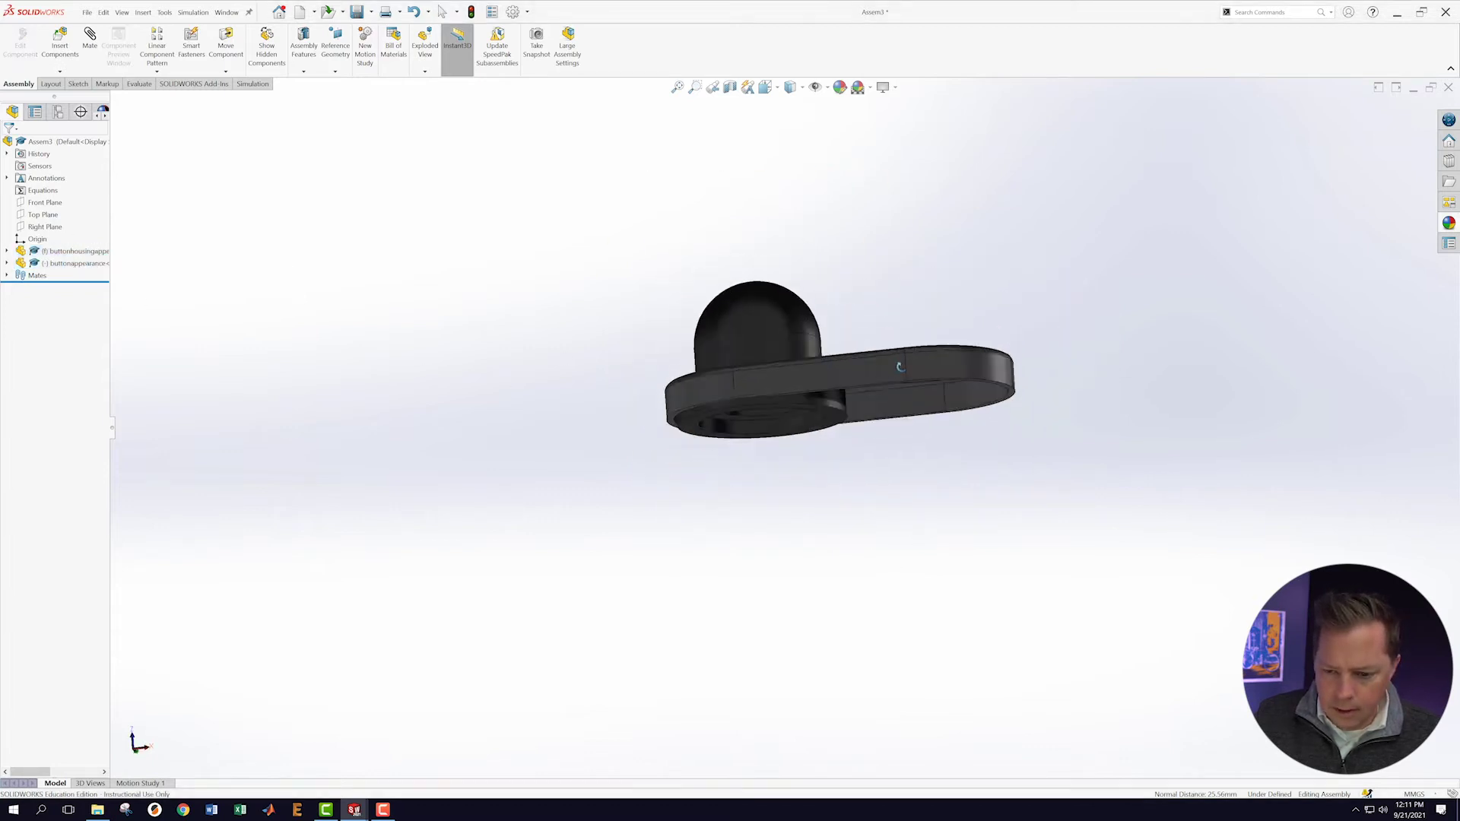
{"action": "middle_click_drag", "start_coordinate": [842, 273], "coordinate": [942, 427]}
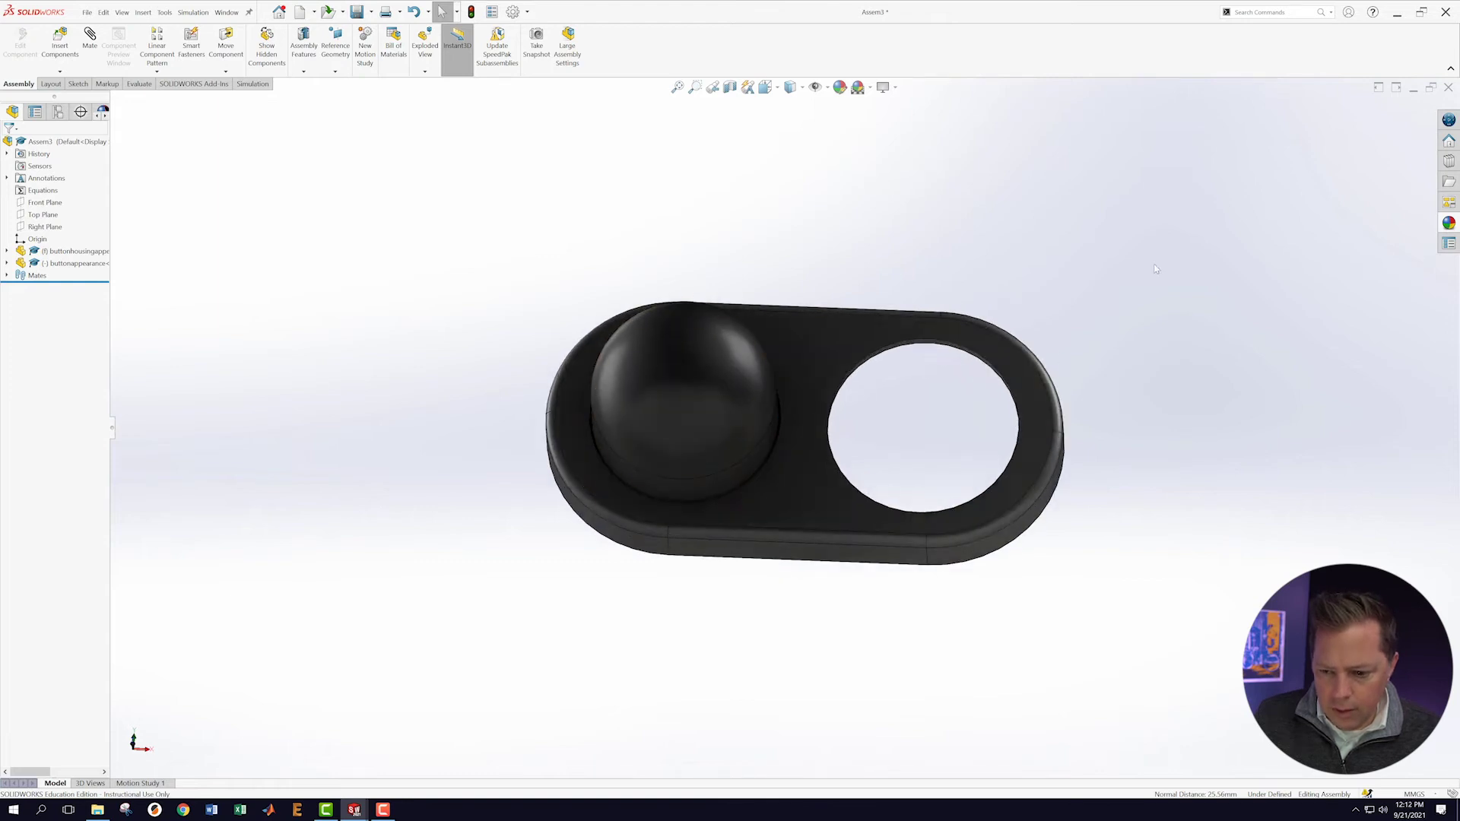
{"action": "middle_click_drag", "start_coordinate": [1155, 268], "coordinate": [630, 294]}
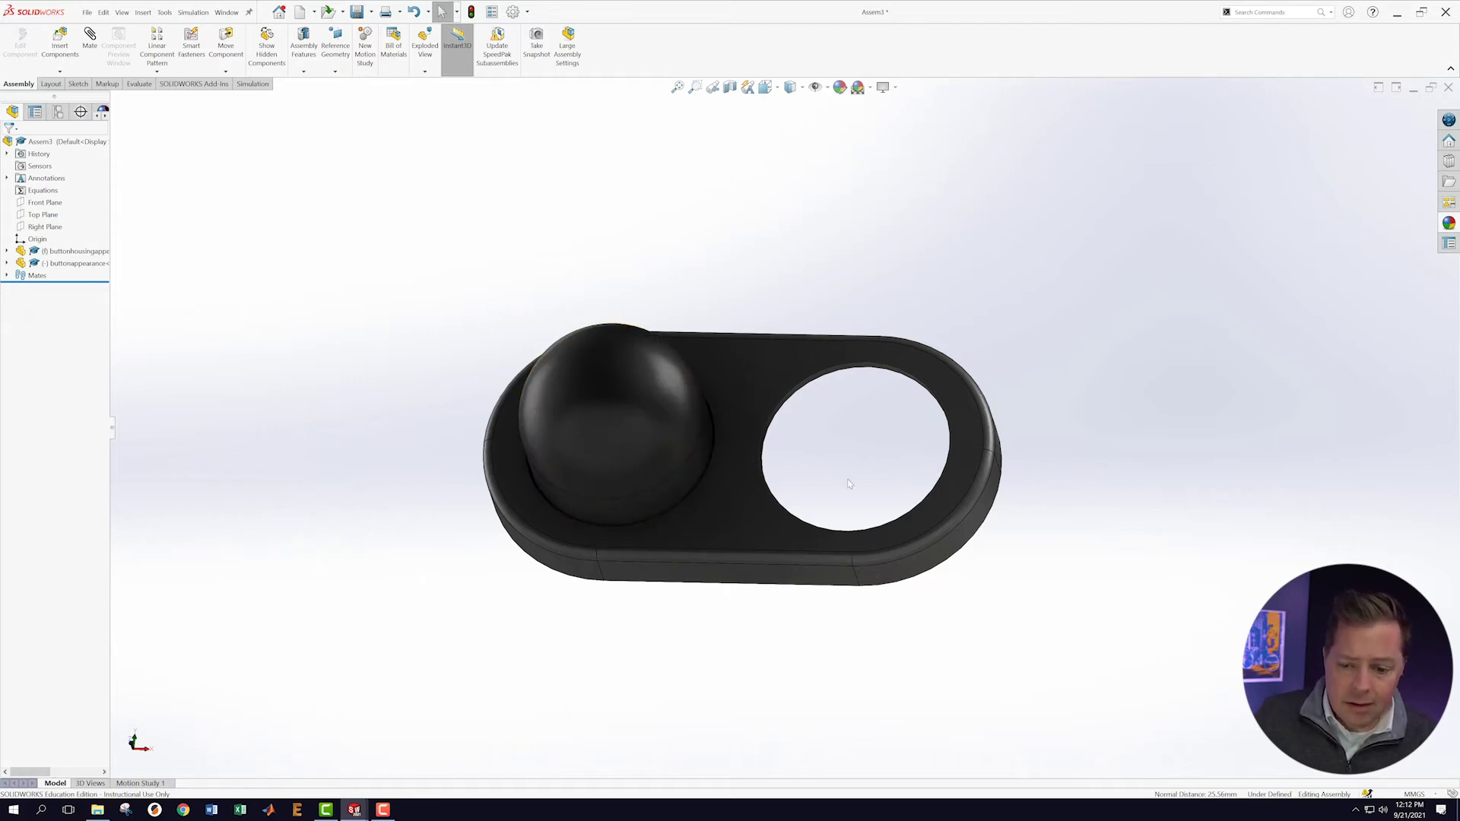
Hide the button and measure both holes: 37 mm diameters, centres 46 mm apart.
{"action": "right_click", "coordinate": [58, 265]}
{"action": "left_click", "coordinate": [130, 239]}
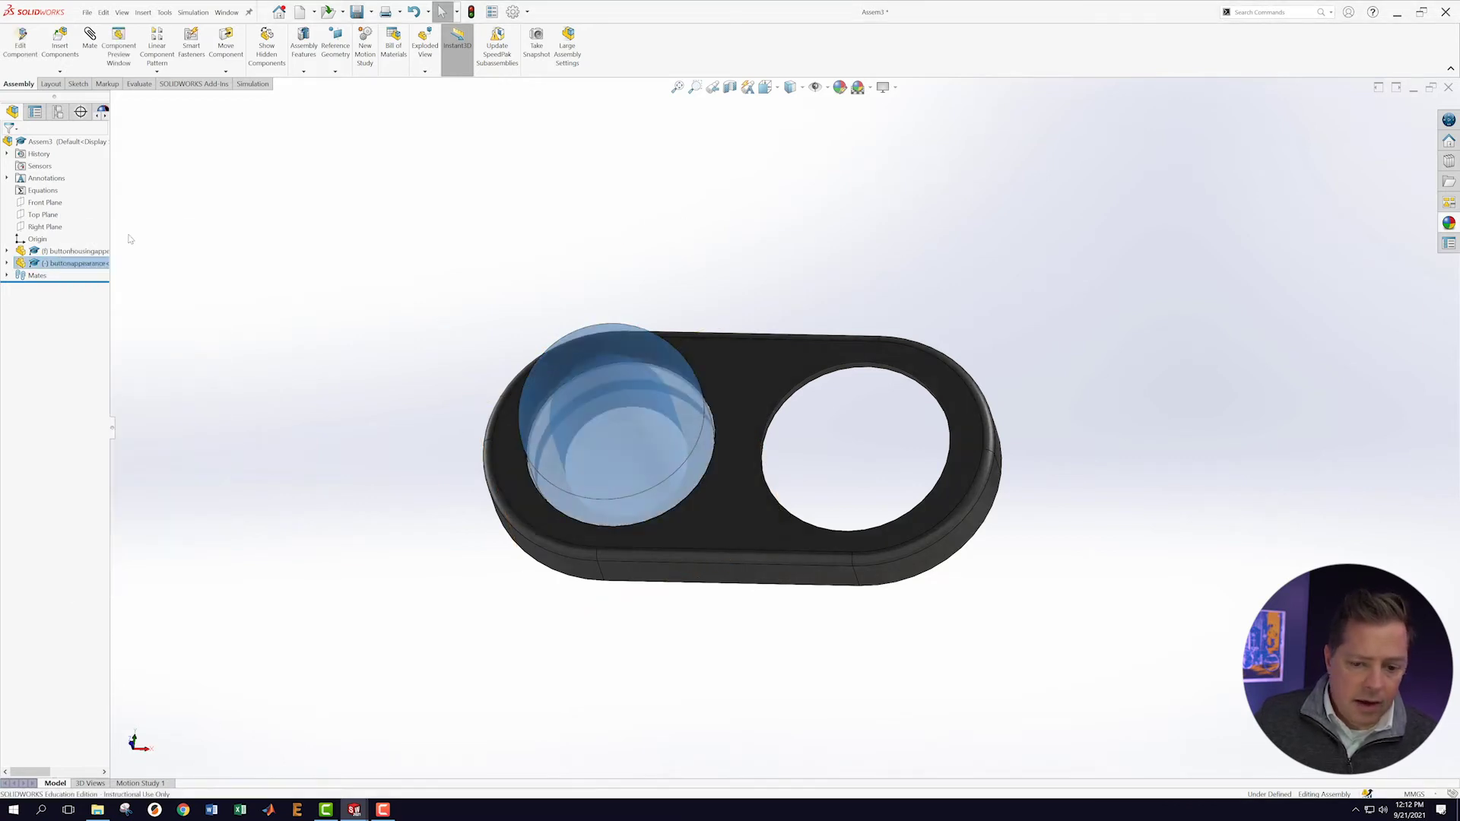
{"action": "left_click", "coordinate": [144, 85]}
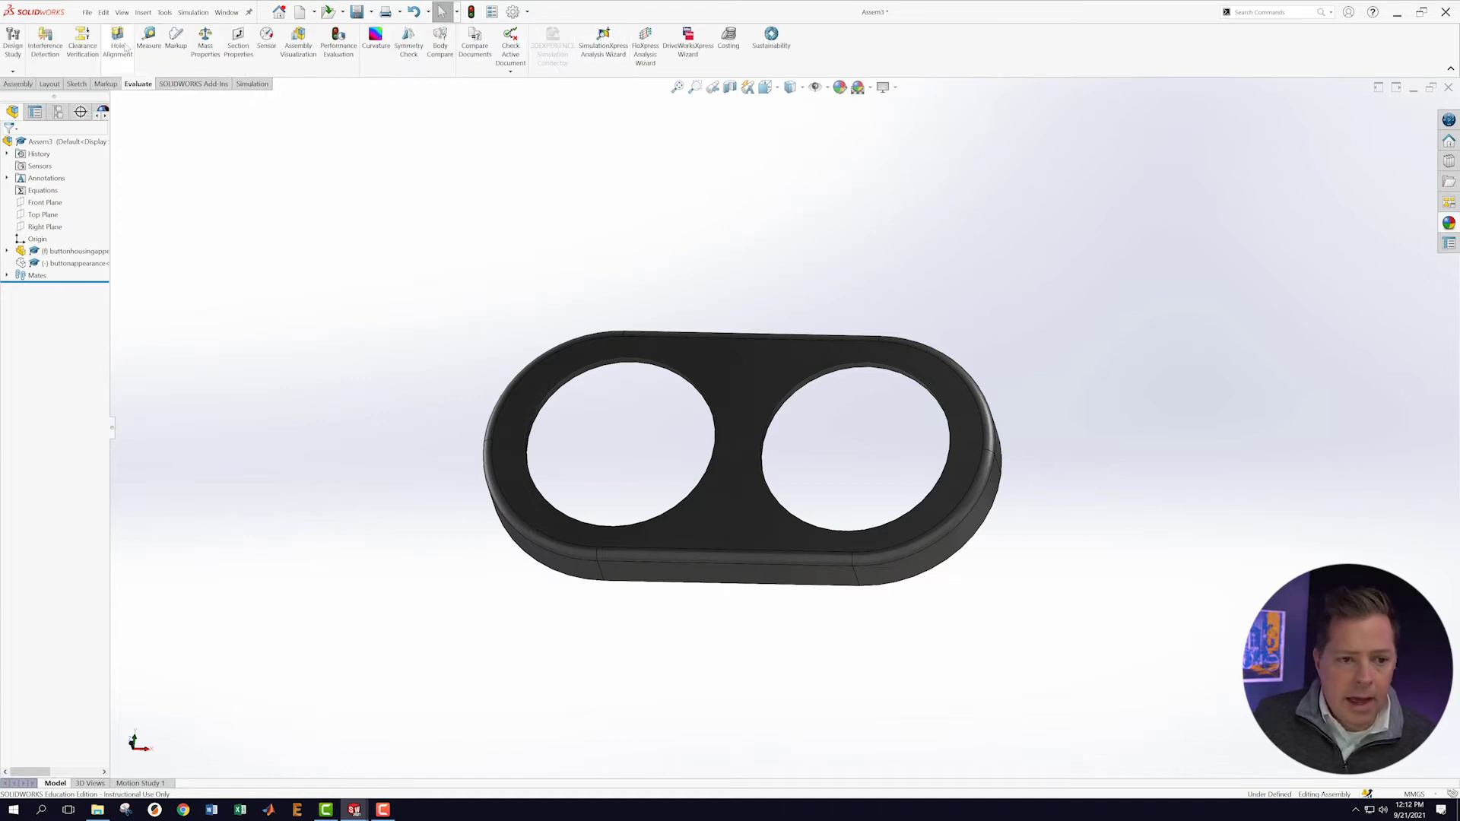
{"action": "left_click", "coordinate": [149, 40]}
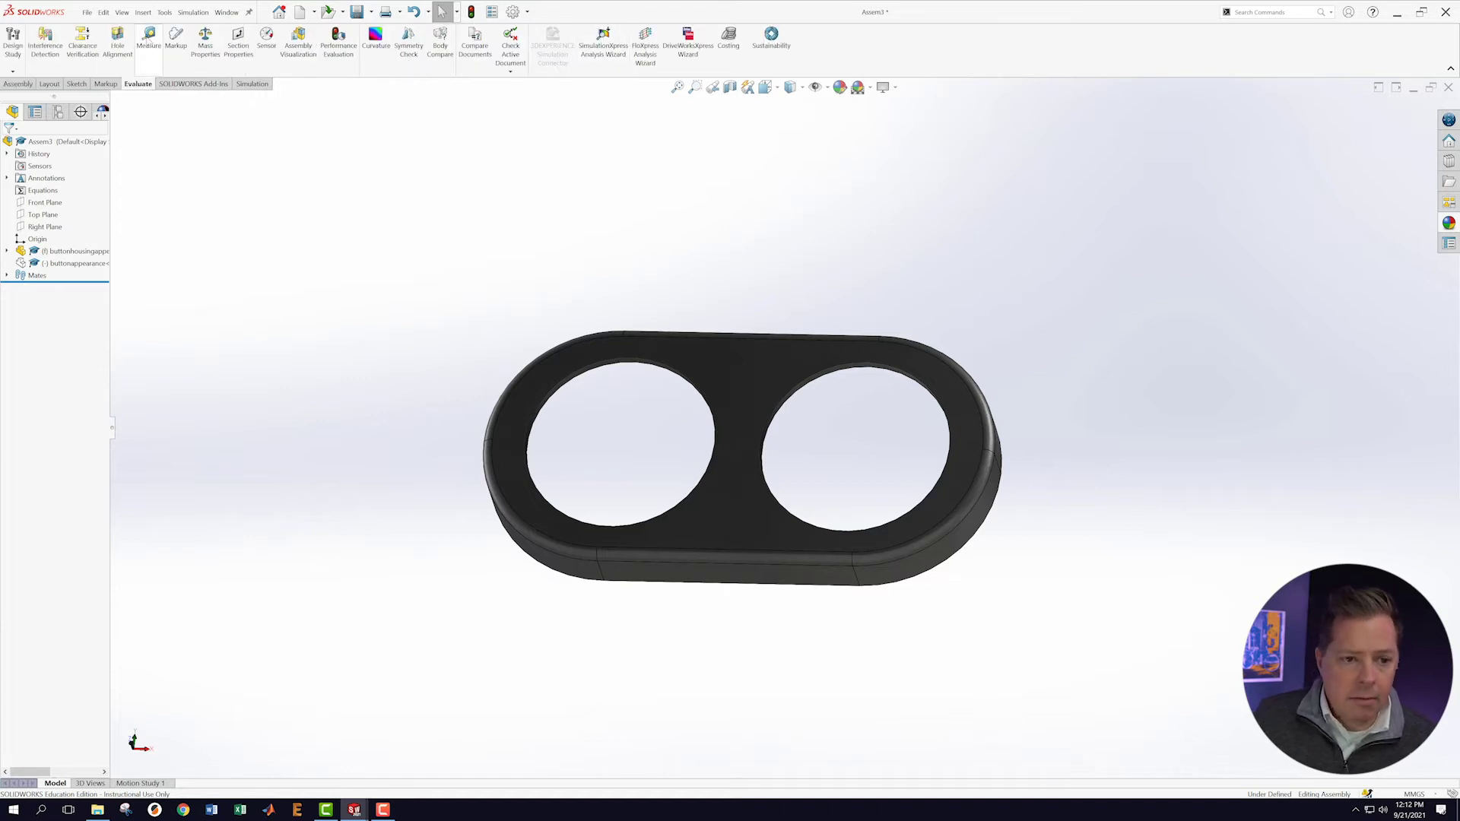
{"action": "left_click", "coordinate": [582, 386]}
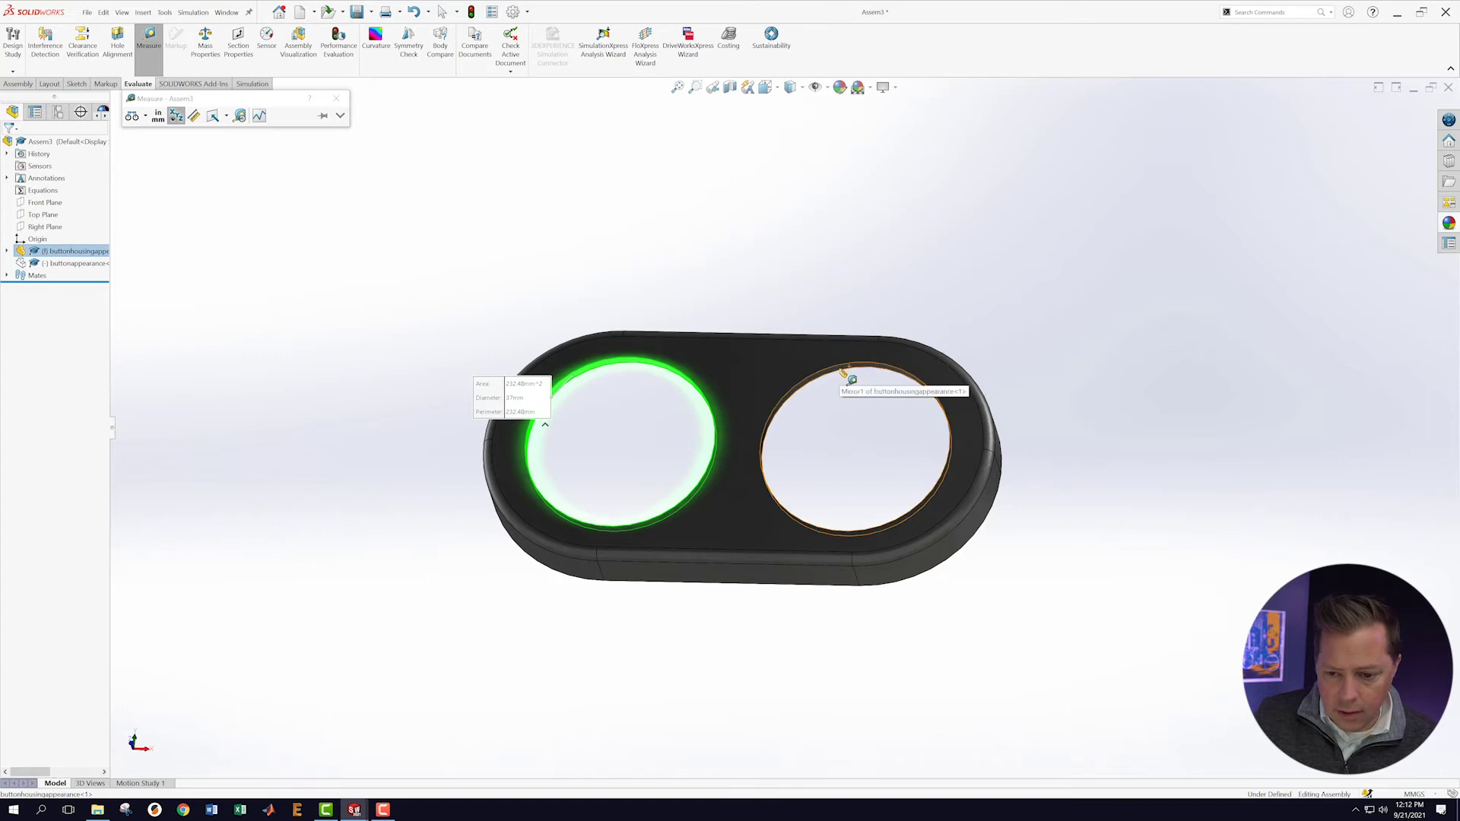
{"action": "left_click", "coordinate": [844, 373]}
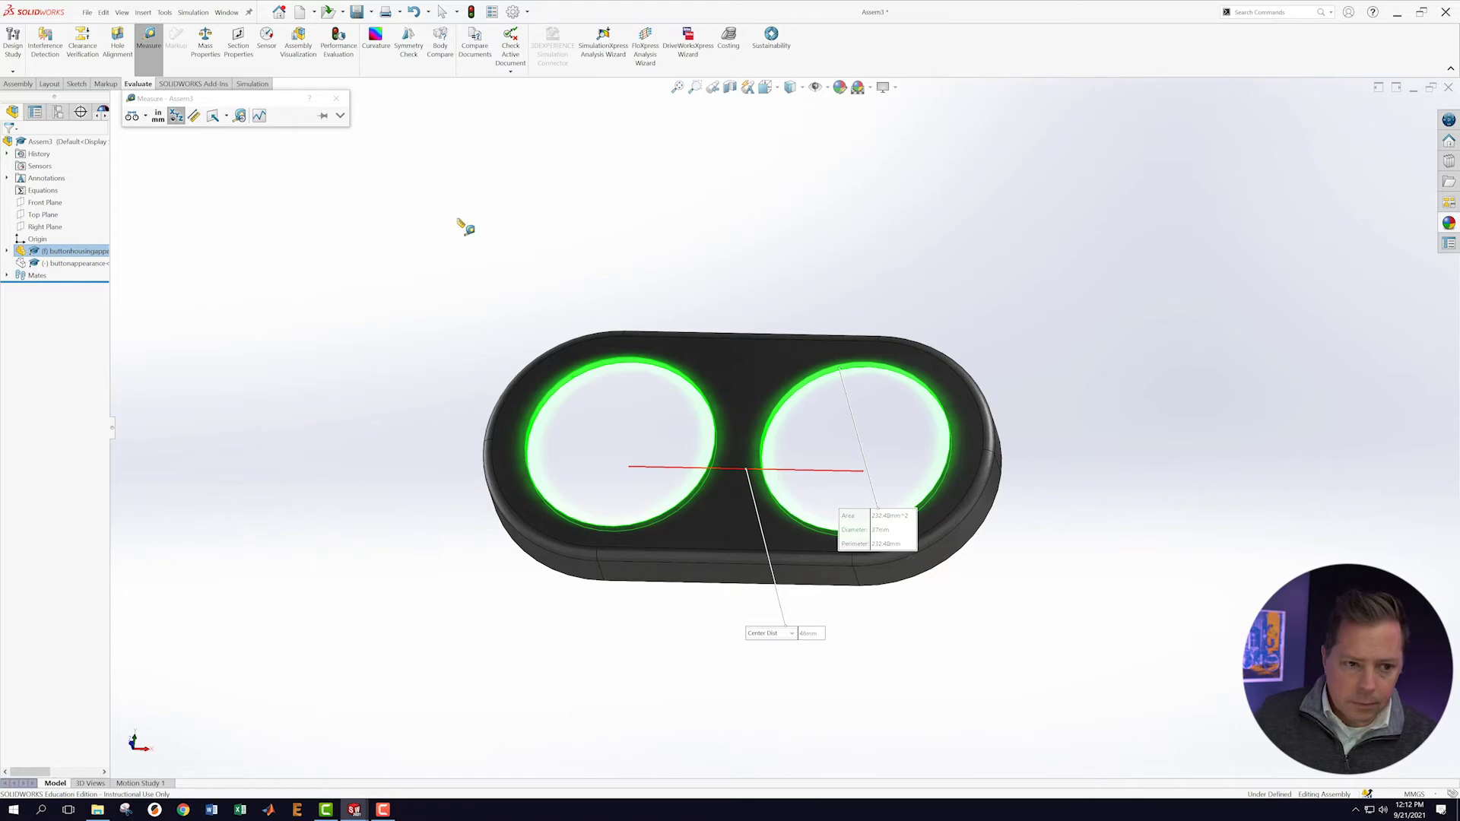
{"action": "left_click", "coordinate": [694, 274]}
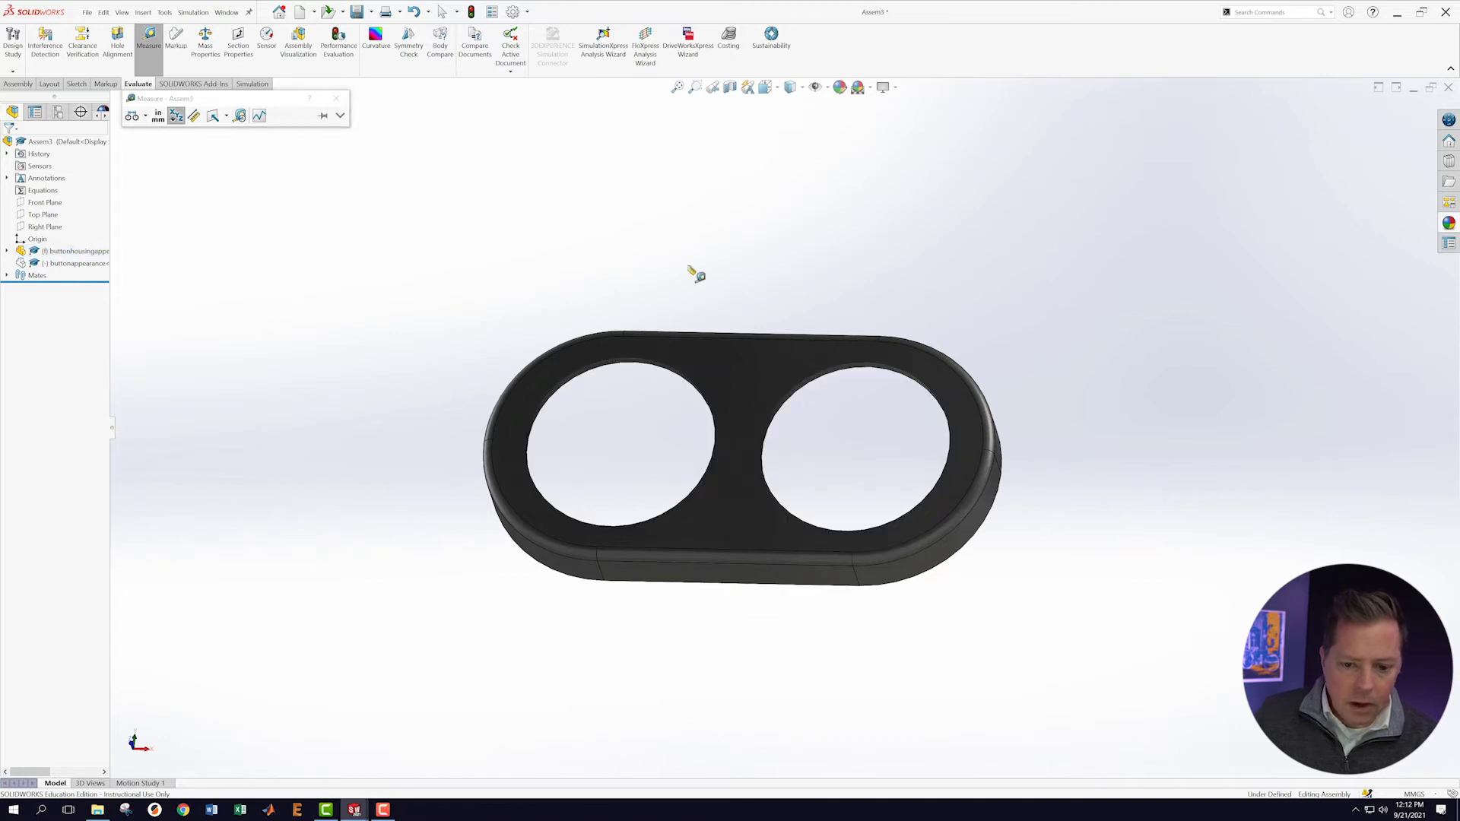
Show the hidden button component again.
{"action": "left_click", "coordinate": [59, 266]}
{"action": "left_click", "coordinate": [76, 288]}
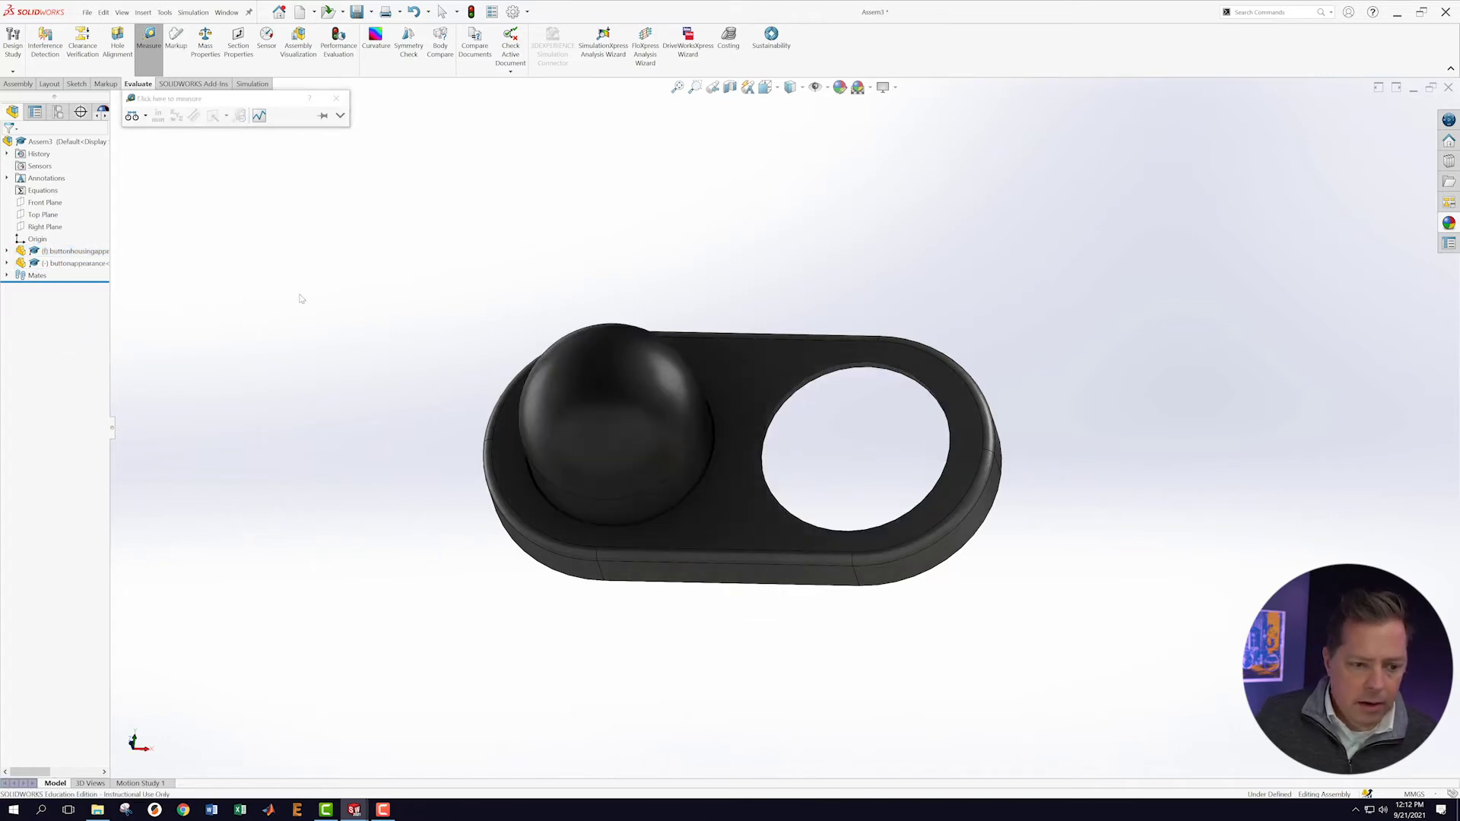
{"action": "left_click", "coordinate": [694, 395]}
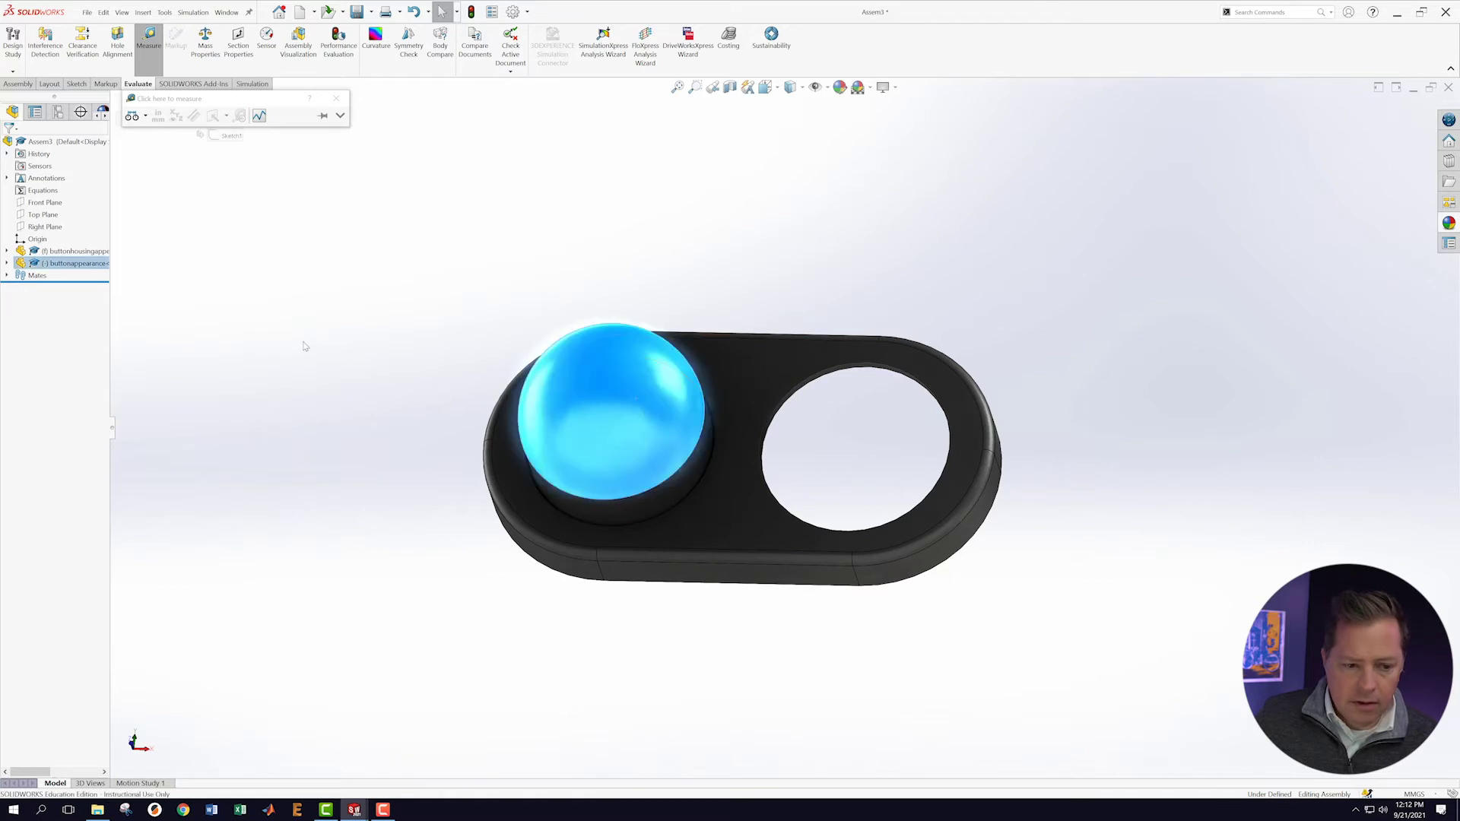
{"action": "left_click", "coordinate": [76, 251]}
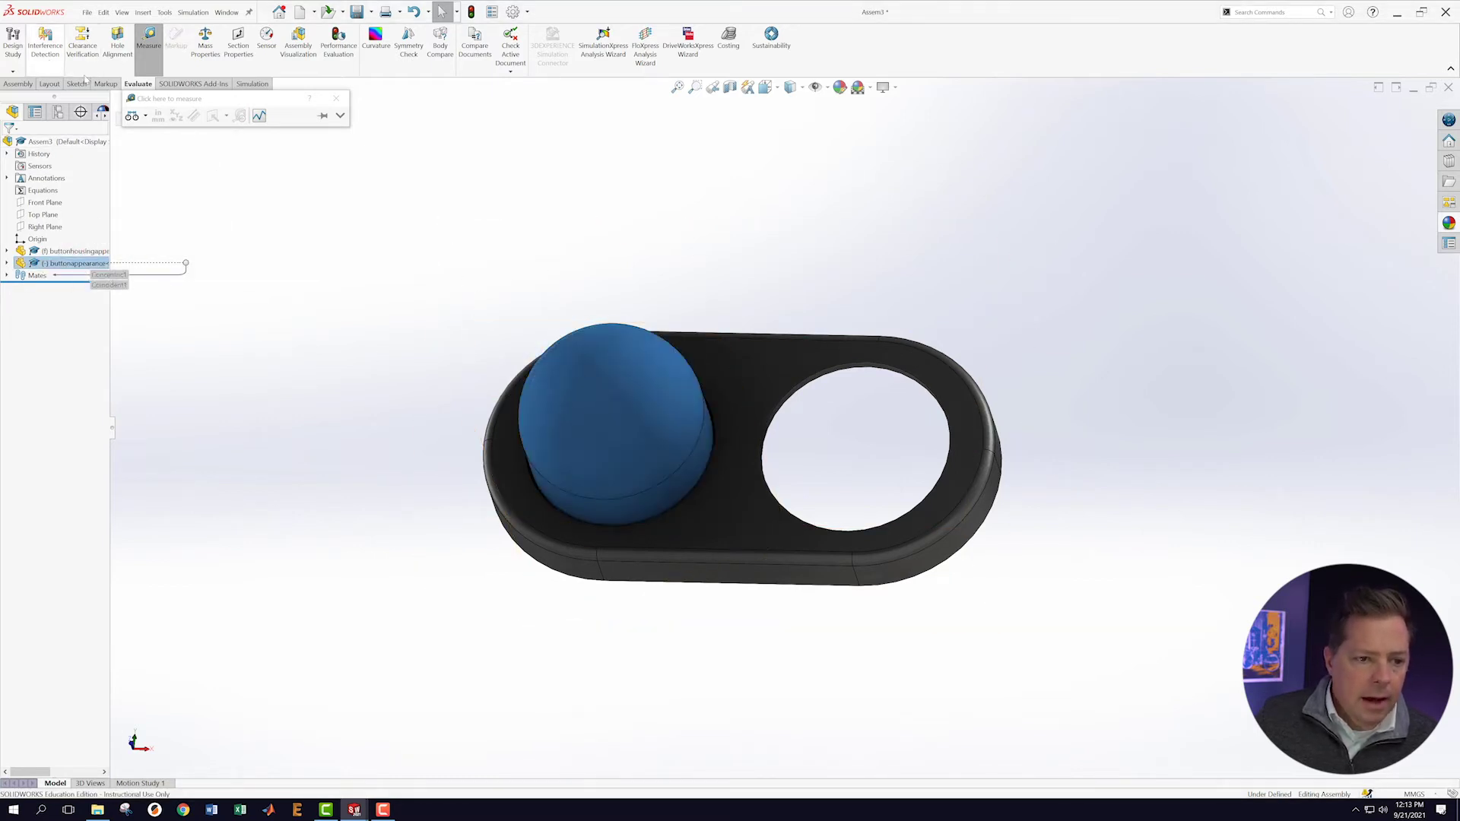
Create a linear component pattern of the button along the Right Plane: 46 mm spacing, 2 instances.
{"action": "left_click", "coordinate": [18, 83]}
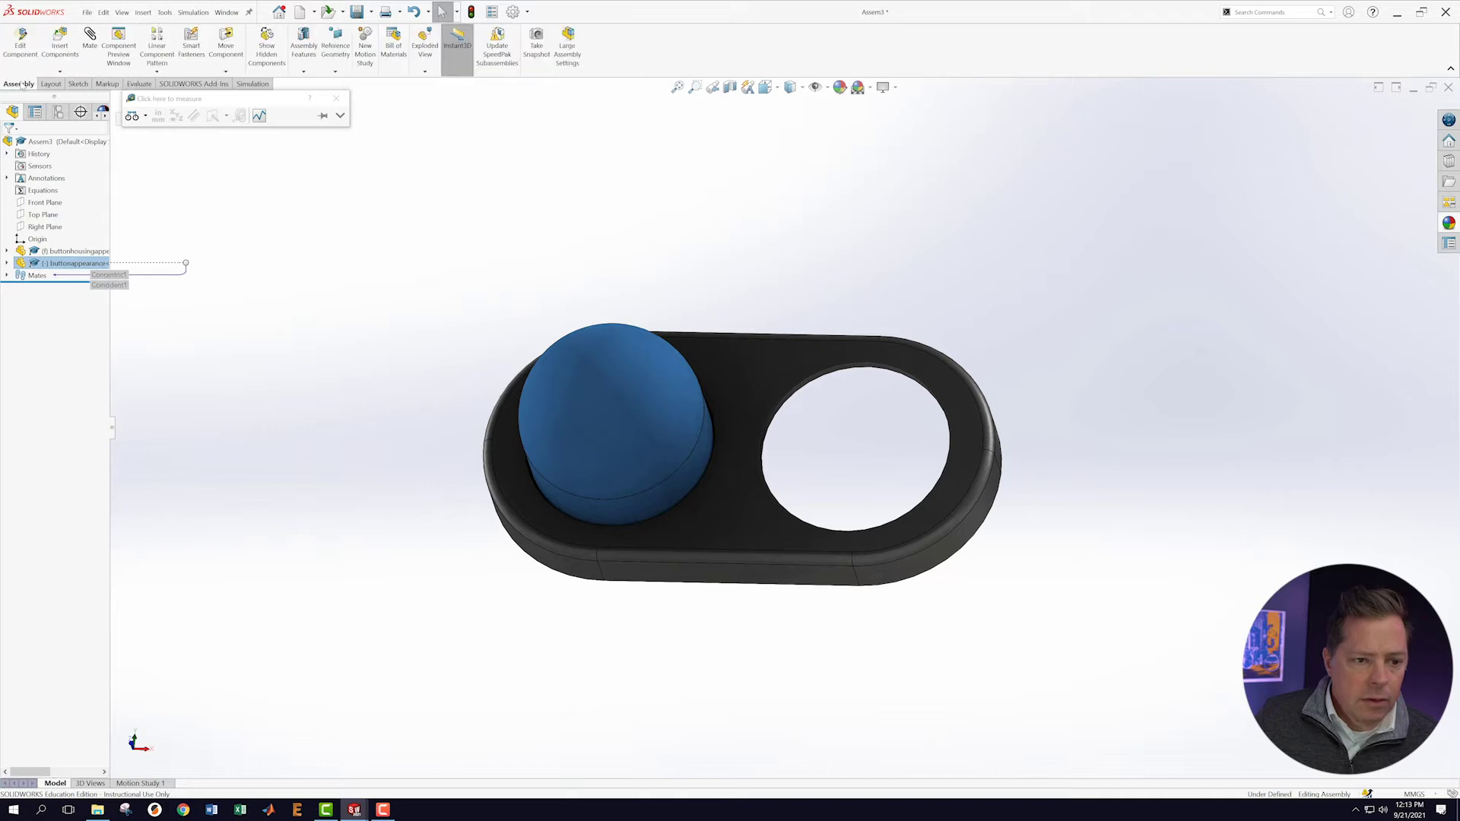
{"action": "left_click", "coordinate": [159, 53]}
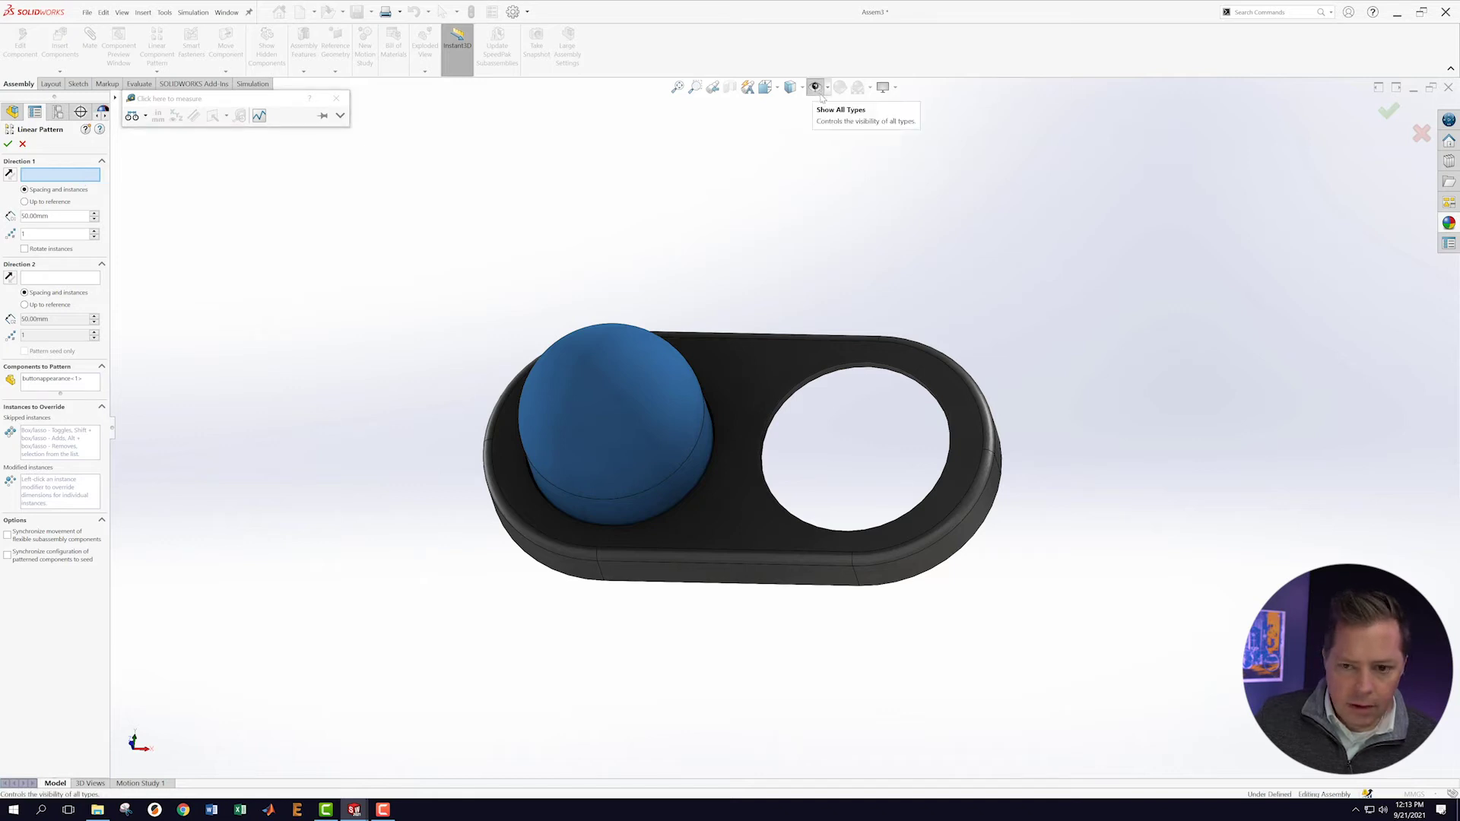
{"action": "left_click", "coordinate": [826, 86]}
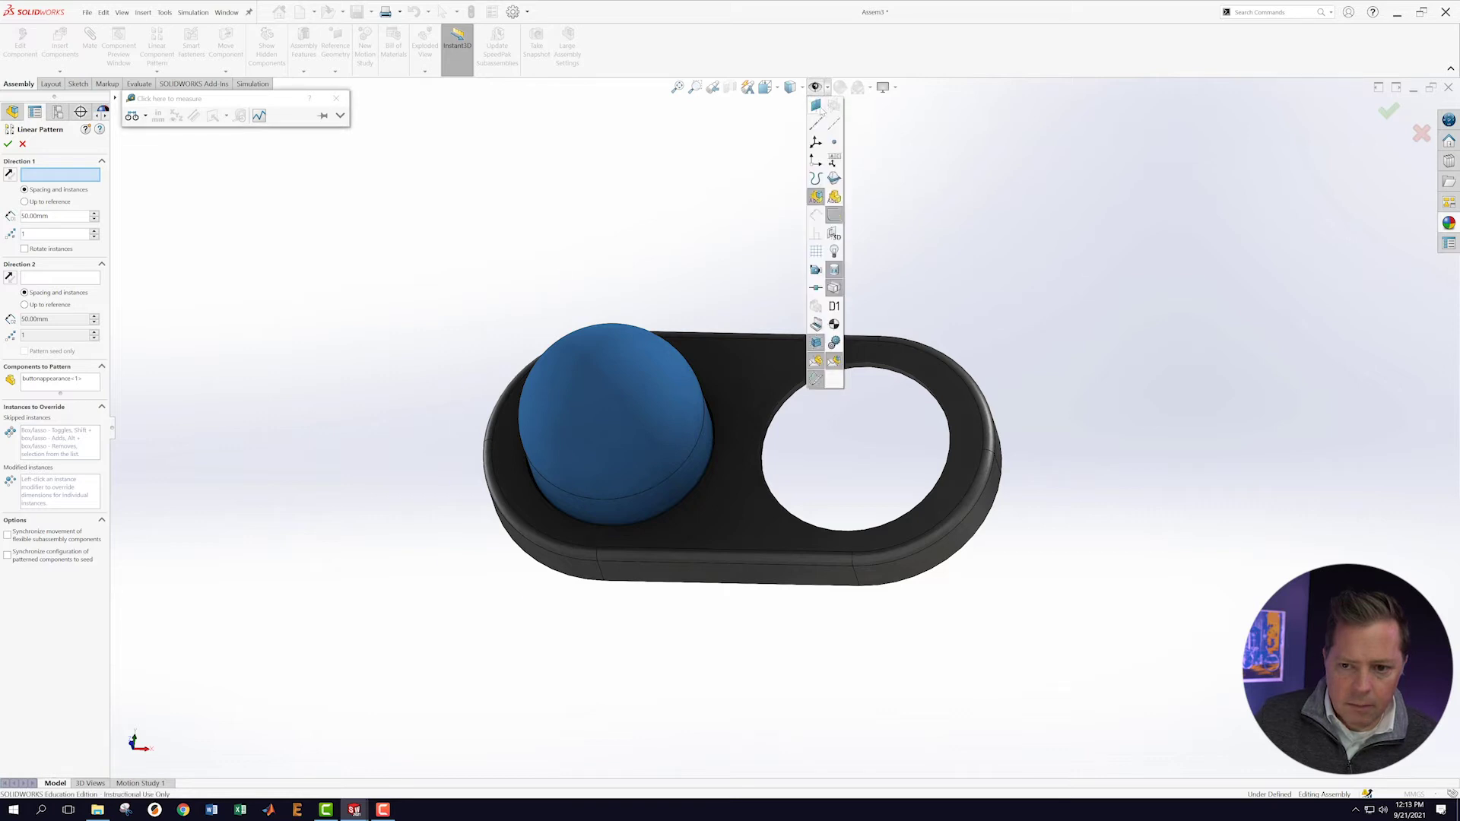
{"action": "left_click", "coordinate": [818, 107]}
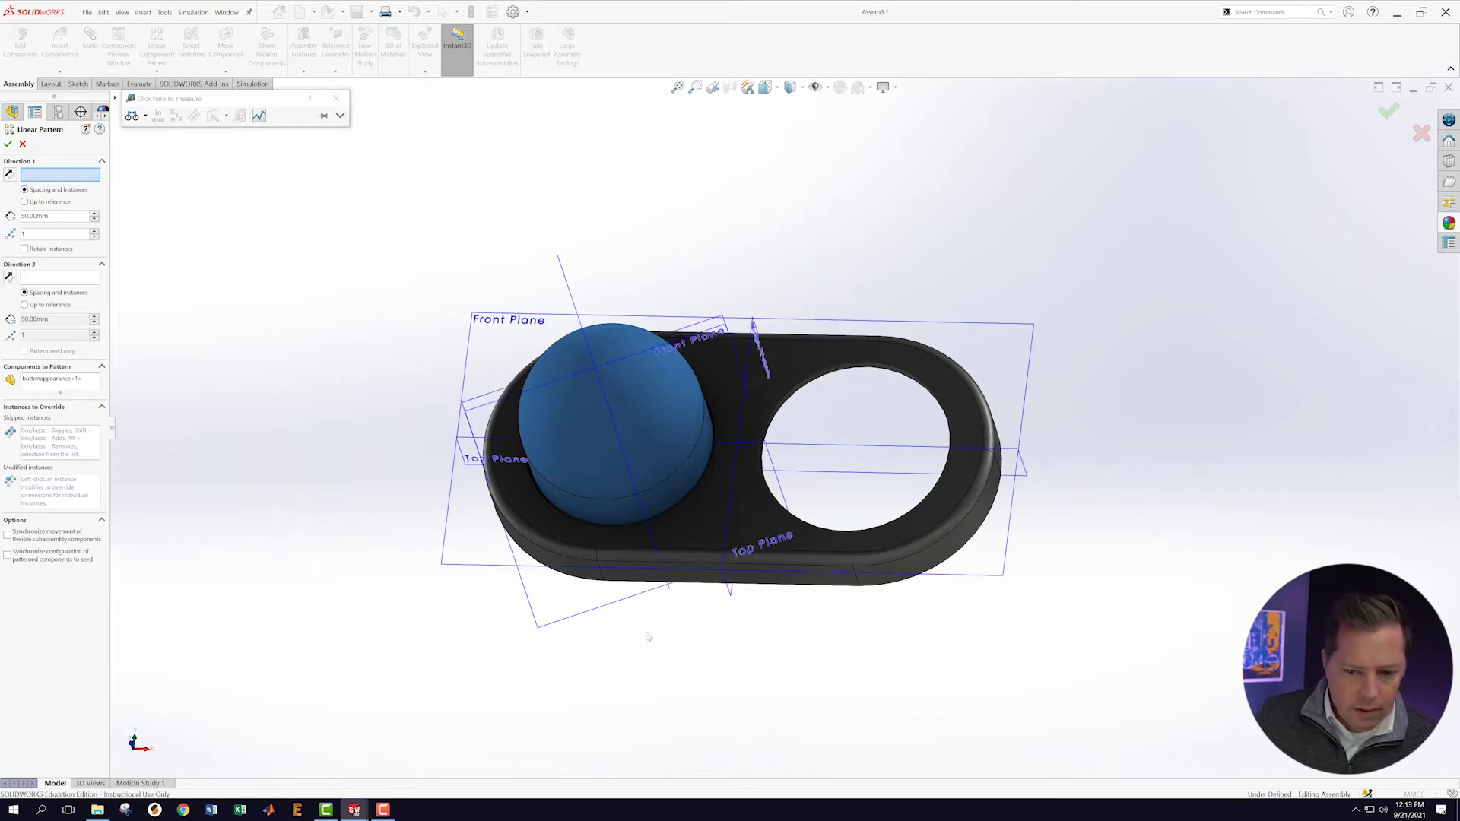
{"action": "left_click", "coordinate": [738, 599]}
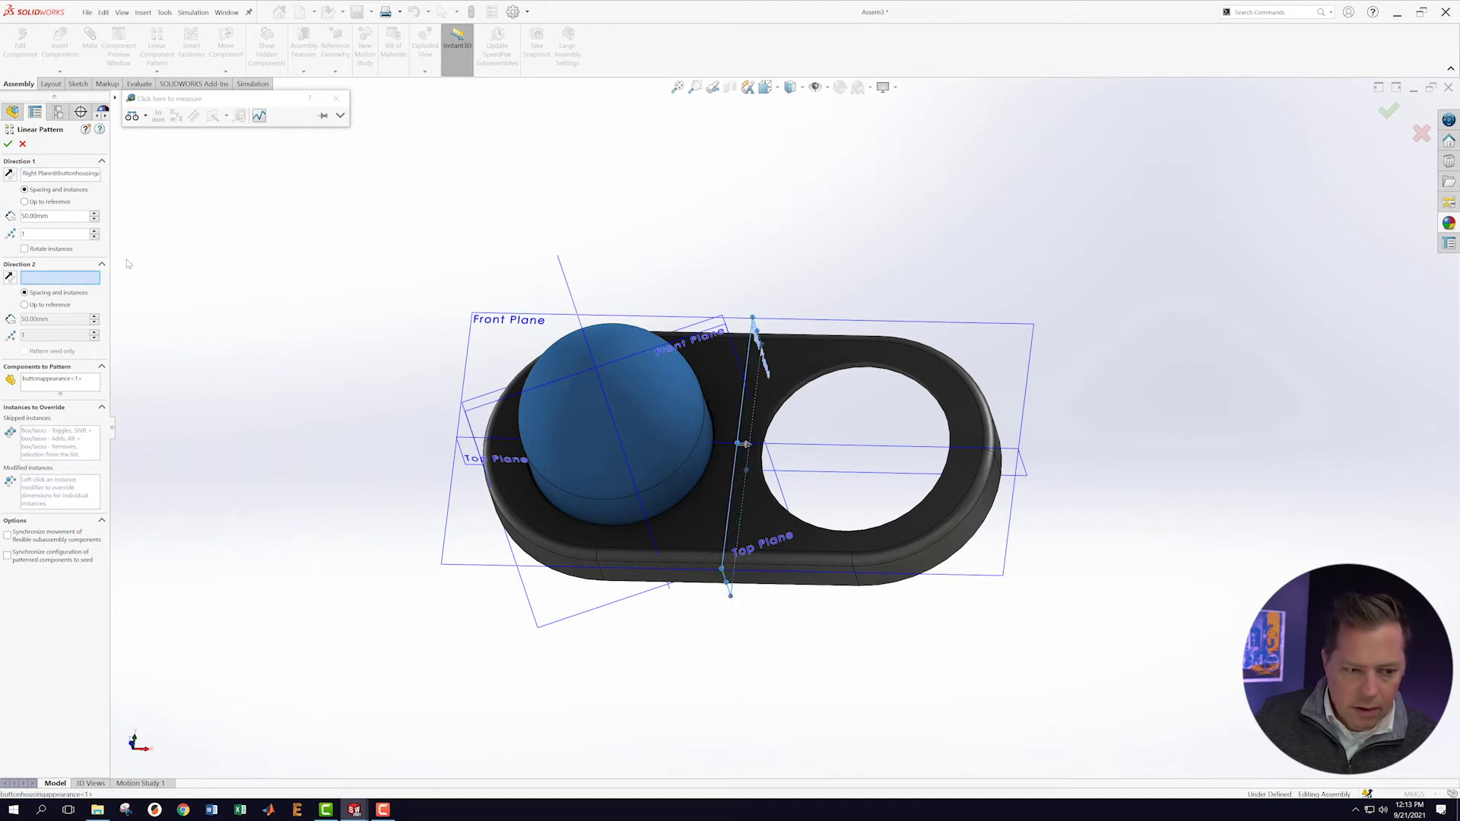
{"action": "double_click", "coordinate": [72, 218]}
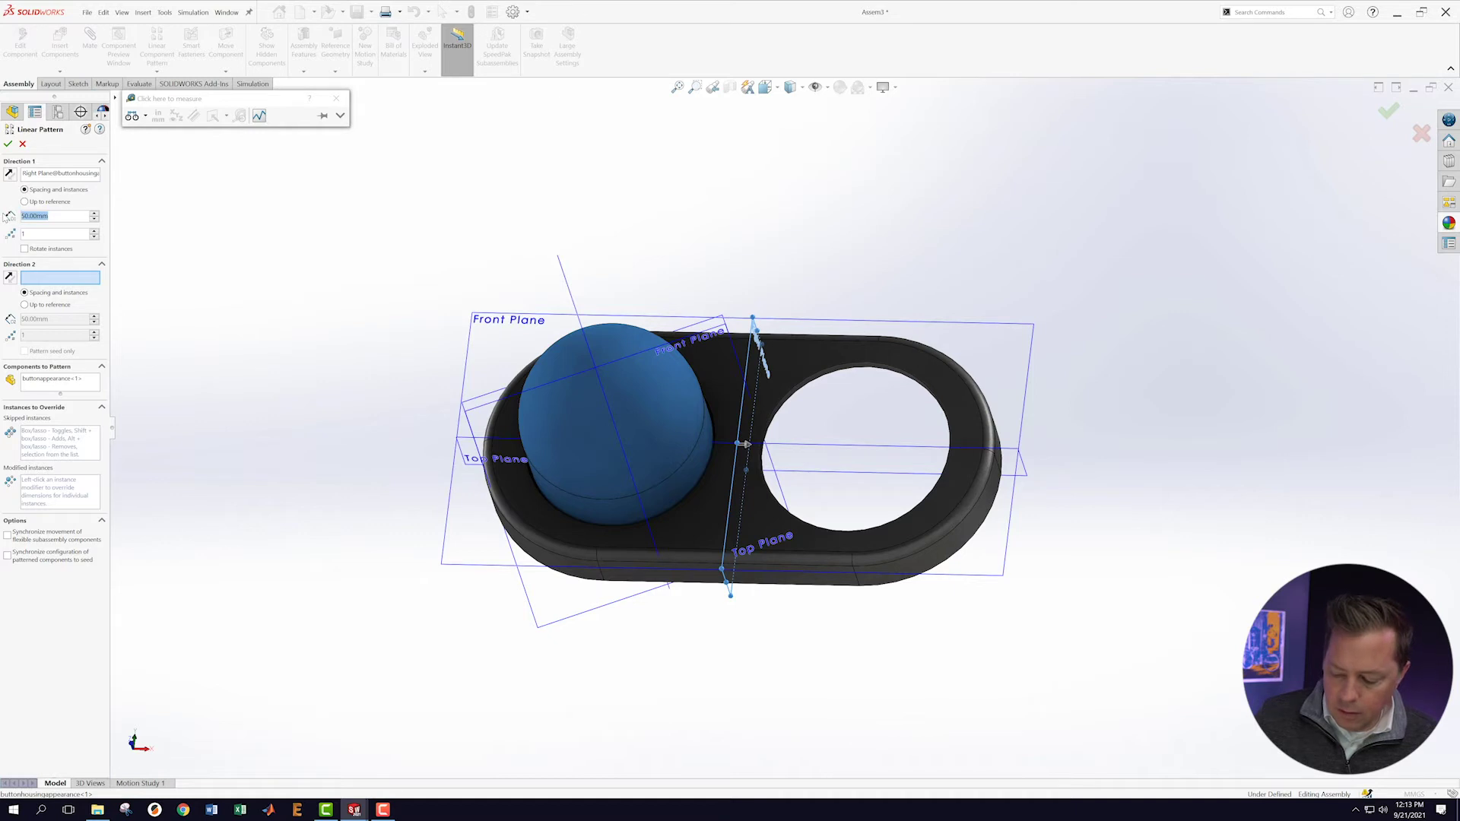
{"action": "type", "text": "40"}
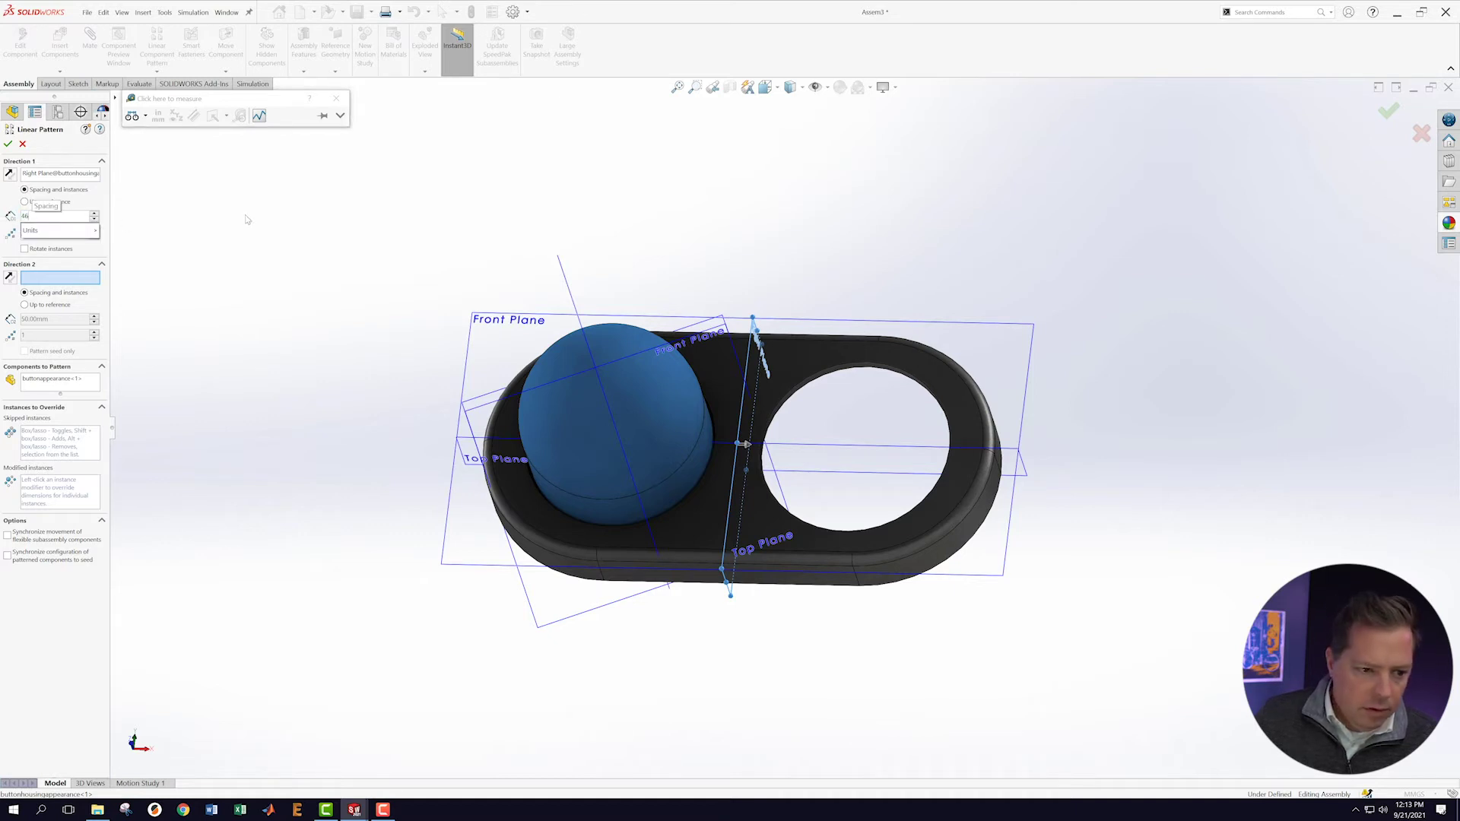
{"action": "key", "text": "Return"}
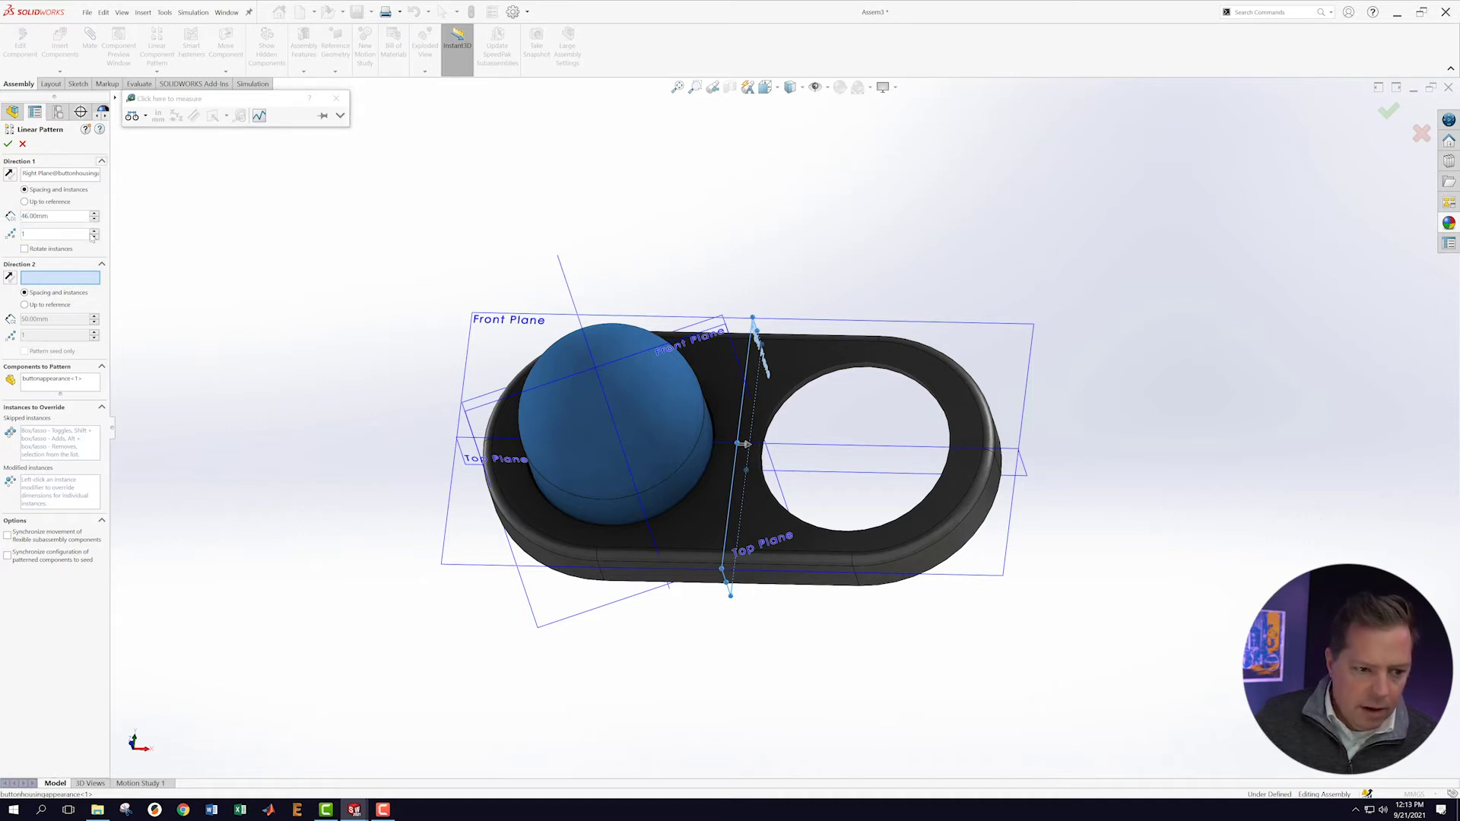
{"action": "left_click", "coordinate": [93, 232]}
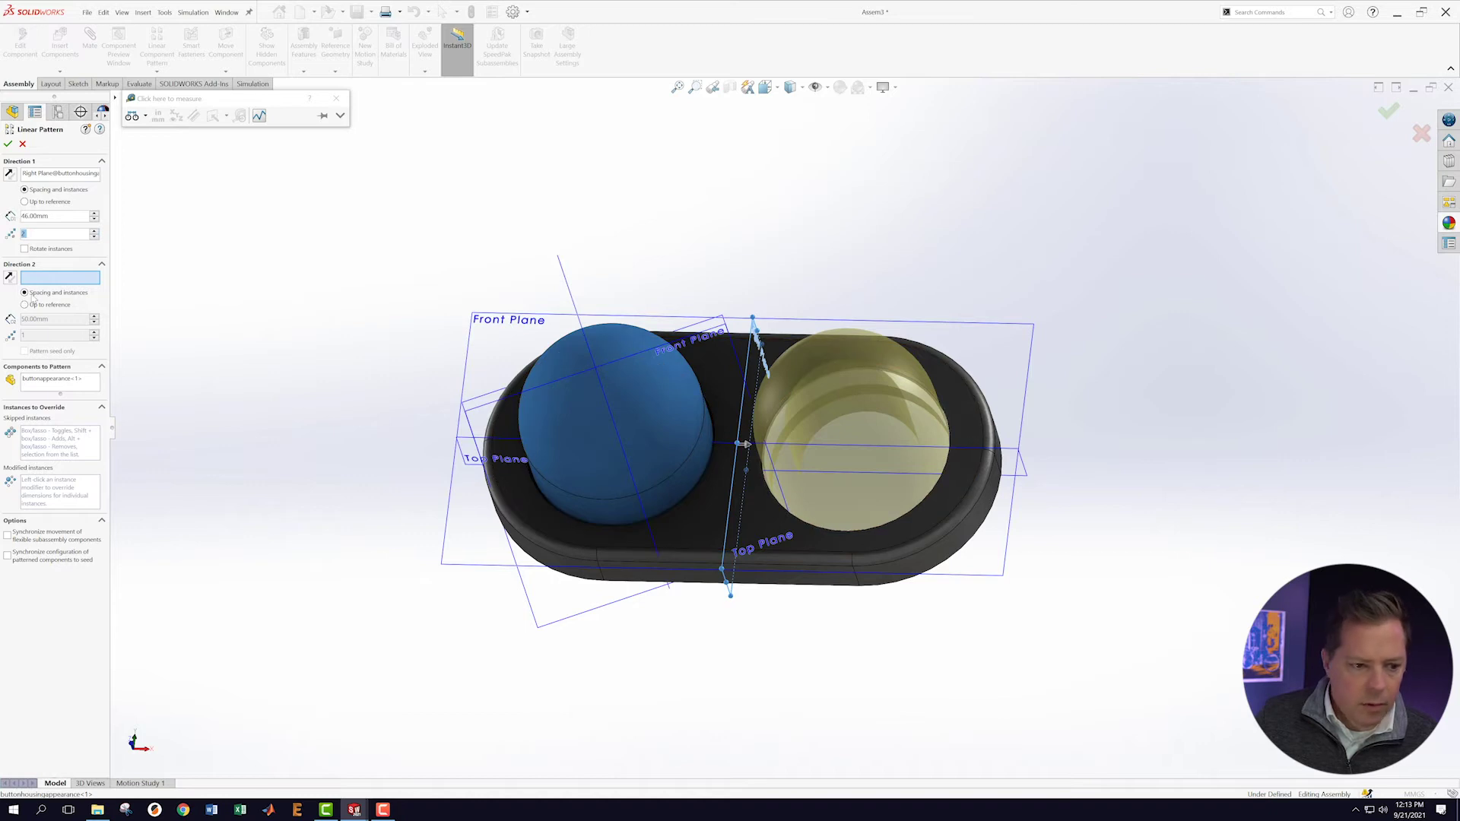
{"action": "left_click", "coordinate": [8, 144]}
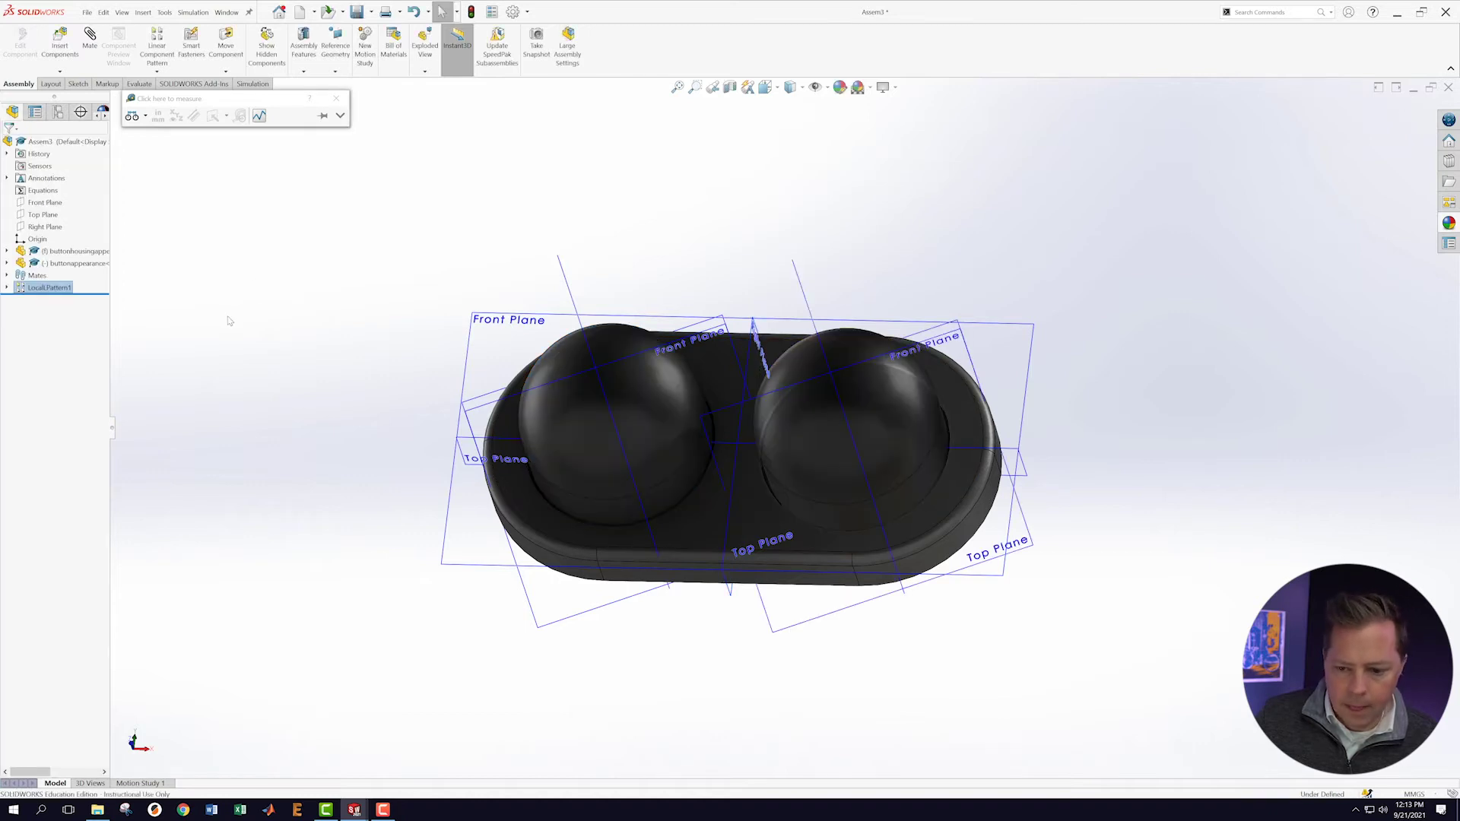
Turn off the reference planes and zoom in on the housing with its two buttons.
{"action": "mouse_move", "coordinate": [228, 316]}
{"action": "middle_mouse_down"}
{"action": "mouse_move", "coordinate": [260, 221]}
{"action": "mouse_move", "coordinate": [241, 175]}
{"action": "mouse_move", "coordinate": [244, 449]}
{"action": "mouse_move", "coordinate": [240, 322]}
{"action": "middle_mouse_up"}
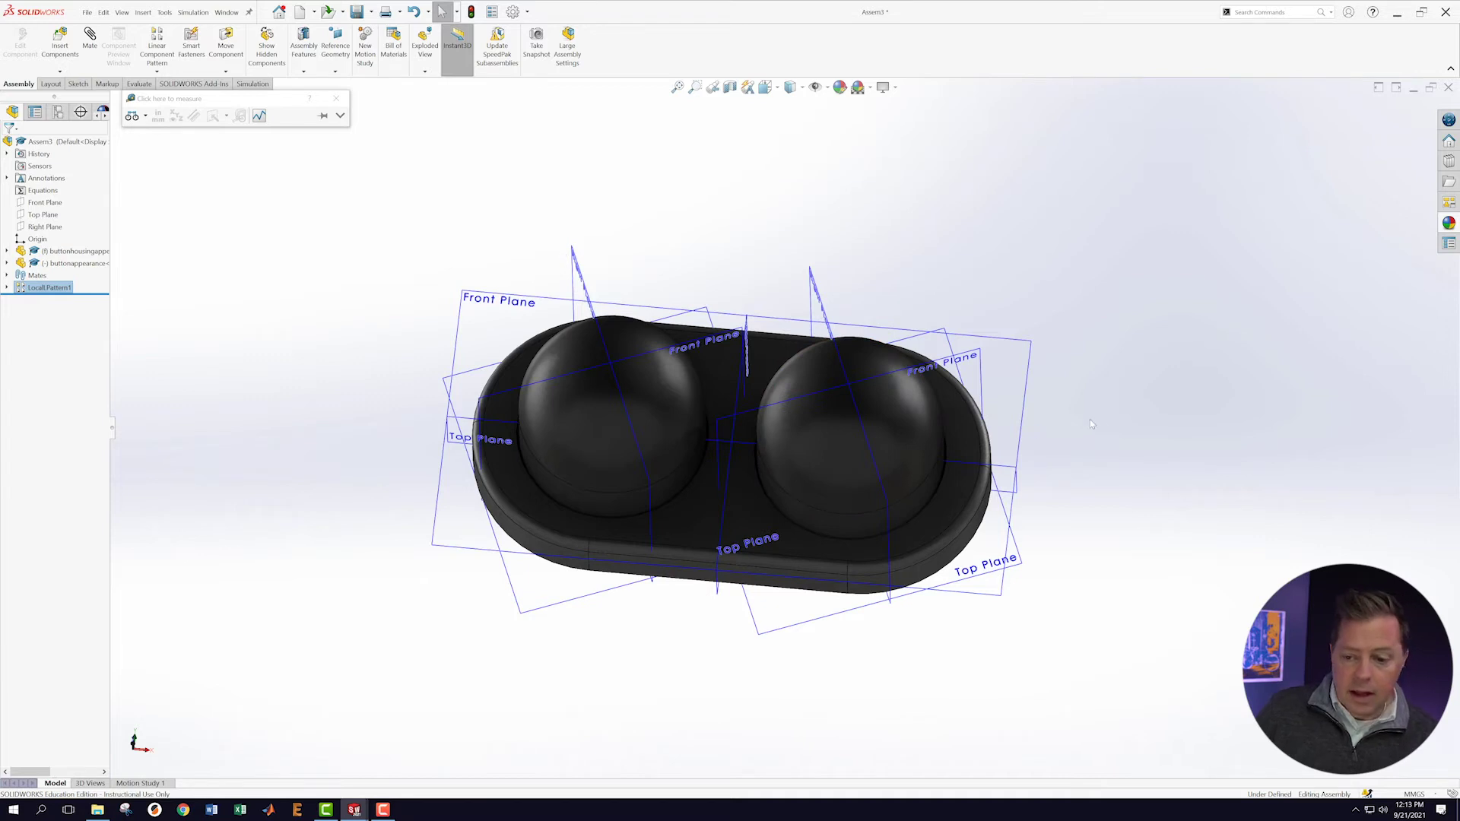
{"action": "middle_click_drag", "start_coordinate": [1090, 423], "coordinate": [950, 380]}
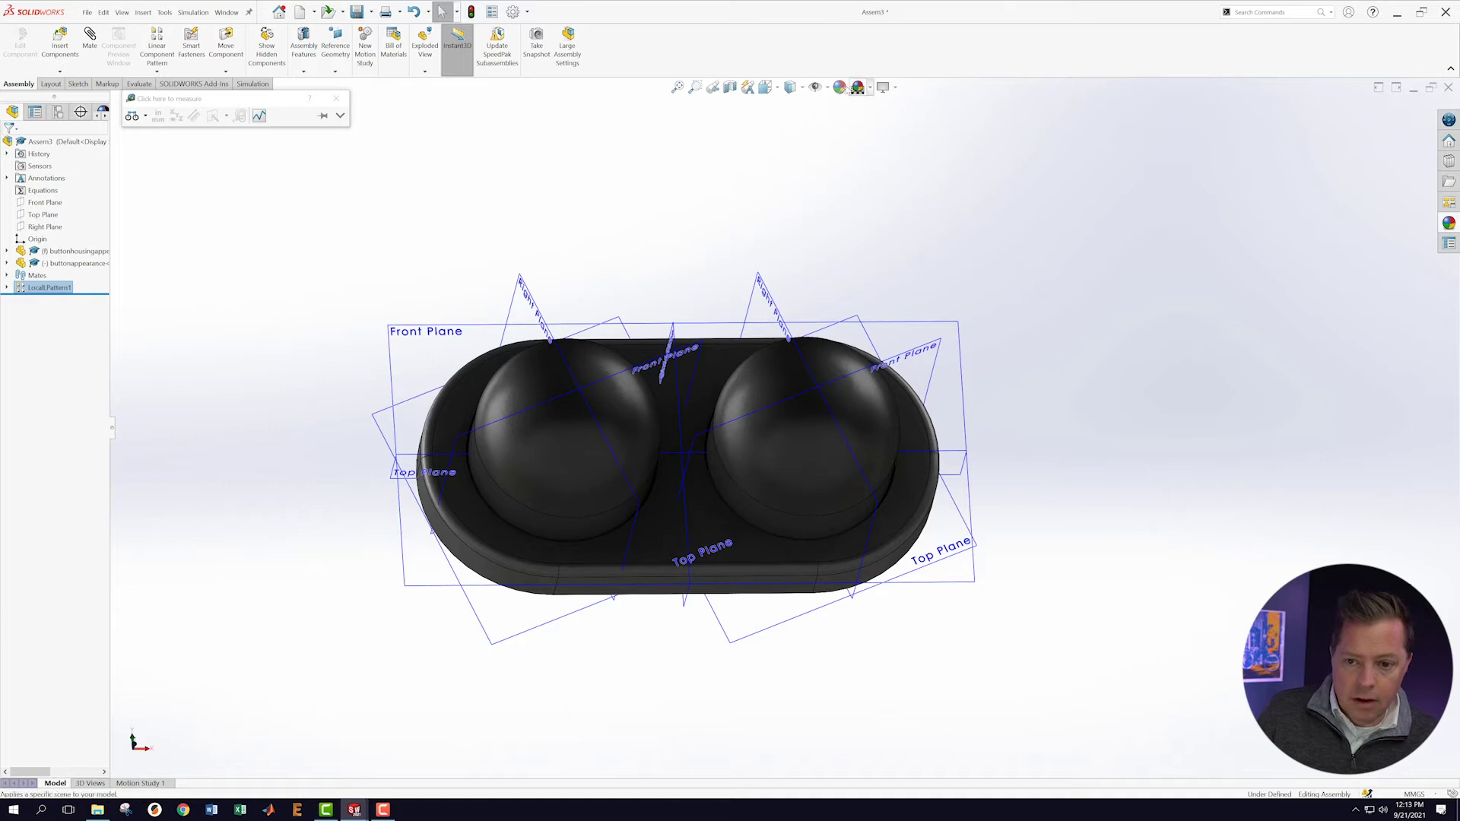
{"action": "left_click", "coordinate": [815, 86]}
{"action": "scroll", "coordinate": [707, 369], "scroll_direction": "down", "scroll_amount": 2}
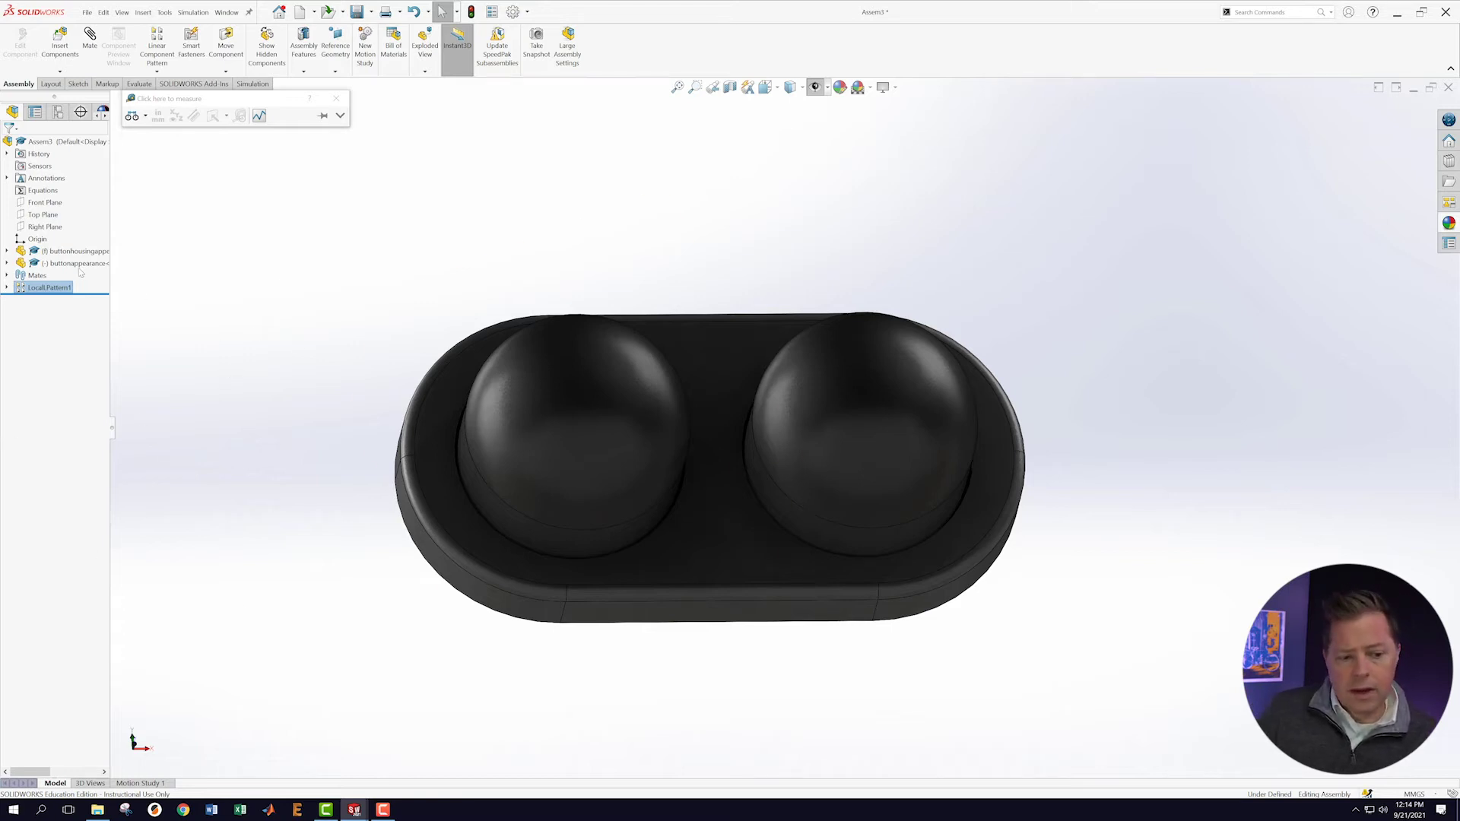
Change the original button's configuration to Button 2.
{"action": "left_click", "coordinate": [7, 289]}
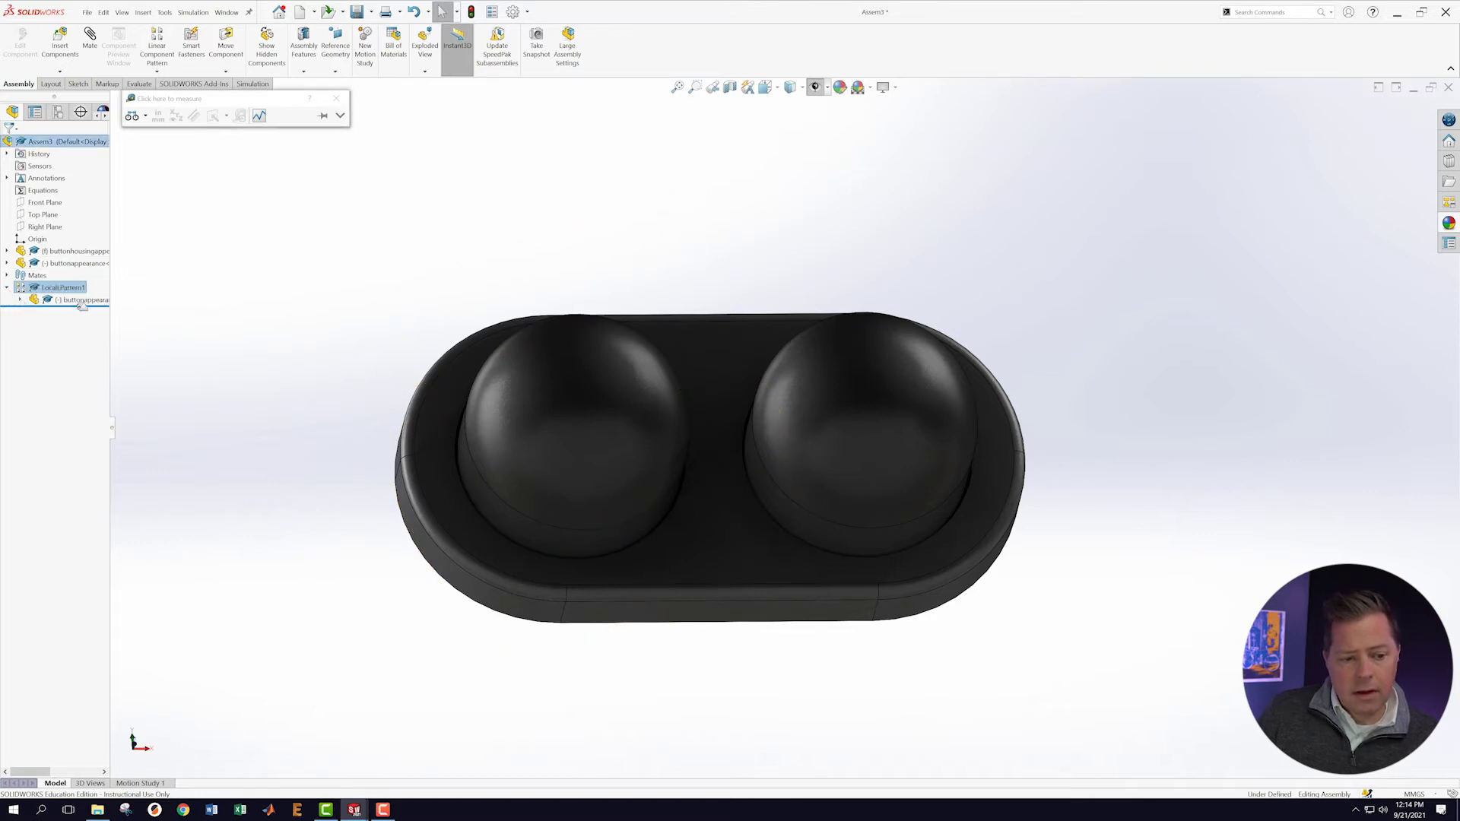
{"action": "mouse_move", "coordinate": [73, 289]}
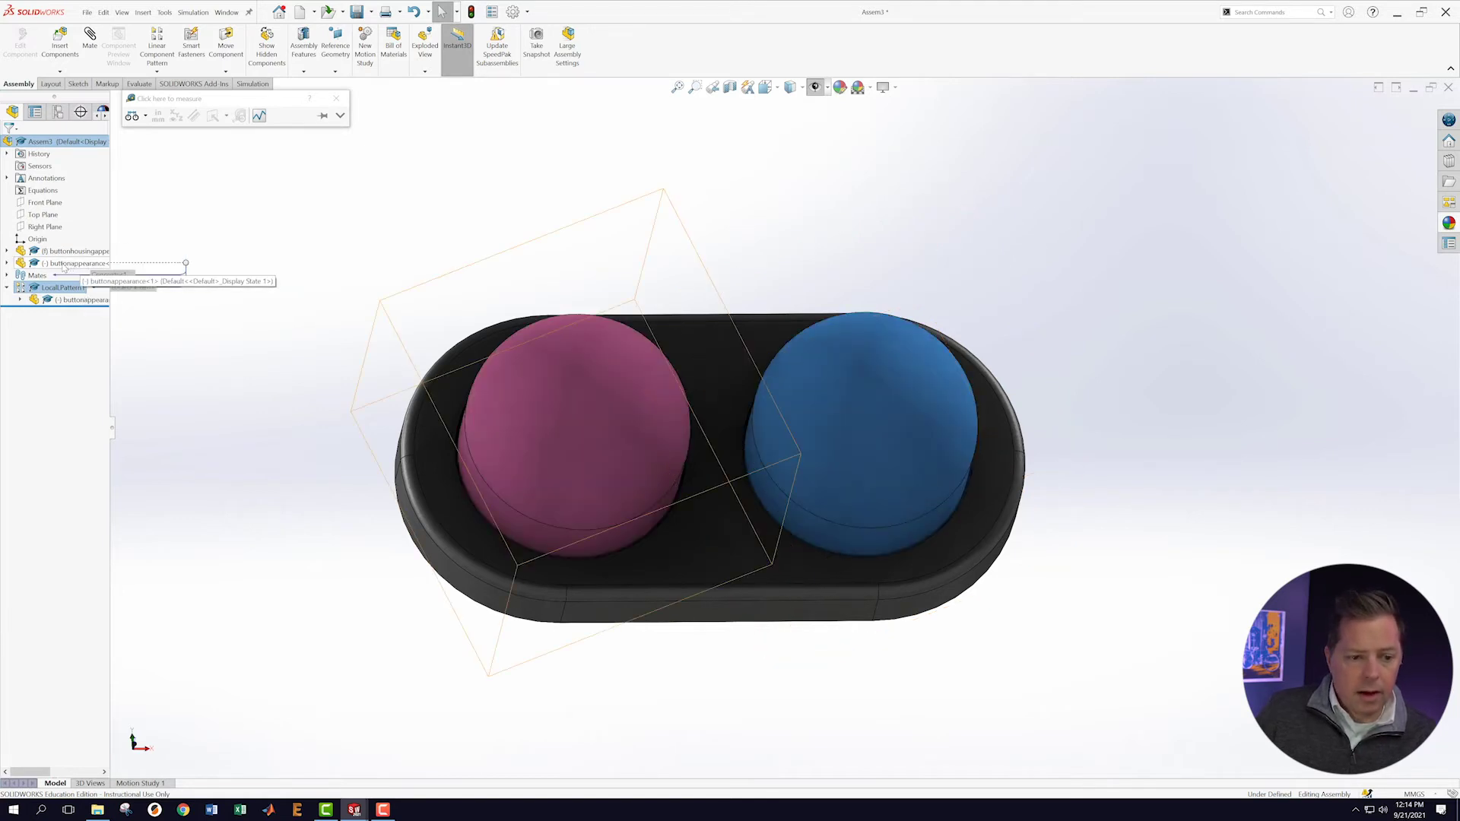
{"action": "right_click", "coordinate": [75, 266]}
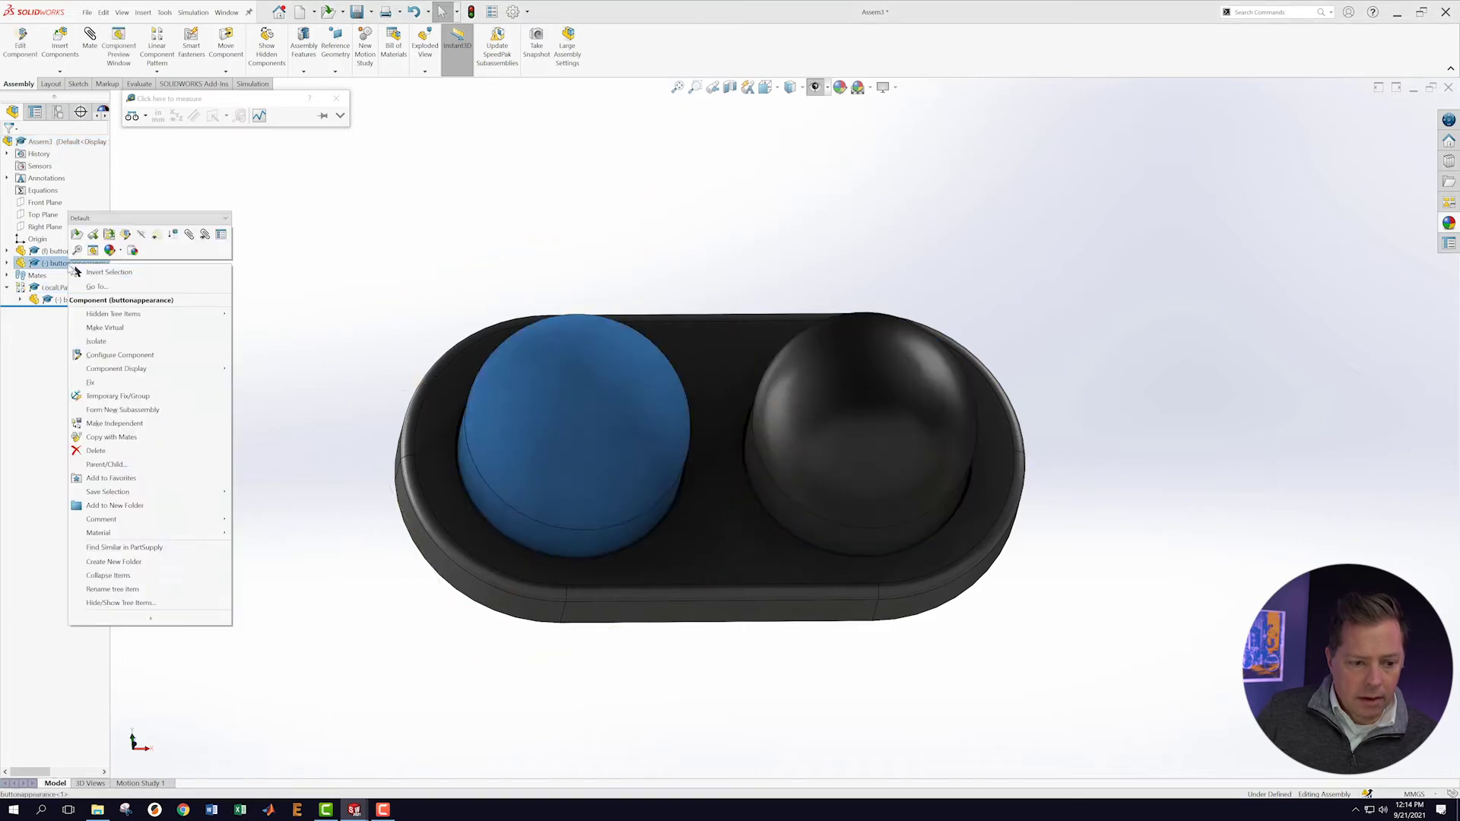
{"action": "left_click", "coordinate": [96, 356]}
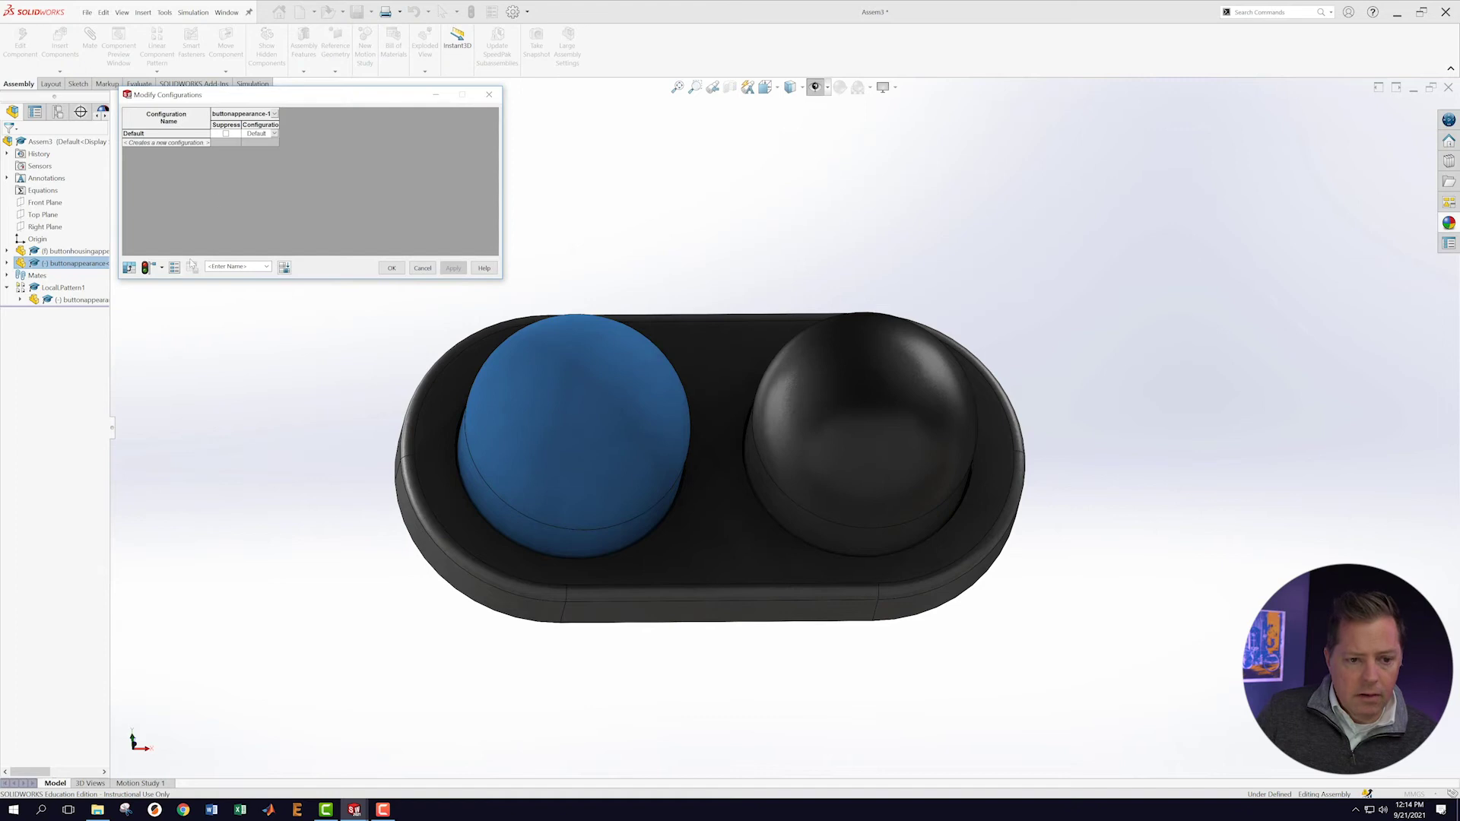
{"action": "left_click", "coordinate": [275, 134]}
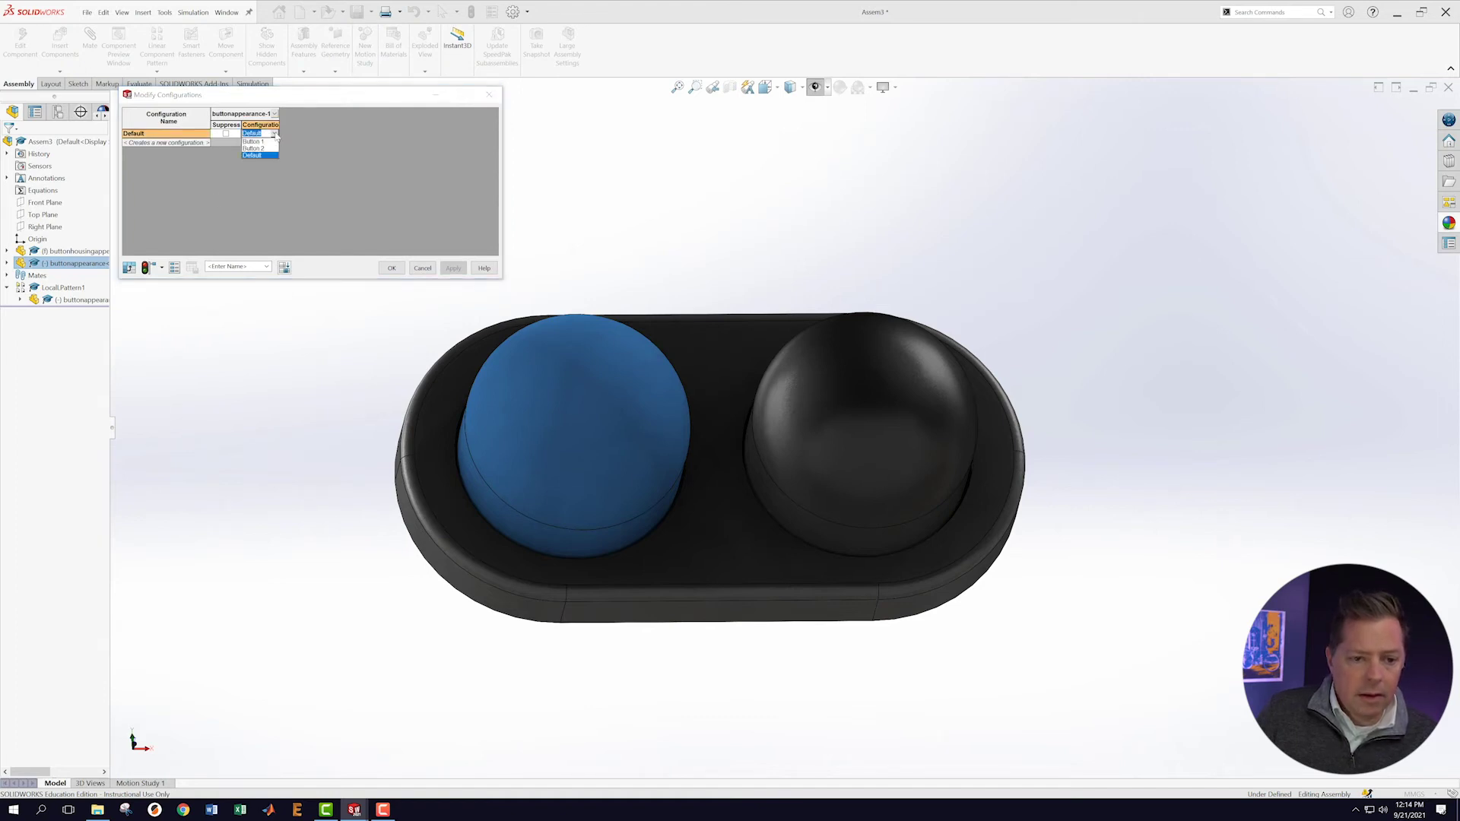
{"action": "left_click", "coordinate": [254, 148]}
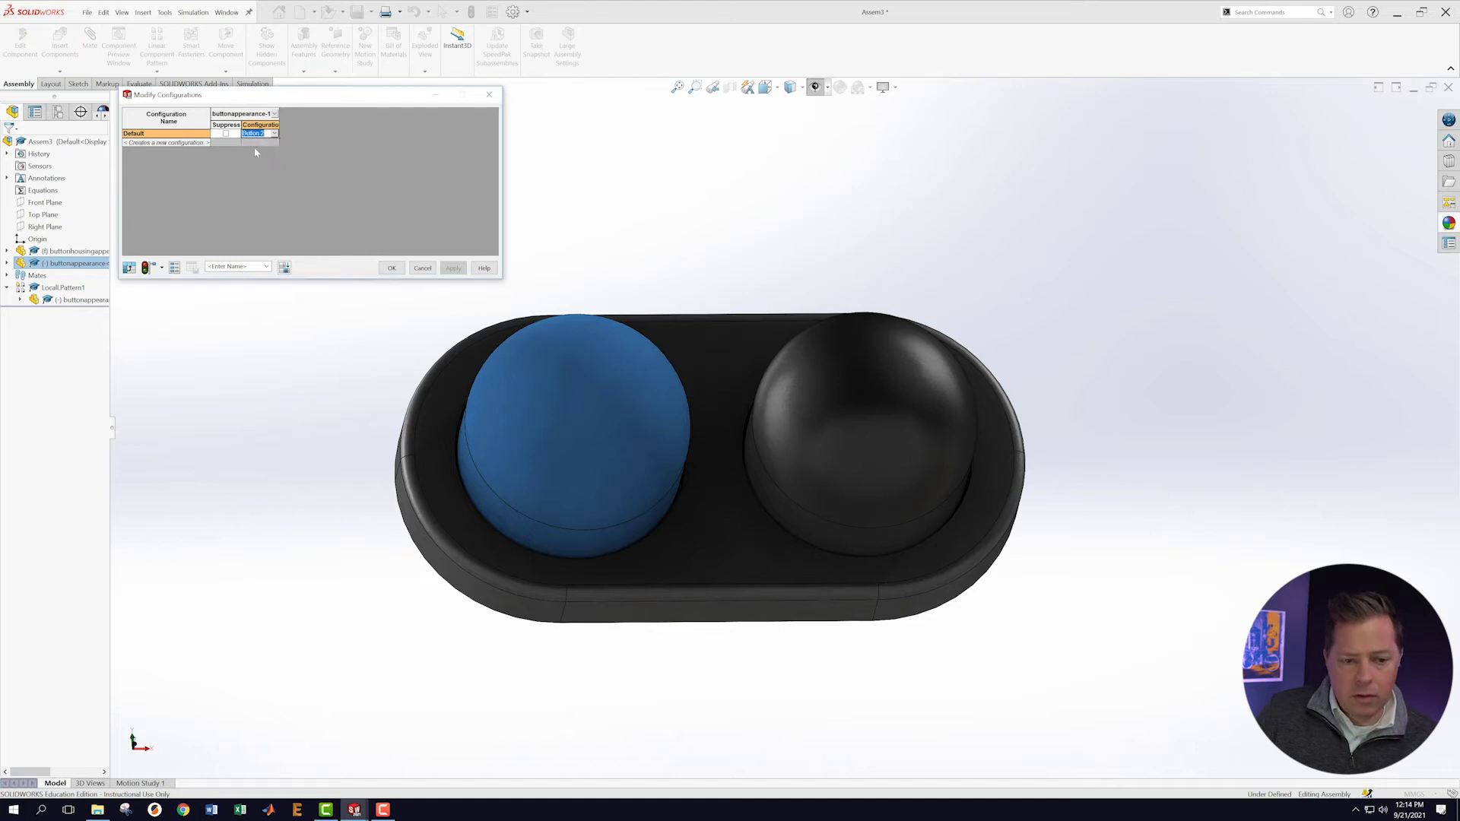
{"action": "left_click", "coordinate": [391, 268]}
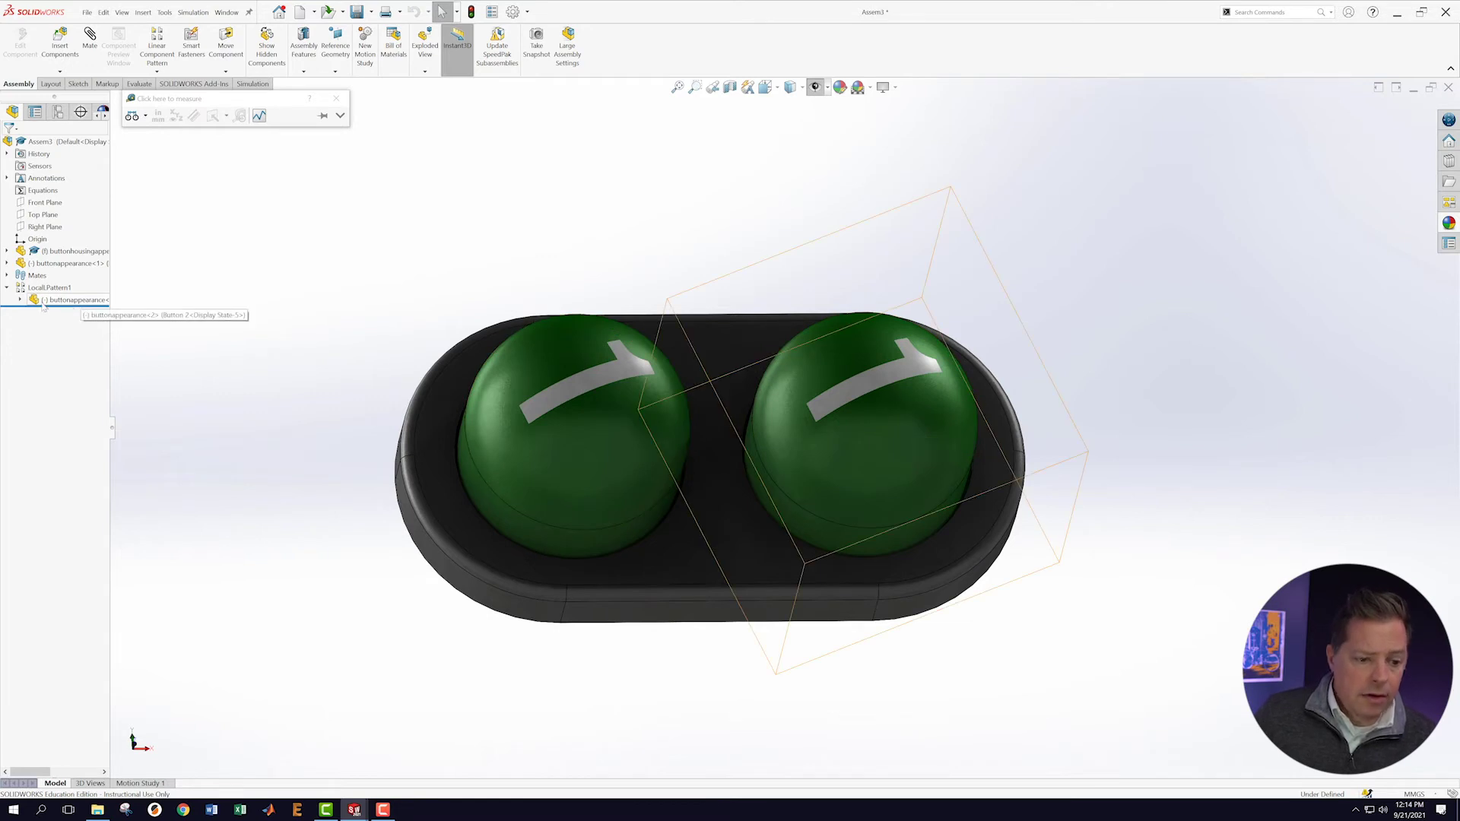
Change the patterned button's configuration to Button 1.
{"action": "left_click", "coordinate": [20, 300]}
{"action": "left_click", "coordinate": [20, 300]}
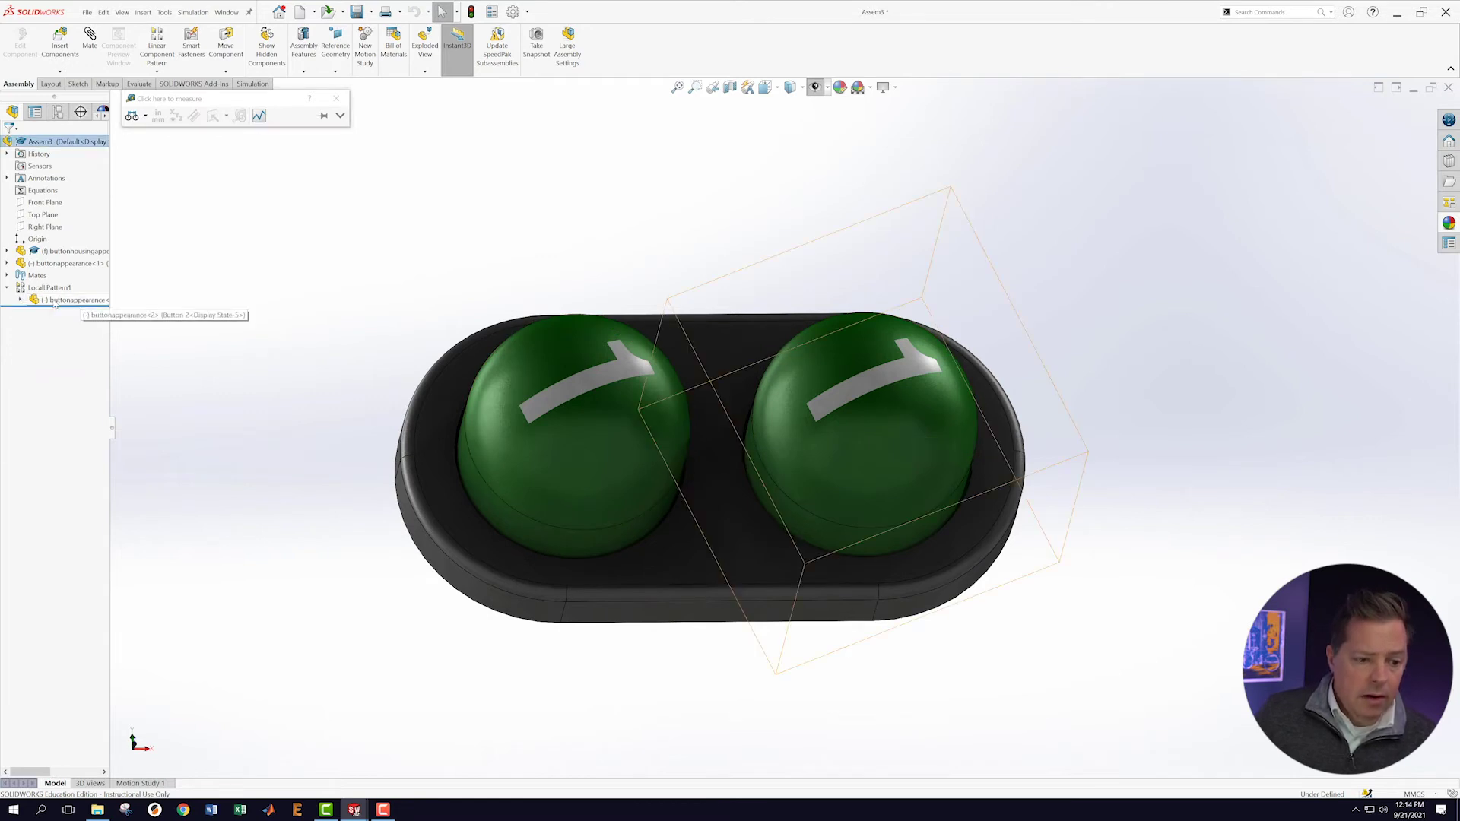
{"action": "right_click", "coordinate": [66, 304]}
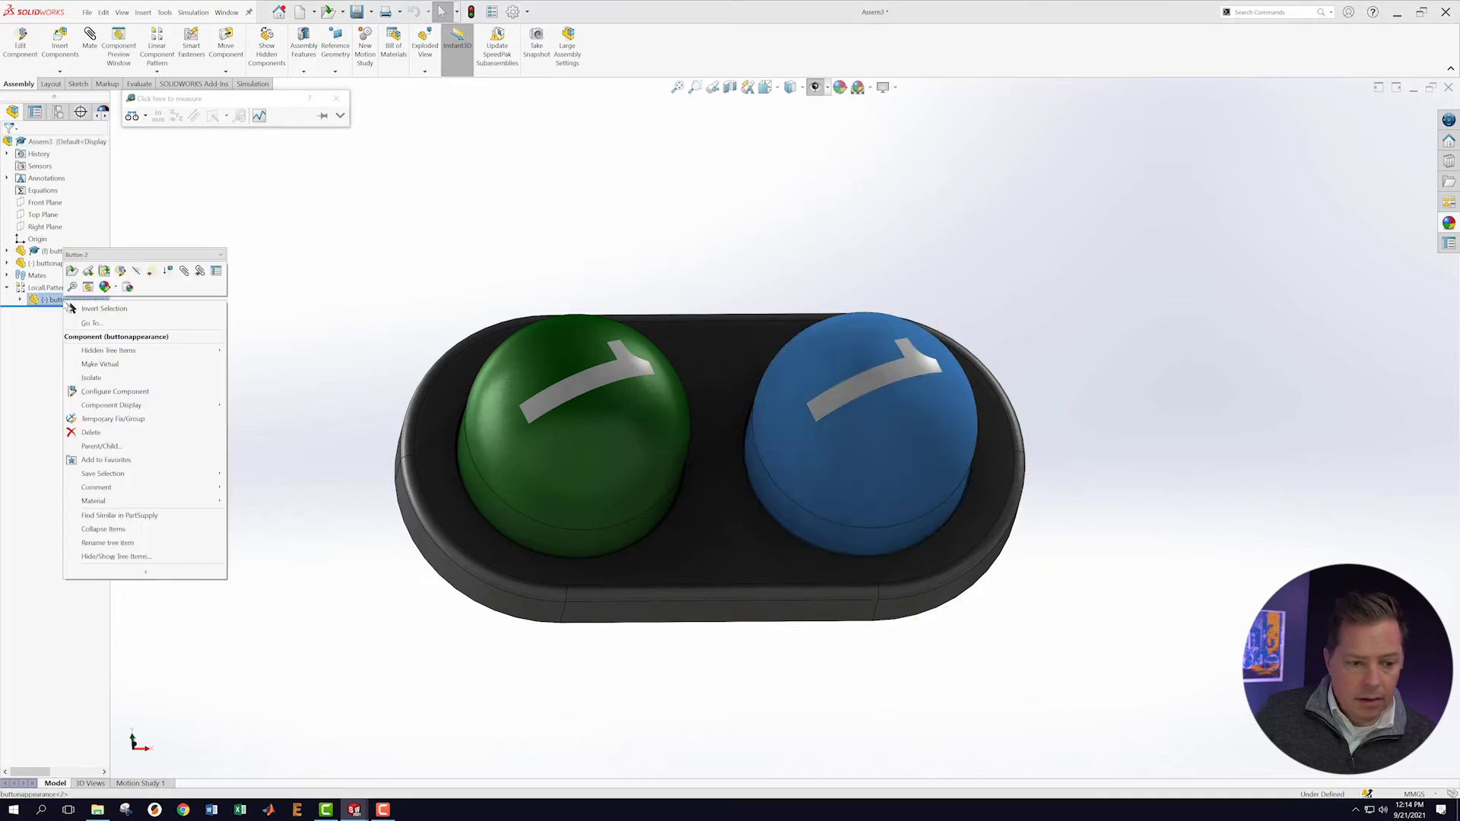
{"action": "left_click", "coordinate": [106, 393]}
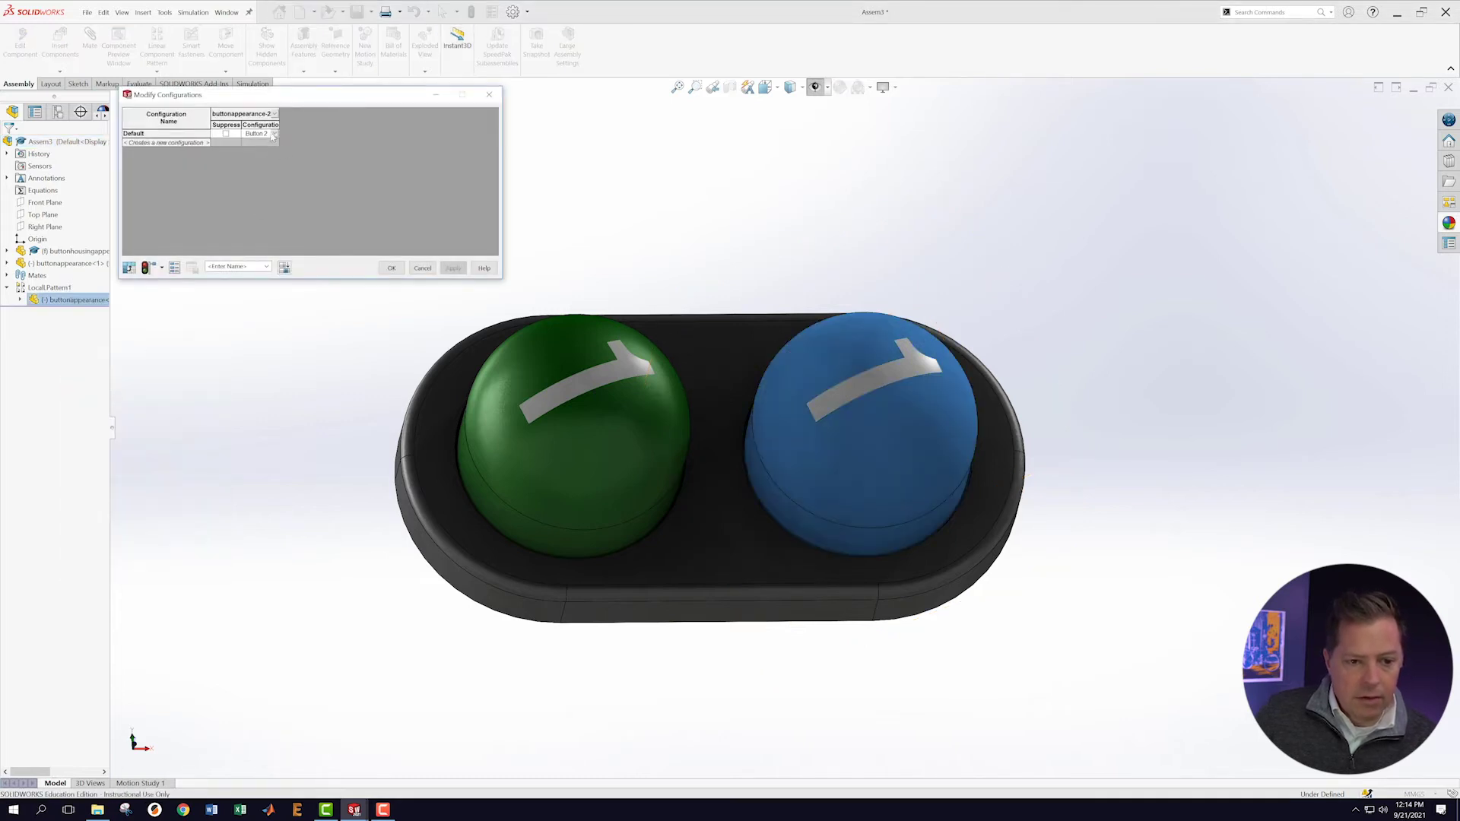
{"action": "left_click", "coordinate": [274, 134]}
{"action": "left_click", "coordinate": [258, 142]}
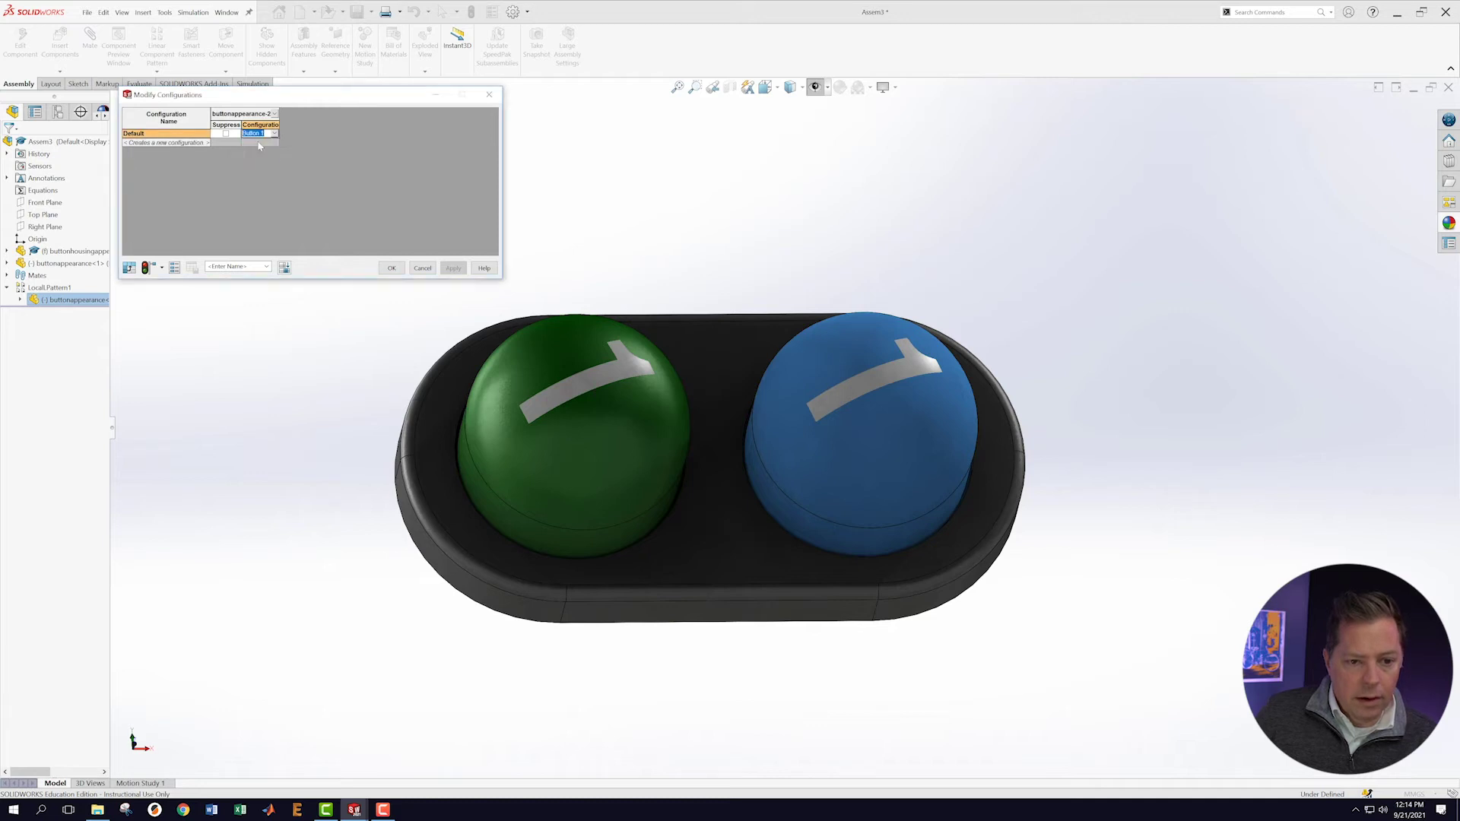
{"action": "left_click", "coordinate": [389, 269]}
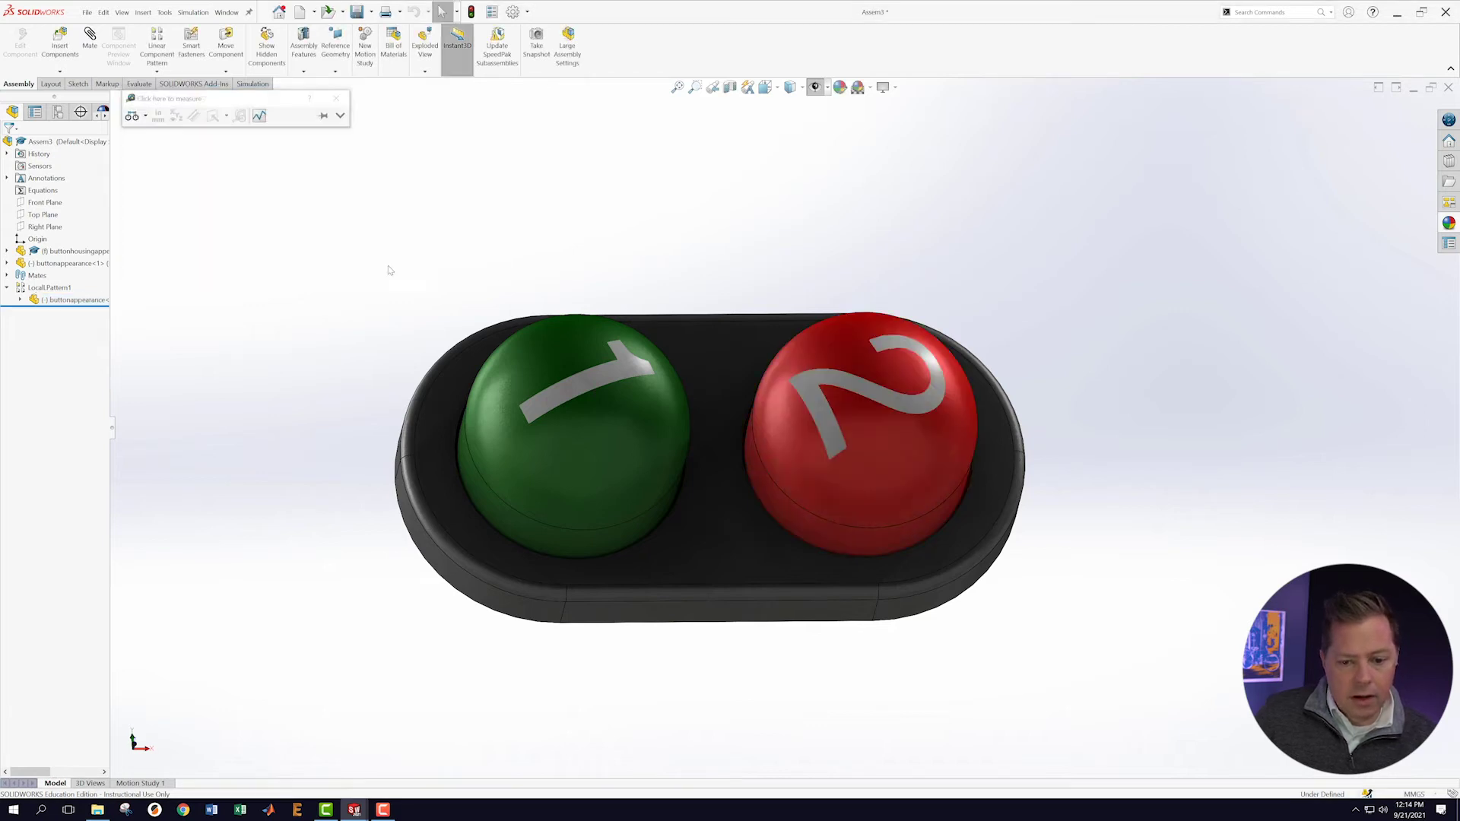
{"action": "middle_click_drag", "start_coordinate": [553, 259], "coordinate": [456, 471]}
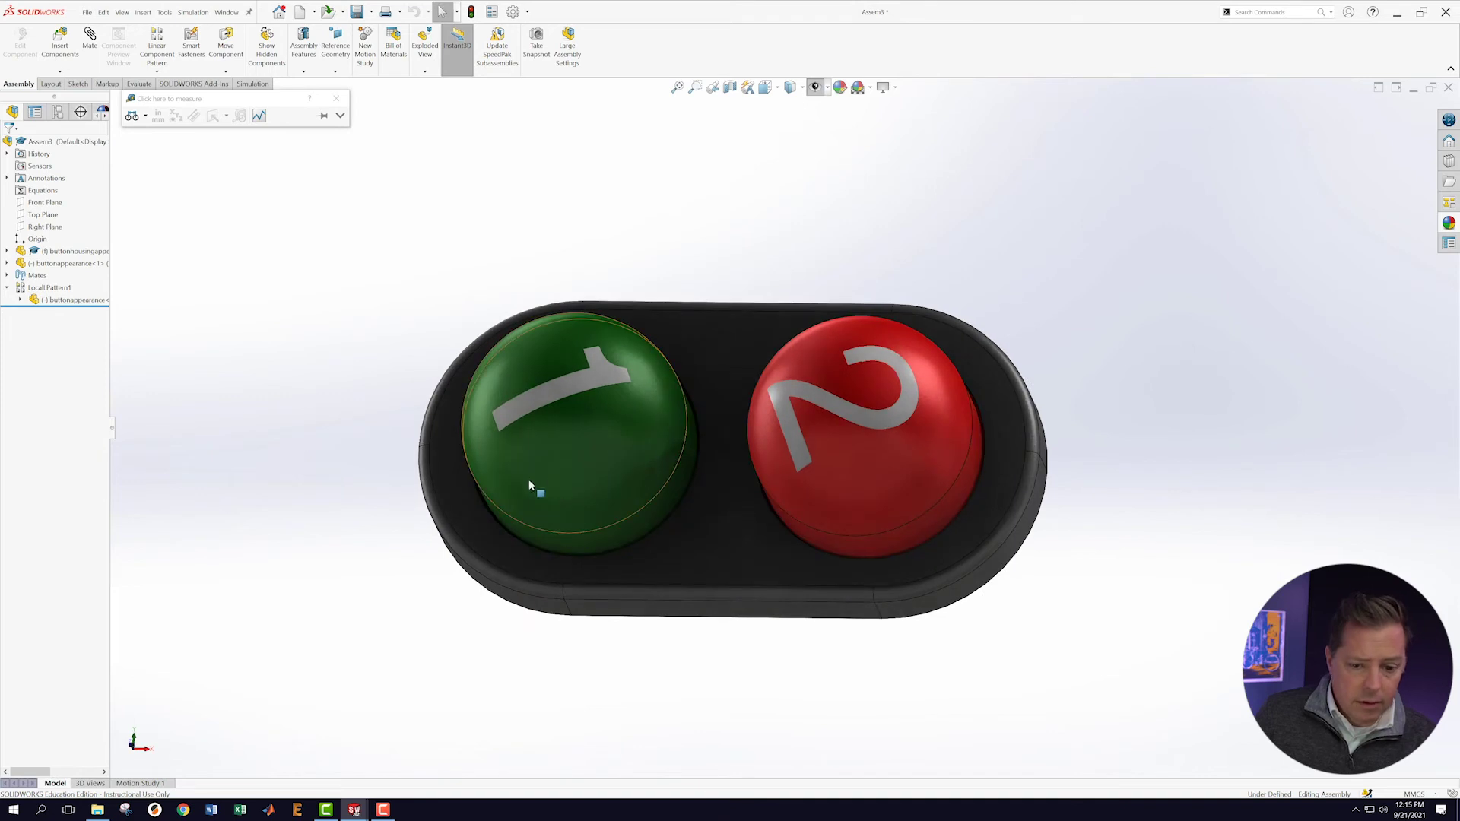
Rotate button 1 about its axis so its number stands upright.
{"action": "left_click", "coordinate": [574, 501]}
{"action": "left_click_drag", "start_coordinate": [574, 500], "coordinate": [606, 479]}
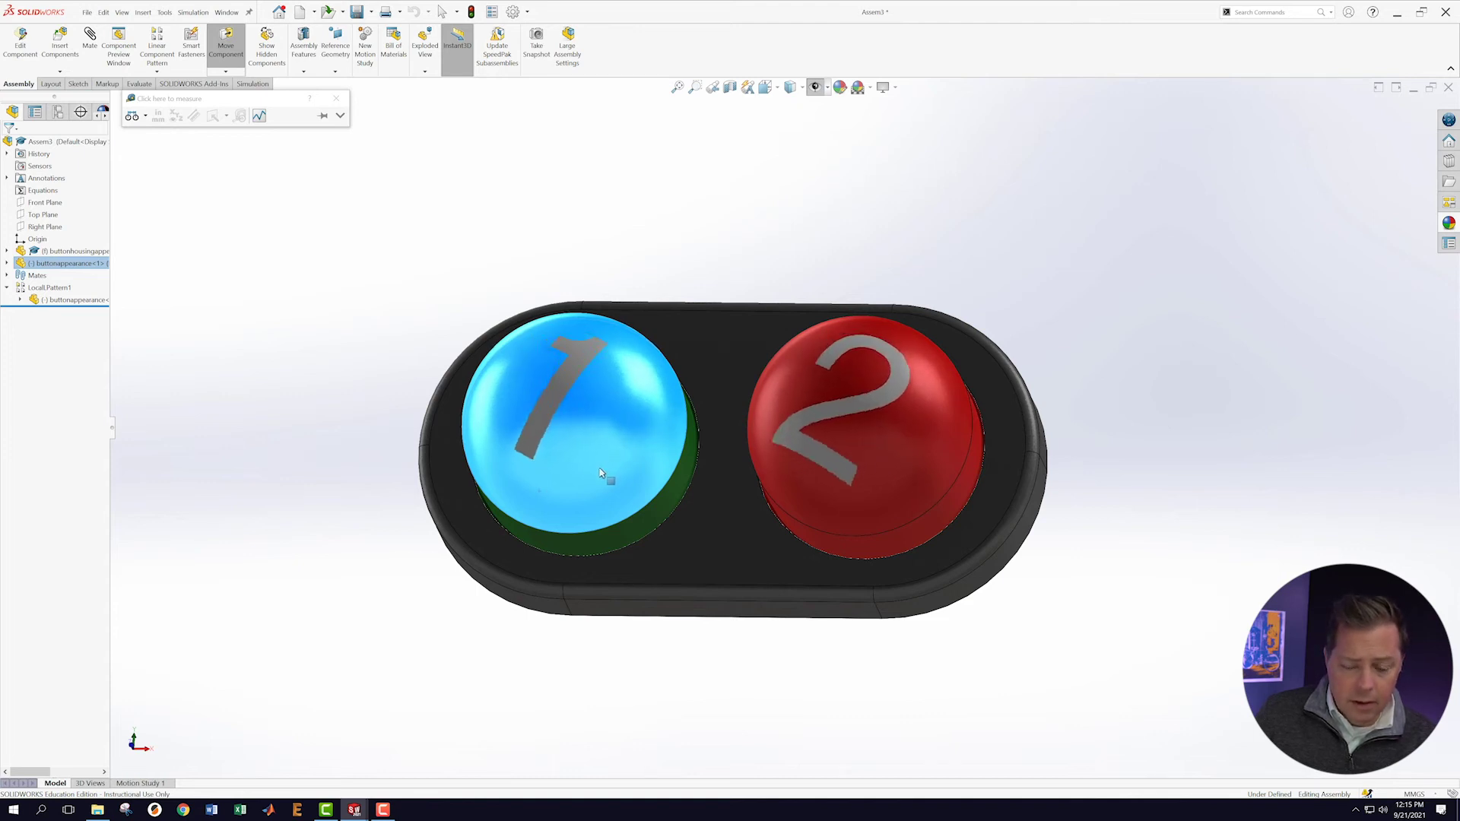
{"action": "key", "text": "Escape"}
{"action": "left_click", "coordinate": [671, 213]}
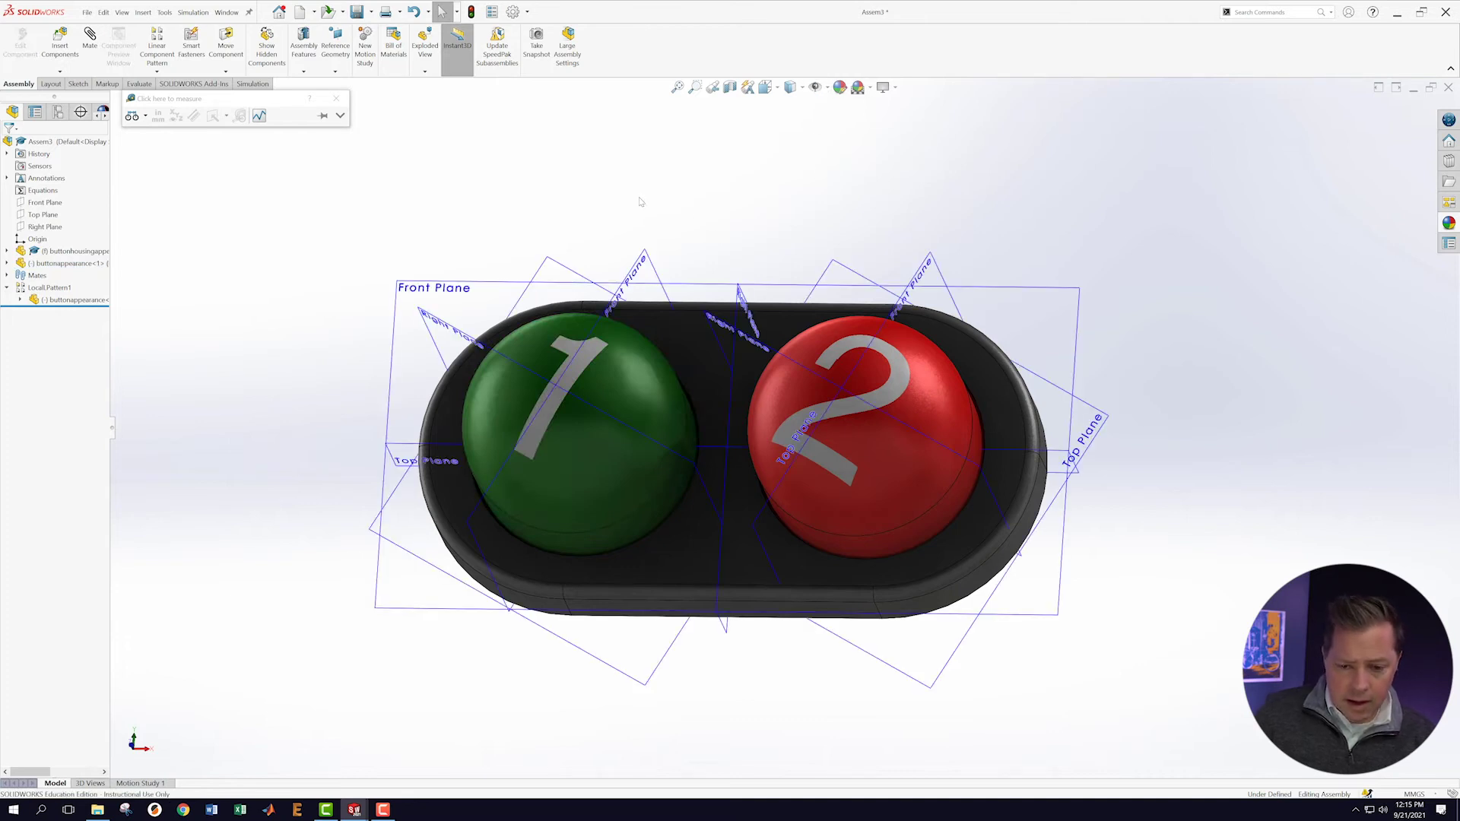
Mate button 1's Front Plane to the housing's middle plane, then hide all planes.
{"action": "left_click", "coordinate": [645, 257]}
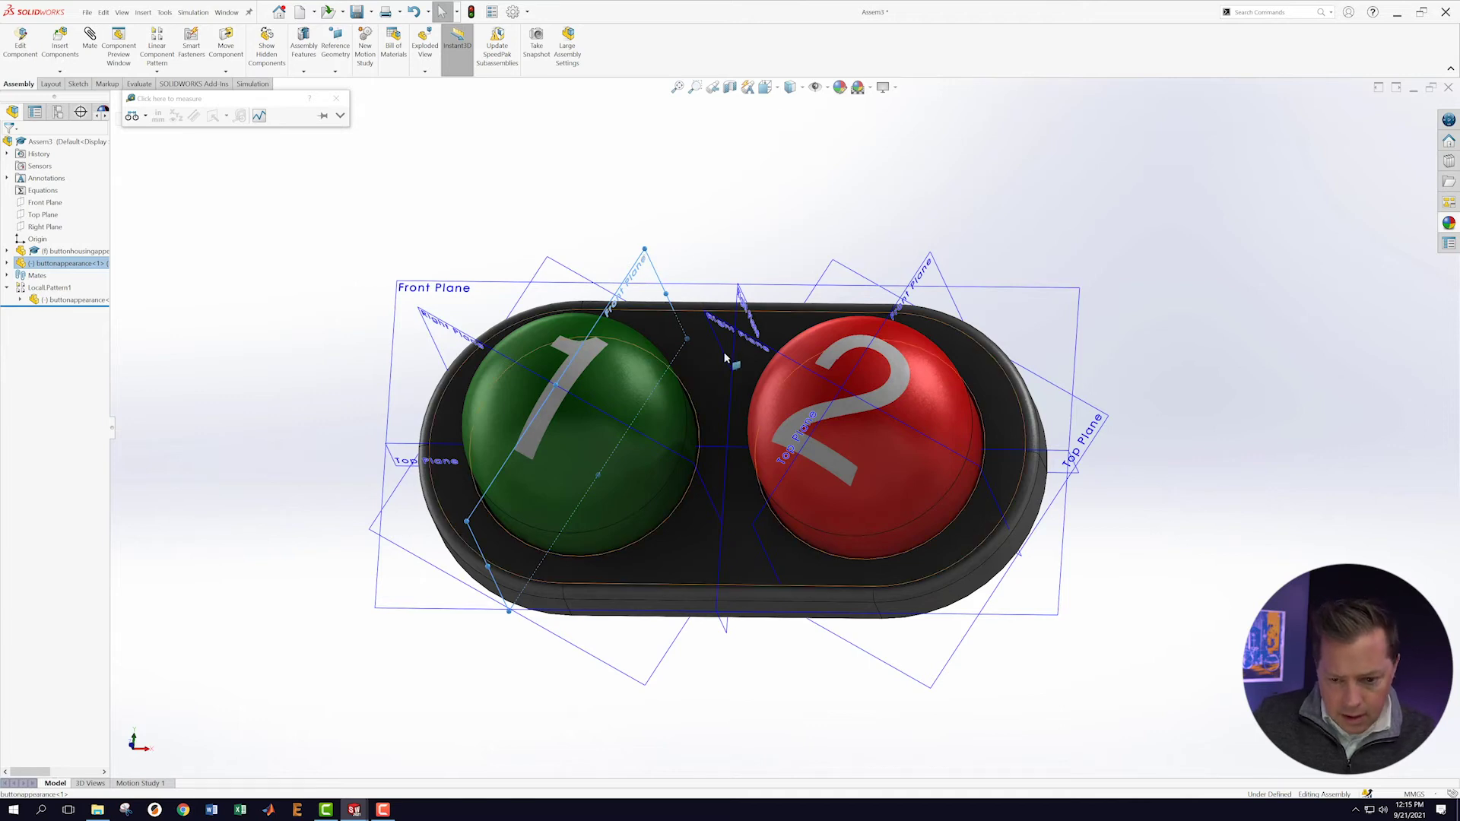
{"action": "left_click", "coordinate": [724, 631], "text": "ctrl"}
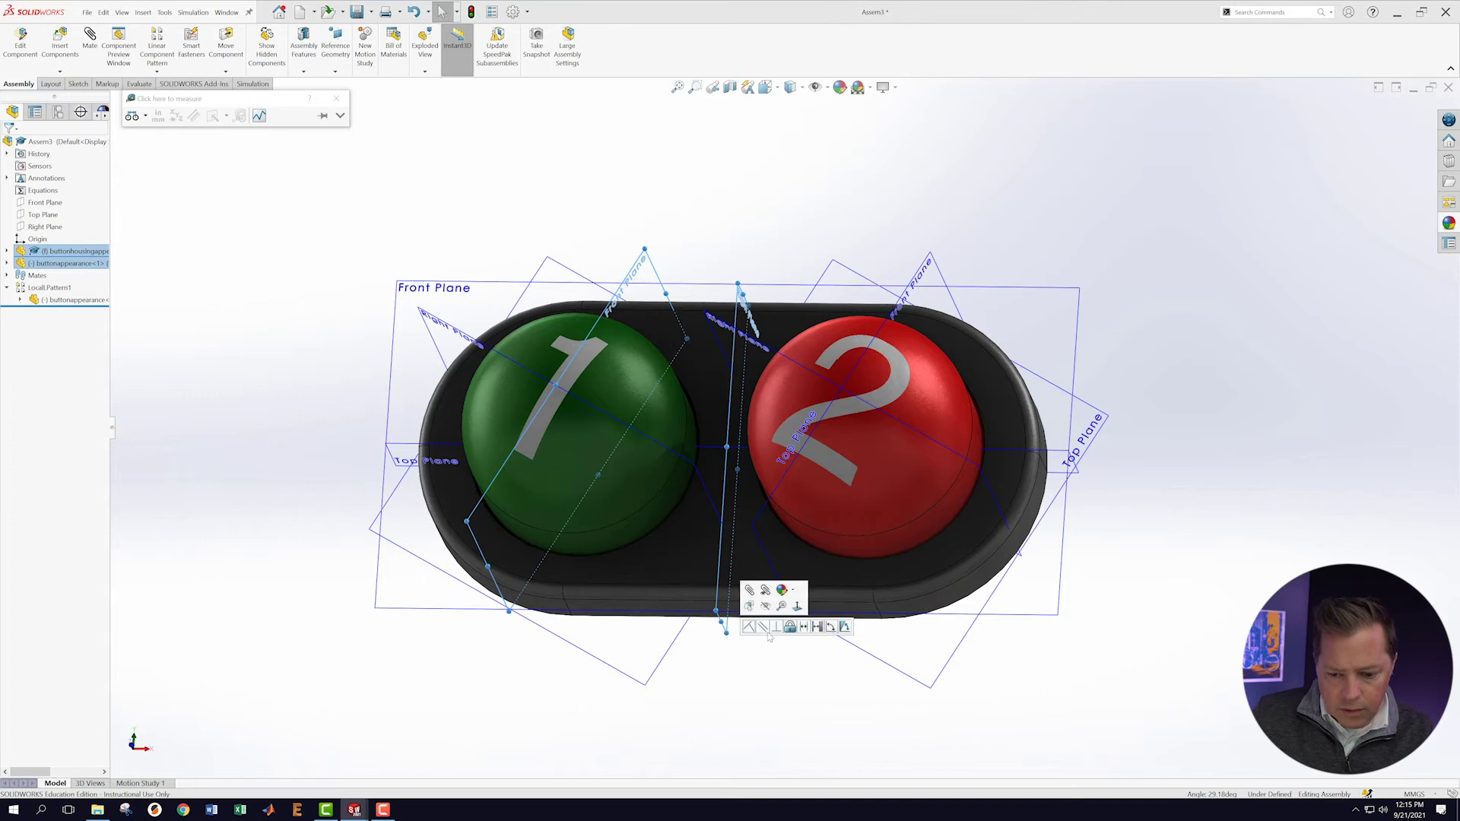
{"action": "left_click", "coordinate": [763, 628]}
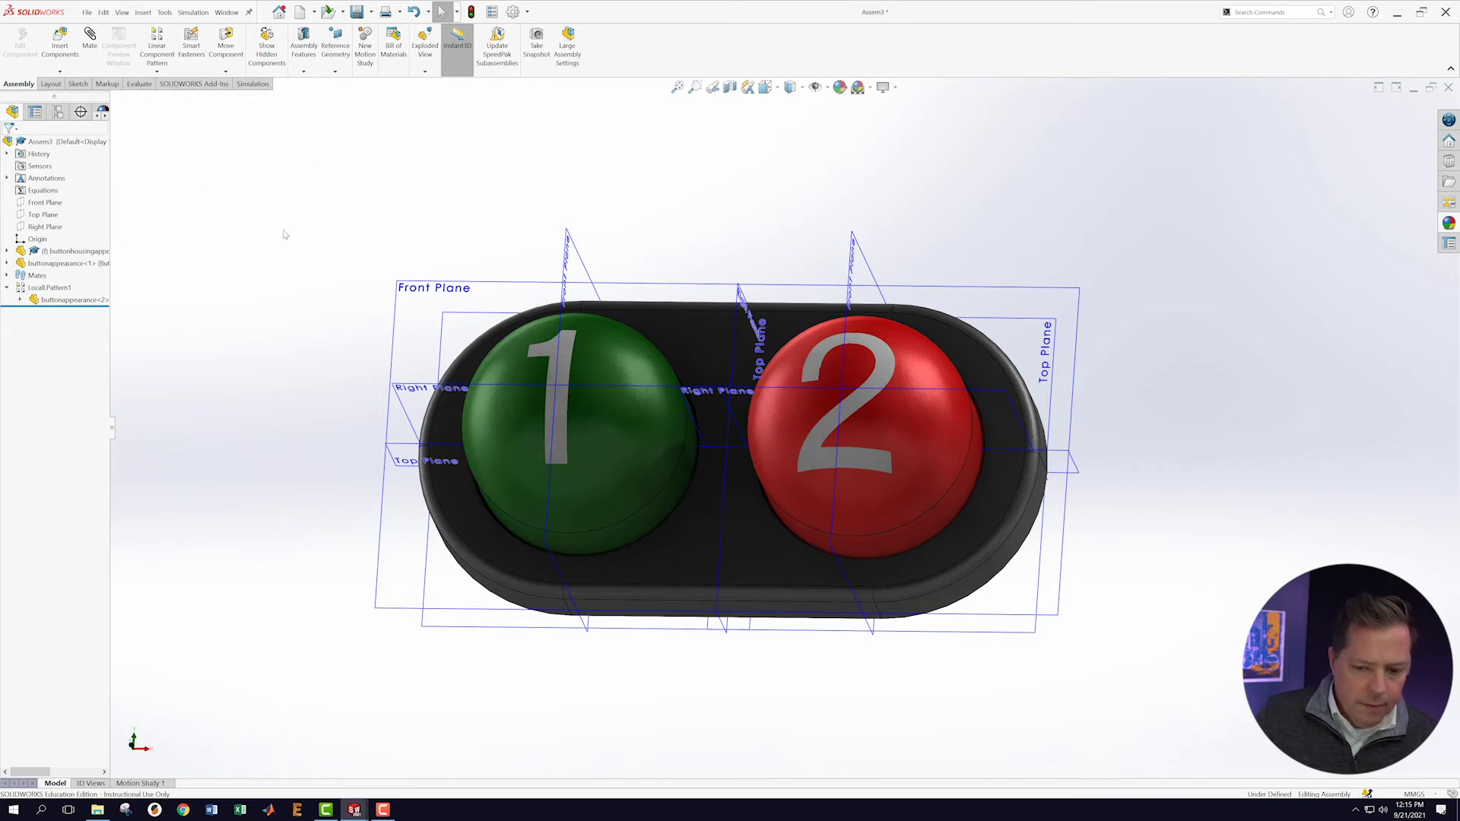
{"action": "key", "text": "f"}
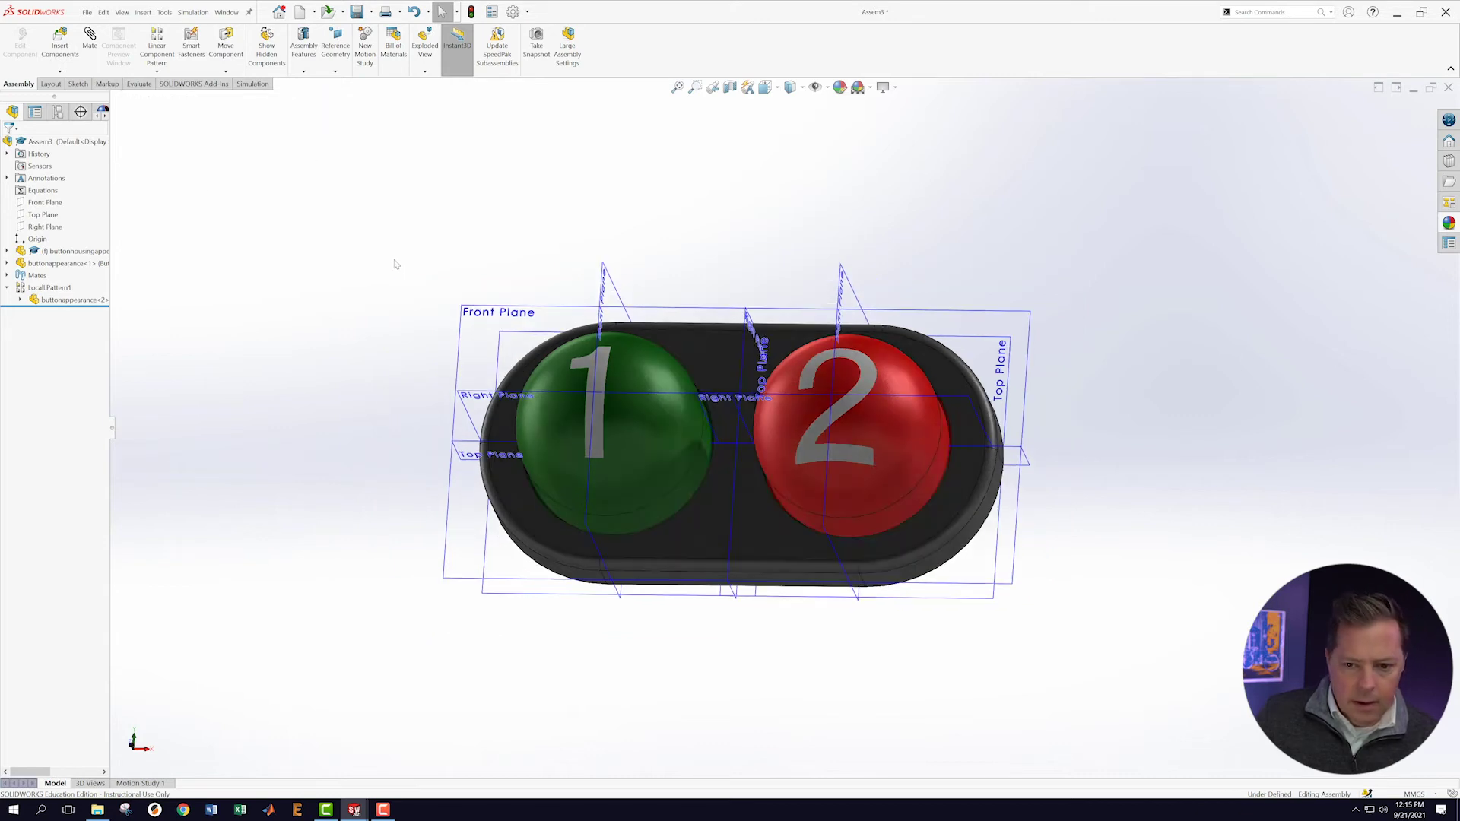
{"action": "left_click", "coordinate": [815, 87]}
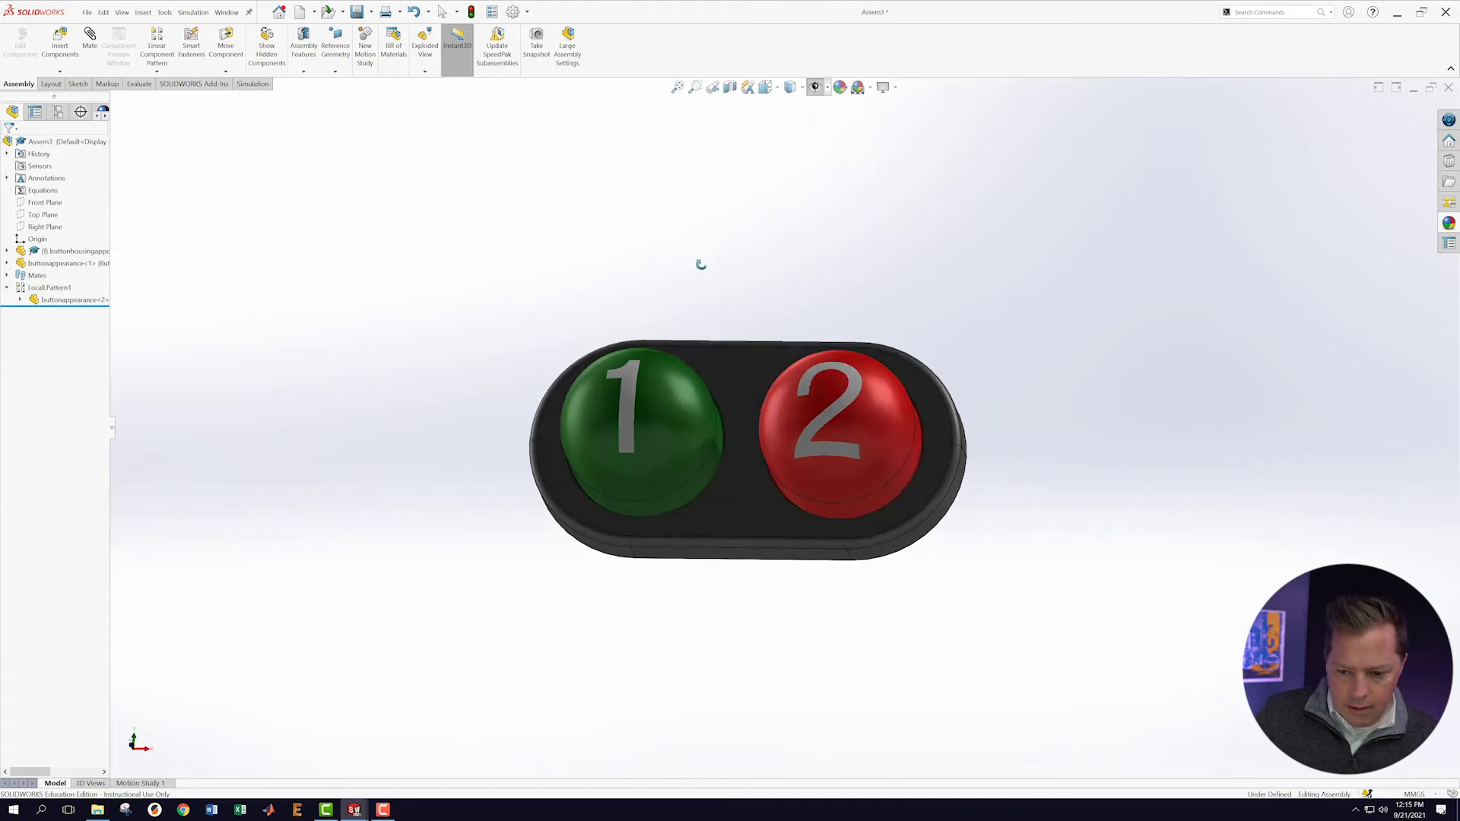
{"action": "key", "text": "ctrl+1"}
{"action": "mouse_move", "coordinate": [708, 323]}
{"action": "middle_mouse_down"}
{"action": "mouse_move", "coordinate": [737, 152]}
{"action": "mouse_move", "coordinate": [746, 254]}
{"action": "mouse_move", "coordinate": [697, 297]}
{"action": "mouse_move", "coordinate": [707, 316]}
{"action": "middle_mouse_up"}
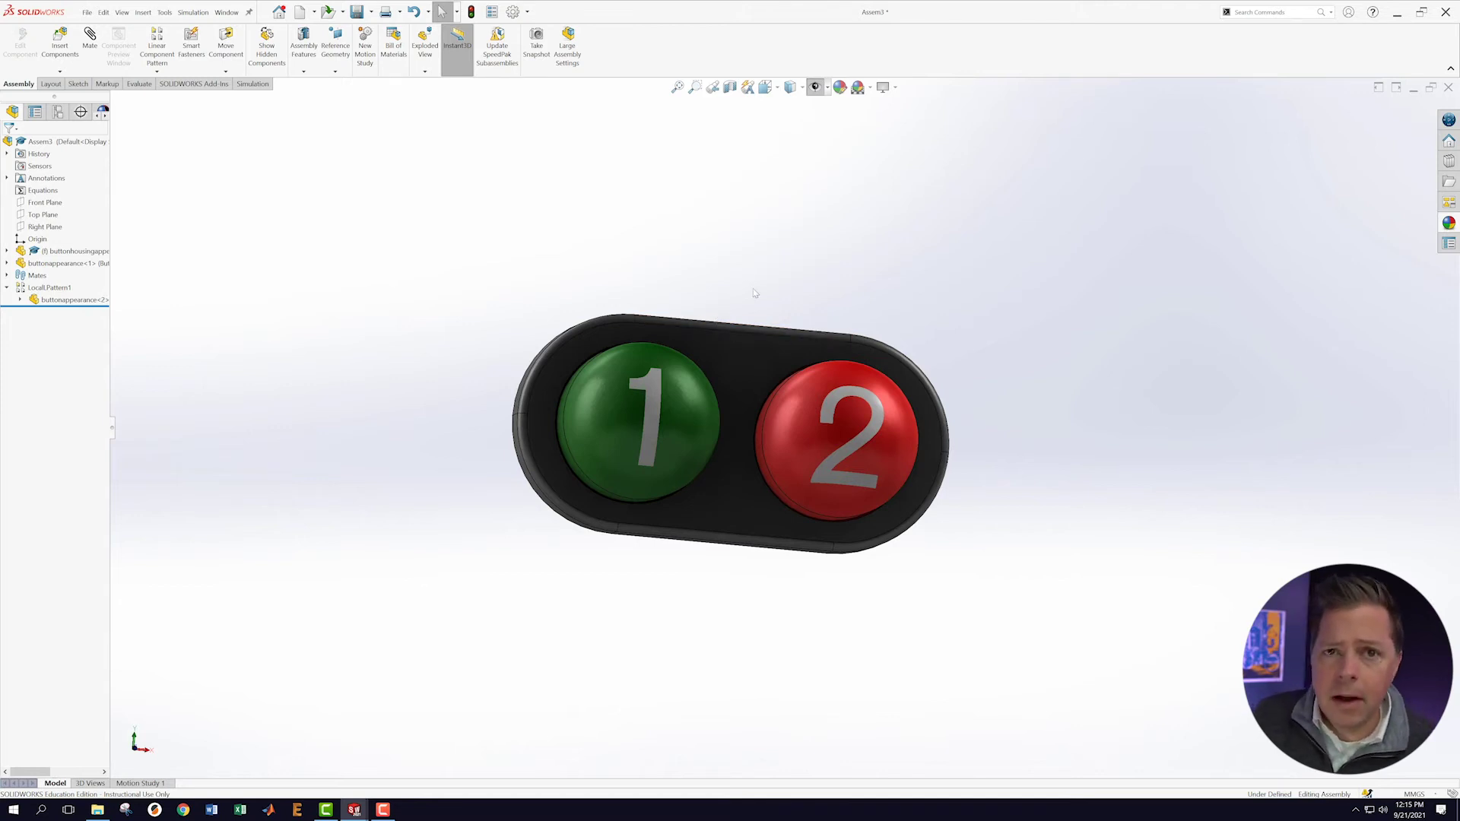
{"action": "scroll", "coordinate": [750, 368], "scroll_direction": "down", "scroll_amount": 2}
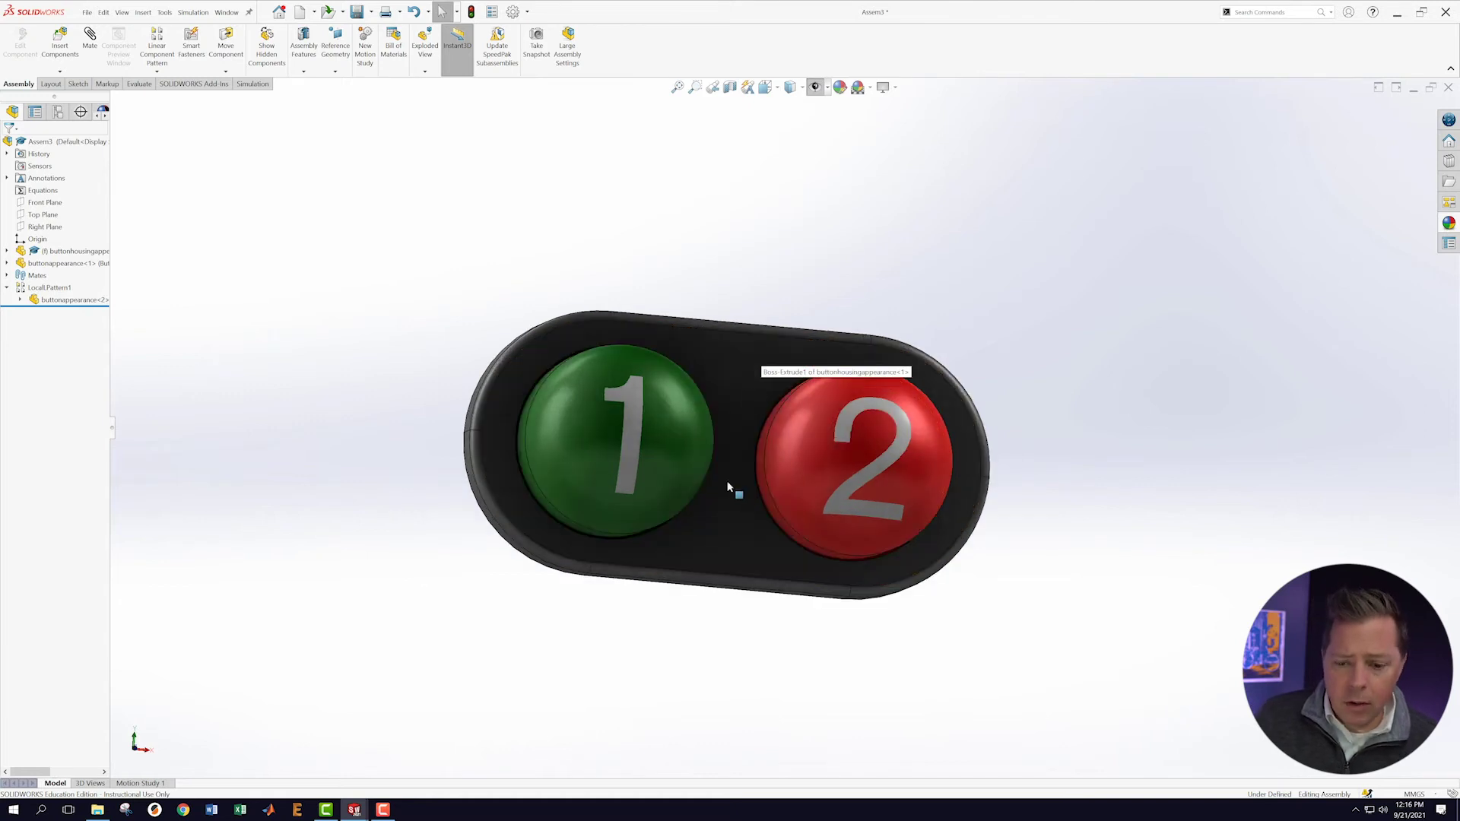
{"action": "middle_click_drag", "start_coordinate": [723, 511], "coordinate": [630, 289]}
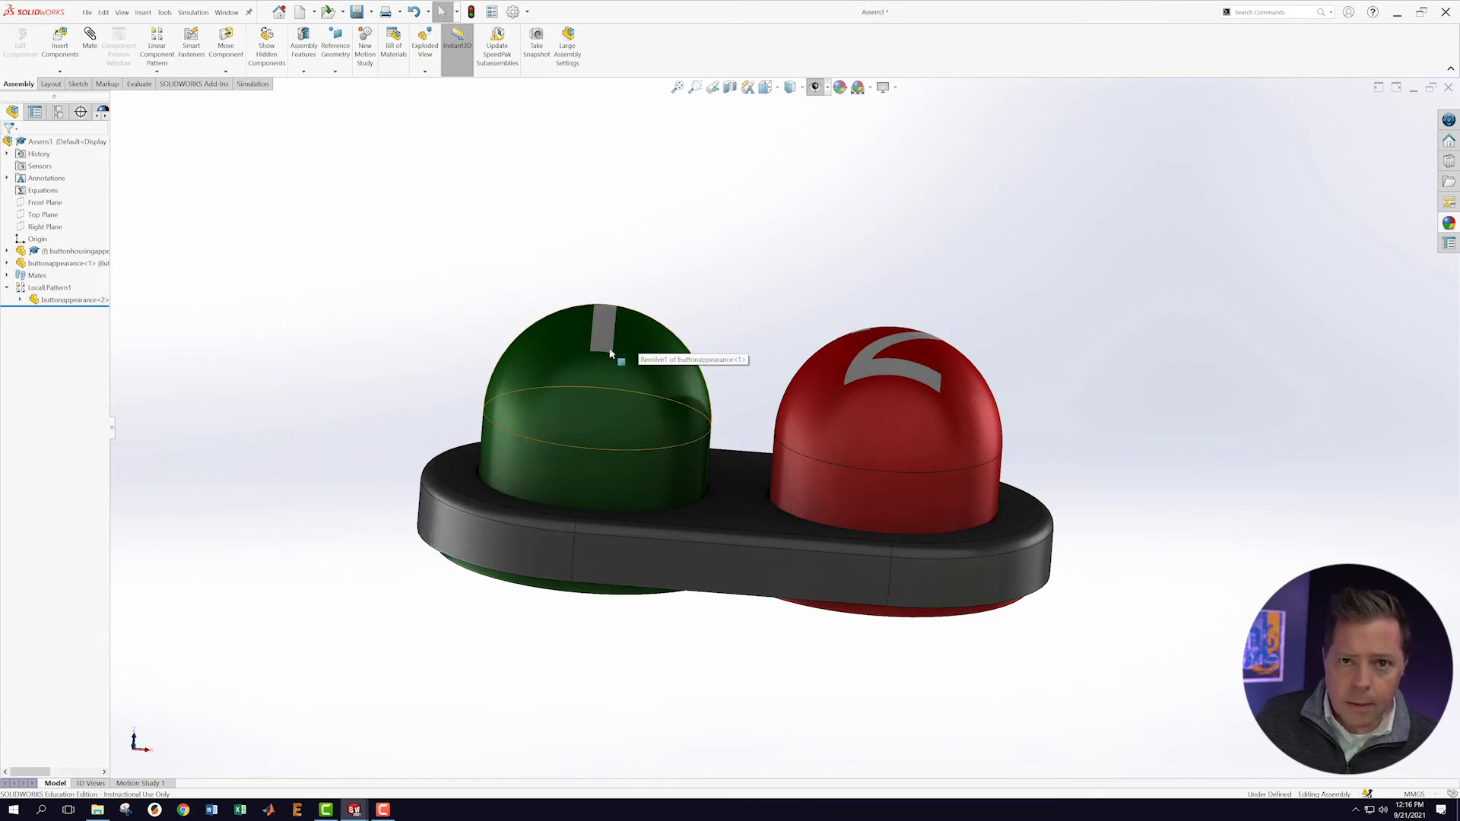
{"action": "middle_click_drag", "start_coordinate": [756, 547], "coordinate": [754, 387]}
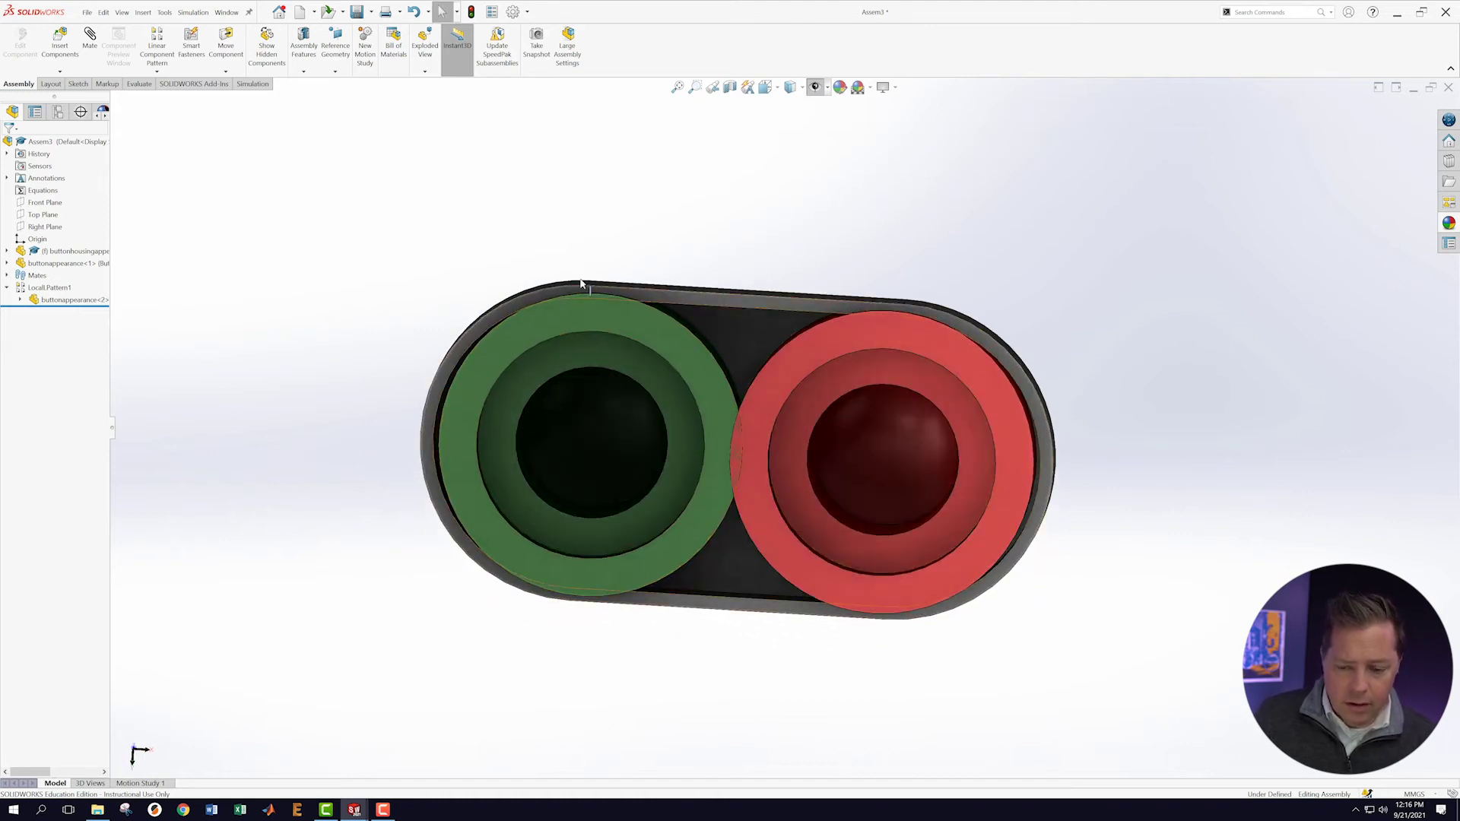
{"action": "middle_click_drag", "start_coordinate": [582, 284], "coordinate": [4, 293]}
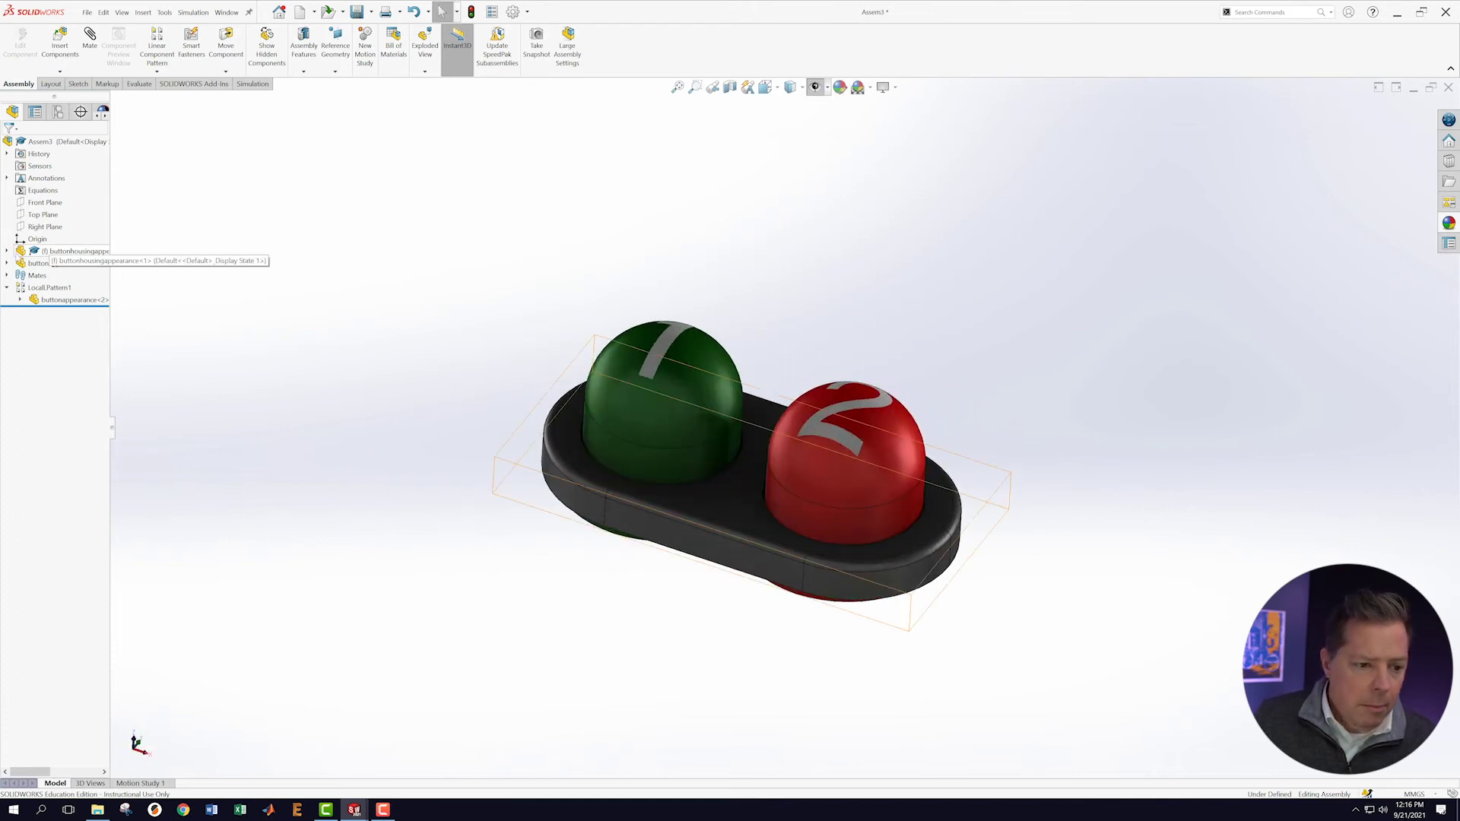
Open the button part and edit the revolve's profile sketch.
{"action": "right_click", "coordinate": [37, 265]}
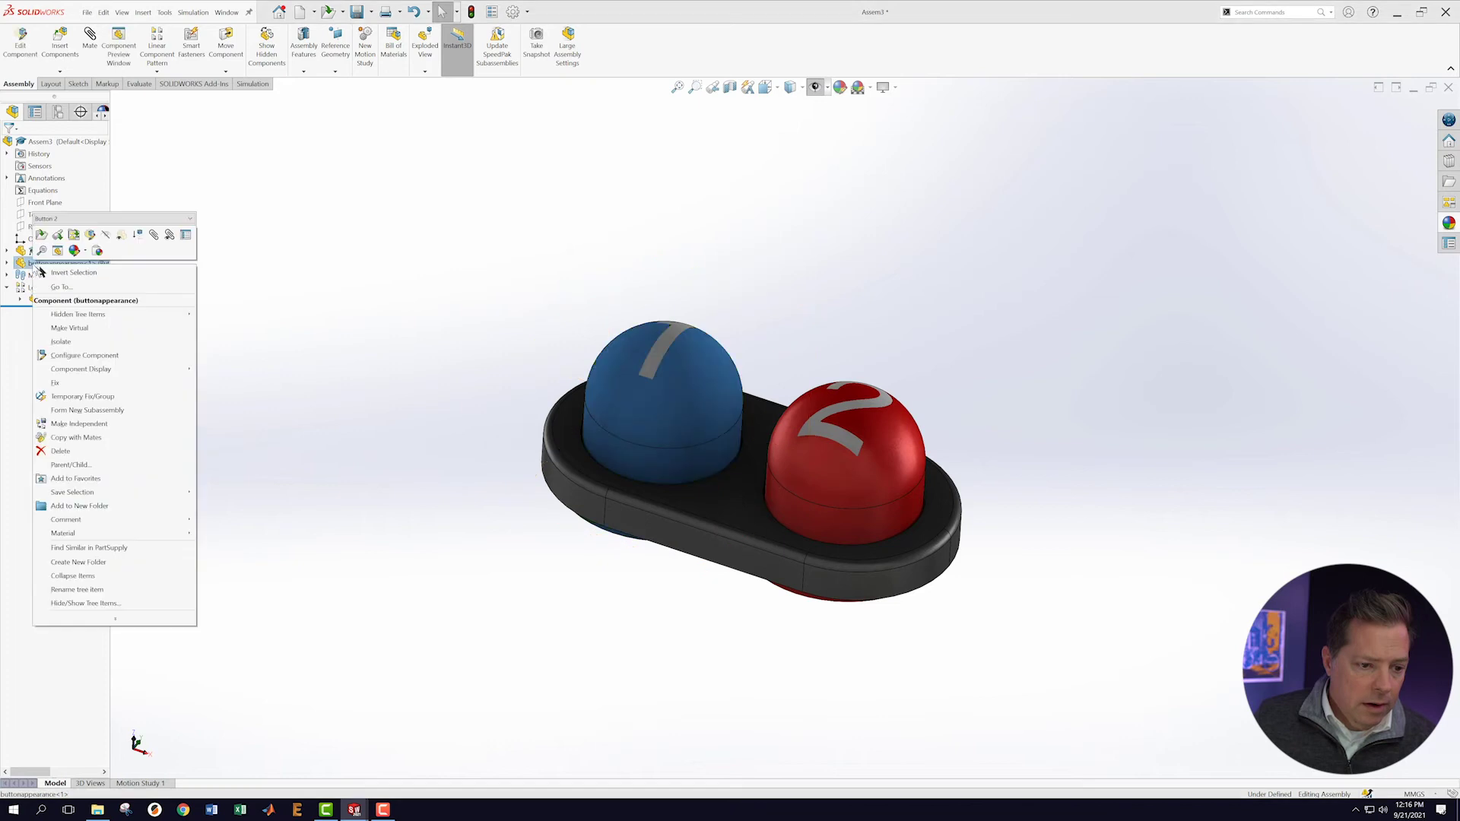
{"action": "left_click", "coordinate": [42, 235]}
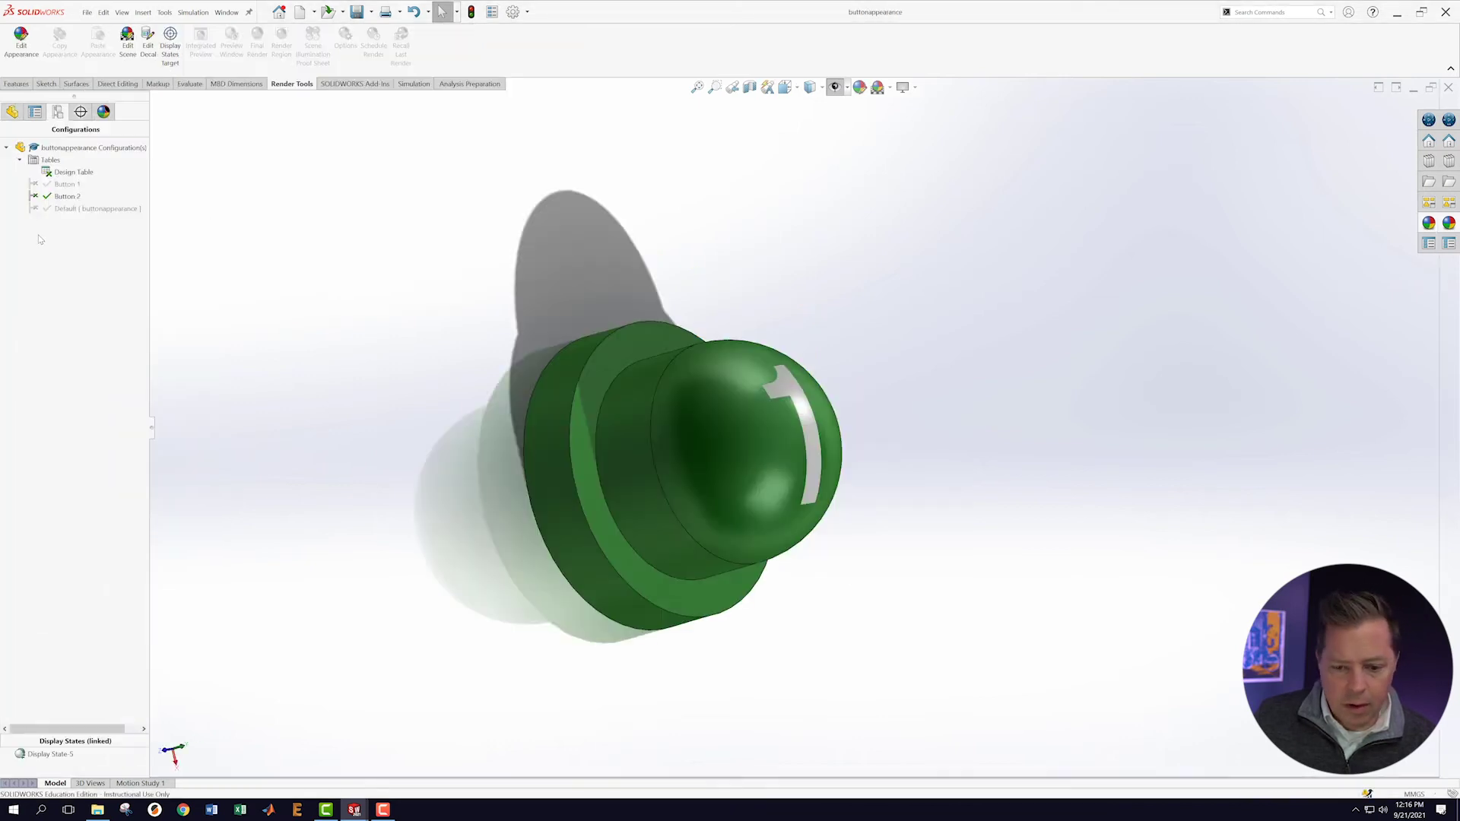
{"action": "left_click", "coordinate": [13, 111]}
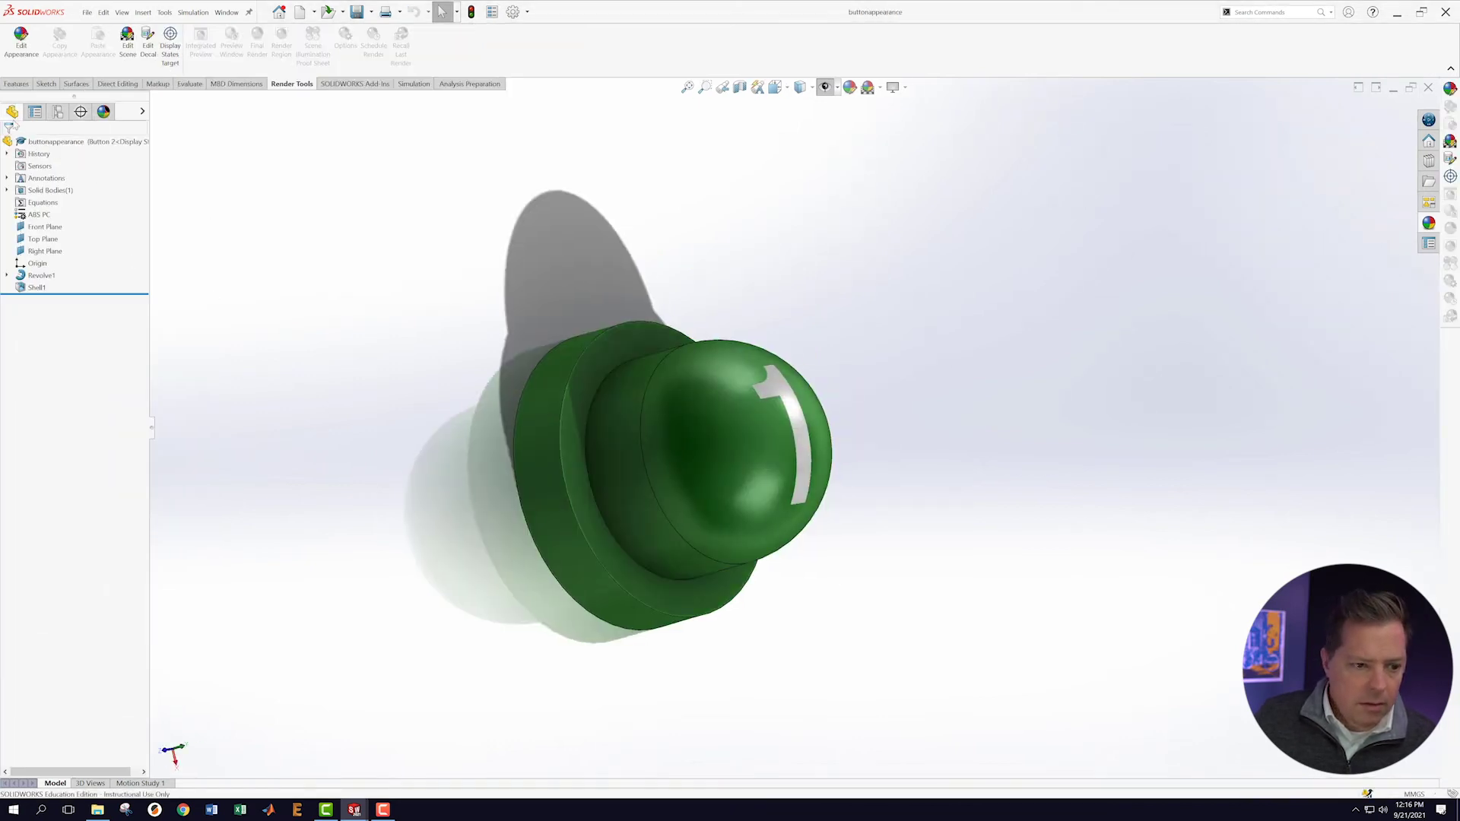
{"action": "left_click", "coordinate": [7, 275]}
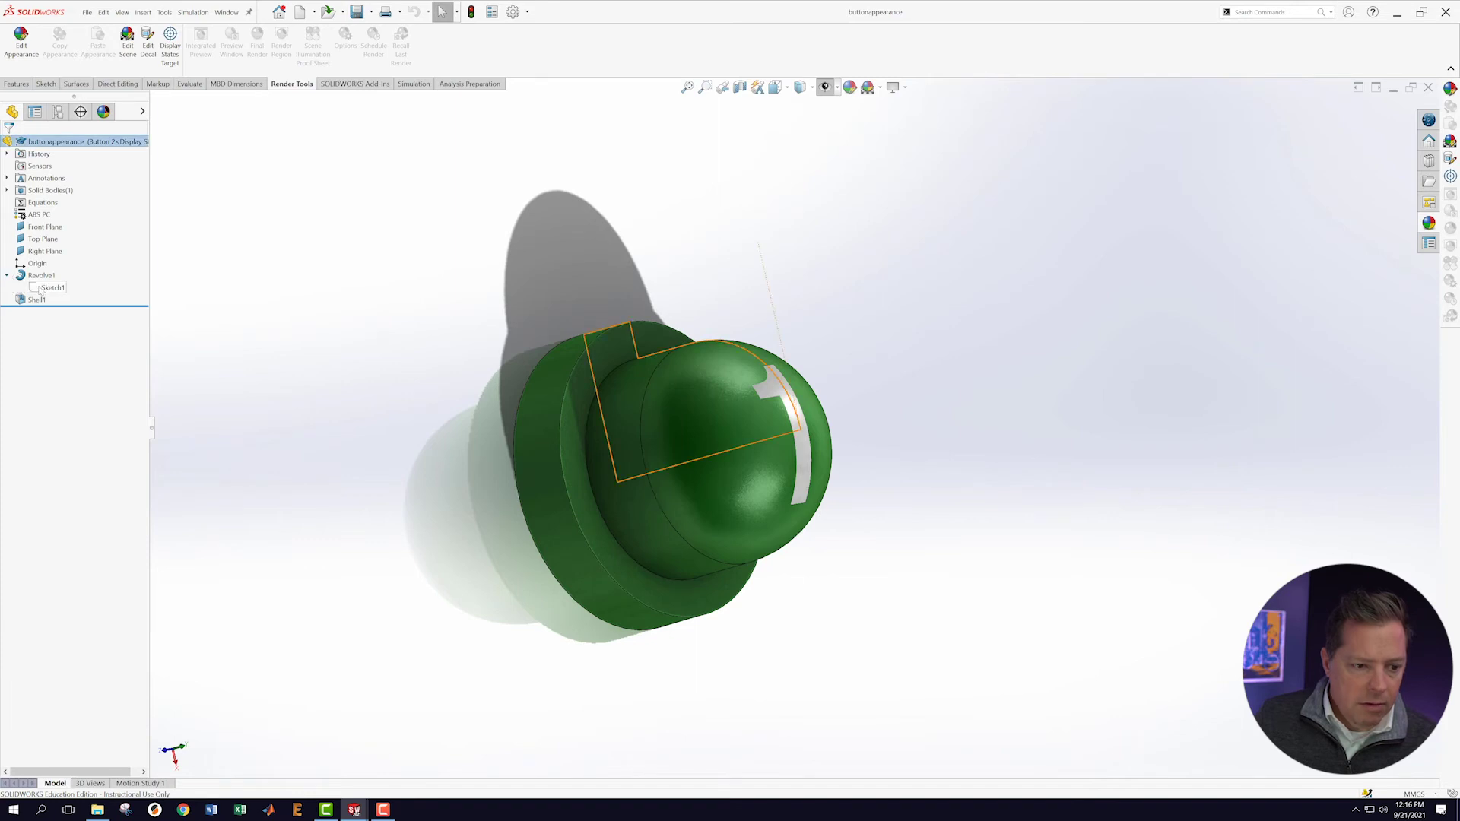
{"action": "right_click", "coordinate": [43, 288]}
{"action": "left_click", "coordinate": [51, 257]}
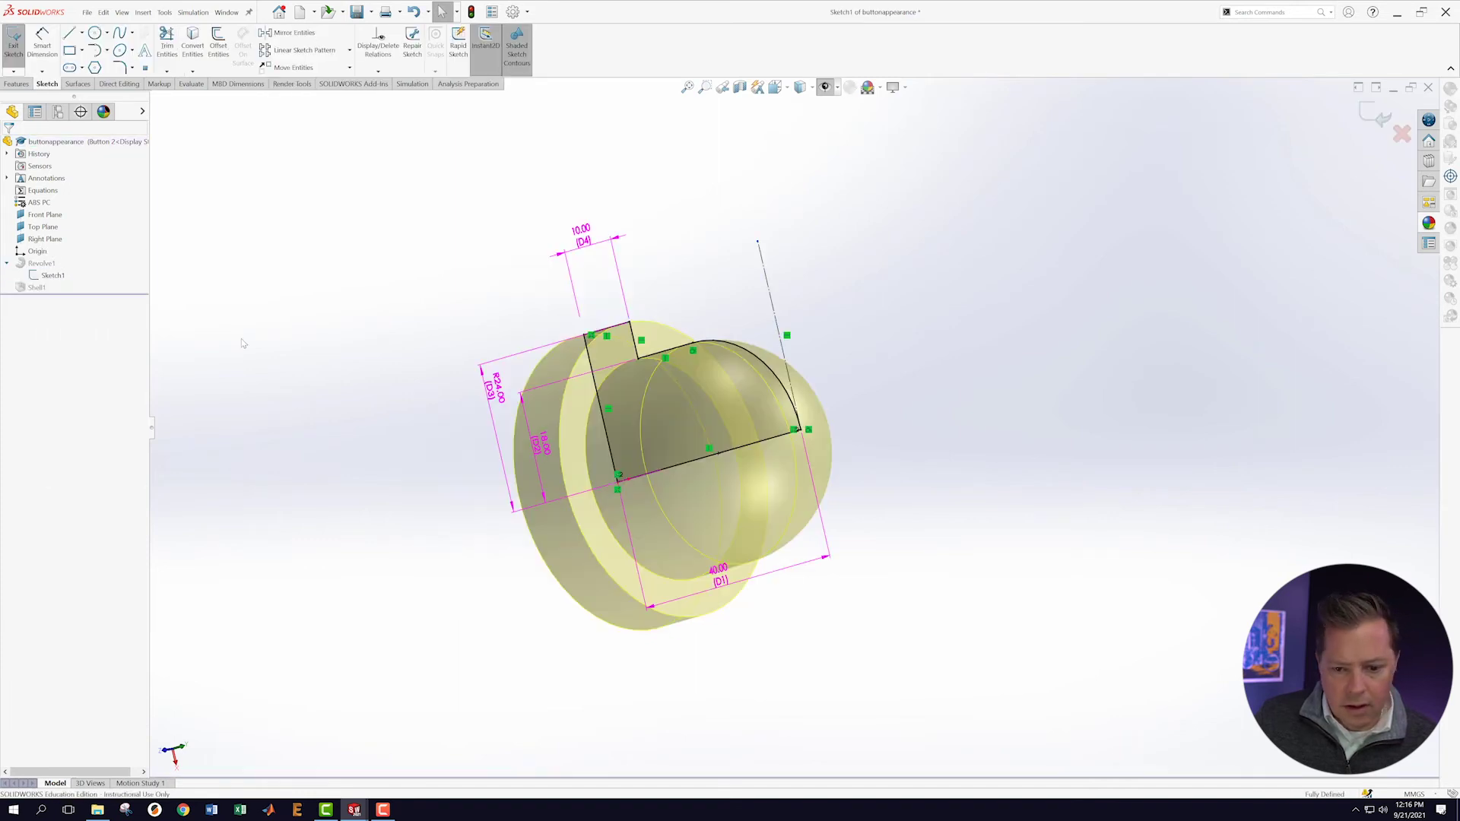
{"action": "middle_click_drag", "start_coordinate": [447, 186], "coordinate": [460, 377]}
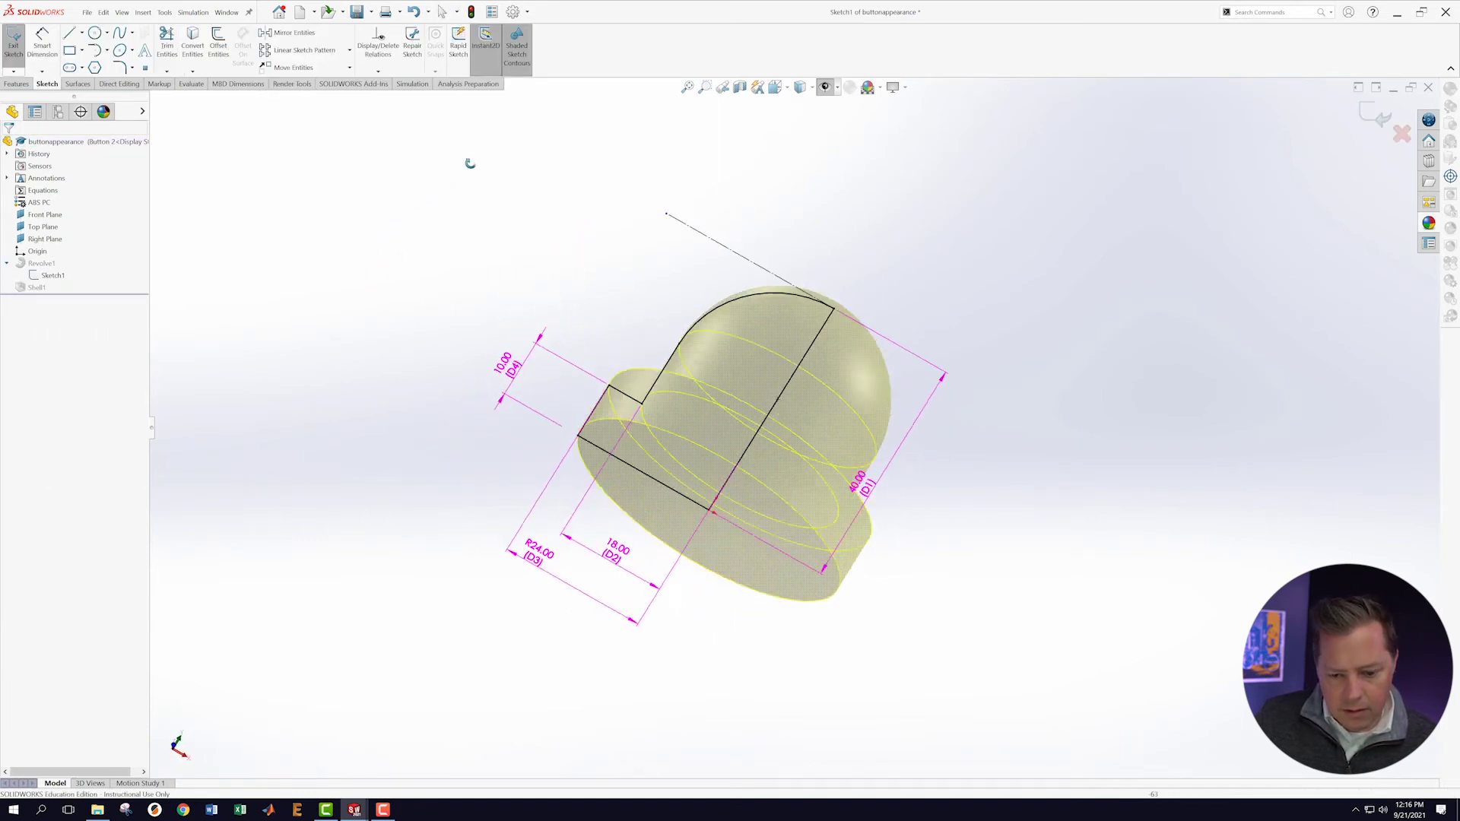
{"action": "mouse_move", "coordinate": [470, 163]}
{"action": "left_mouse_down"}
{"action": "mouse_move", "coordinate": [522, 381]}
{"action": "mouse_move", "coordinate": [472, 362]}
{"action": "mouse_move", "coordinate": [938, 618]}
{"action": "left_mouse_up"}
{"action": "key", "text": "Escape"}
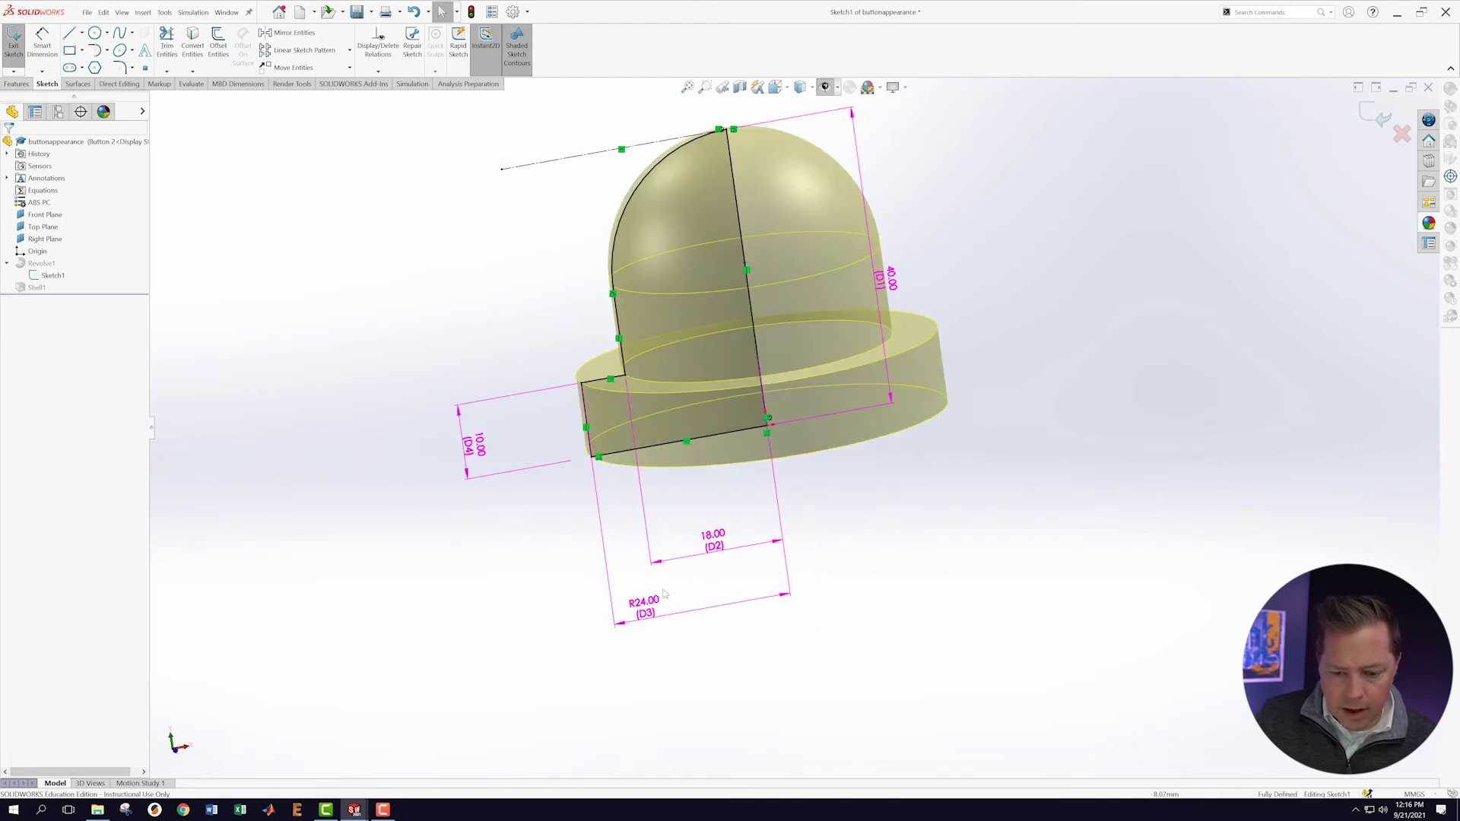
Change the profile dimensions: base radius 21 mm, height 20 mm, and D1 30 mm.
{"action": "left_click", "coordinate": [646, 613]}
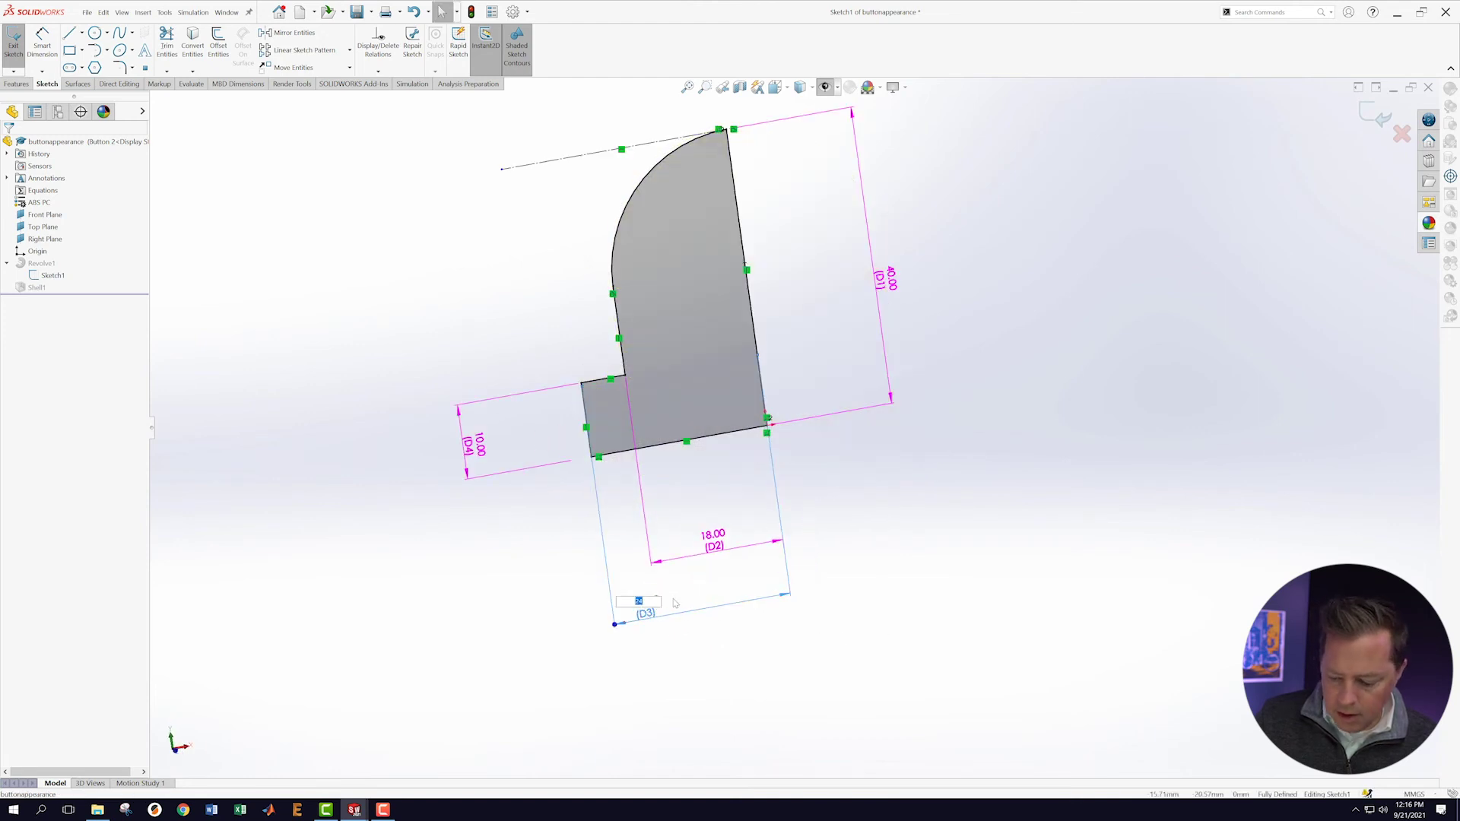
{"action": "key", "text": "Return"}
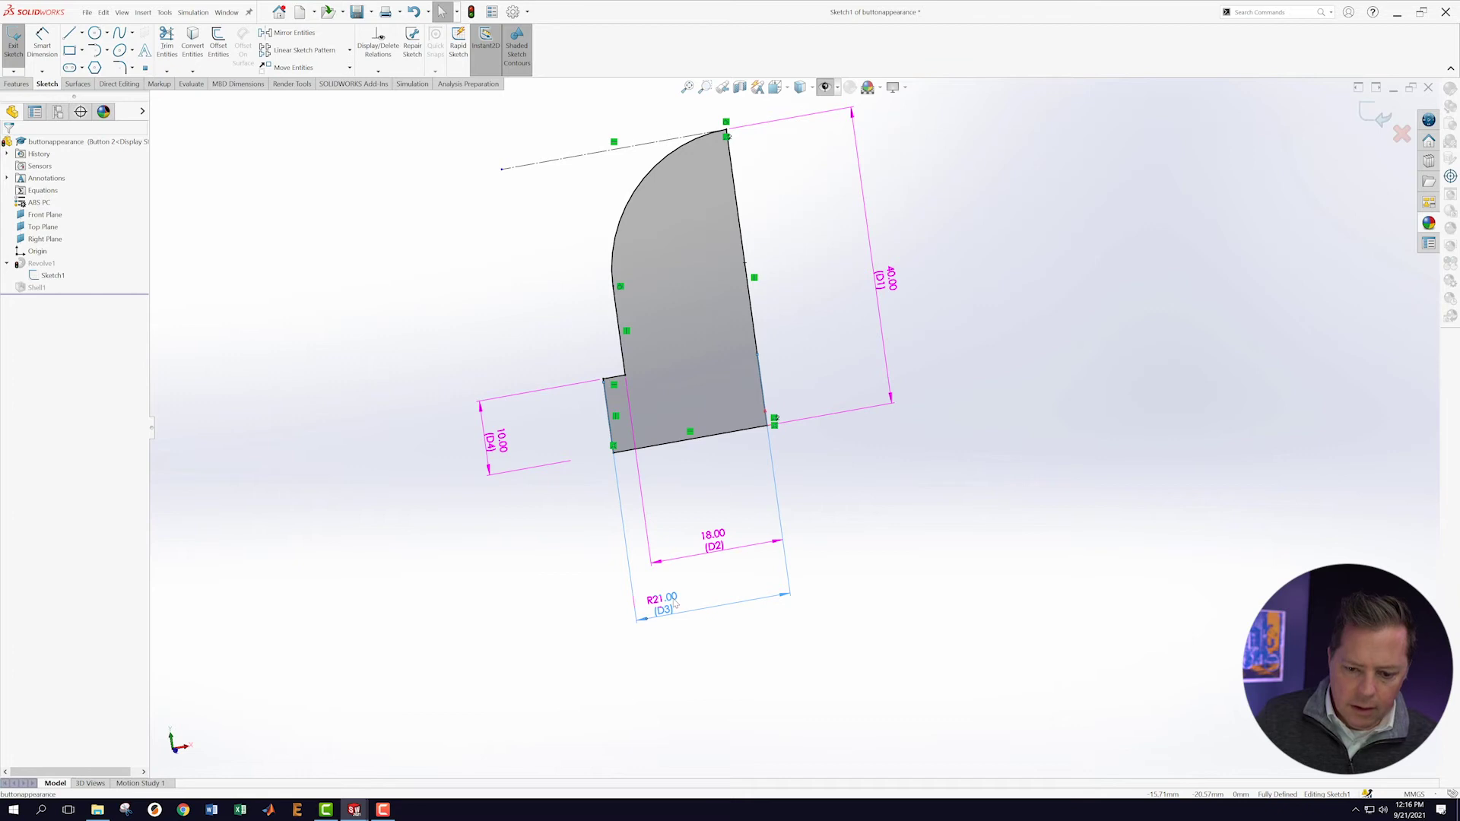
{"action": "left_click", "coordinate": [793, 326]}
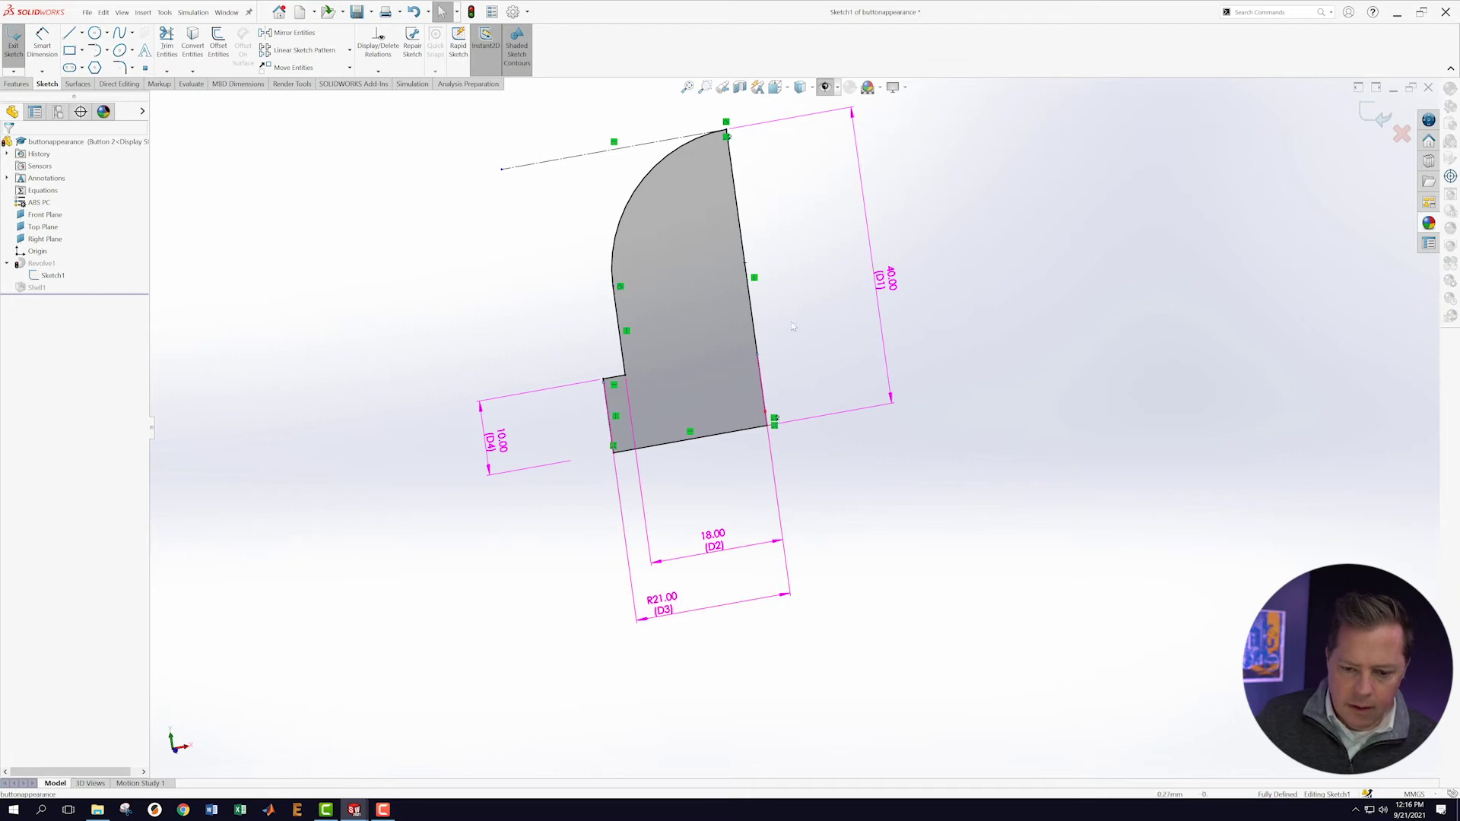
{"action": "double_click", "coordinate": [903, 292]}
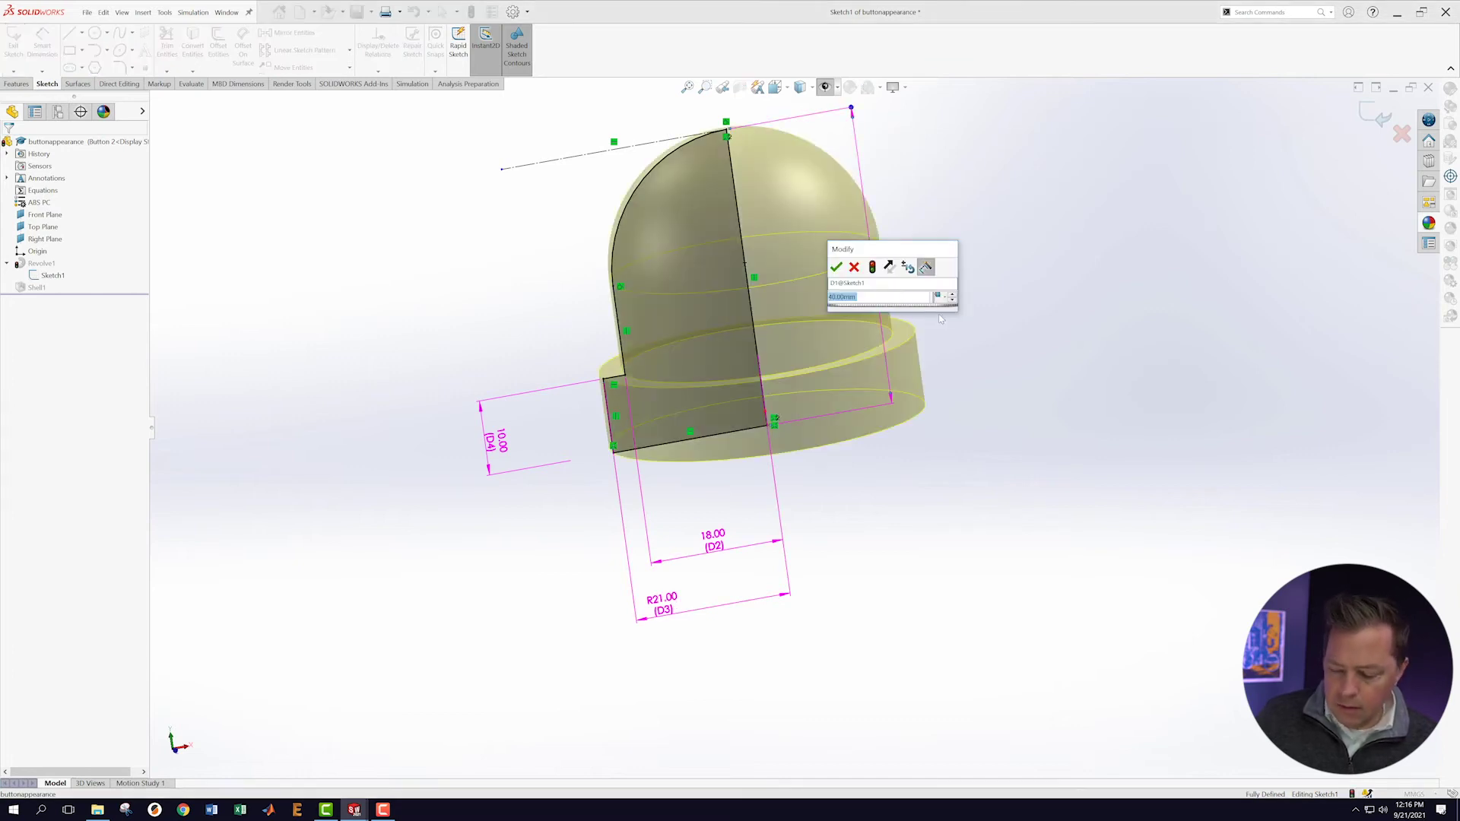
{"action": "type", "text": "20"}
{"action": "key", "text": "Return"}
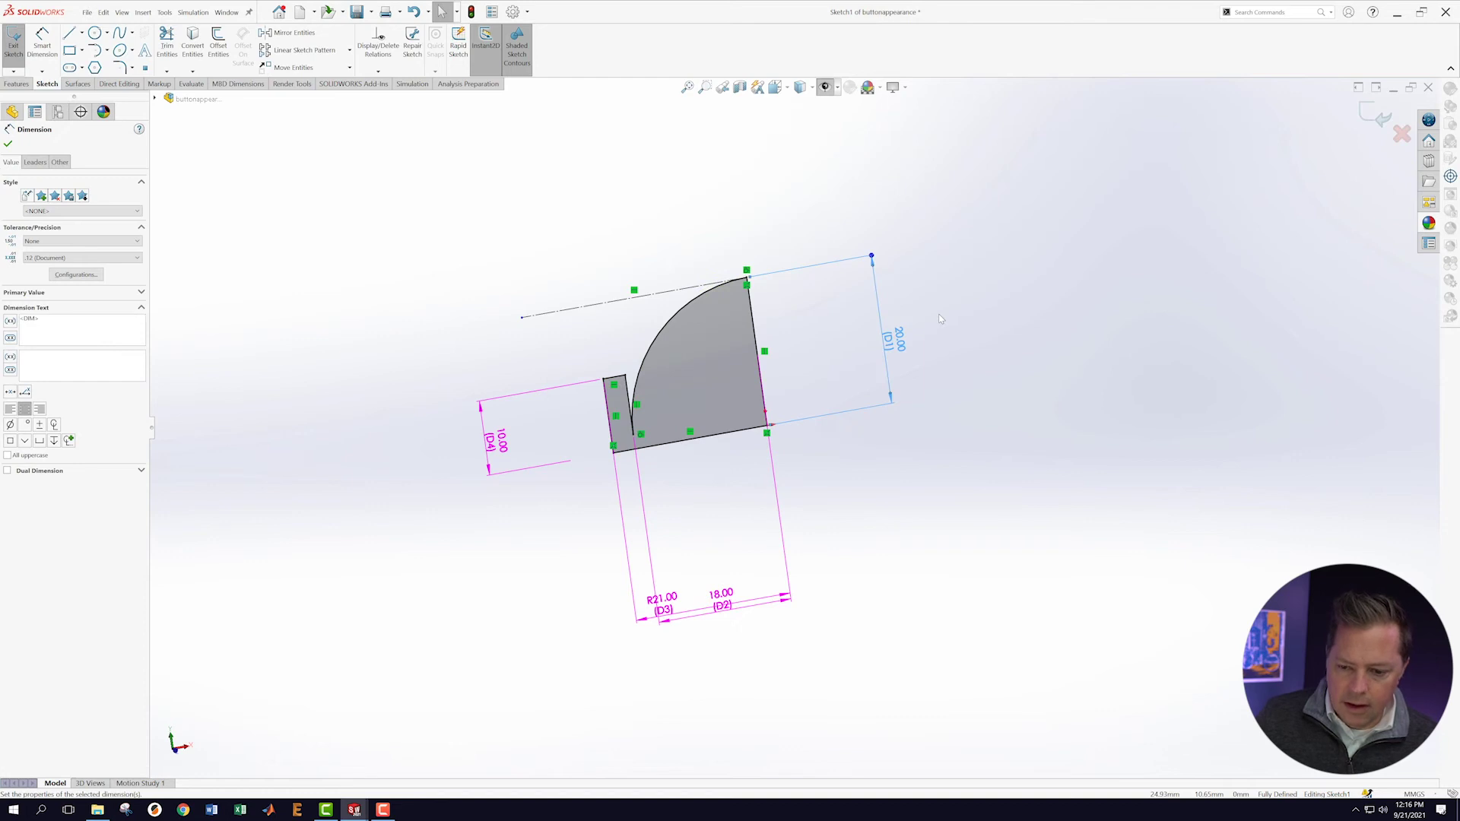
{"action": "double_click", "coordinate": [900, 339]}
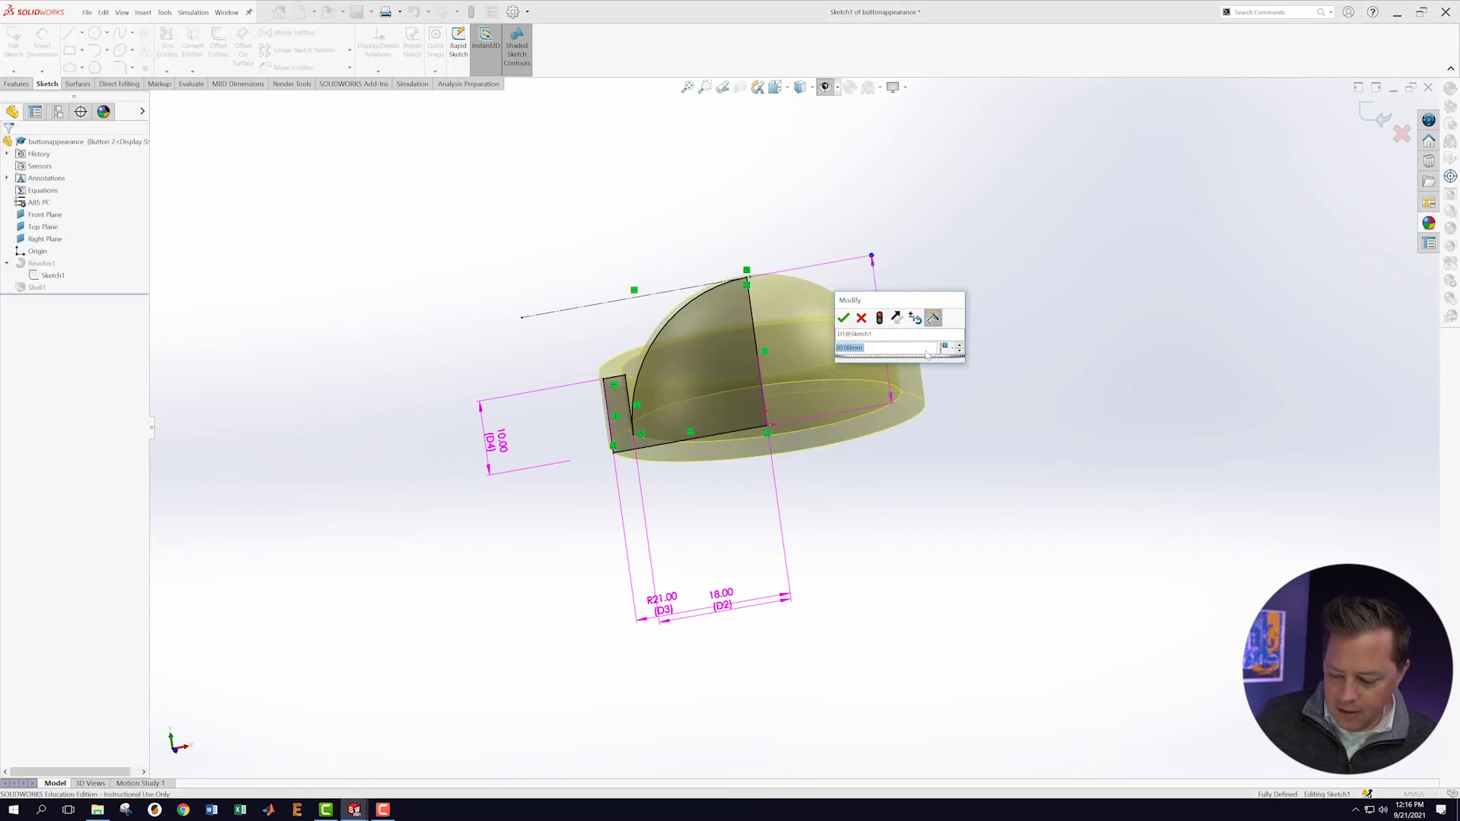
{"action": "type", "text": "30"}
{"action": "key", "text": "Return"}
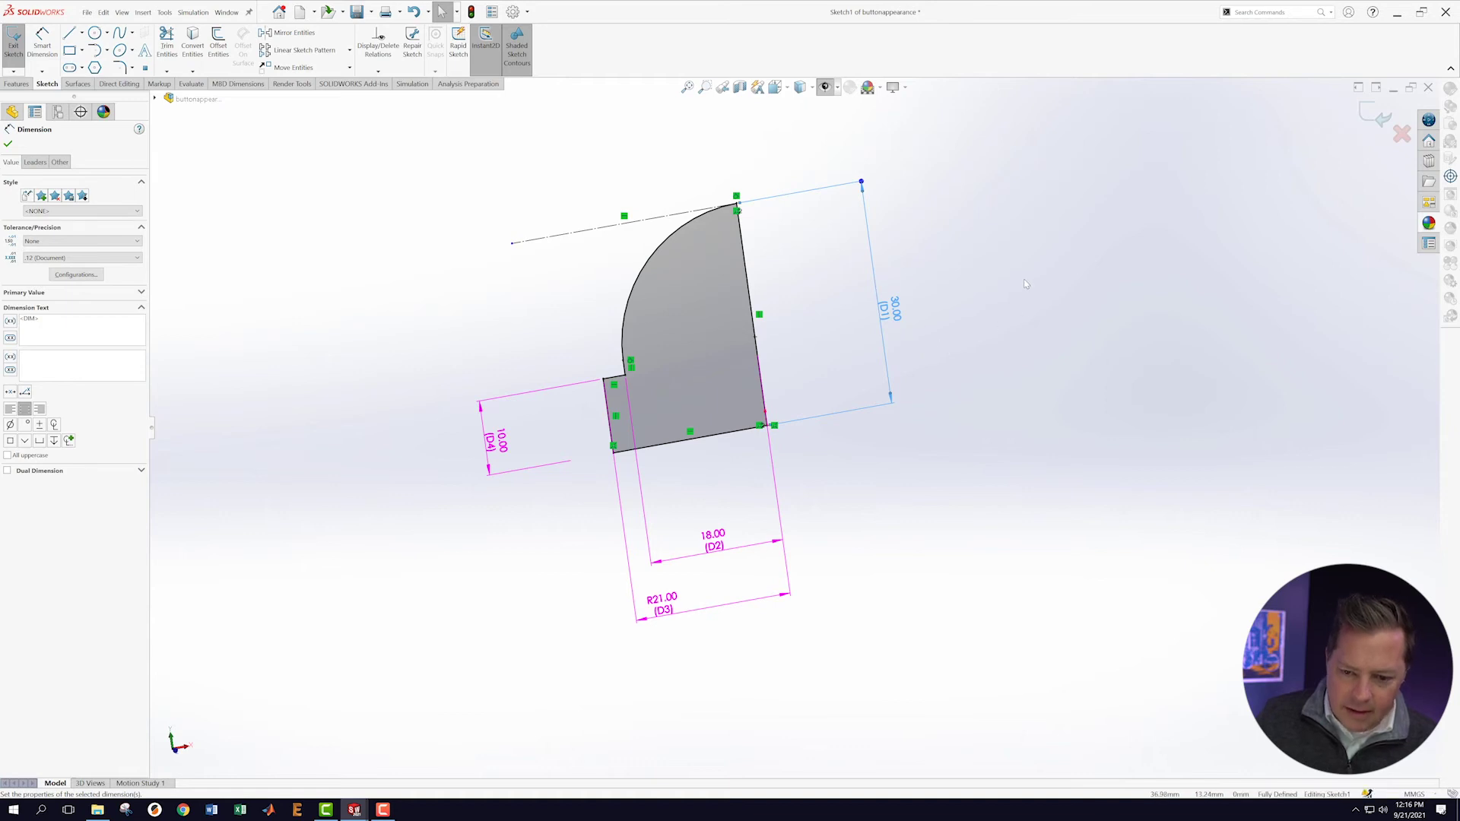
{"action": "mouse_move", "coordinate": [1025, 284]}
{"action": "middle_mouse_down"}
{"action": "mouse_move", "coordinate": [1033, 241]}
{"action": "mouse_move", "coordinate": [1006, 221]}
{"action": "mouse_move", "coordinate": [1014, 271]}
{"action": "mouse_move", "coordinate": [994, 228]}
{"action": "mouse_move", "coordinate": [988, 242]}
{"action": "middle_mouse_up"}
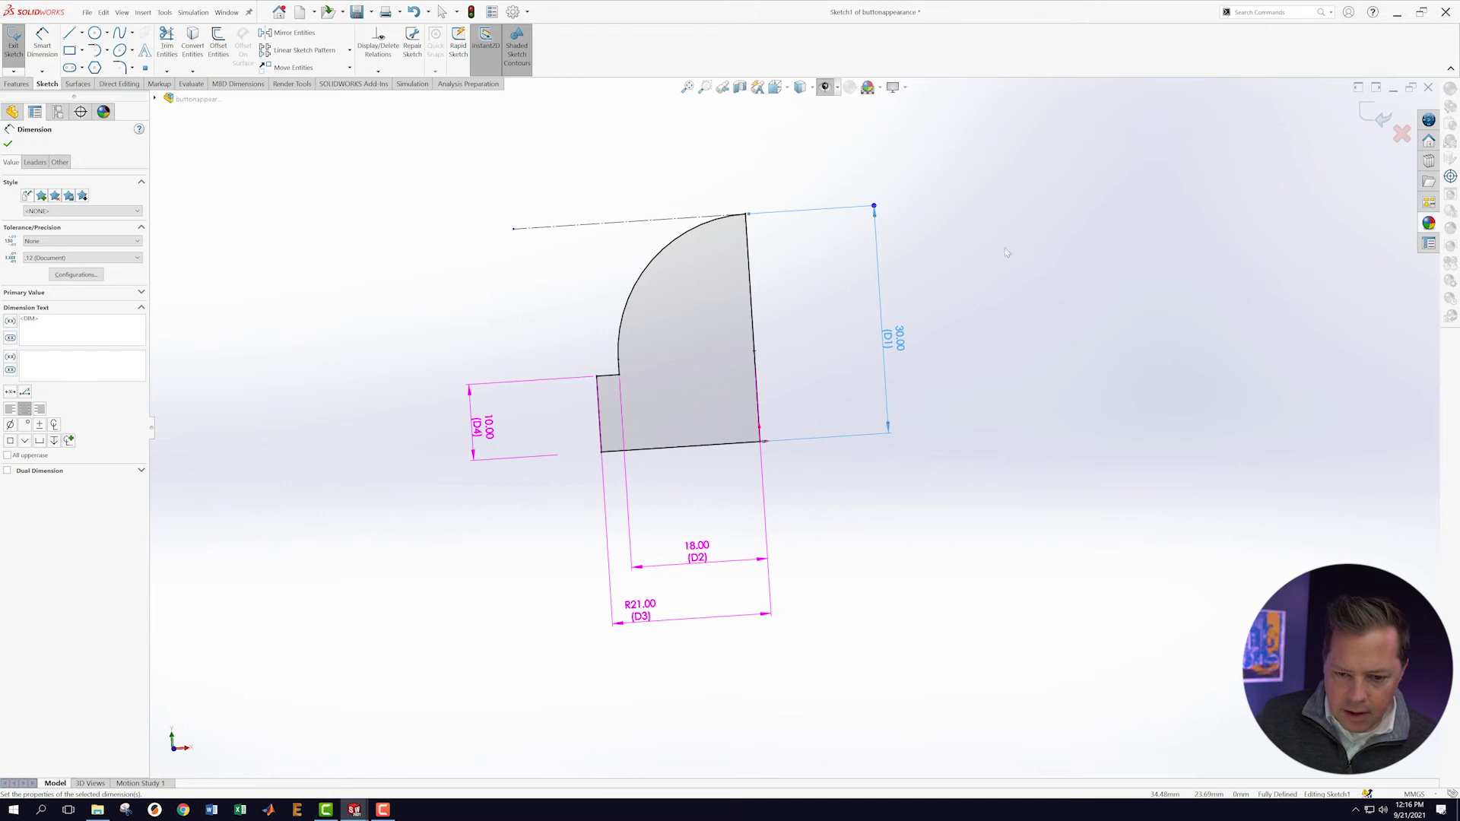
{"action": "scroll", "coordinate": [625, 371], "scroll_direction": "down", "scroll_amount": 5}
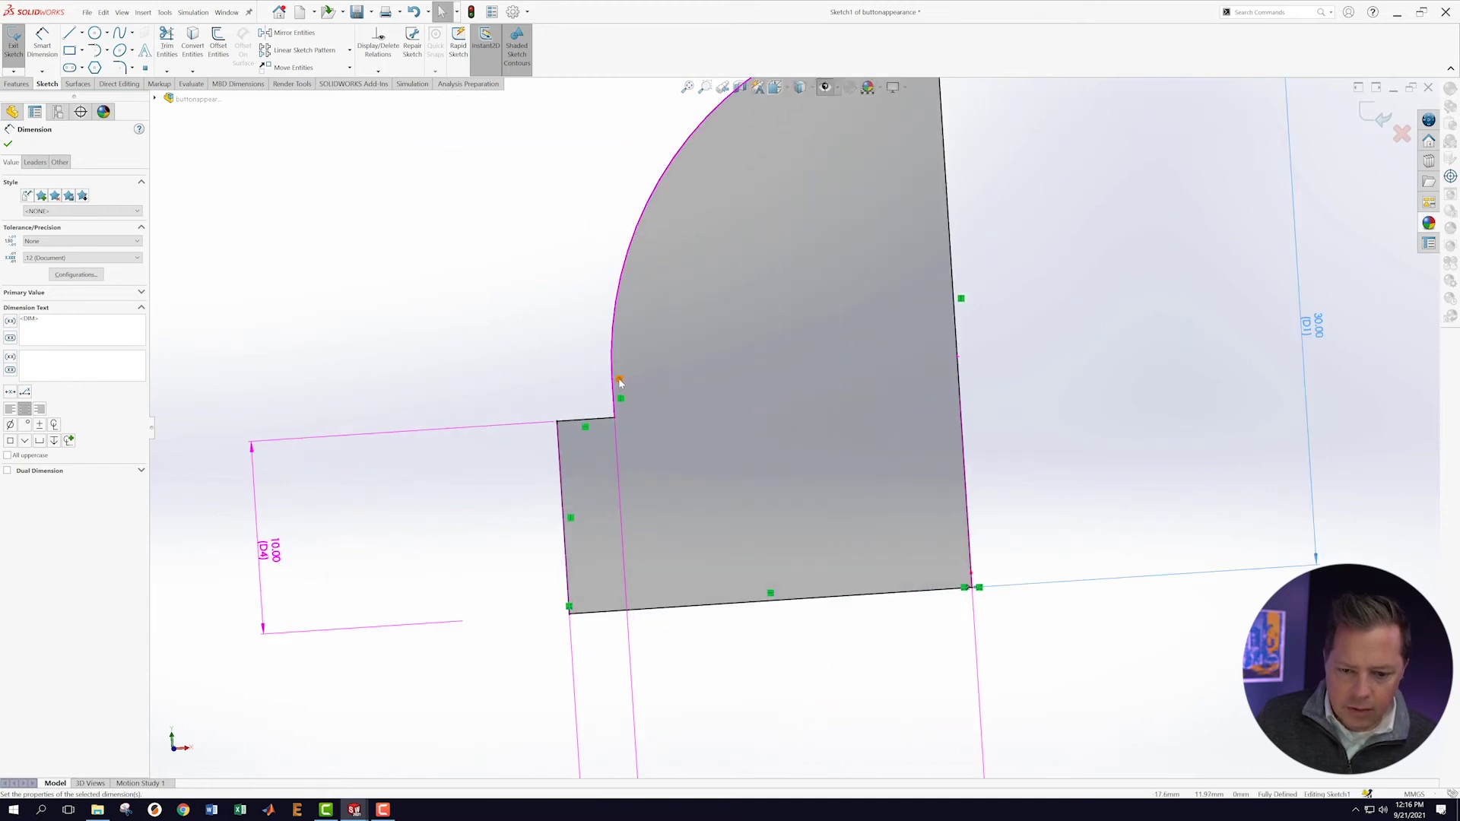
{"action": "scroll", "coordinate": [620, 384], "scroll_direction": "up", "scroll_amount": 3}
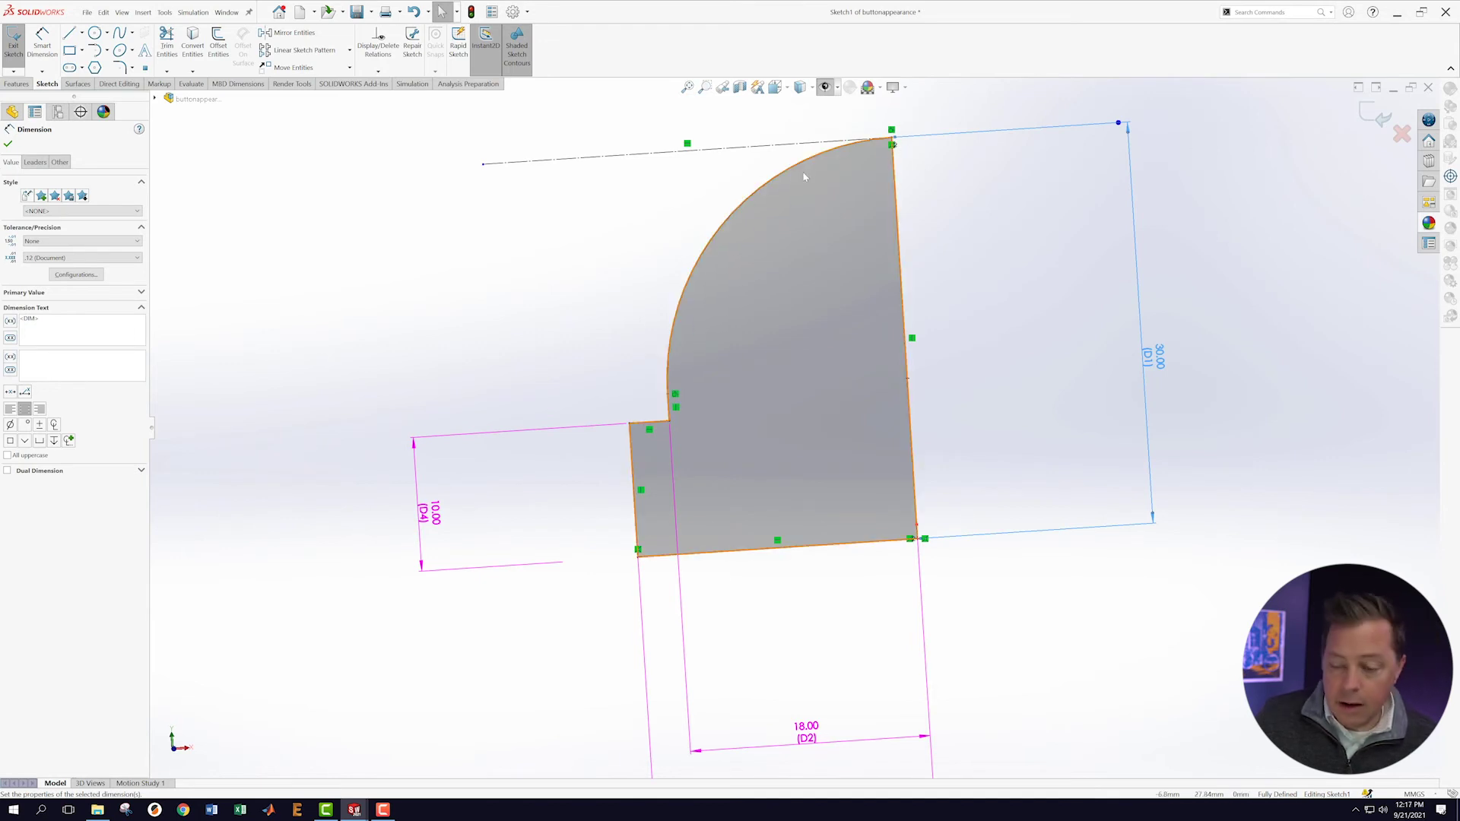
Delete the arc's lower-end relation, raise that endpoint, and exit the sketch to rebuild.
{"action": "right_click", "coordinate": [675, 397]}
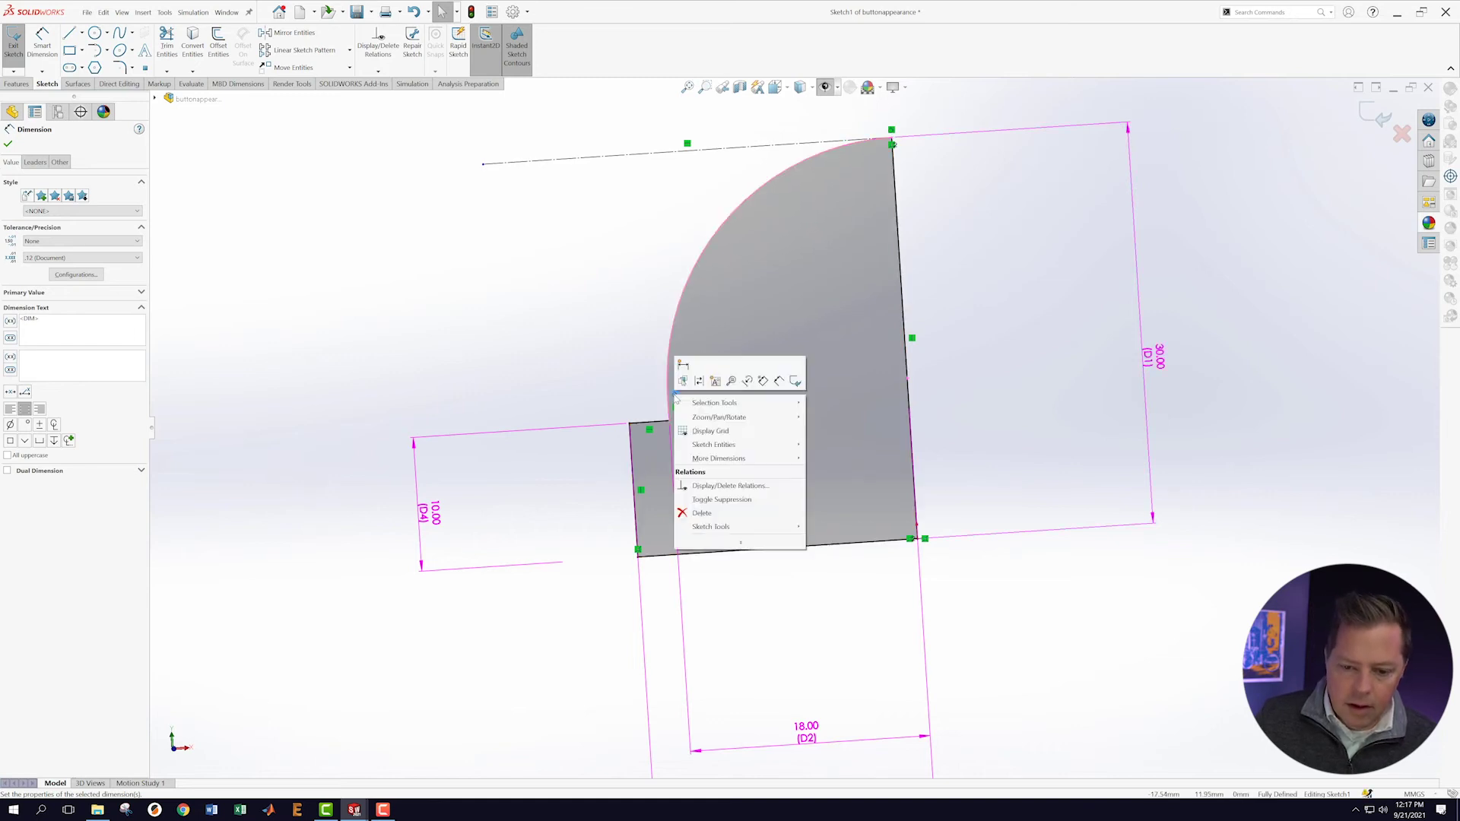
{"action": "left_click", "coordinate": [699, 513]}
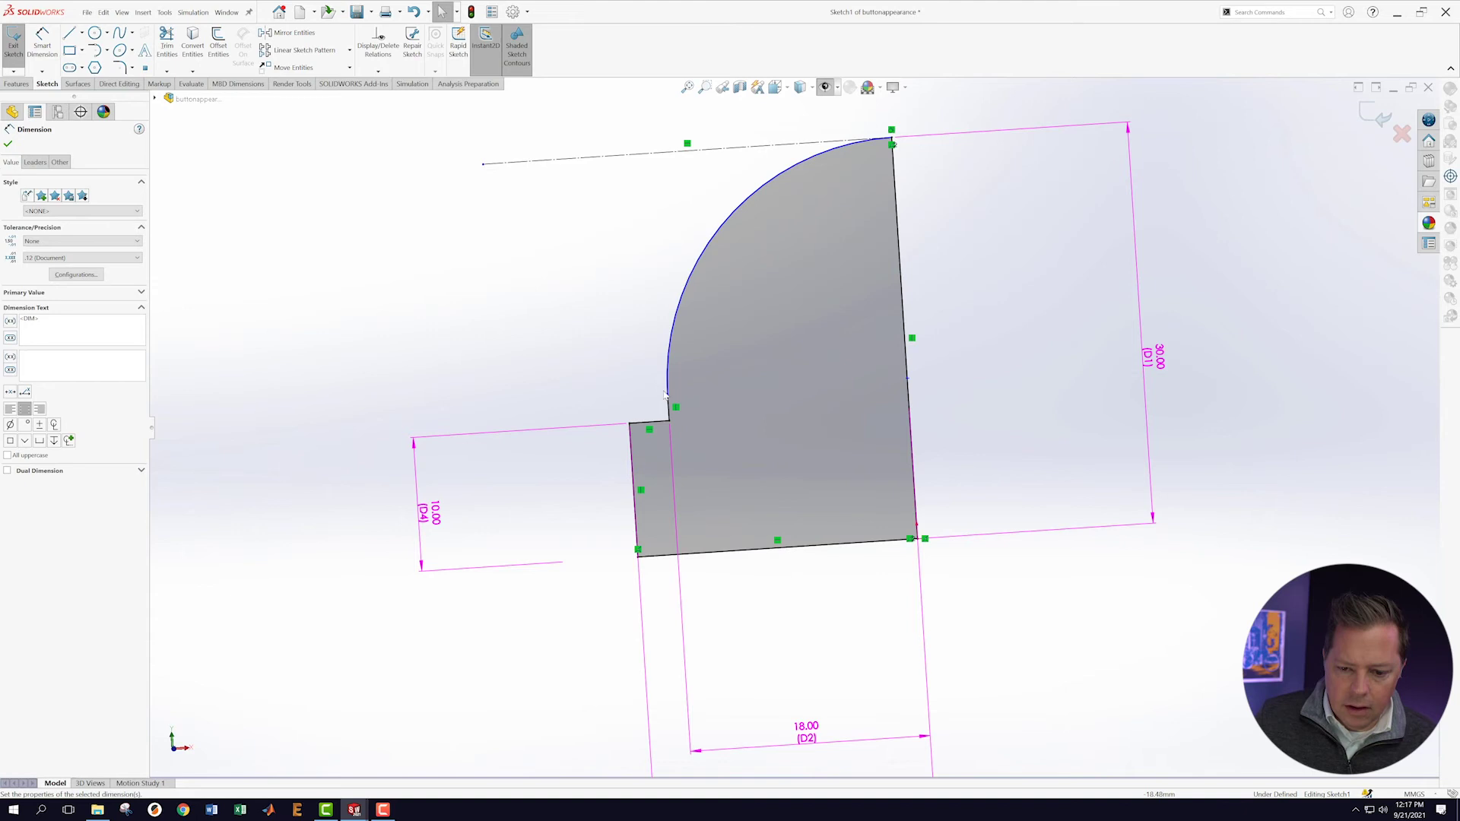
{"action": "left_click_drag", "start_coordinate": [669, 399], "coordinate": [675, 230]}
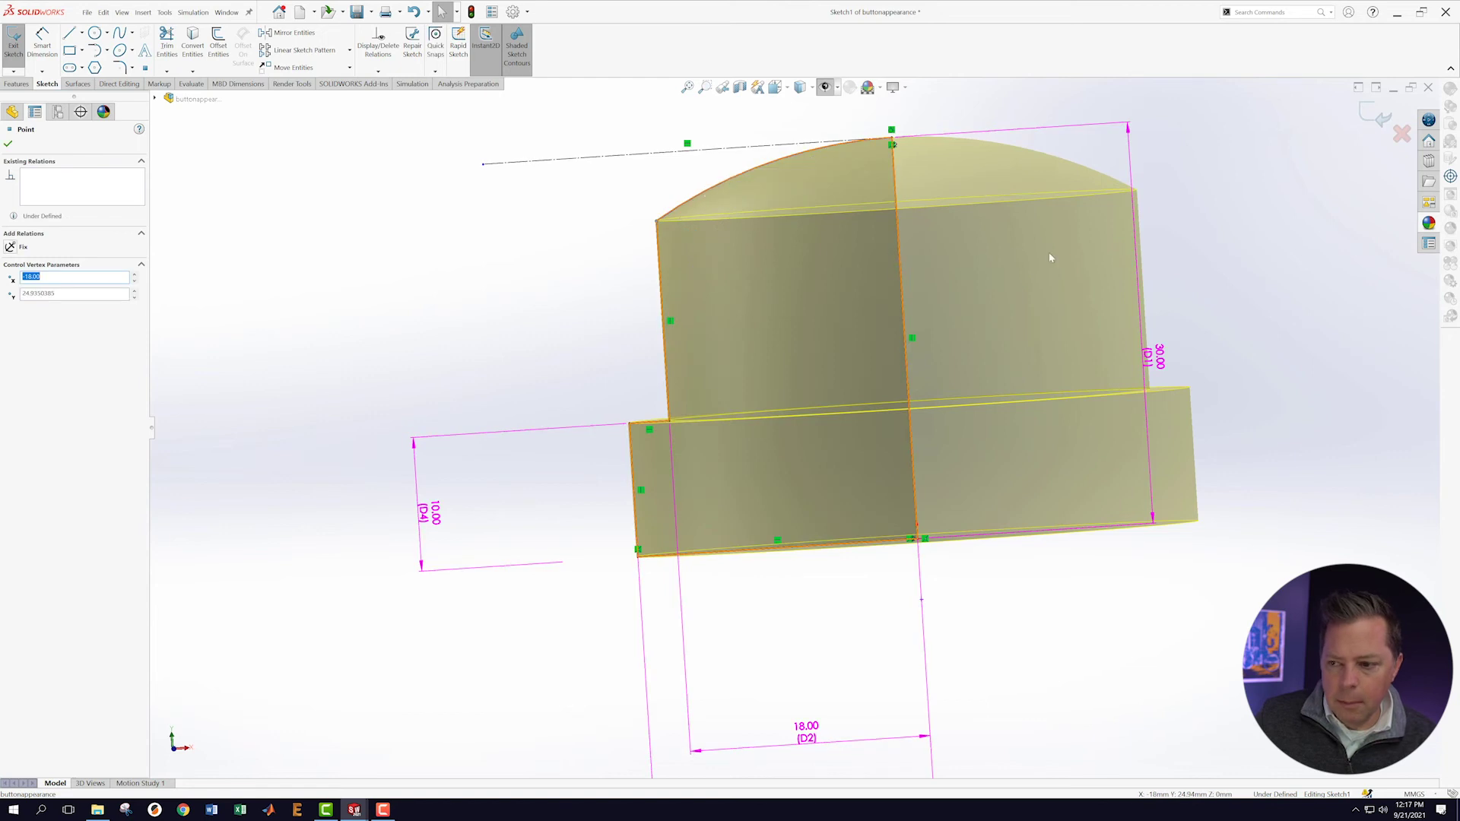
{"action": "left_click", "coordinate": [1377, 116]}
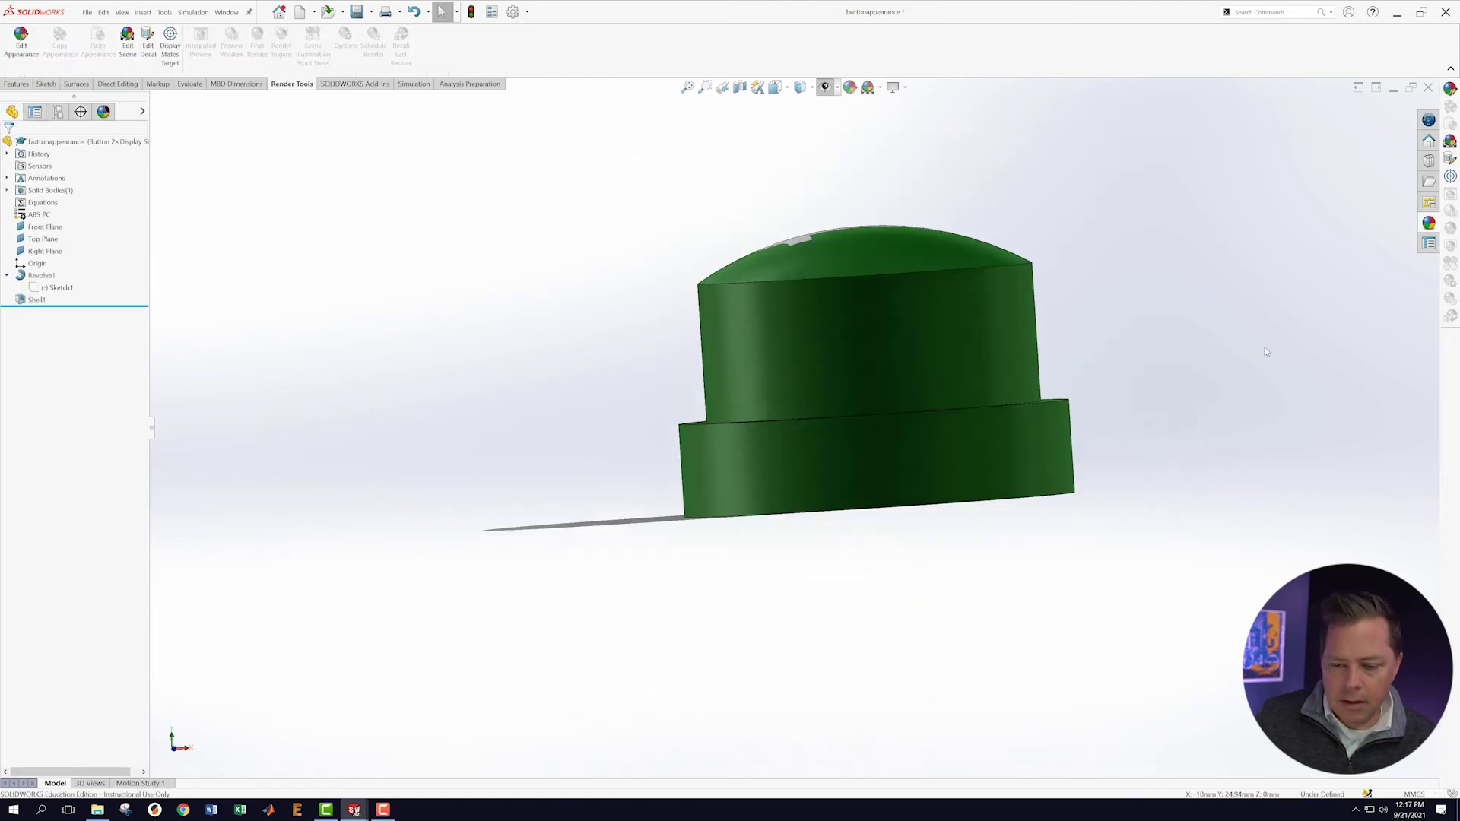
{"action": "middle_click_drag", "start_coordinate": [1184, 298], "coordinate": [1218, 479]}
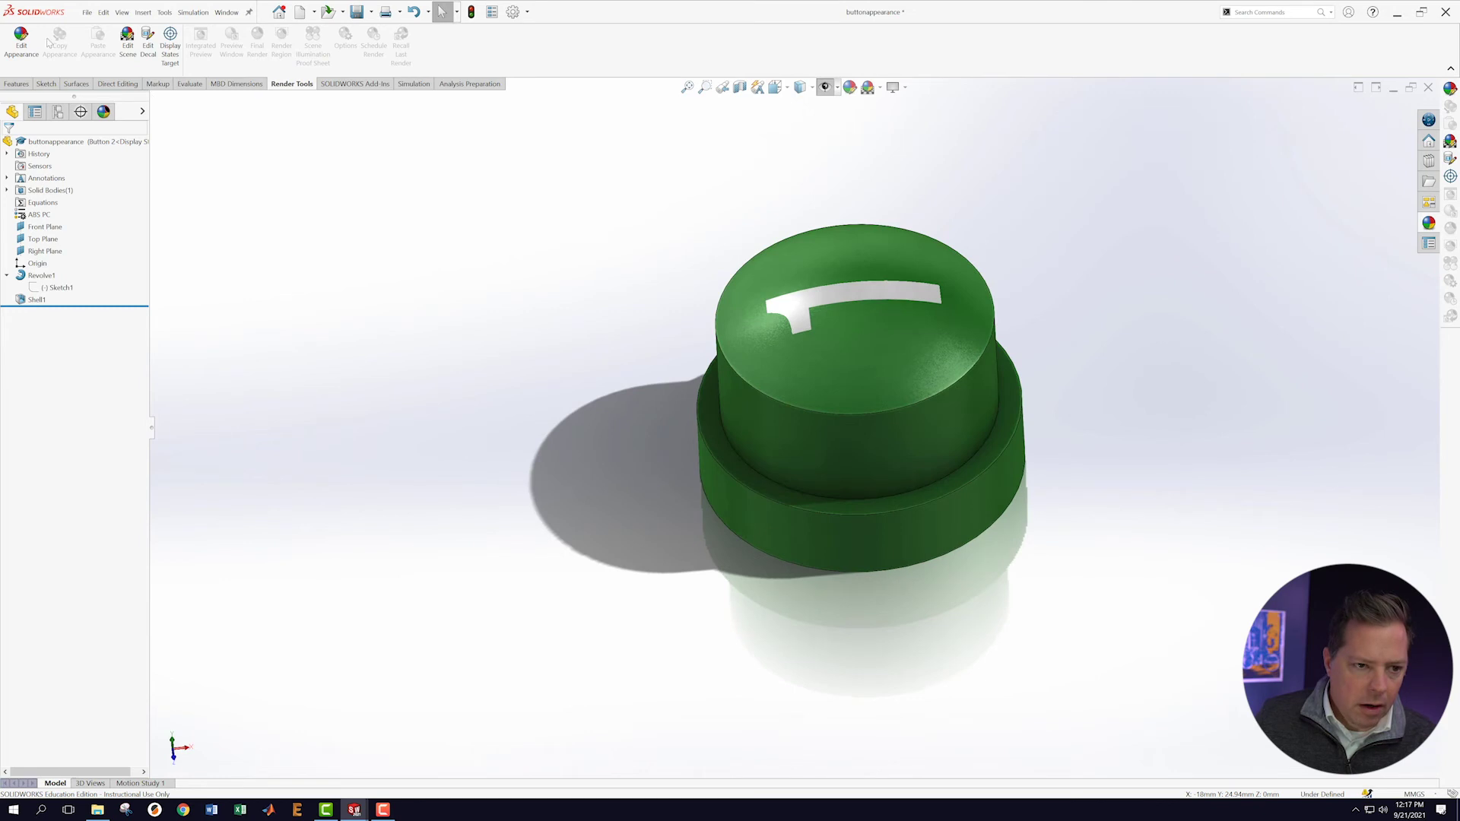
Save the reshaped button part.
{"action": "left_click", "coordinate": [87, 12]}
{"action": "left_click", "coordinate": [114, 141]}
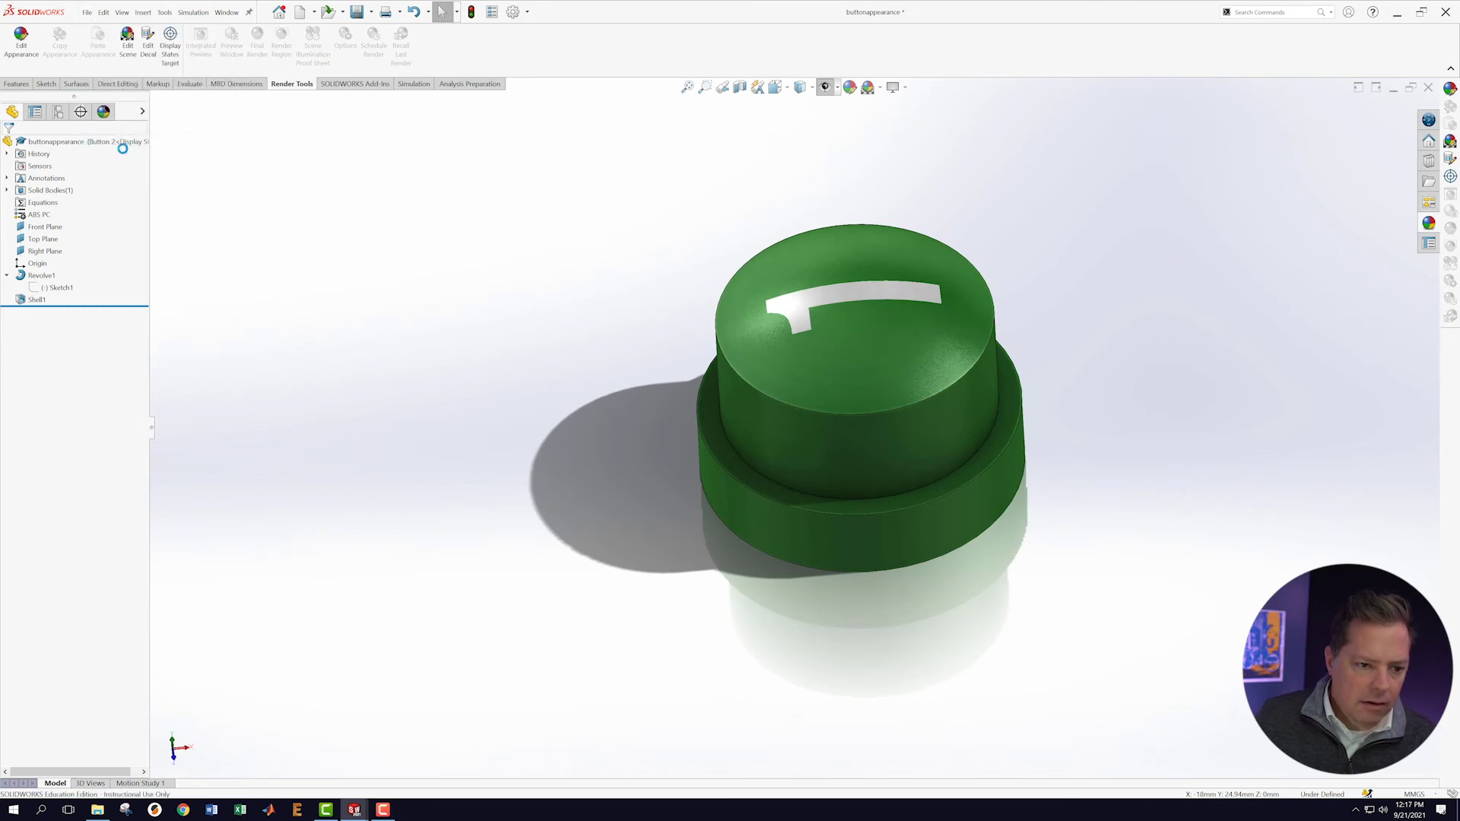
{"action": "left_click", "coordinate": [226, 12]}
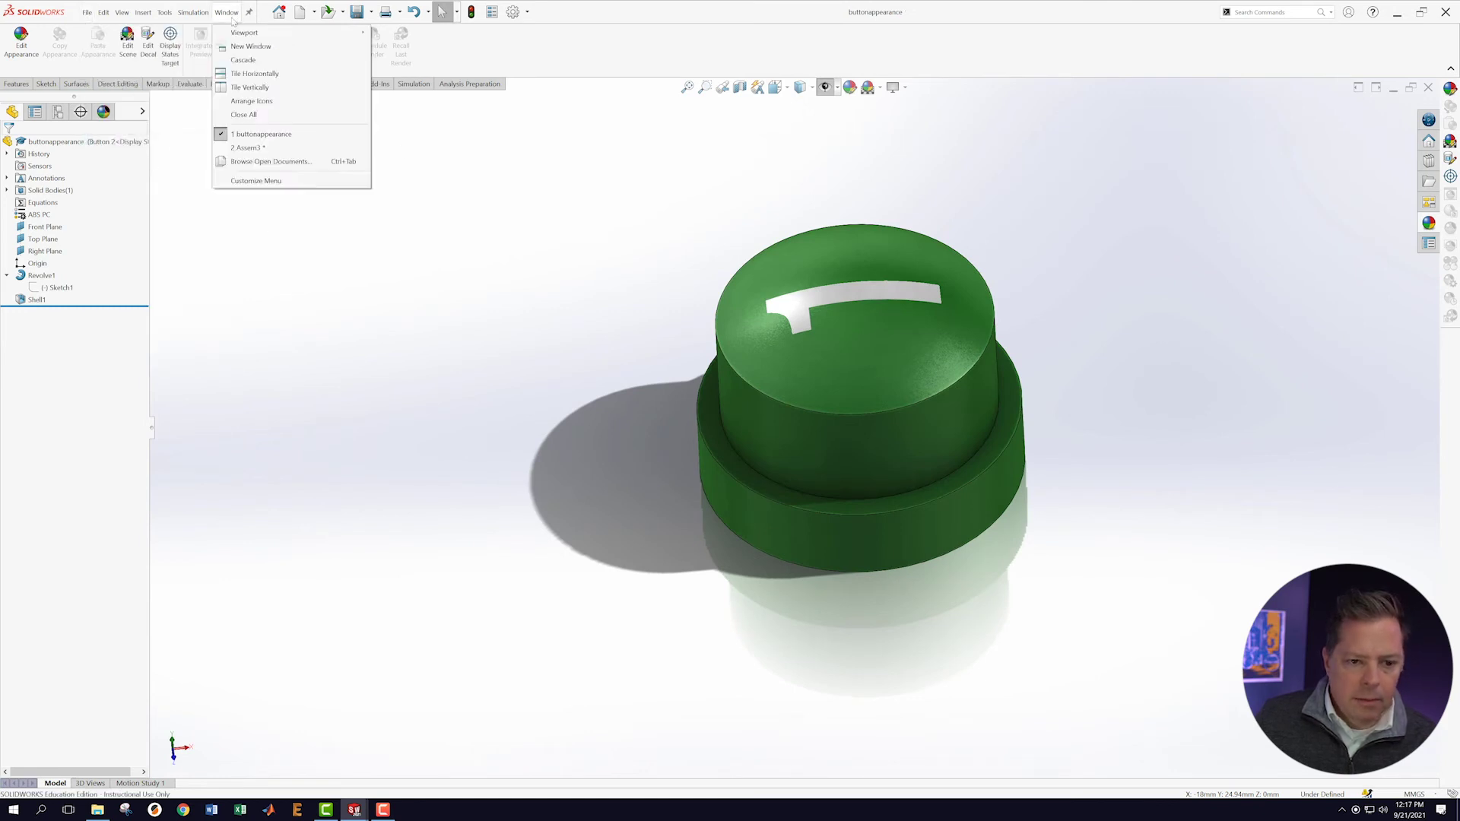
Switch to Assem3, rebuild it, and orbit to check both buttons' new flat-topped shape.
{"action": "left_click", "coordinate": [246, 149]}
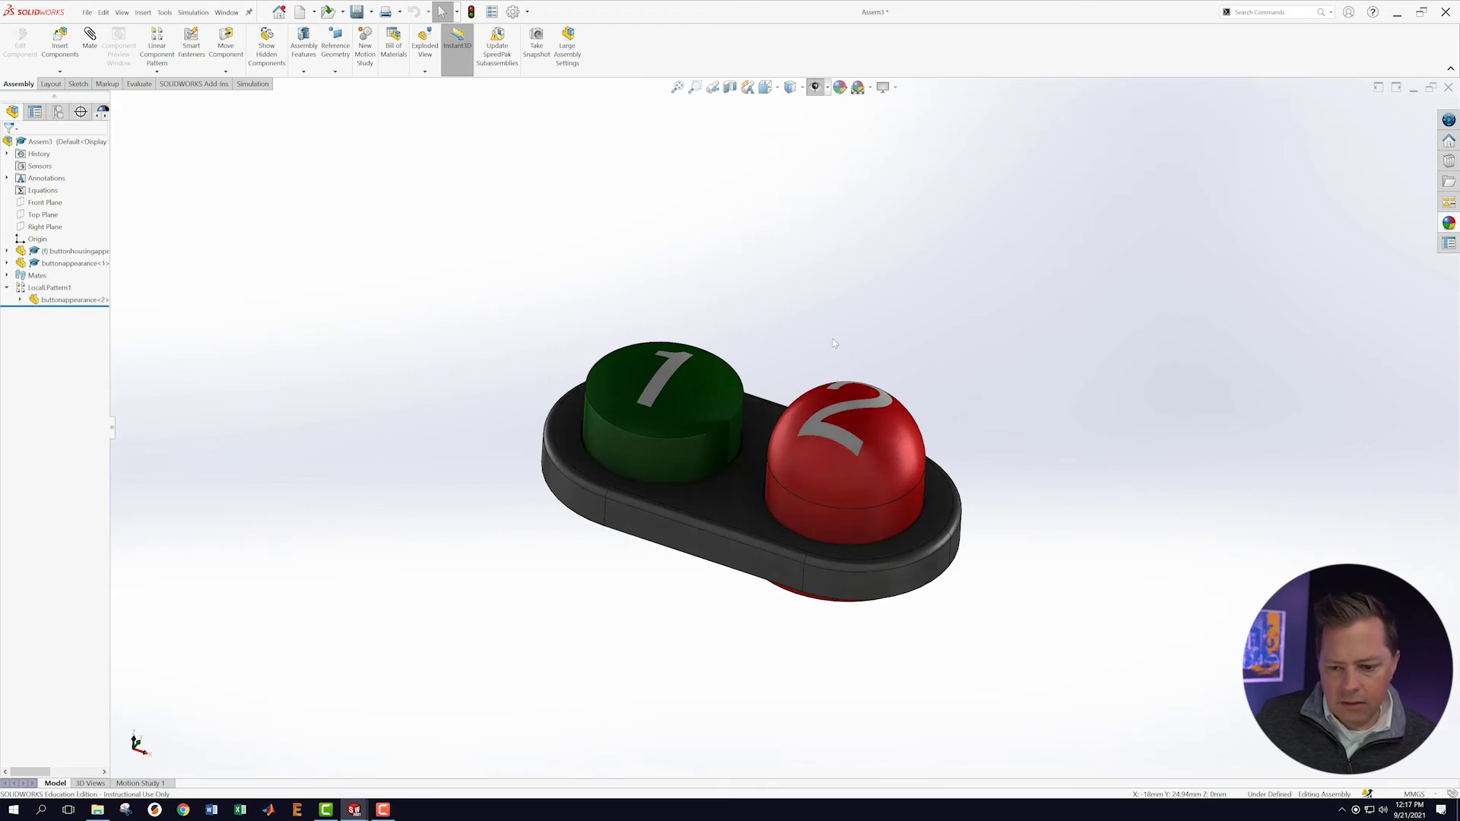
{"action": "middle_click_drag", "start_coordinate": [834, 219], "coordinate": [905, 416]}
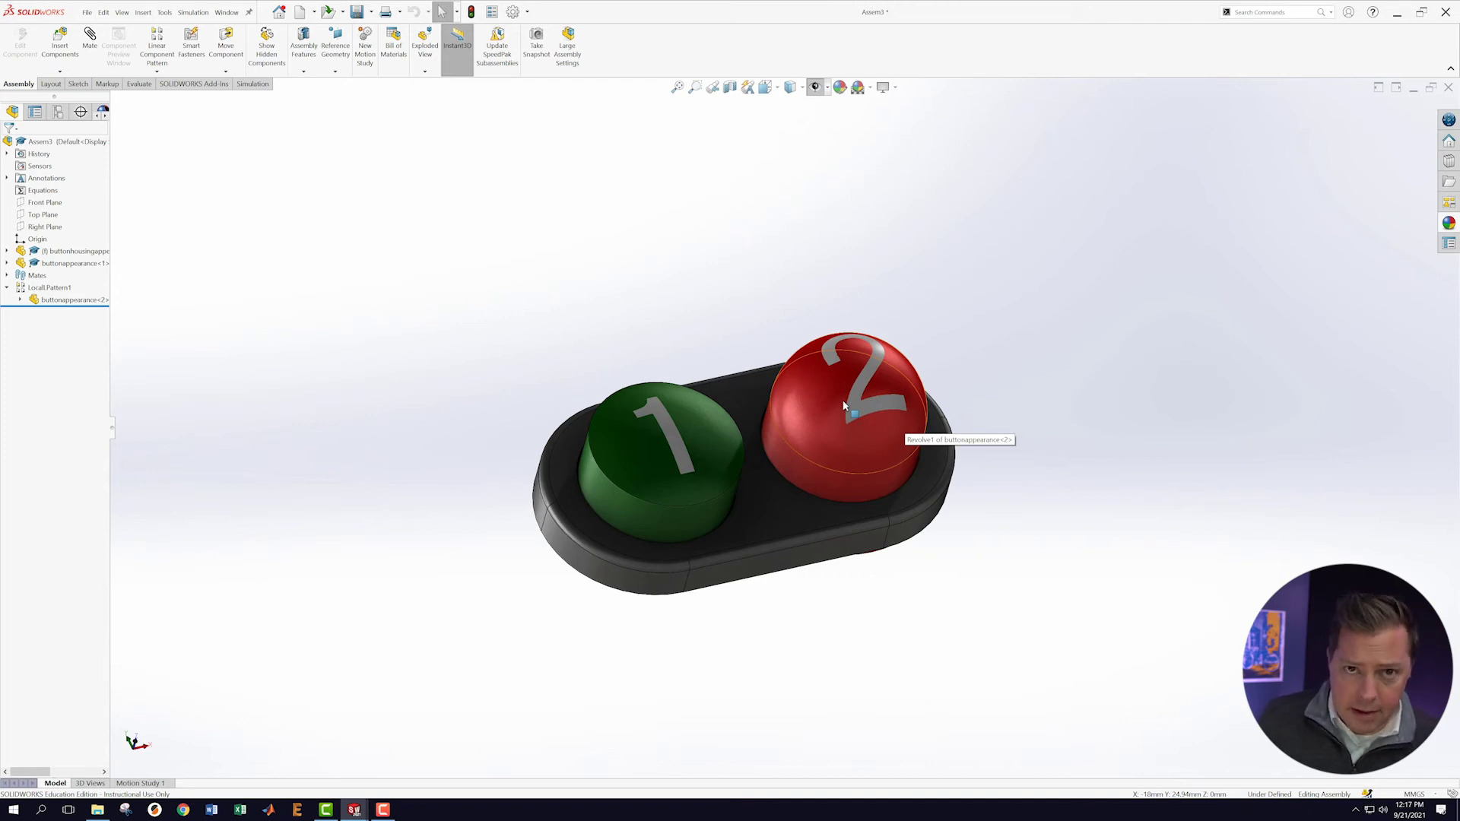
{"action": "scroll", "coordinate": [1030, 359], "scroll_direction": "down", "scroll_amount": 2}
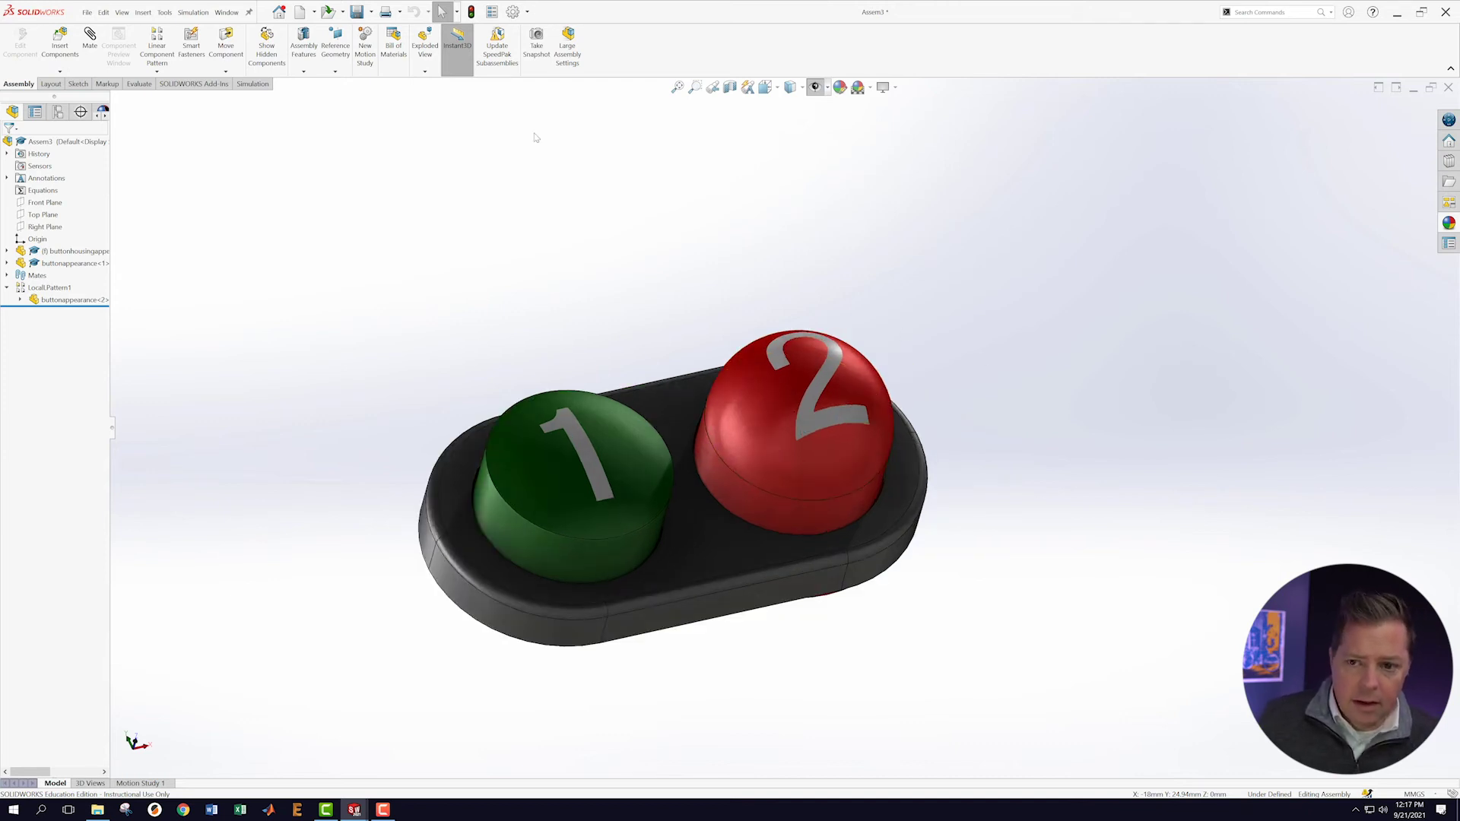
{"action": "left_click", "coordinate": [471, 12]}
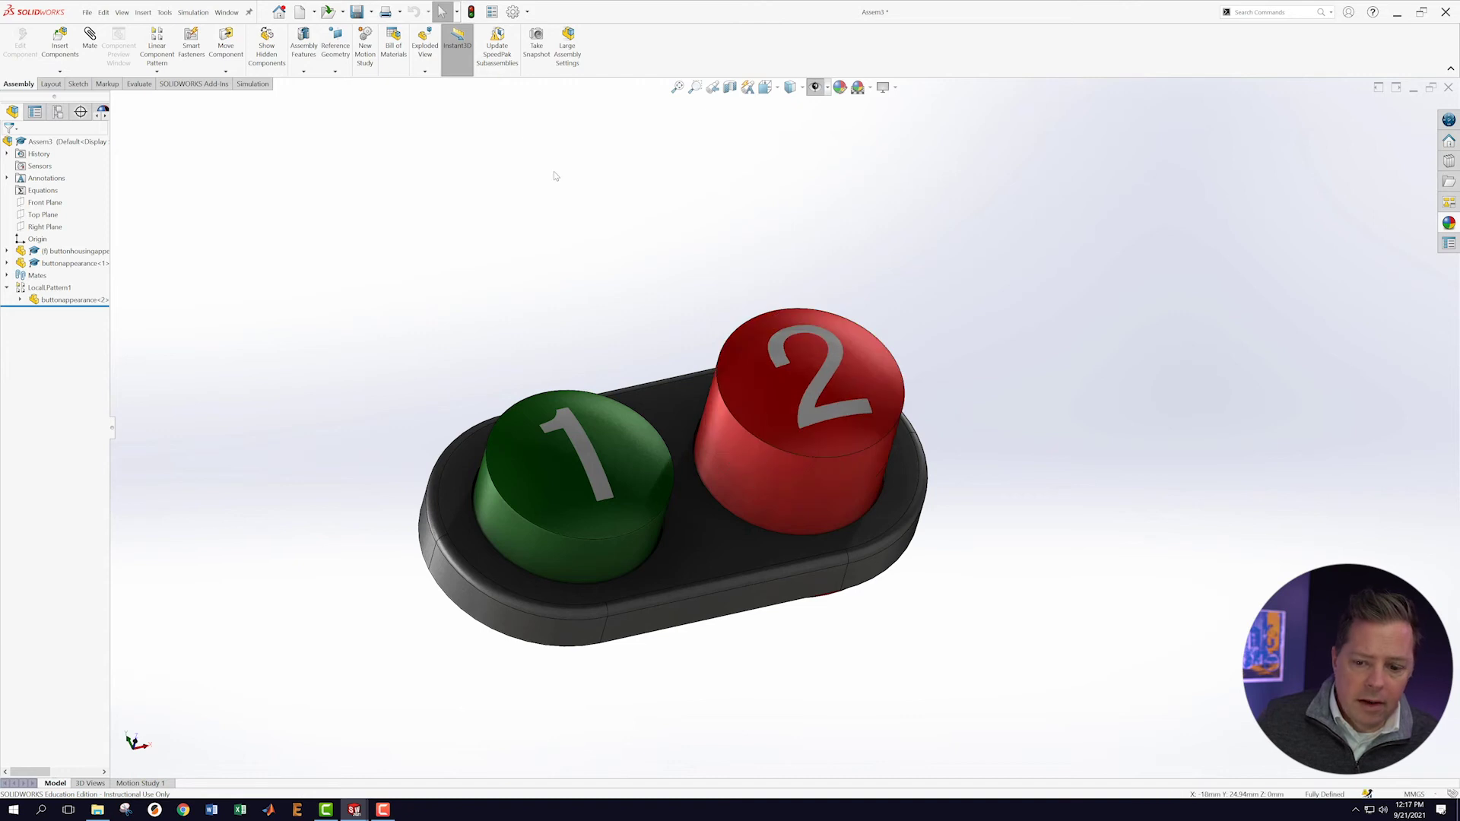
{"action": "middle_click_drag", "start_coordinate": [617, 296], "coordinate": [874, 608]}
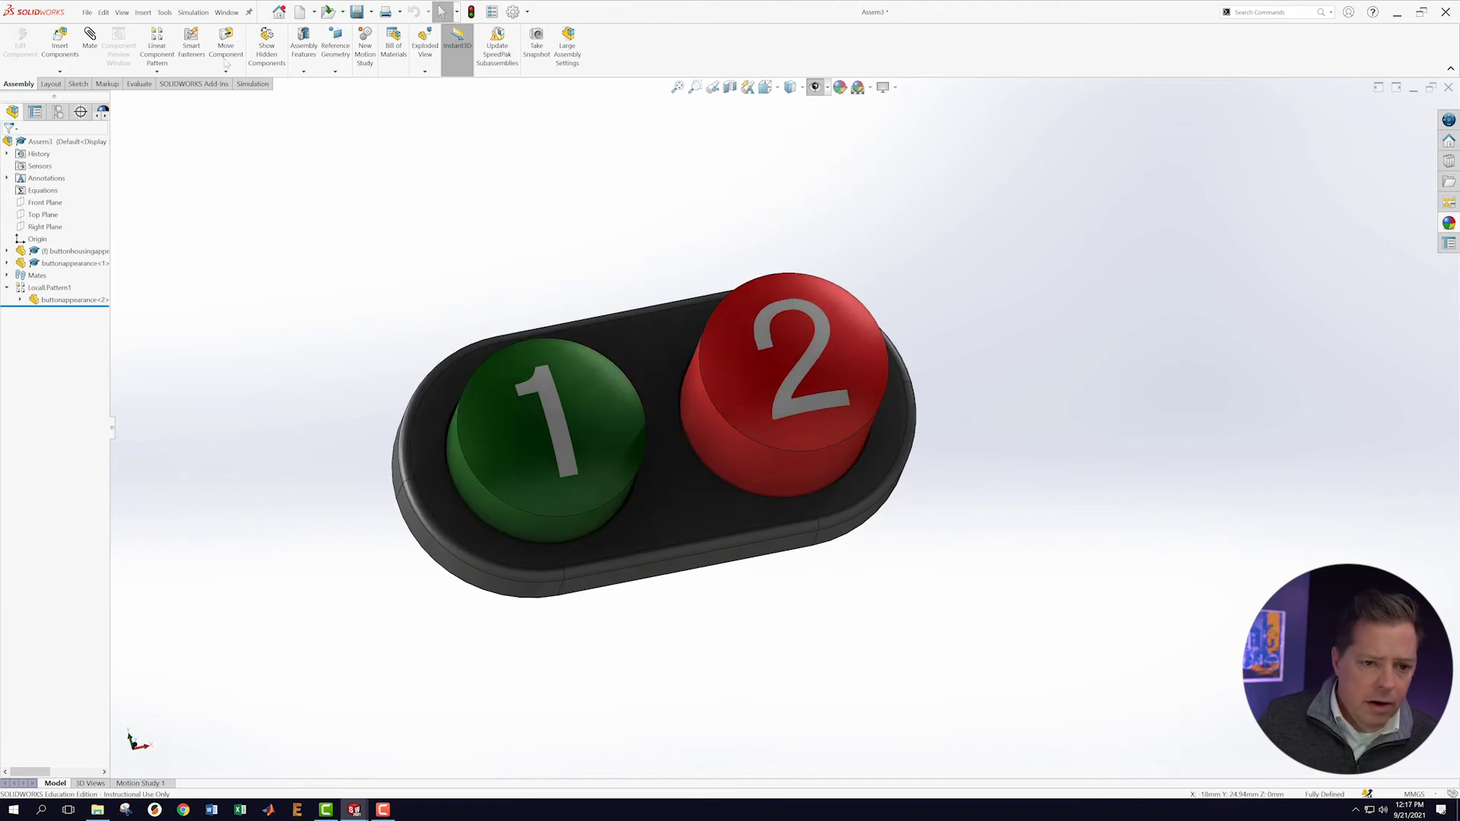
Switch back to the buttonappearance part and save it.
{"action": "left_click", "coordinate": [227, 12]}
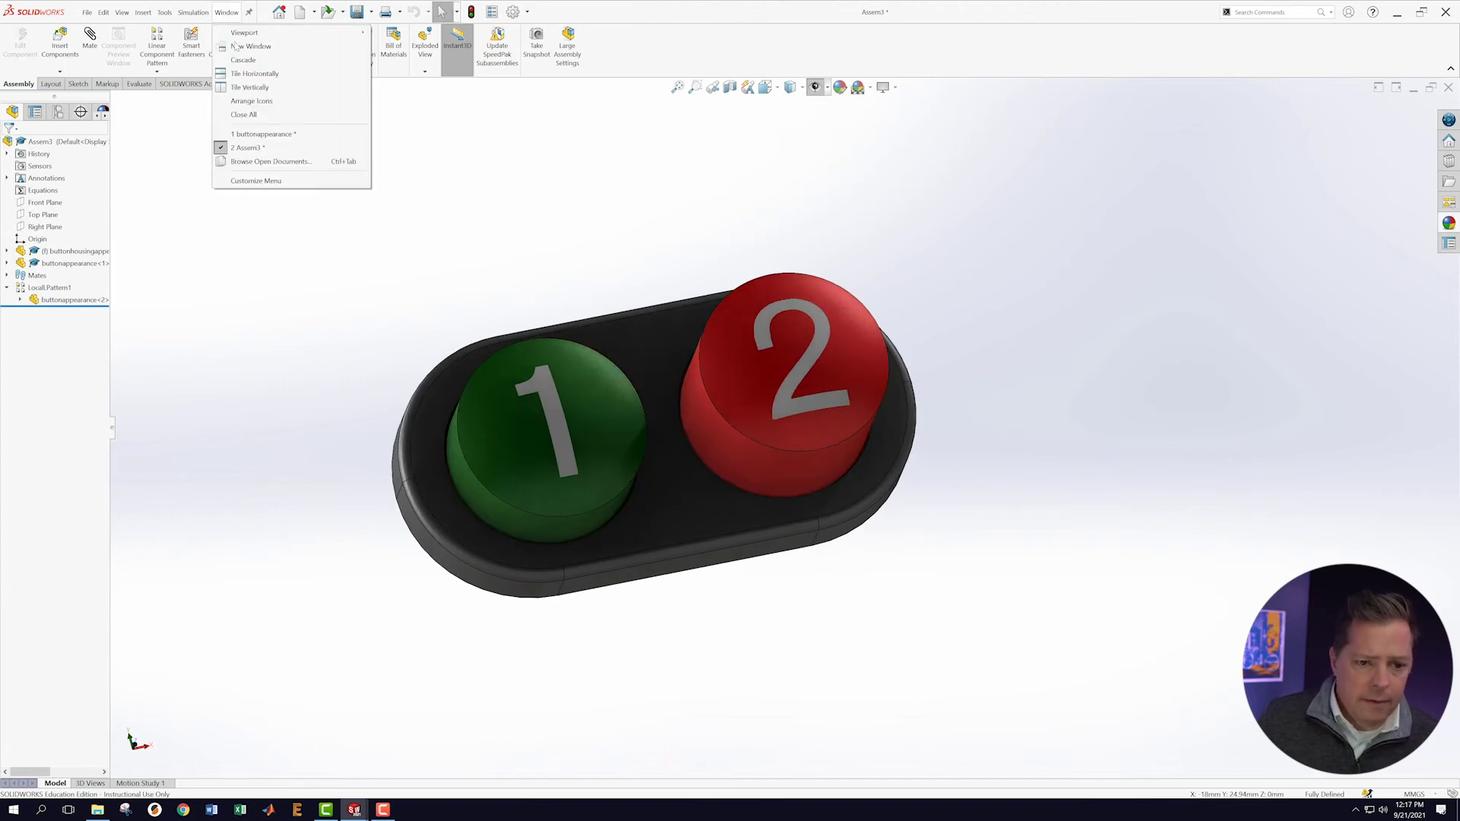
{"action": "left_click", "coordinate": [245, 135]}
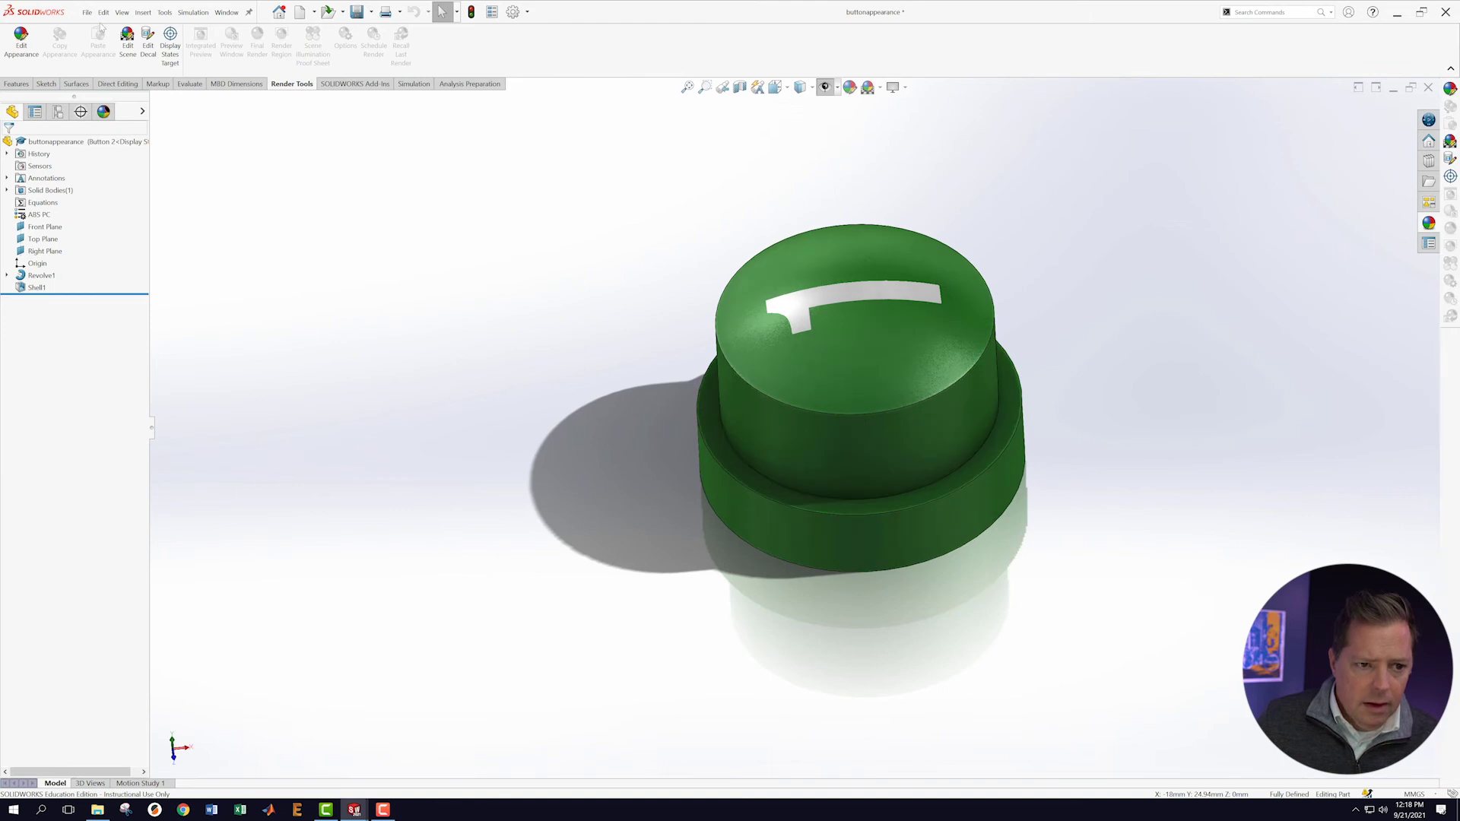
{"action": "left_click", "coordinate": [87, 12]}
{"action": "left_click", "coordinate": [114, 140]}
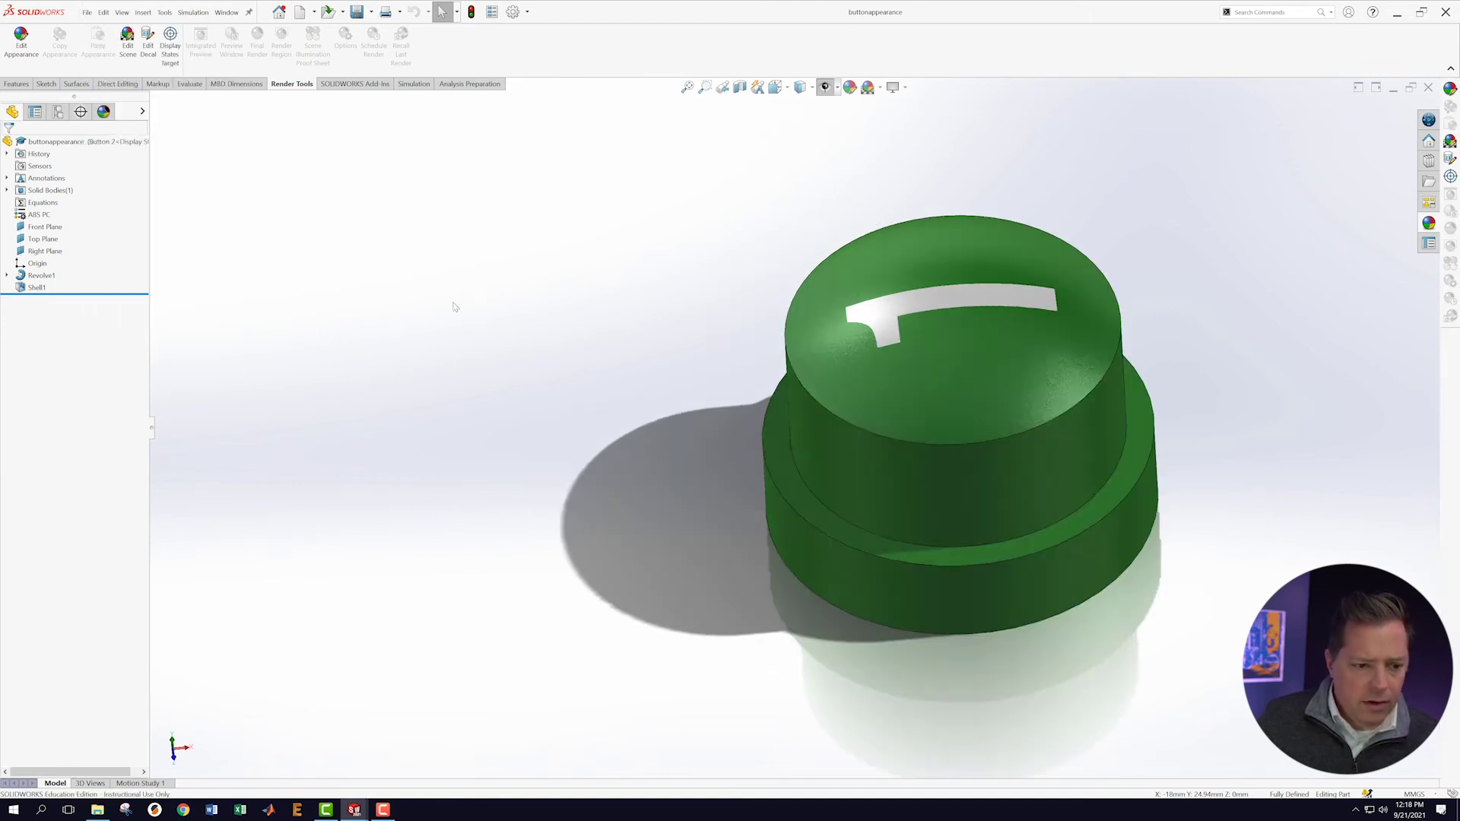
Open the part's Design Table for editing from the ConfigurationManager.
{"action": "left_click", "coordinate": [57, 111]}
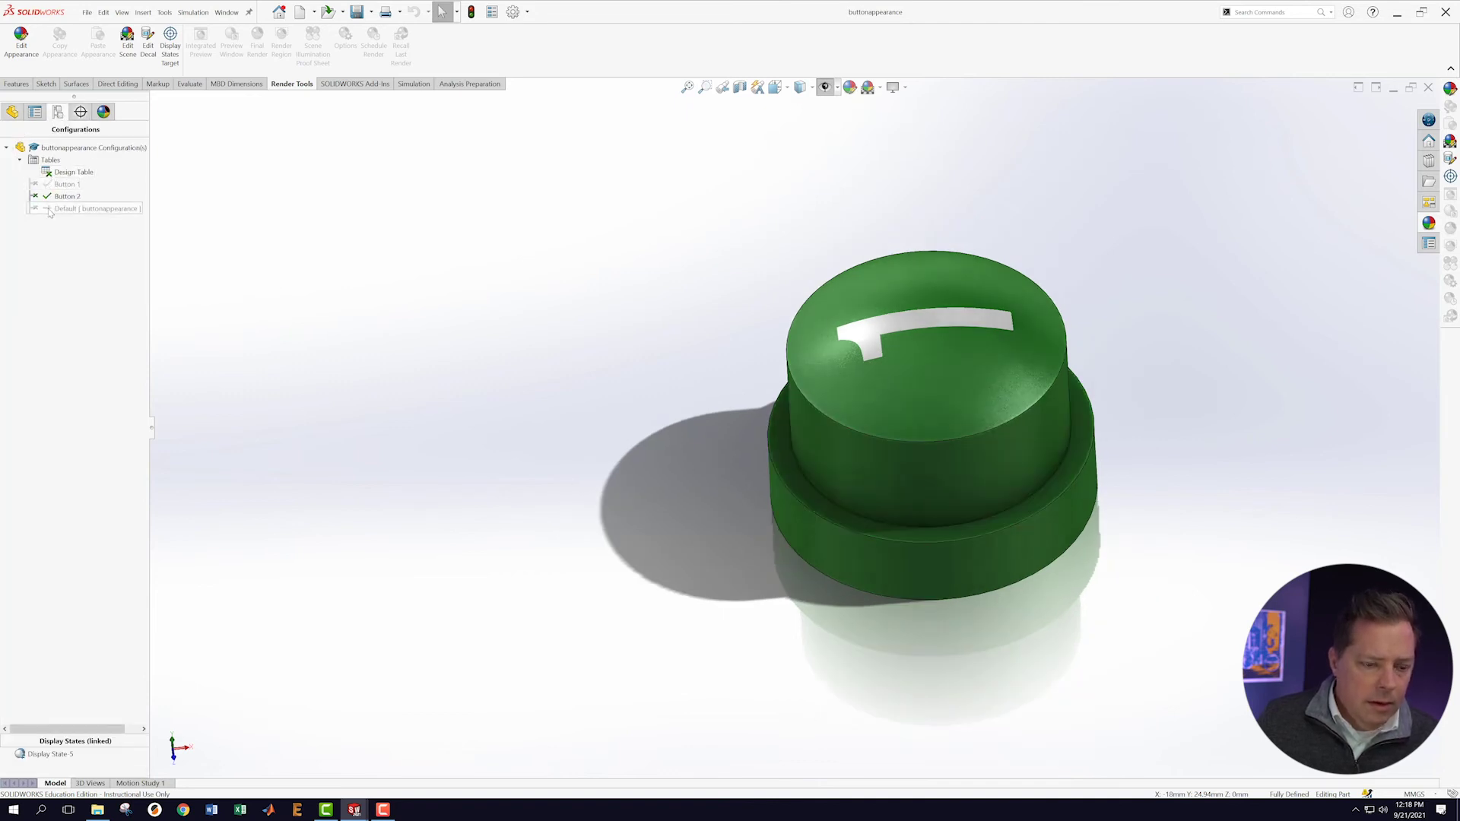
{"action": "right_click", "coordinate": [55, 175]}
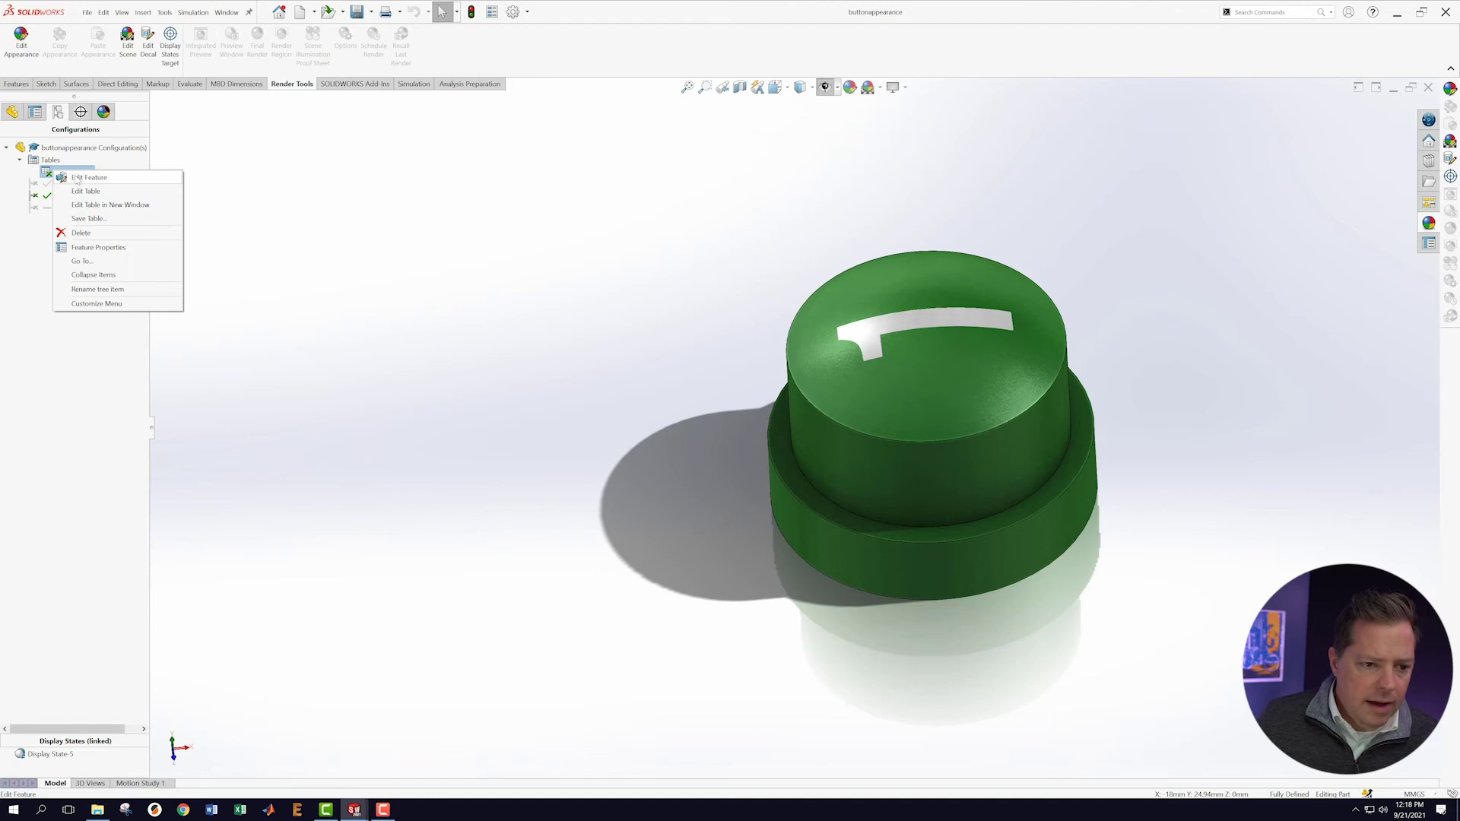
{"action": "left_click", "coordinate": [93, 193]}
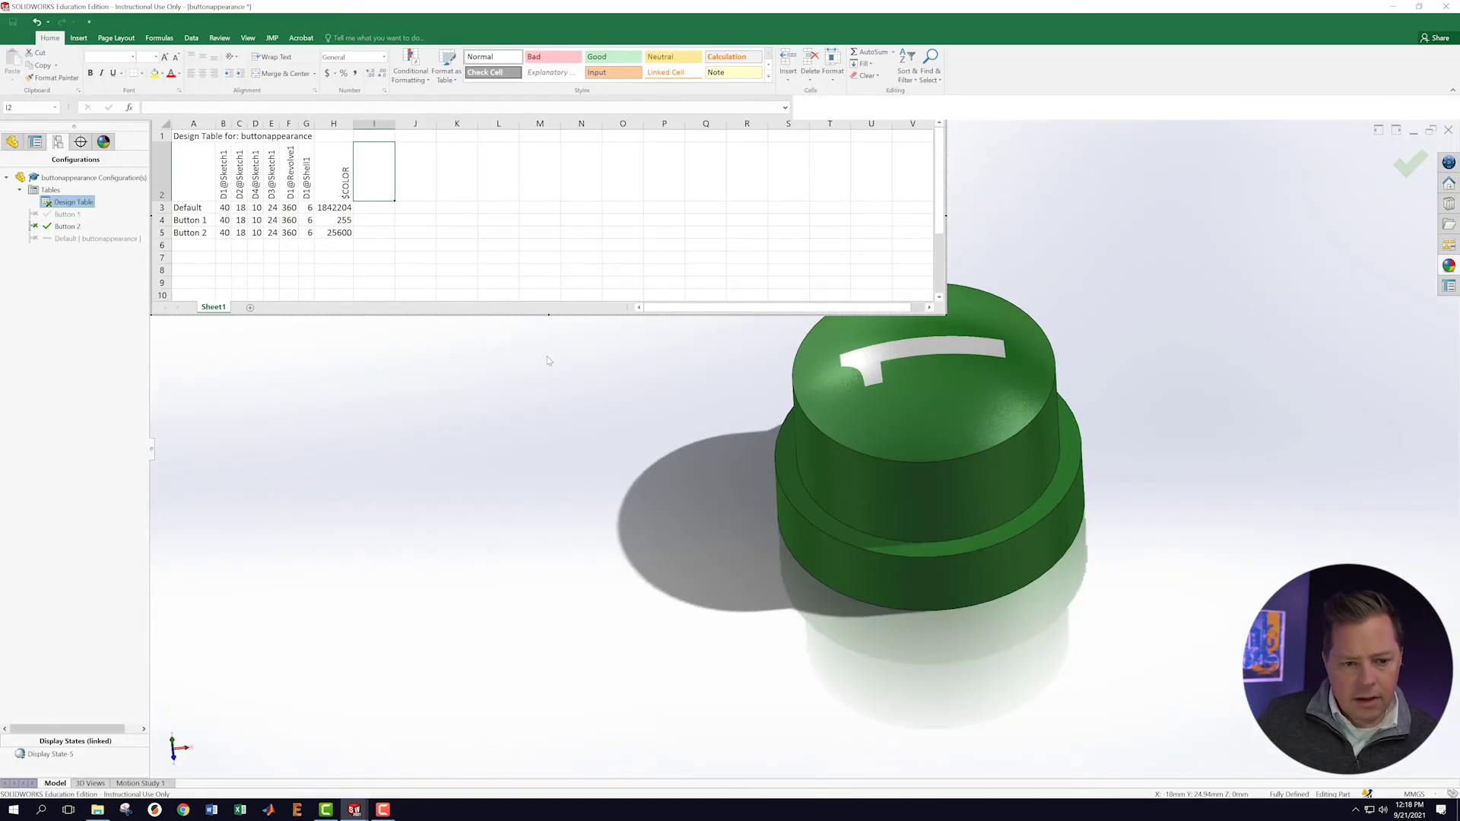
{"action": "left_click", "coordinate": [547, 361]}
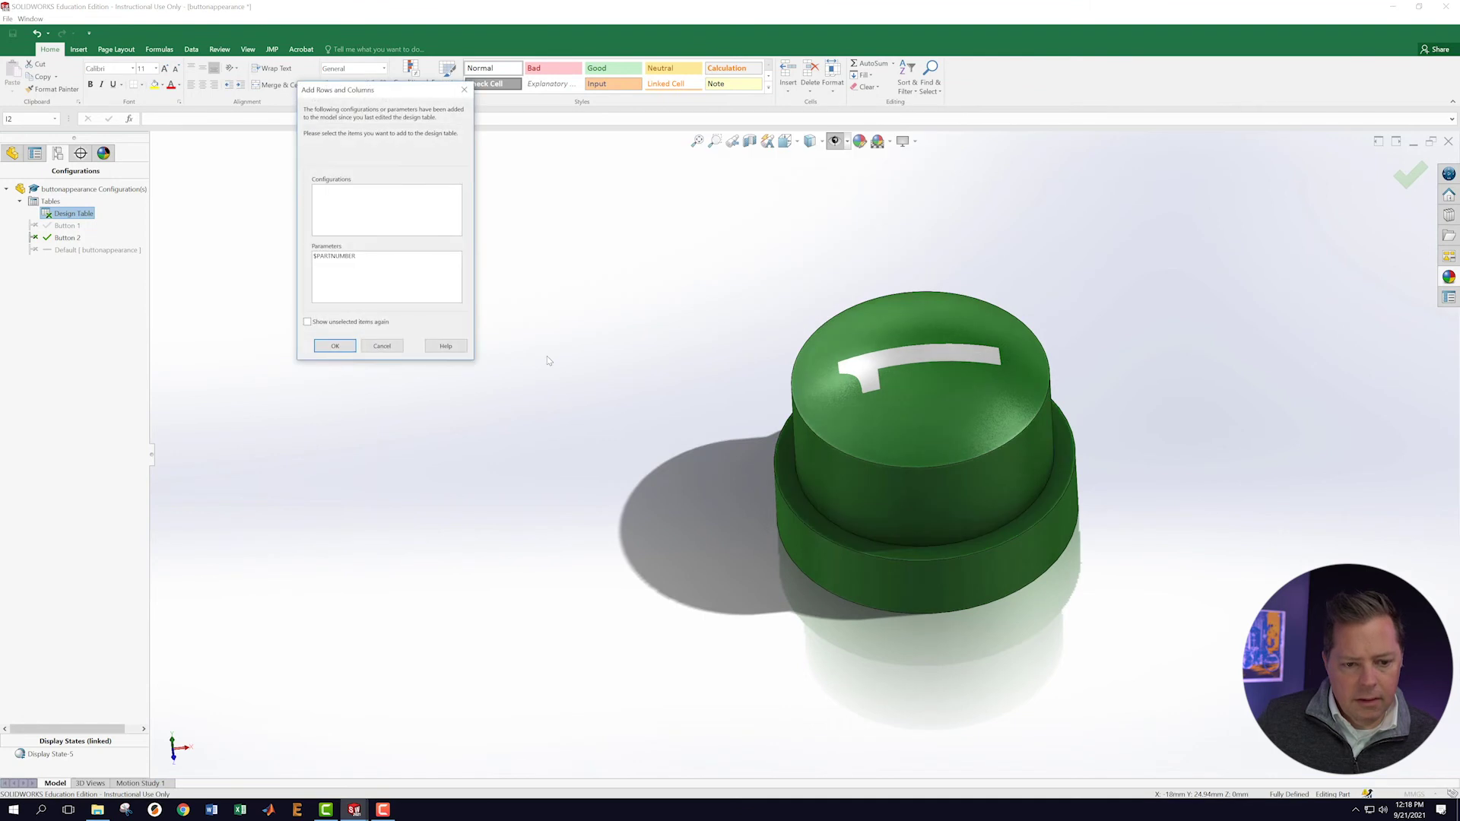
Set Button 1's design-table values to 30 in B4 and 21 in E4, then close the table.
{"action": "left_click", "coordinate": [368, 349]}
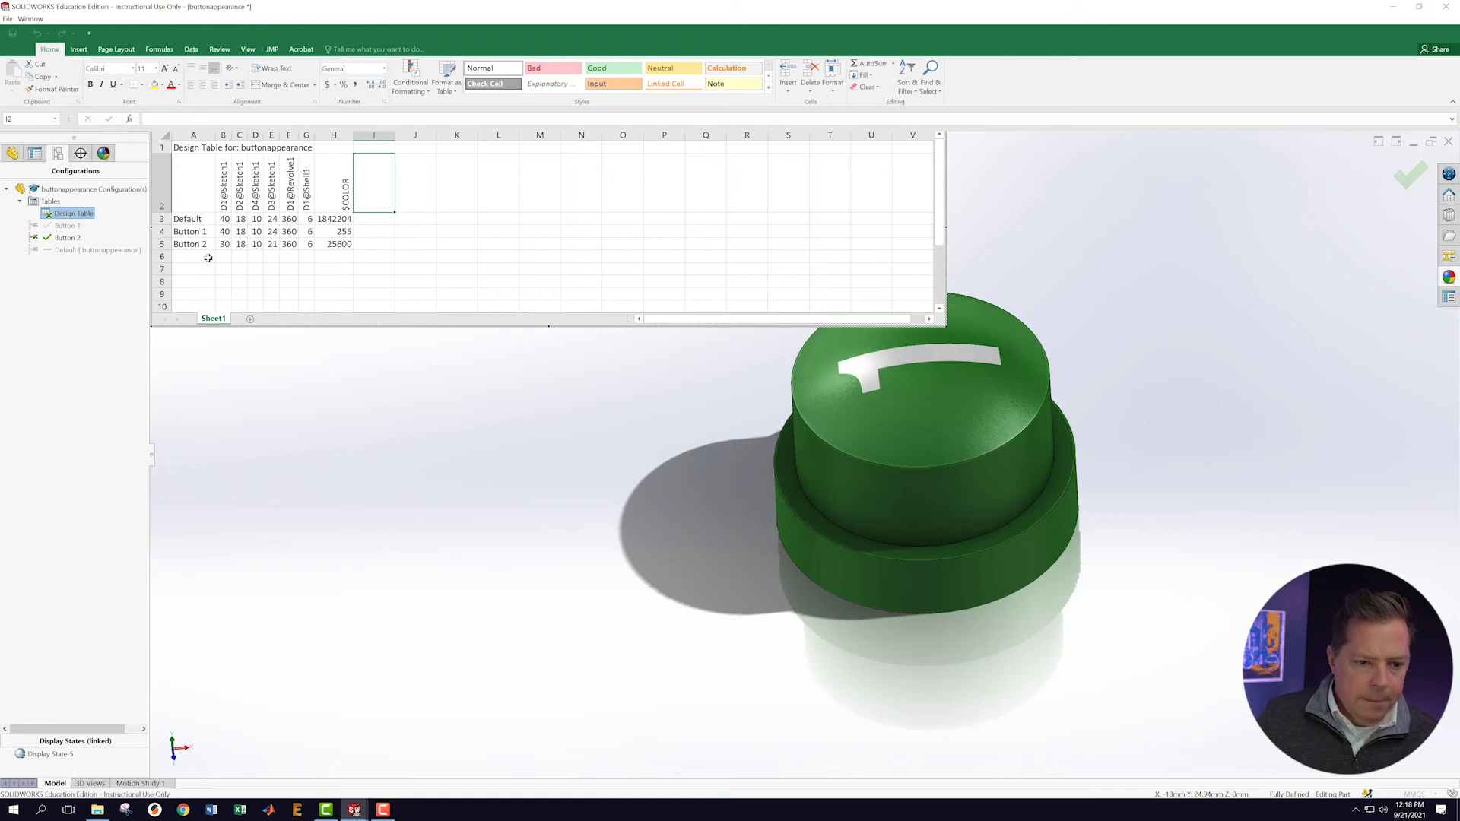
{"action": "scroll", "coordinate": [228, 242], "scroll_direction": "down", "scroll_amount": 3}
{"action": "scroll", "coordinate": [234, 244], "scroll_direction": "up", "scroll_amount": 3}
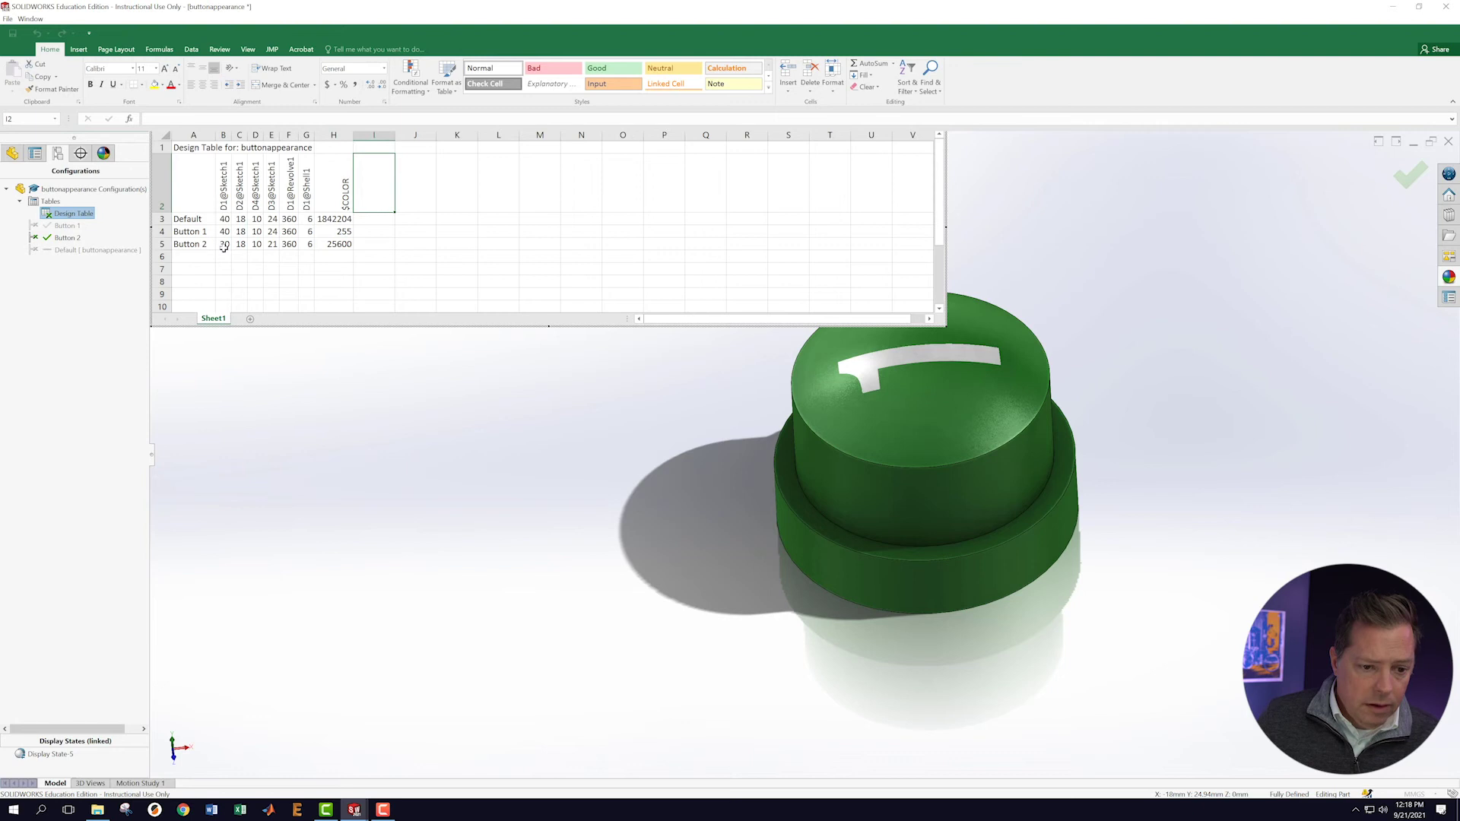
{"action": "double_click", "coordinate": [224, 231]}
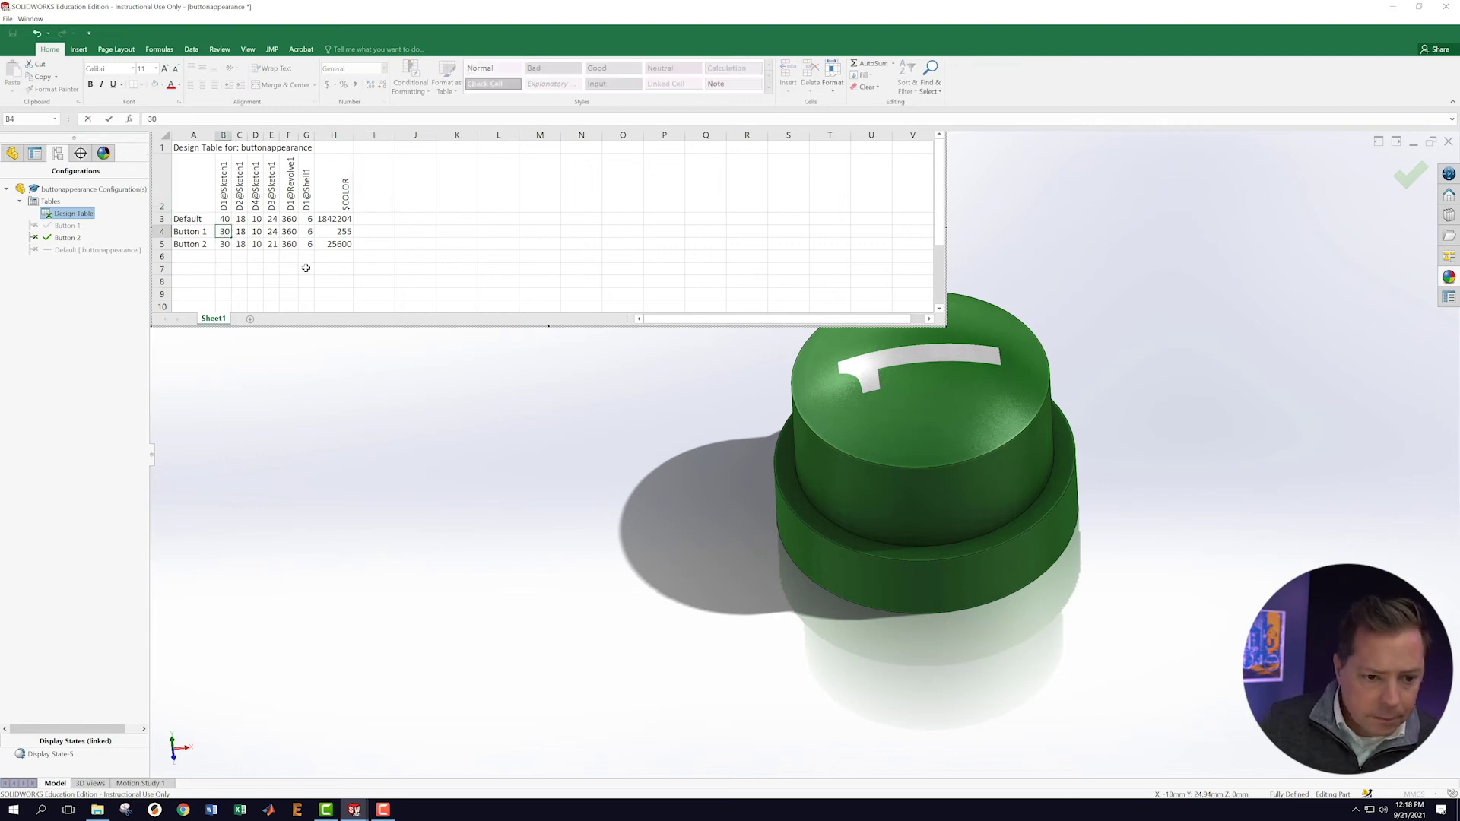
{"action": "left_click", "coordinate": [289, 281]}
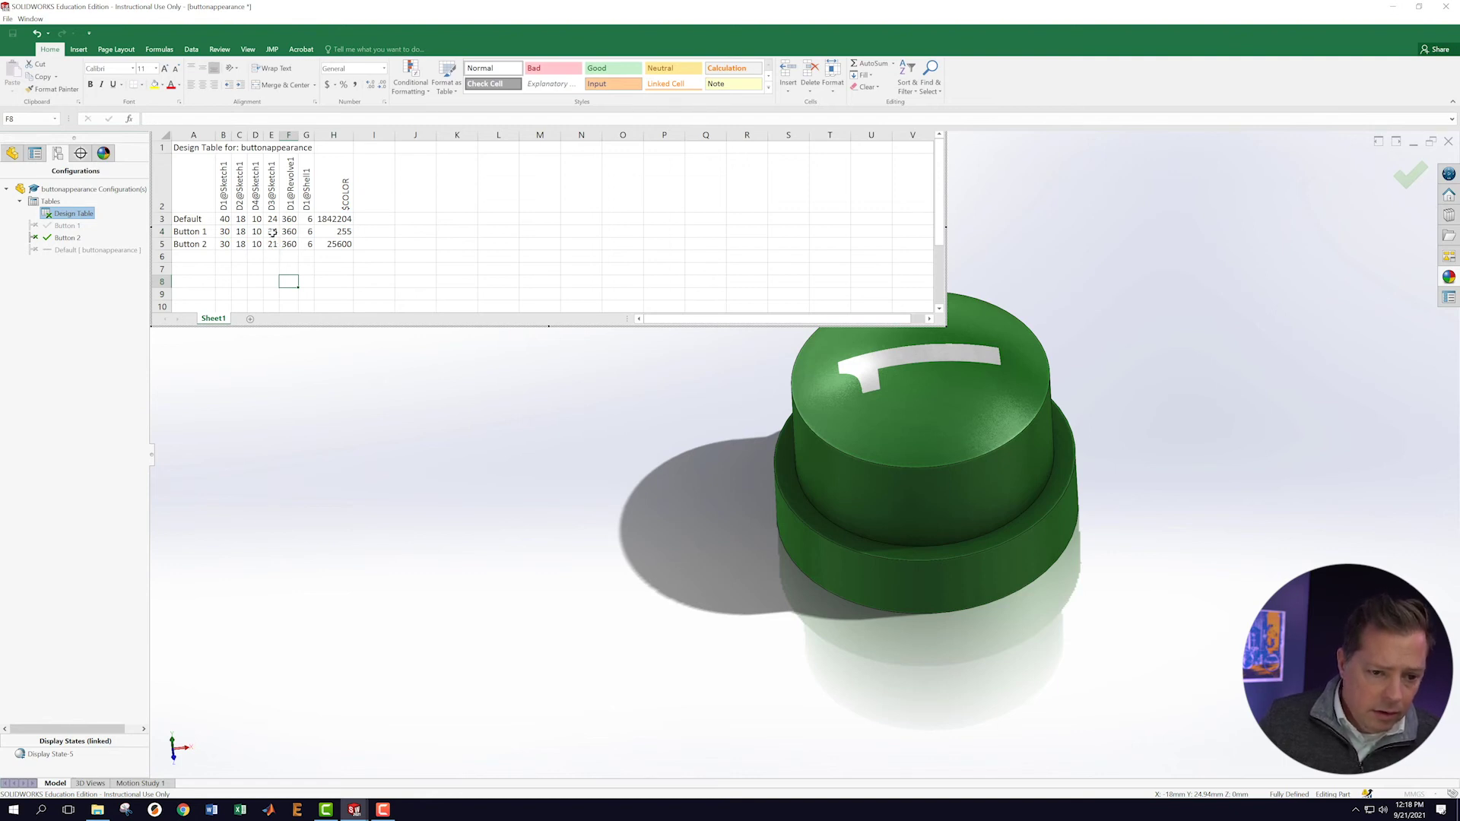
{"action": "left_click", "coordinate": [273, 231]}
{"action": "type", "text": "24"}
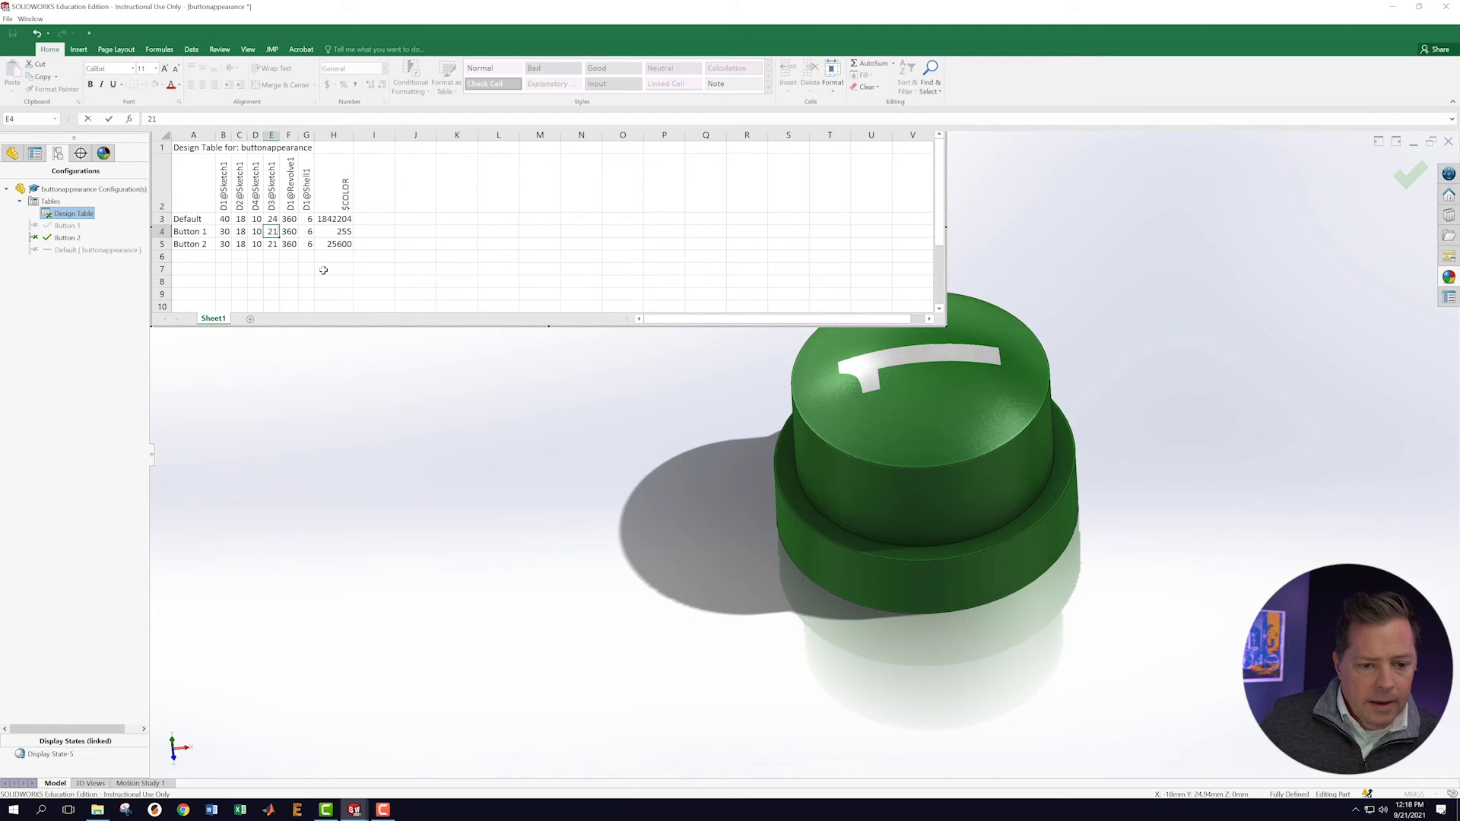
{"action": "left_click", "coordinate": [324, 270]}
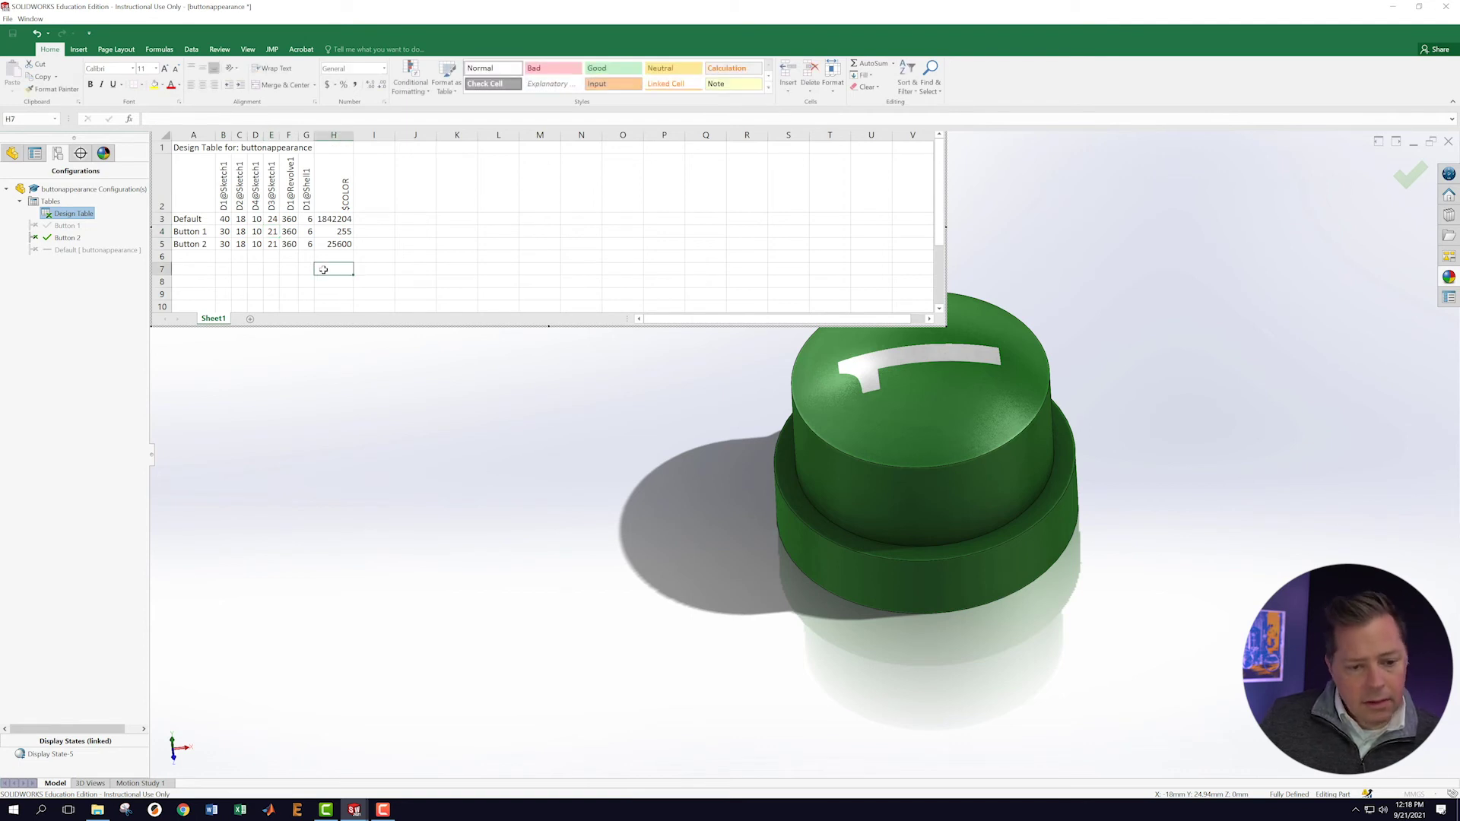
{"action": "left_click", "coordinate": [491, 473]}
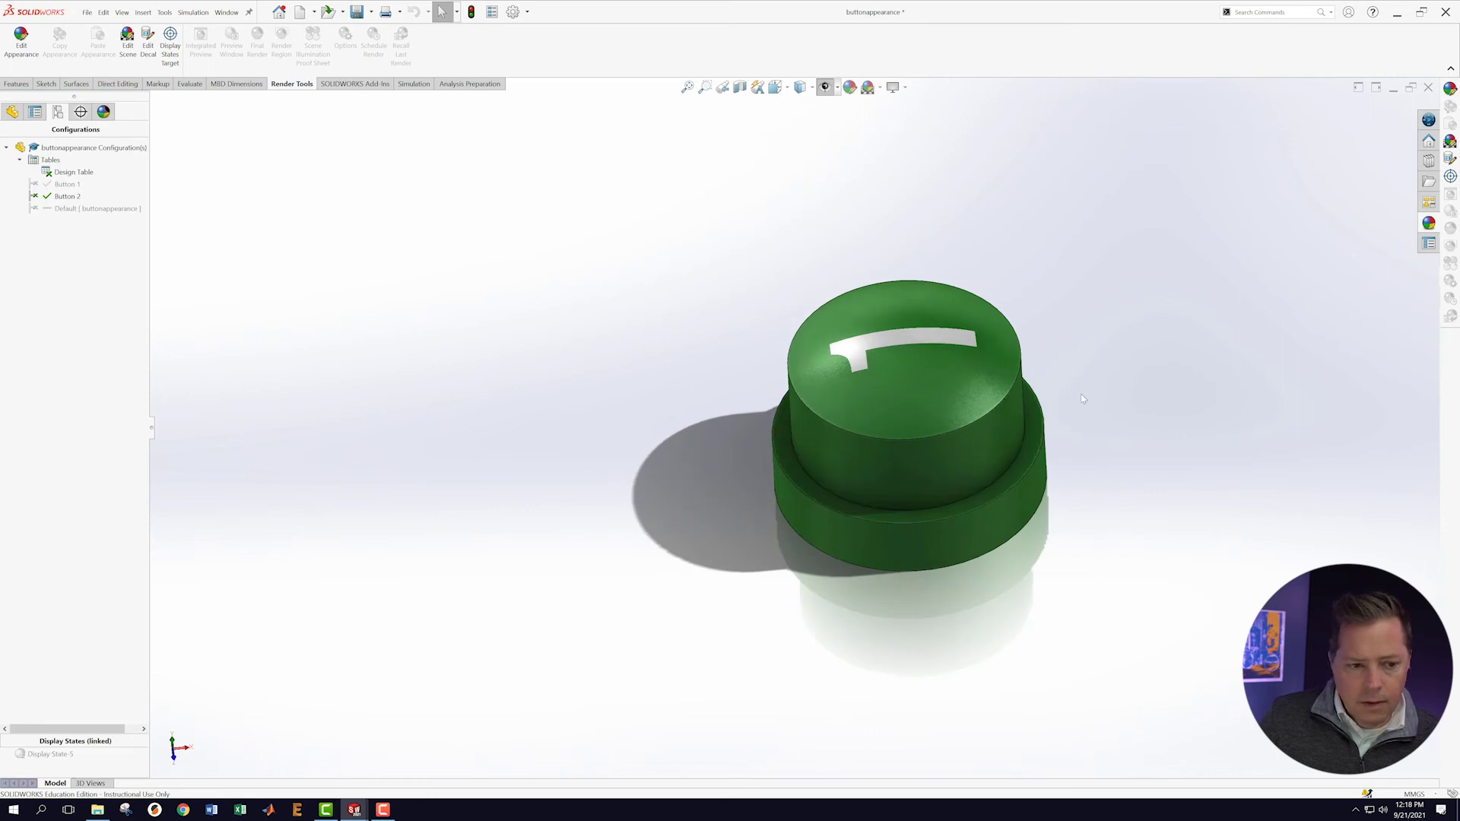
Activate the Button 1 configuration and save the button part.
{"action": "double_click", "coordinate": [59, 184]}
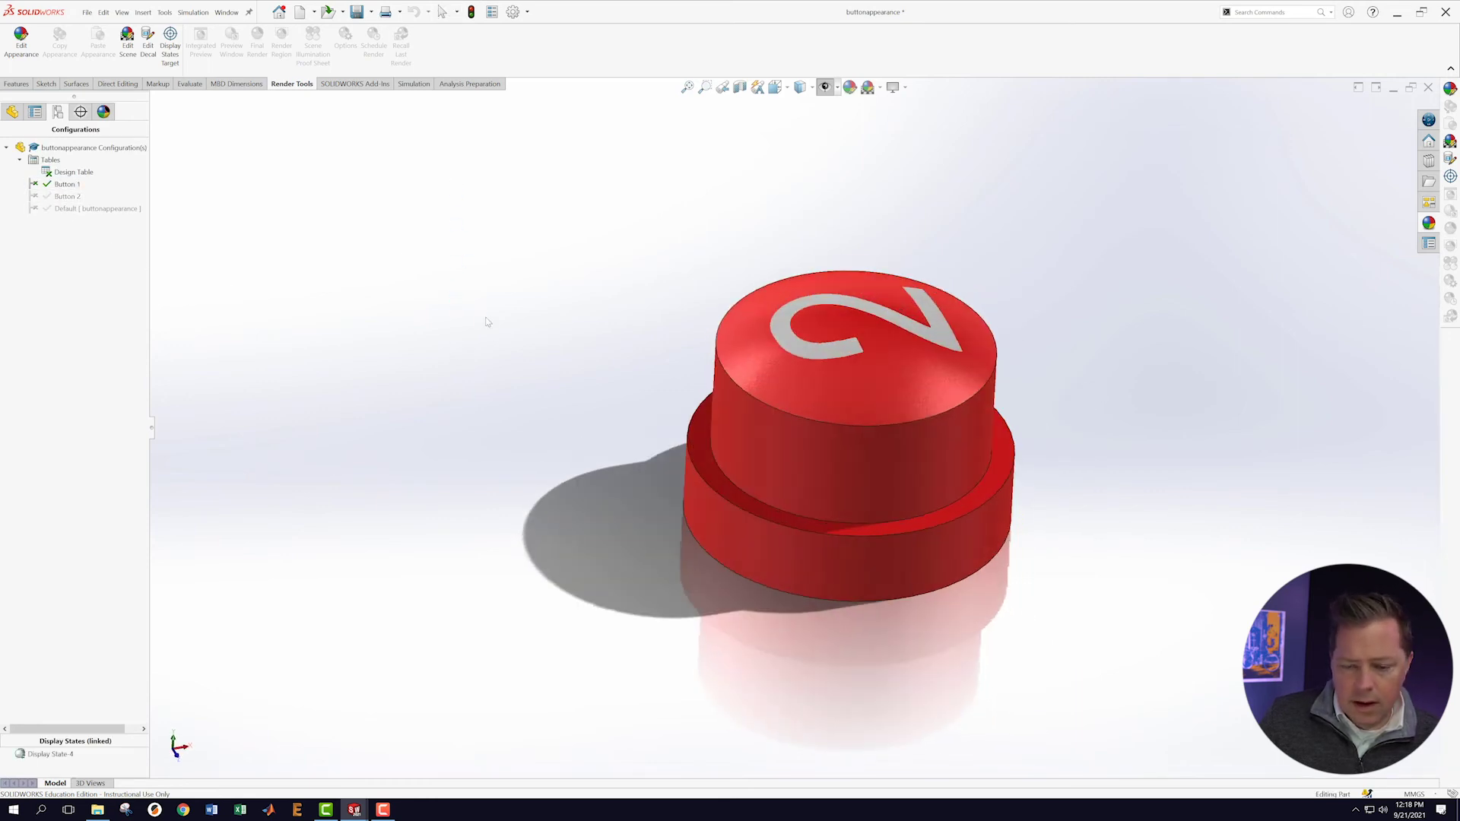
{"action": "left_click", "coordinate": [86, 12]}
{"action": "left_click", "coordinate": [119, 143]}
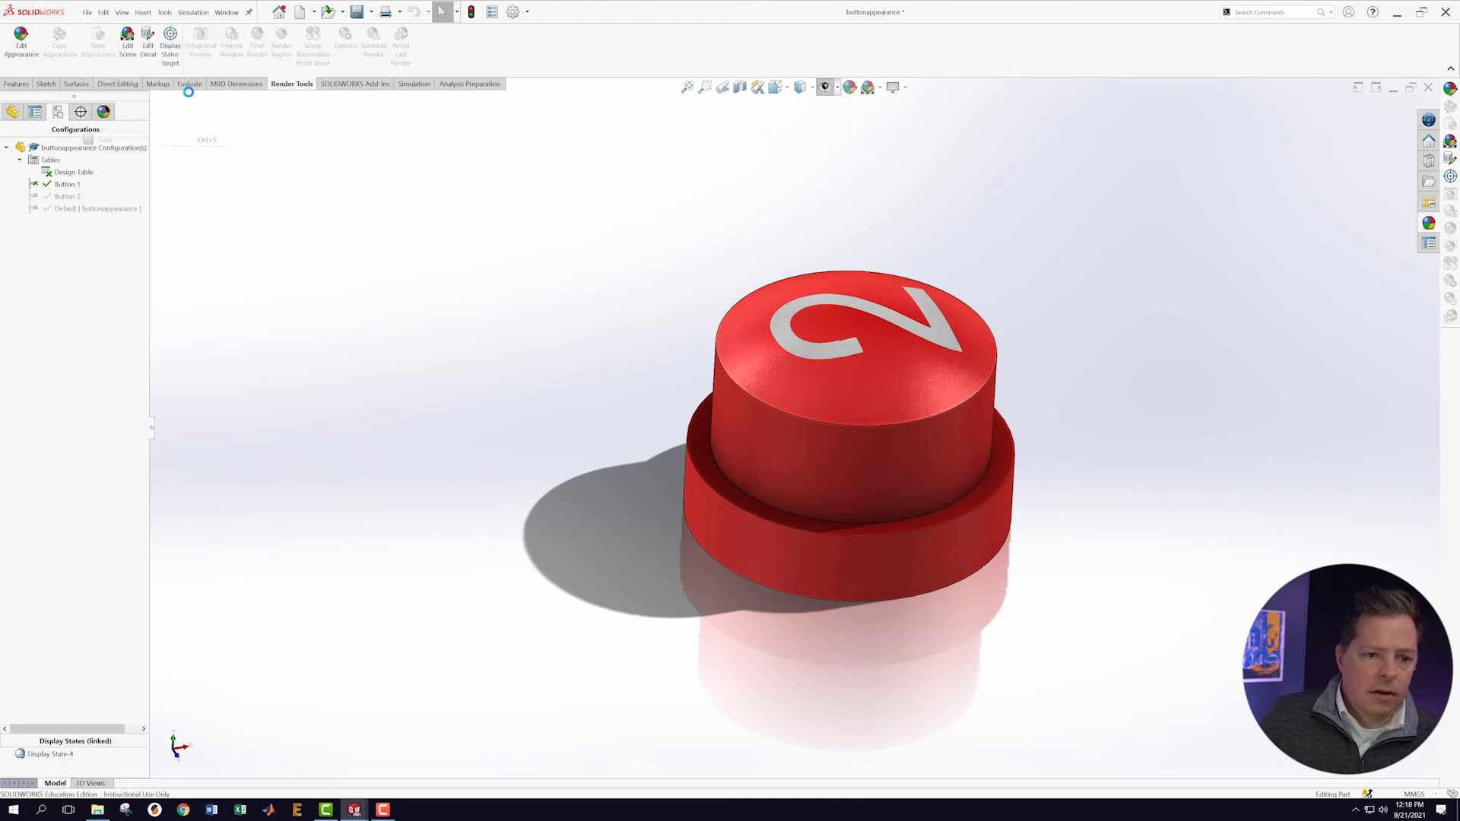
Bring up the Assem3 assembly and orbit it to inspect both numbered buttons.
{"action": "left_click", "coordinate": [227, 12]}
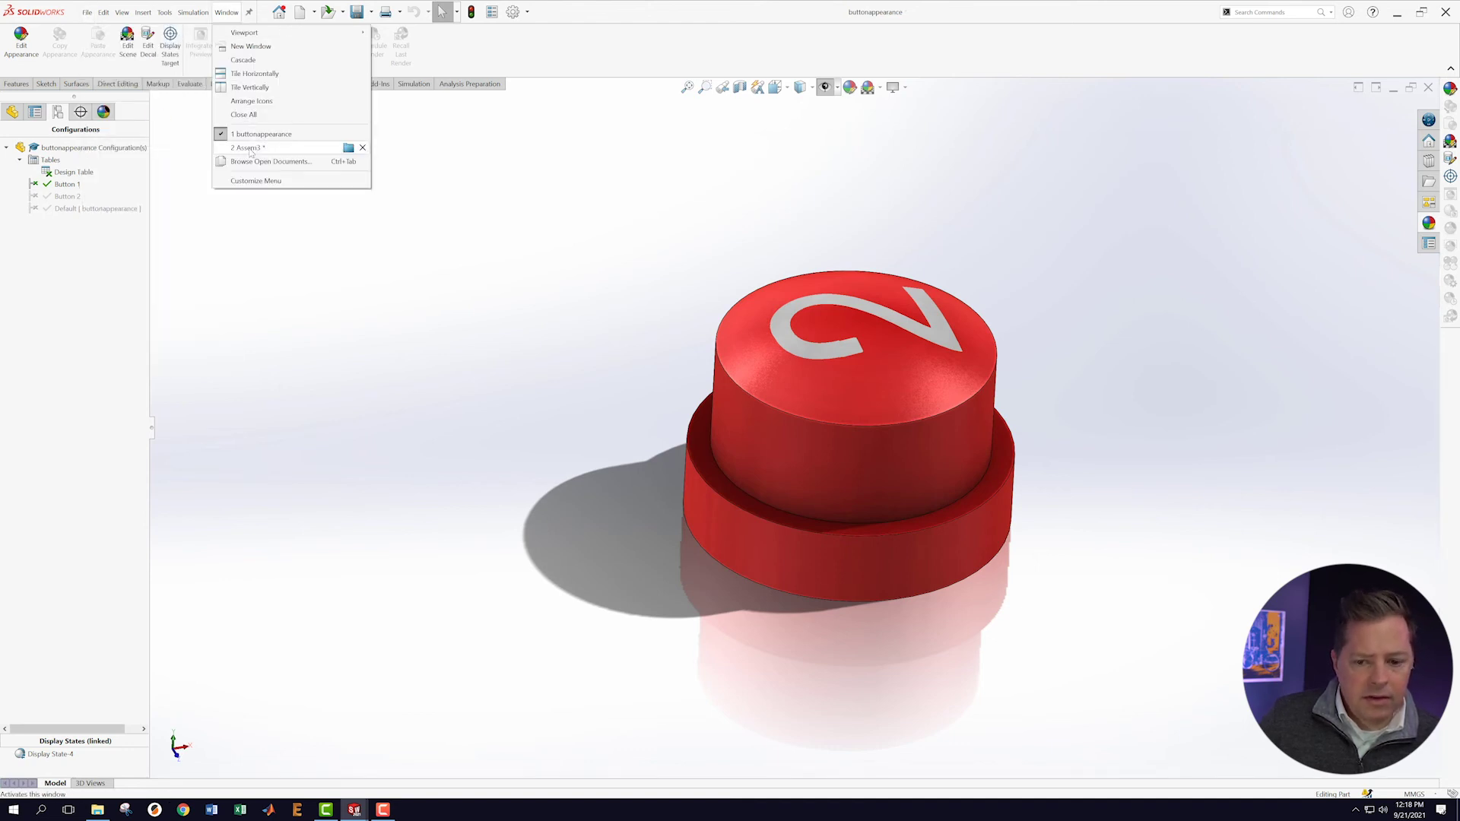
{"action": "left_click", "coordinate": [248, 147]}
{"action": "middle_click_drag", "start_coordinate": [677, 346], "coordinate": [840, 343]}
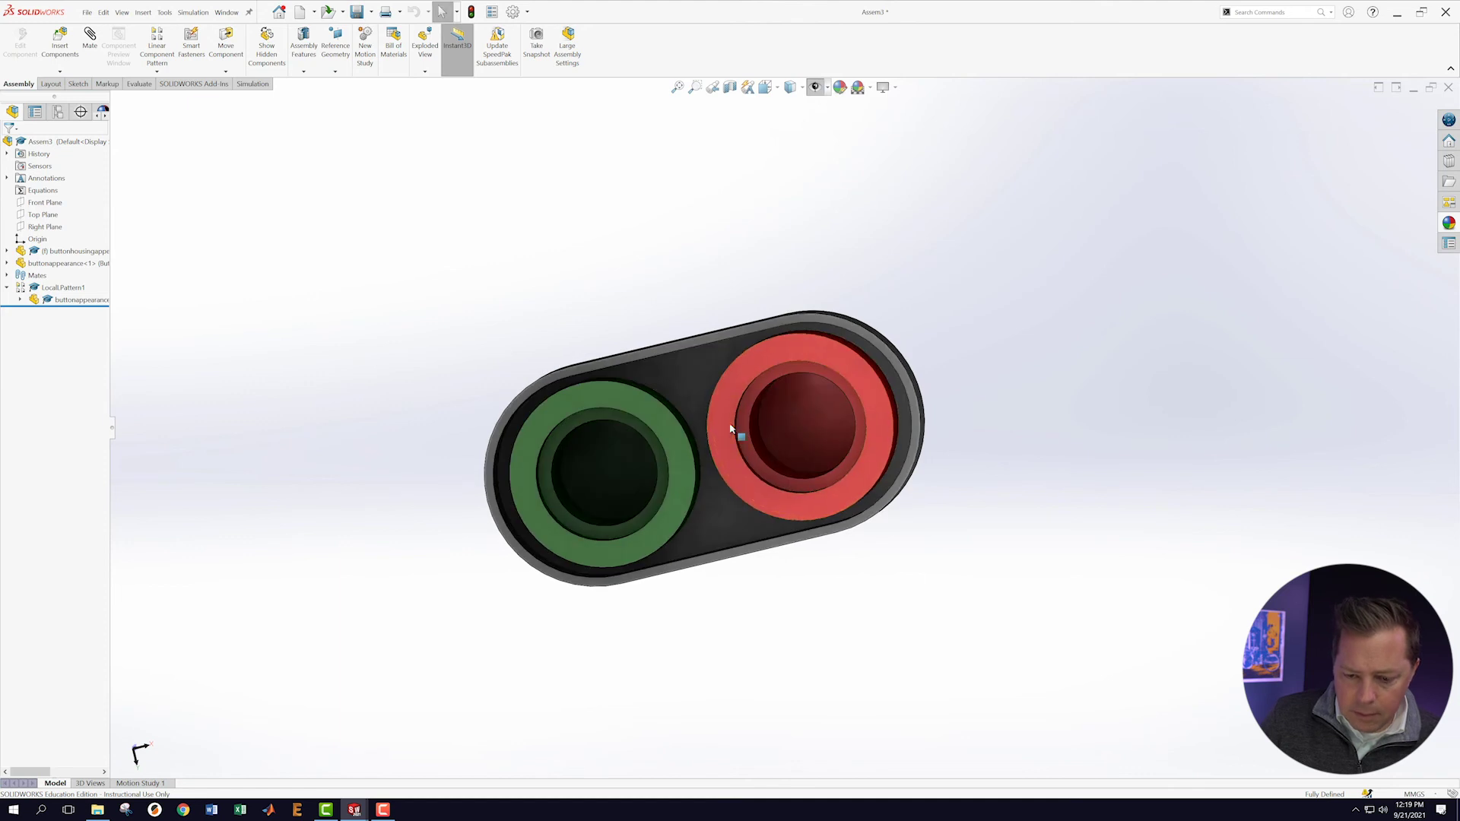
{"action": "middle_click_drag", "start_coordinate": [674, 289], "coordinate": [791, 541]}
{"action": "scroll", "coordinate": [801, 518], "scroll_direction": "down", "scroll_amount": 3}
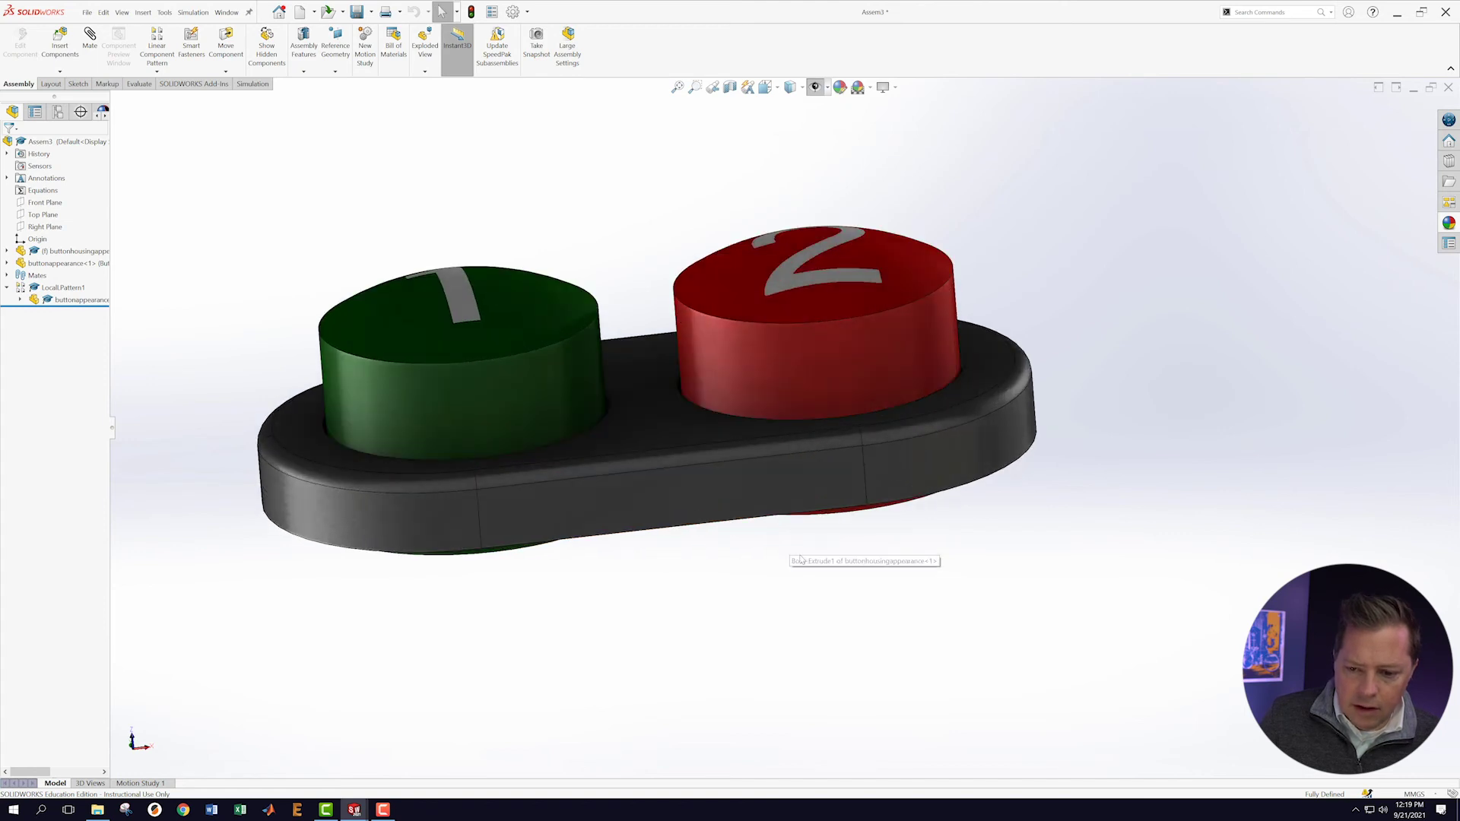
{"action": "middle_click_drag", "start_coordinate": [873, 572], "coordinate": [859, 541]}
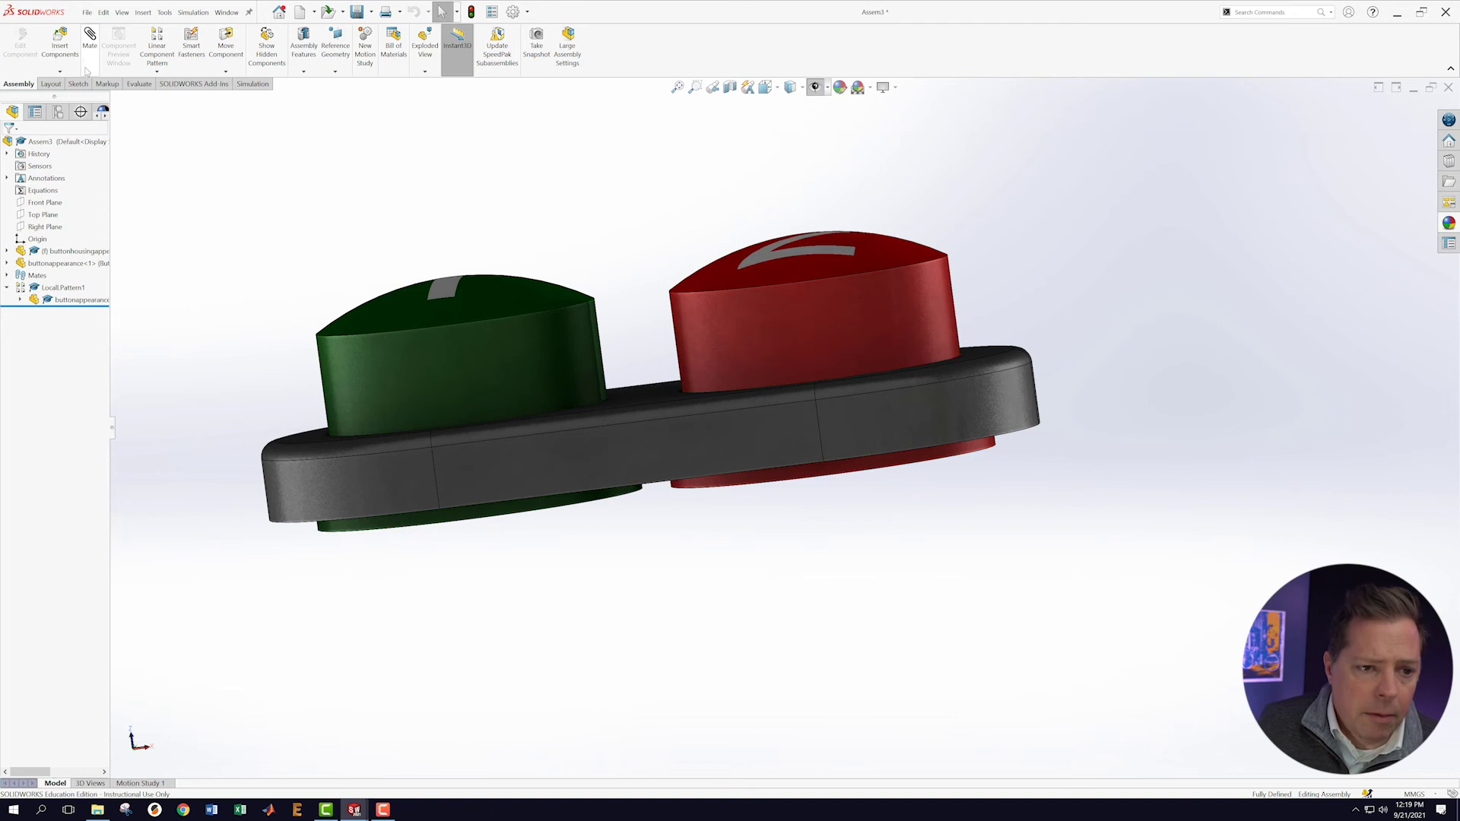
{"action": "left_click", "coordinate": [138, 84]}
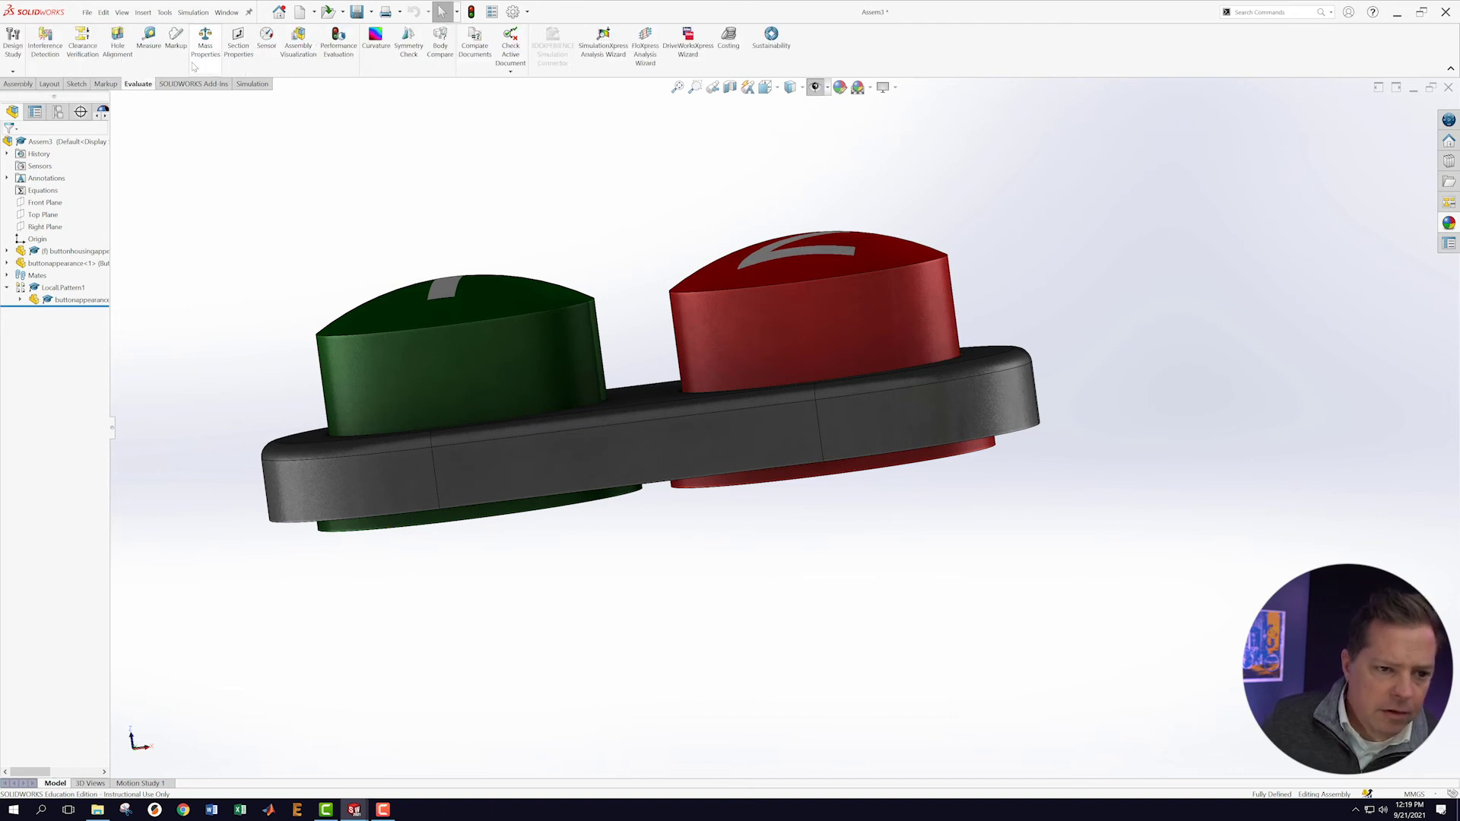
Measure the red button's cylindrical side face with XYZ components shown.
{"action": "left_click", "coordinate": [149, 40]}
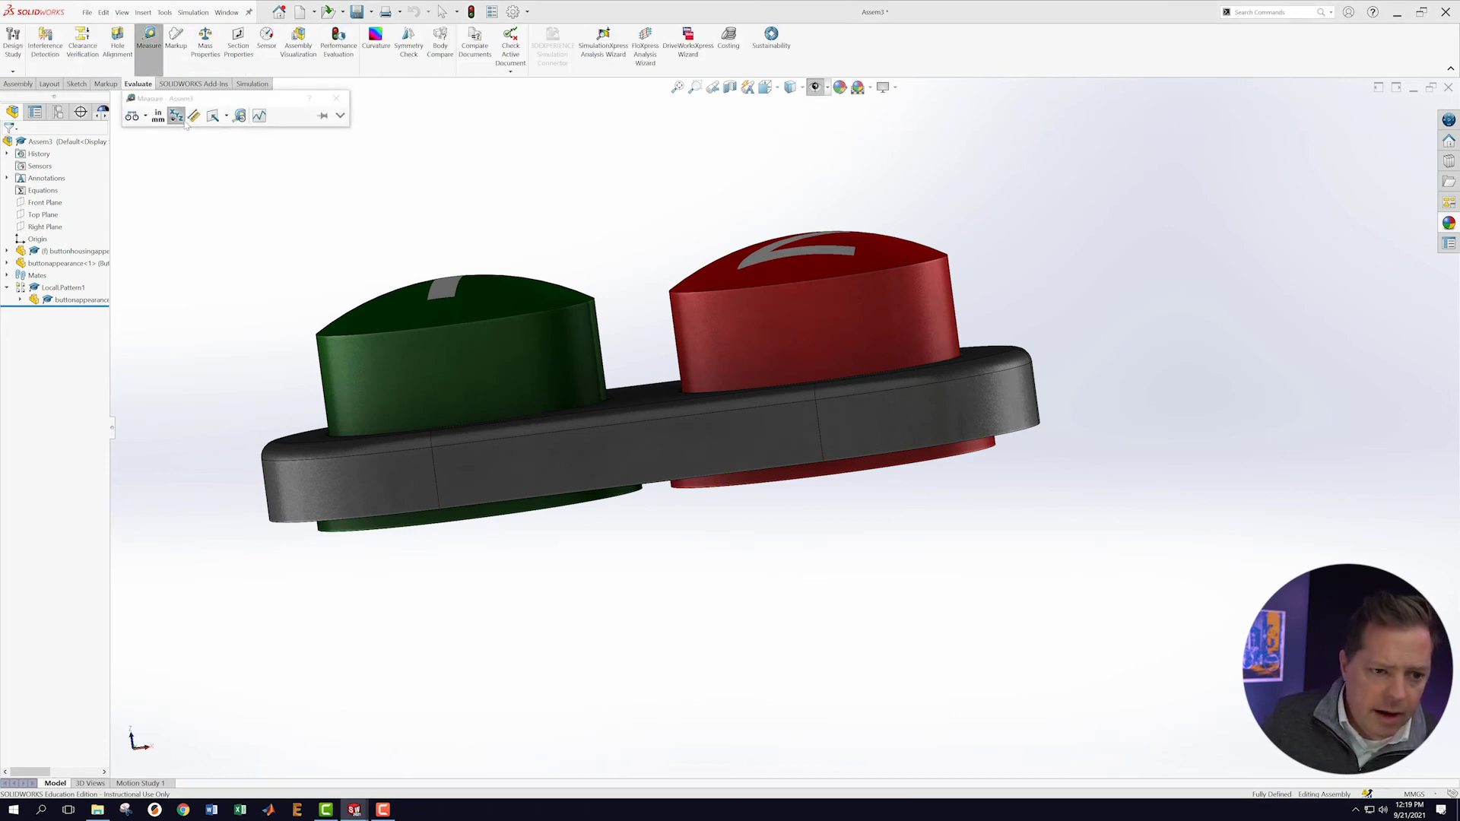
{"action": "left_click", "coordinate": [174, 128]}
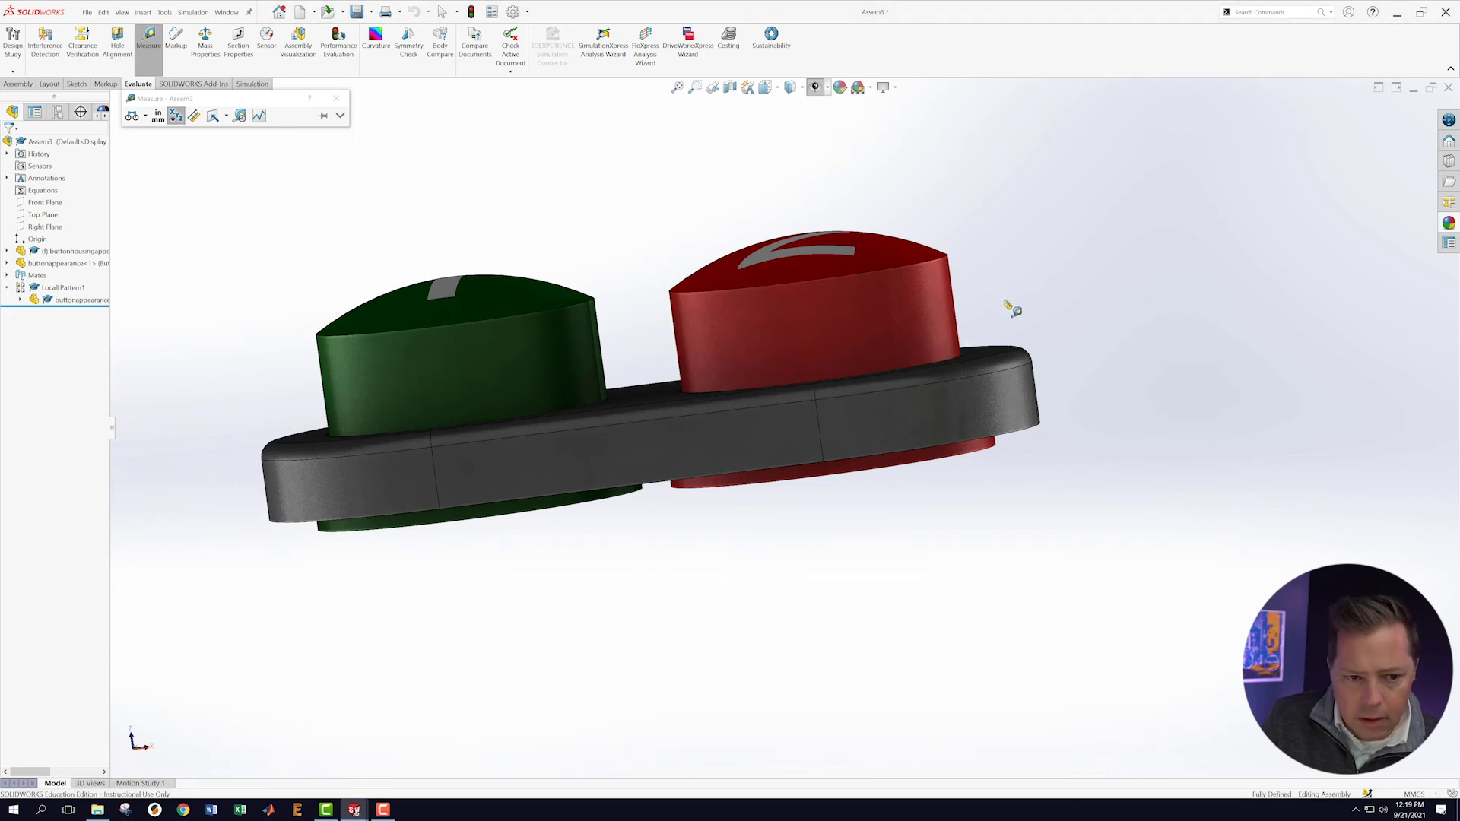
{"action": "scroll", "coordinate": [1012, 309], "scroll_direction": "down", "scroll_amount": 3}
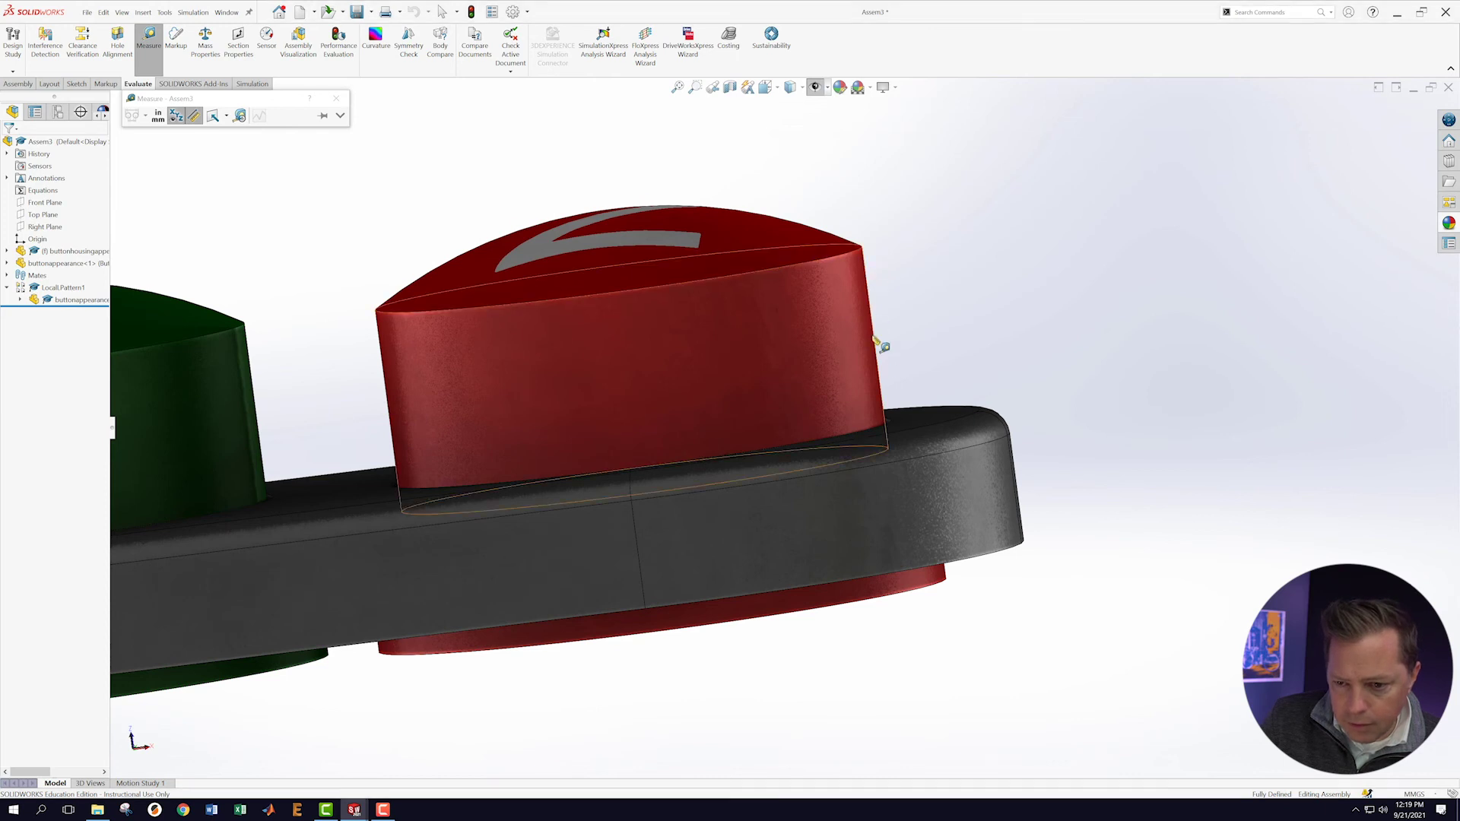
{"action": "left_click", "coordinate": [897, 421]}
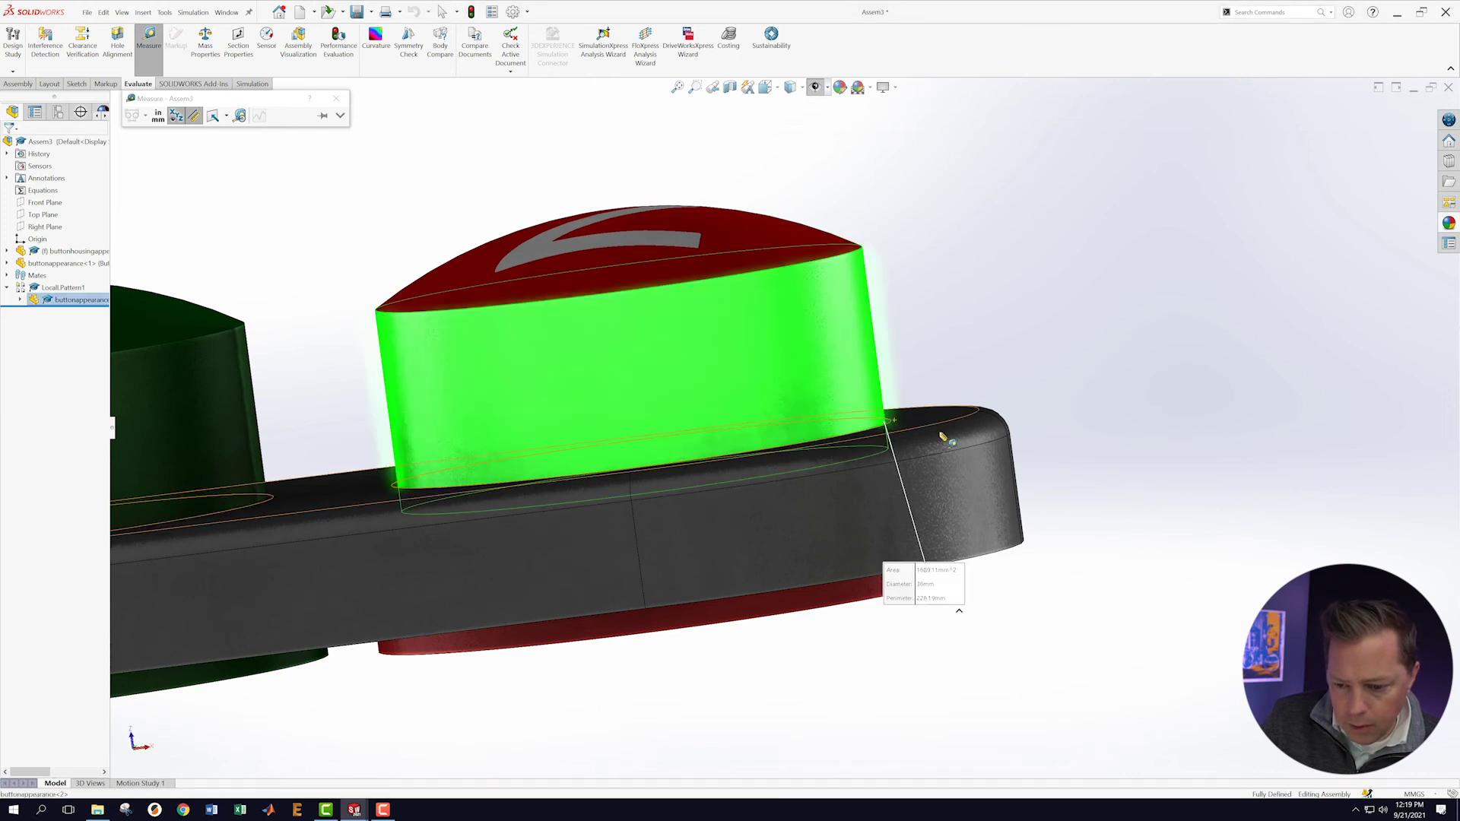
{"action": "middle_click_drag", "start_coordinate": [984, 329], "coordinate": [654, 287]}
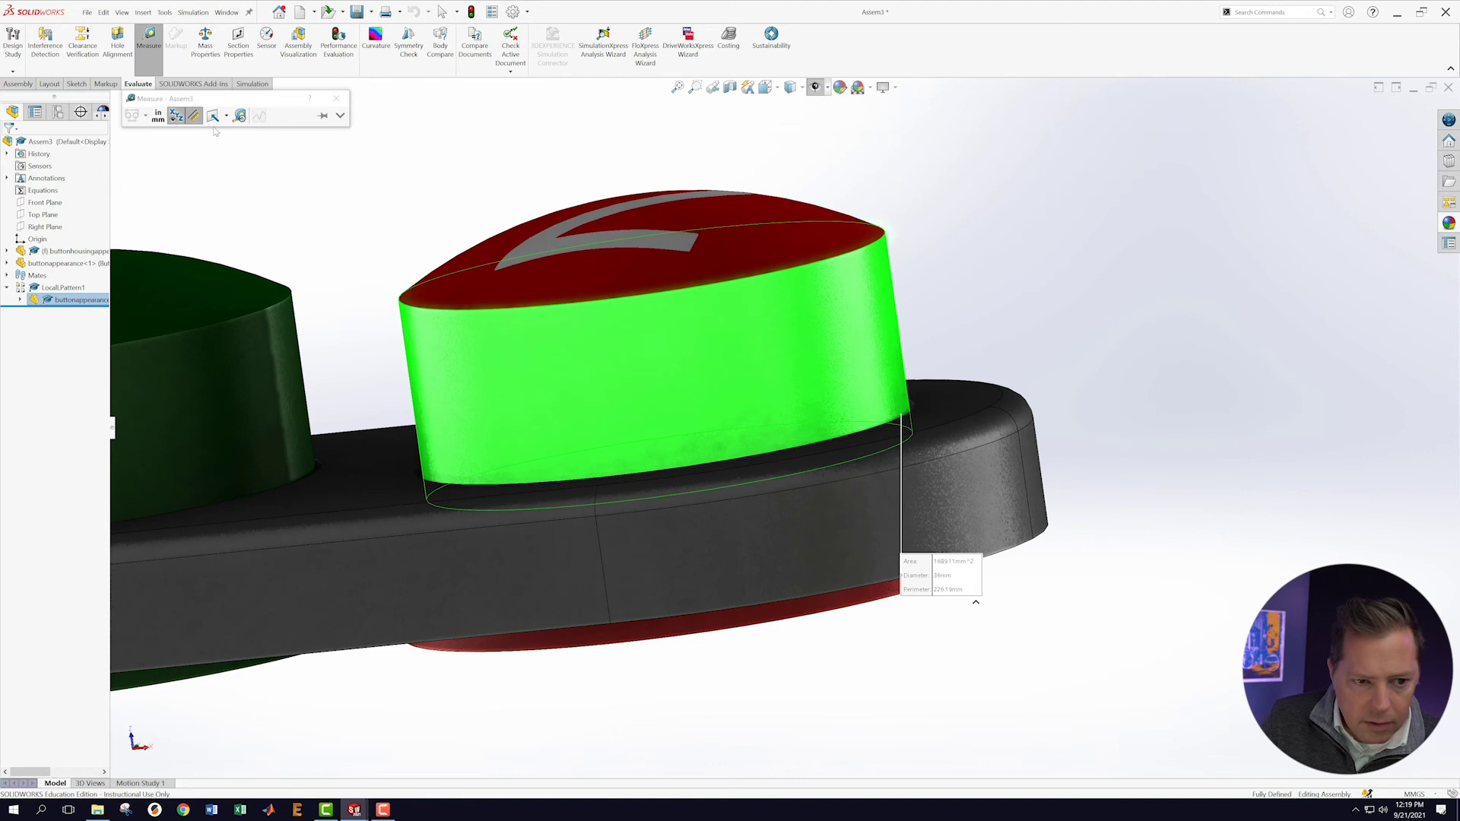
{"action": "left_click", "coordinate": [961, 205]}
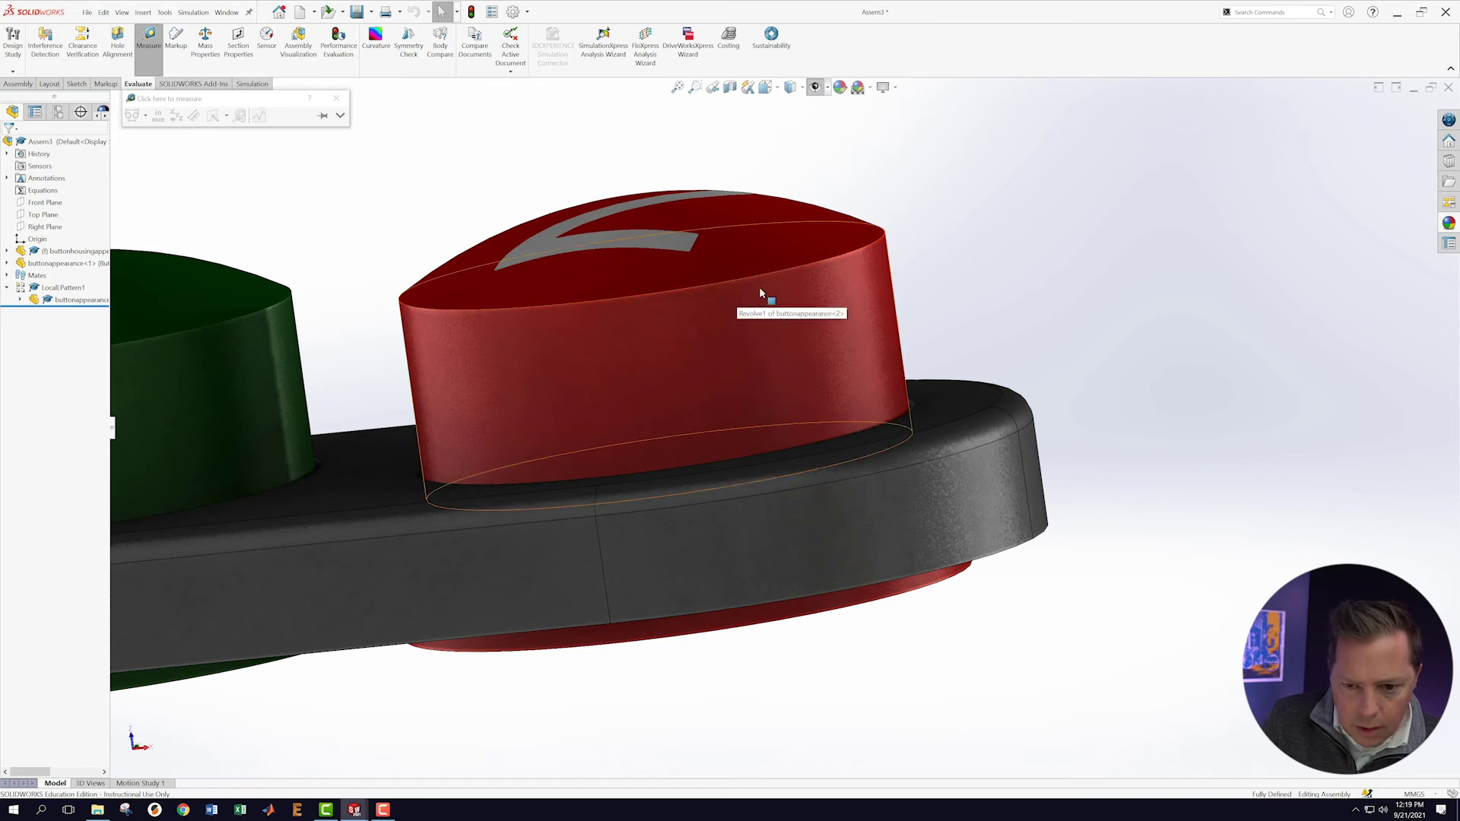
{"action": "left_click", "coordinate": [336, 98]}
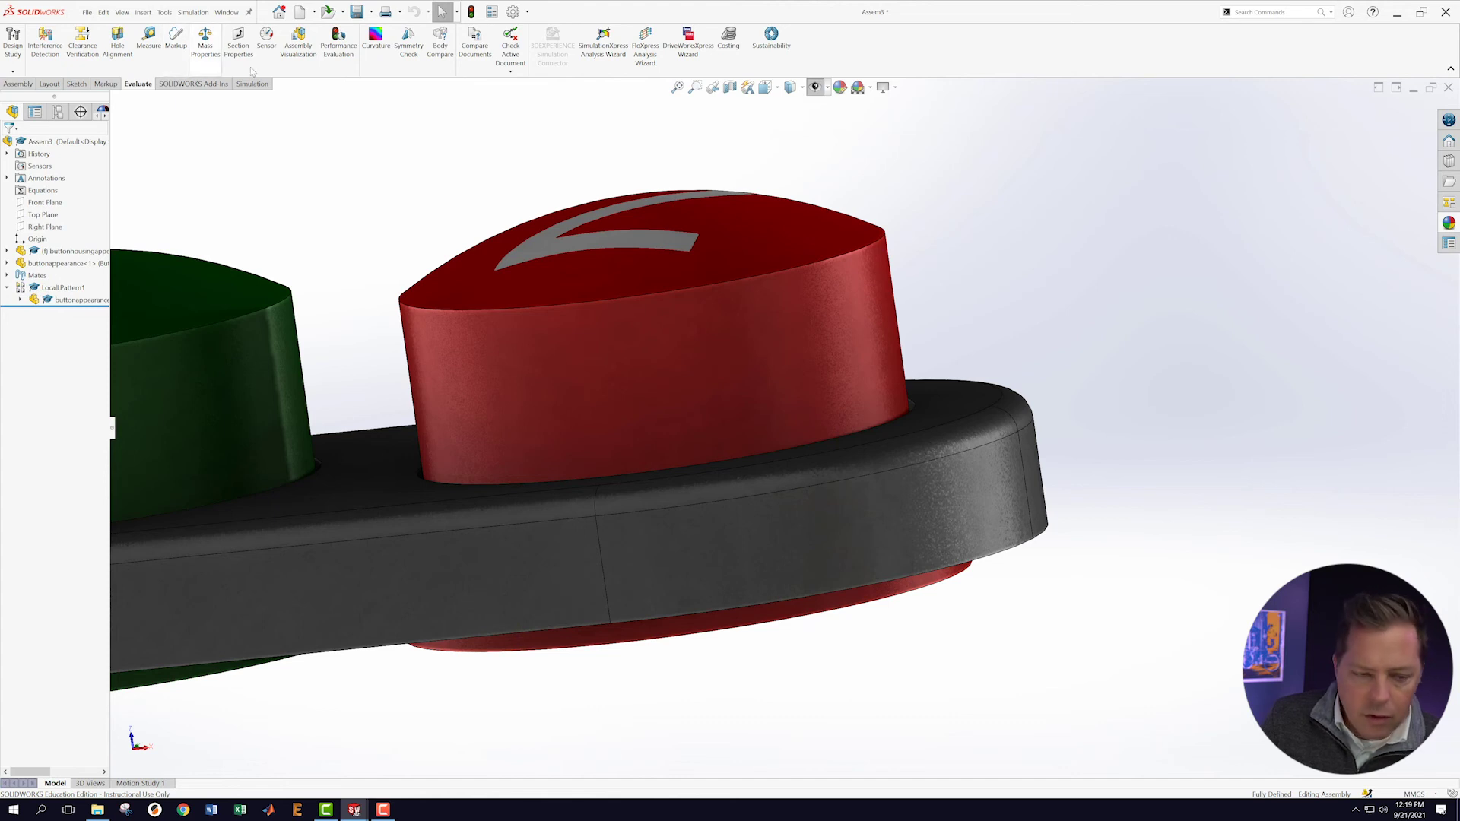
Measure the distance from the red button to the housing's top face.
{"action": "left_click", "coordinate": [149, 40]}
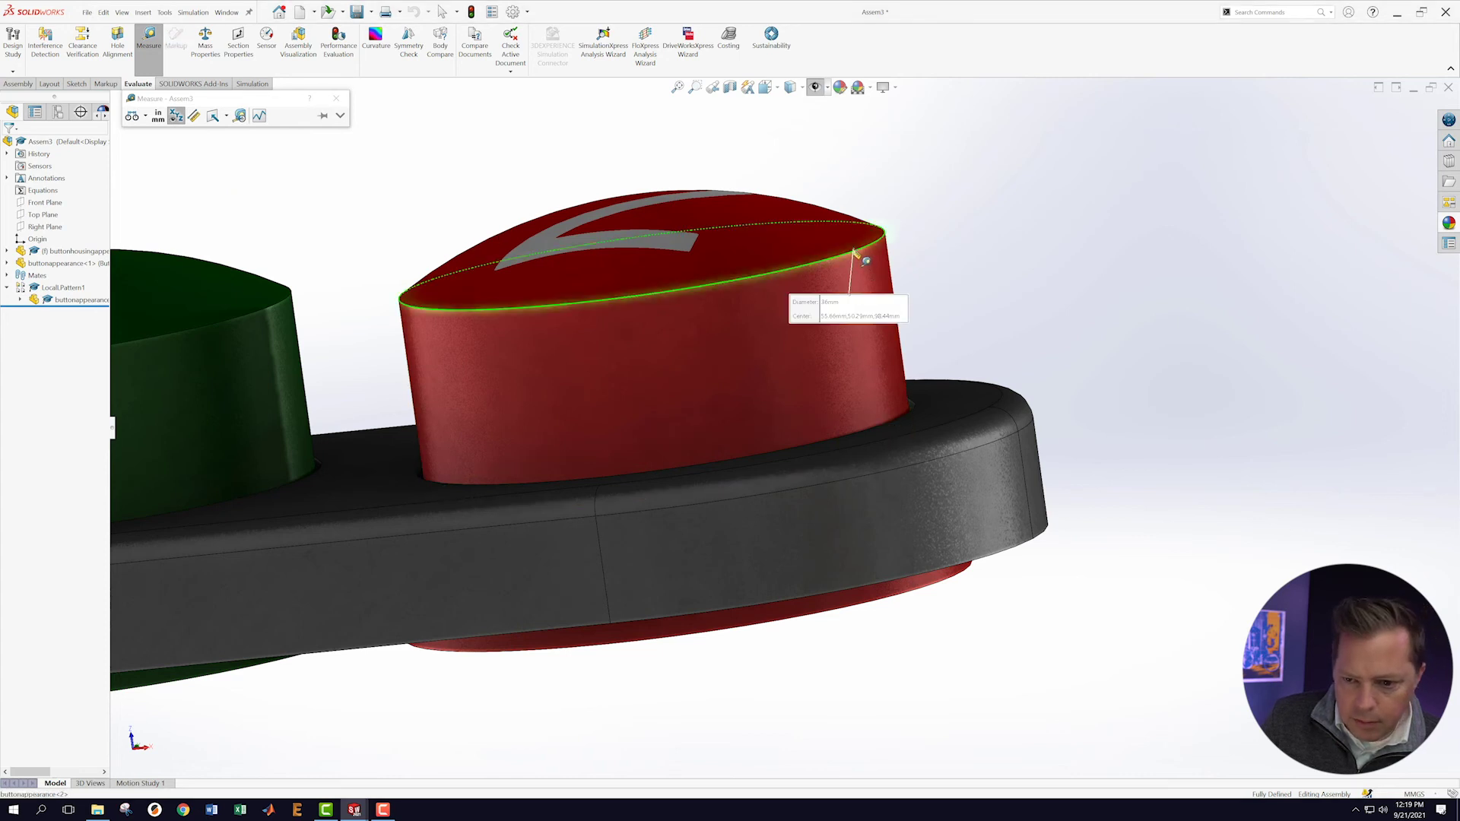
{"action": "left_click", "coordinate": [943, 407]}
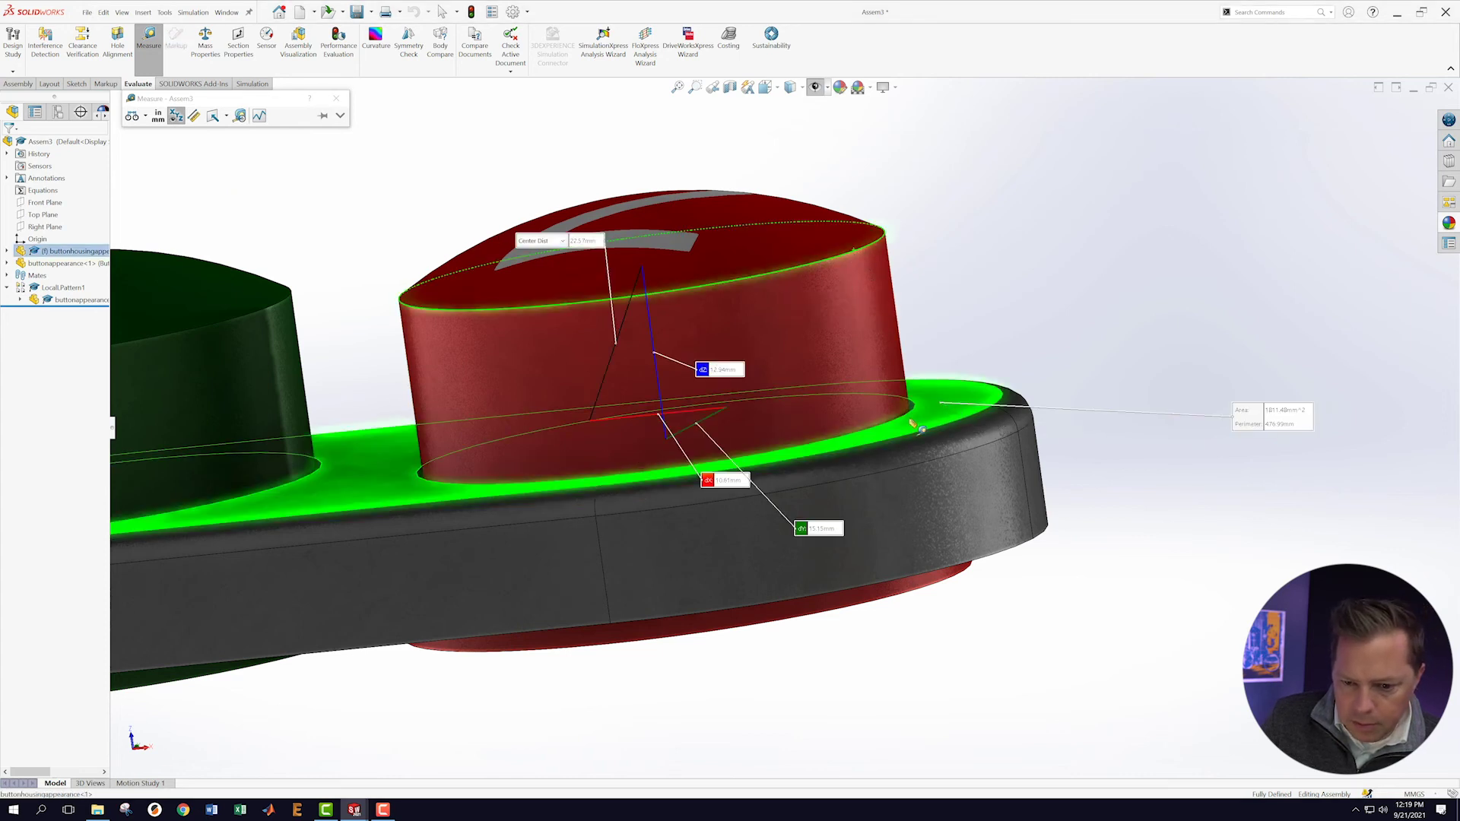
{"action": "middle_click_drag", "start_coordinate": [753, 404], "coordinate": [755, 362]}
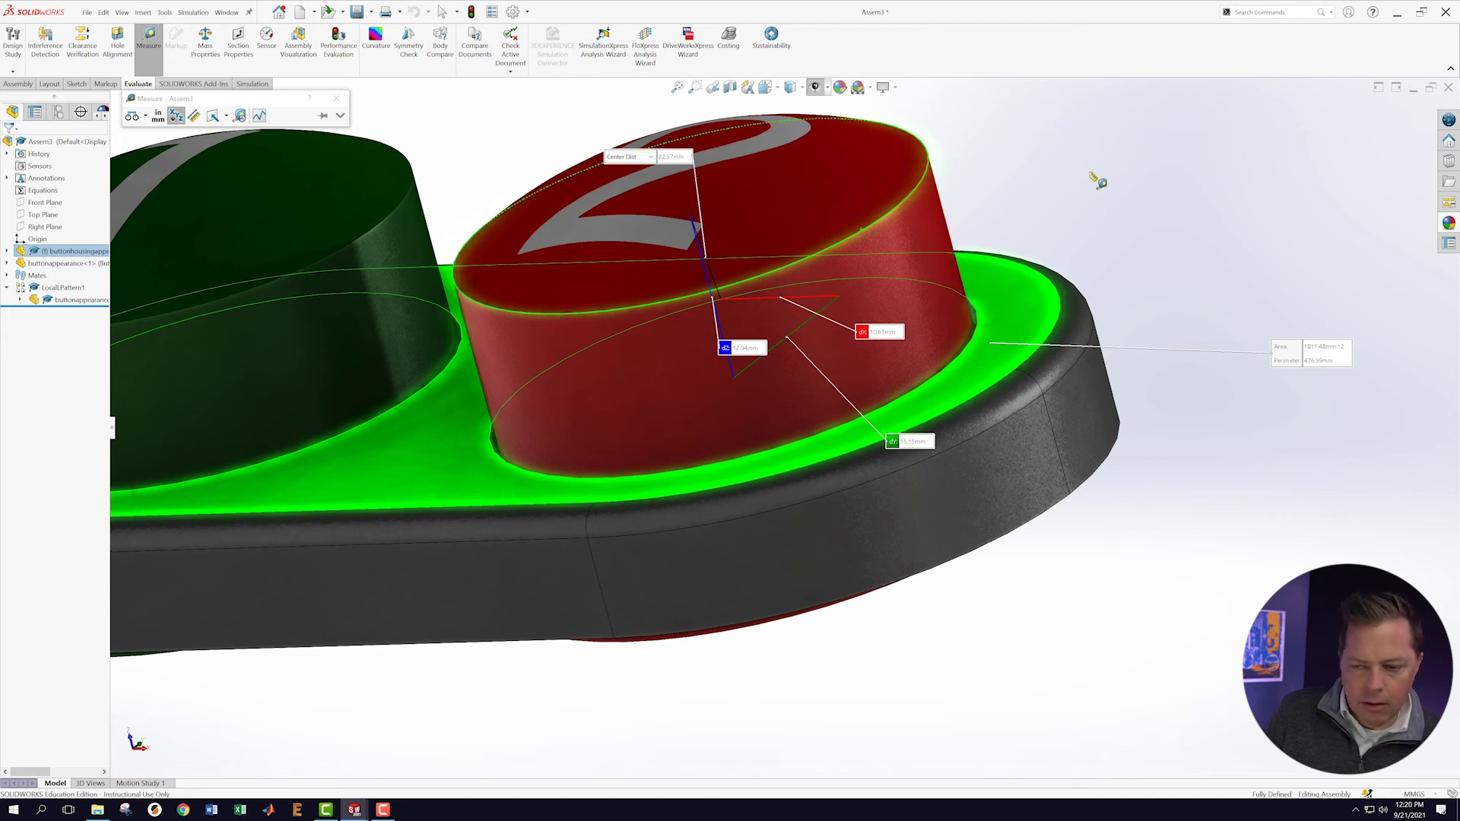
{"action": "left_click", "coordinate": [1019, 189]}
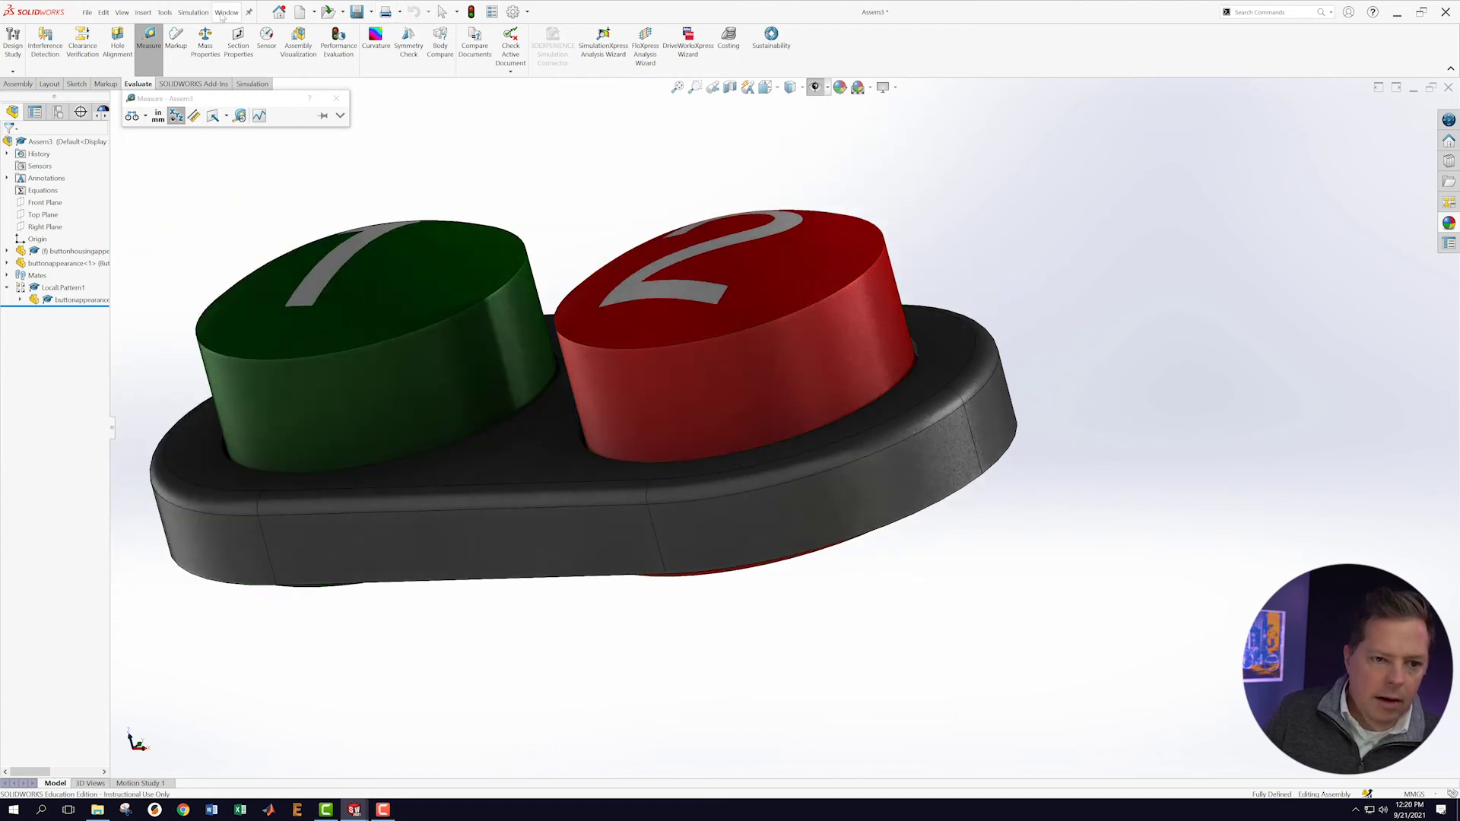
{"action": "left_click", "coordinate": [223, 14]}
Switch to buttonappearance, activate the black Default configuration, and bring up Sketch1 under Revolve1.
{"action": "left_click", "coordinate": [251, 138]}
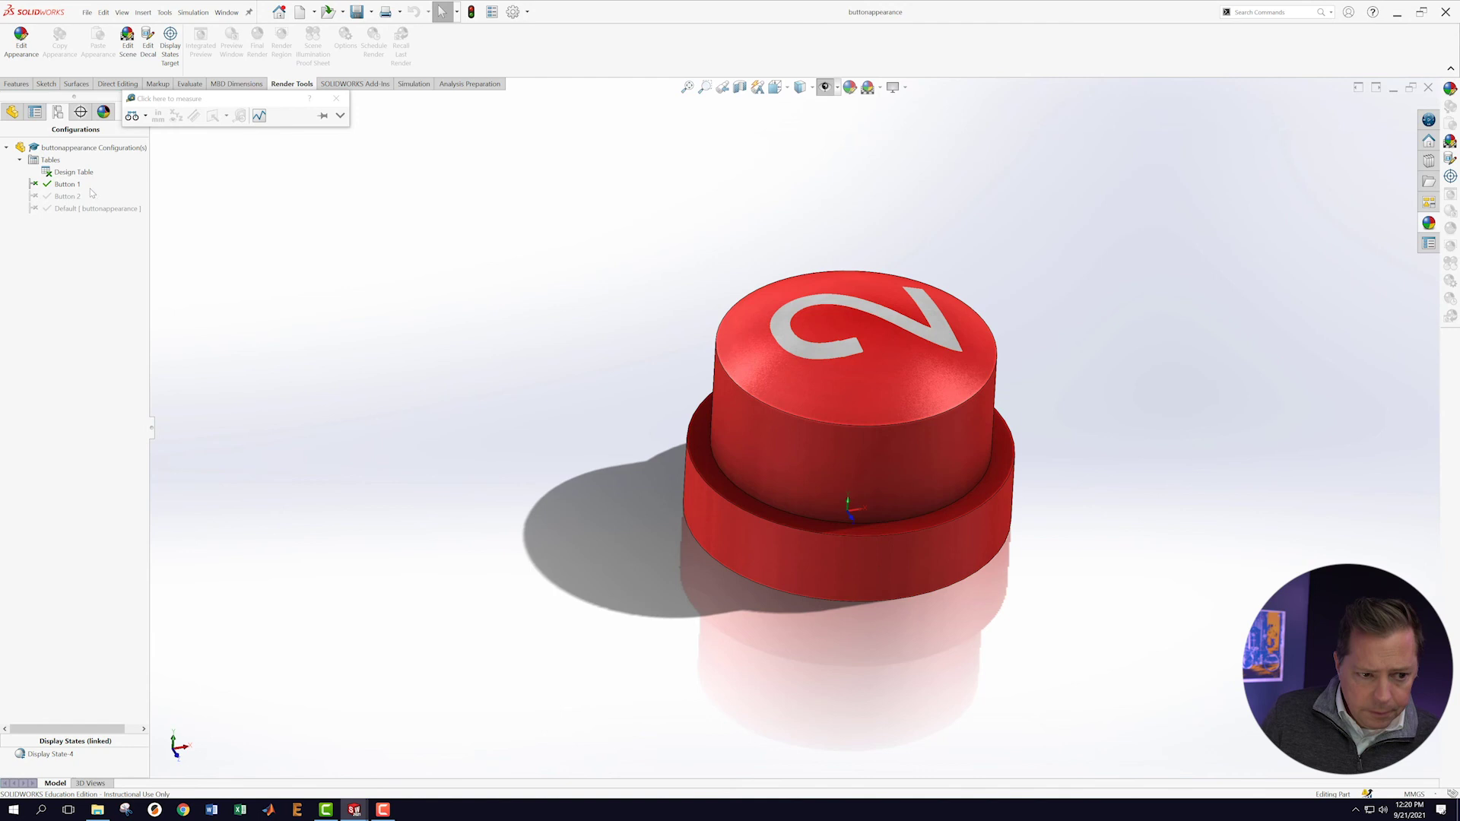
{"action": "double_click", "coordinate": [57, 208]}
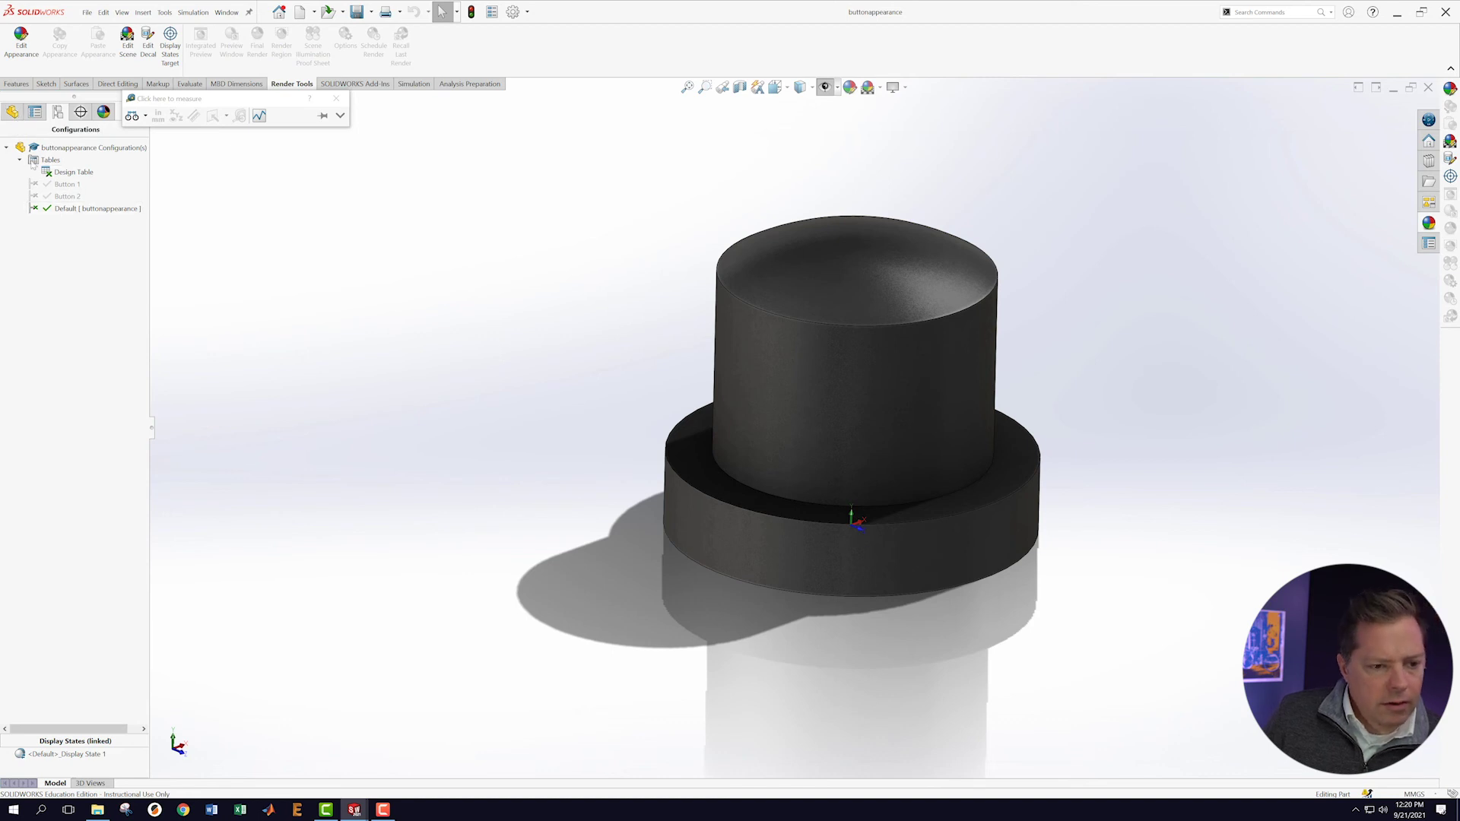
{"action": "left_click", "coordinate": [12, 112]}
{"action": "left_click", "coordinate": [7, 275]}
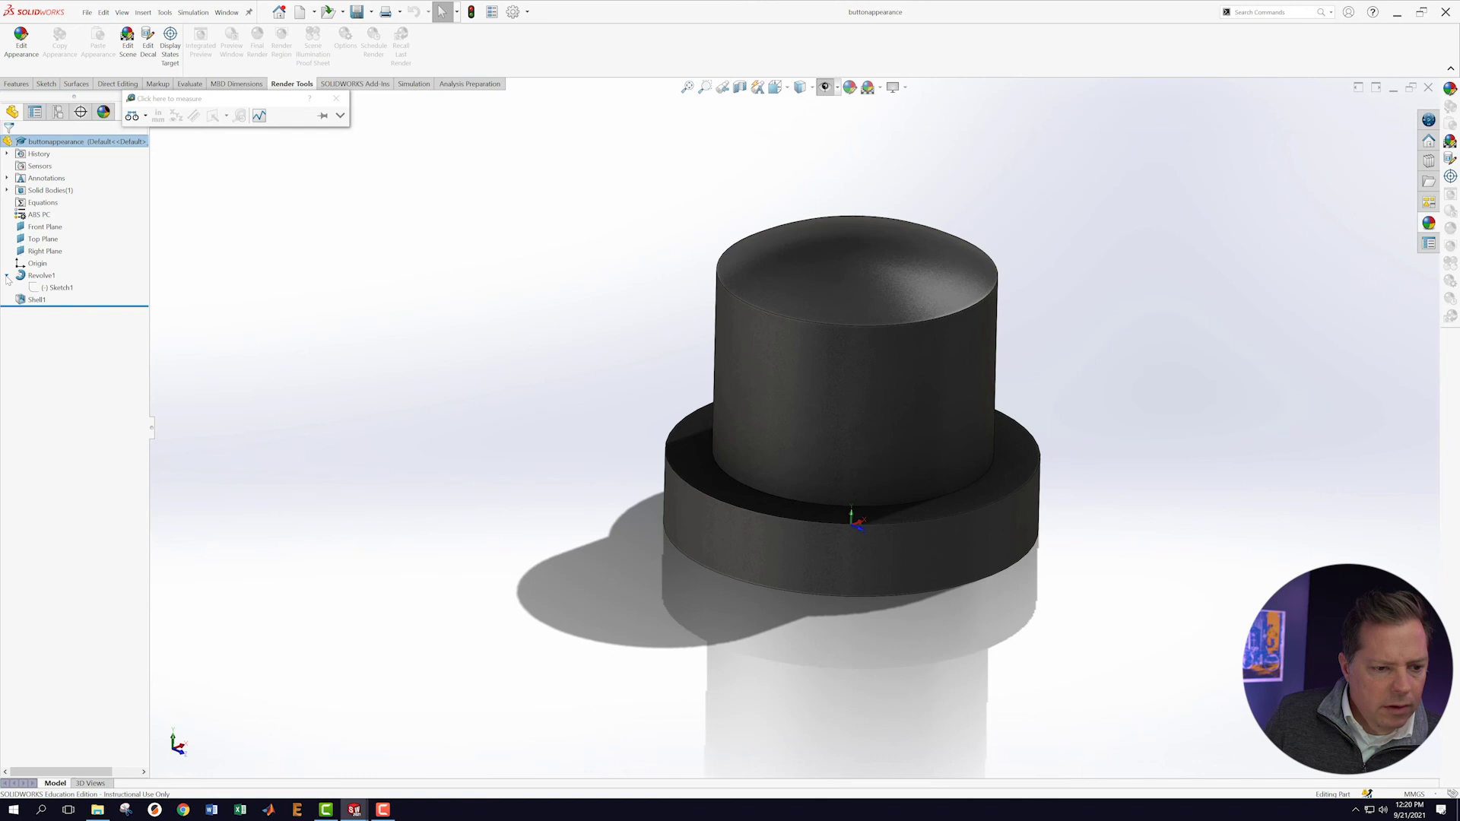
{"action": "right_click", "coordinate": [46, 287]}
Edit Sketch1 and dimension the top arc's radius to 35 mm.
{"action": "left_click", "coordinate": [58, 254]}
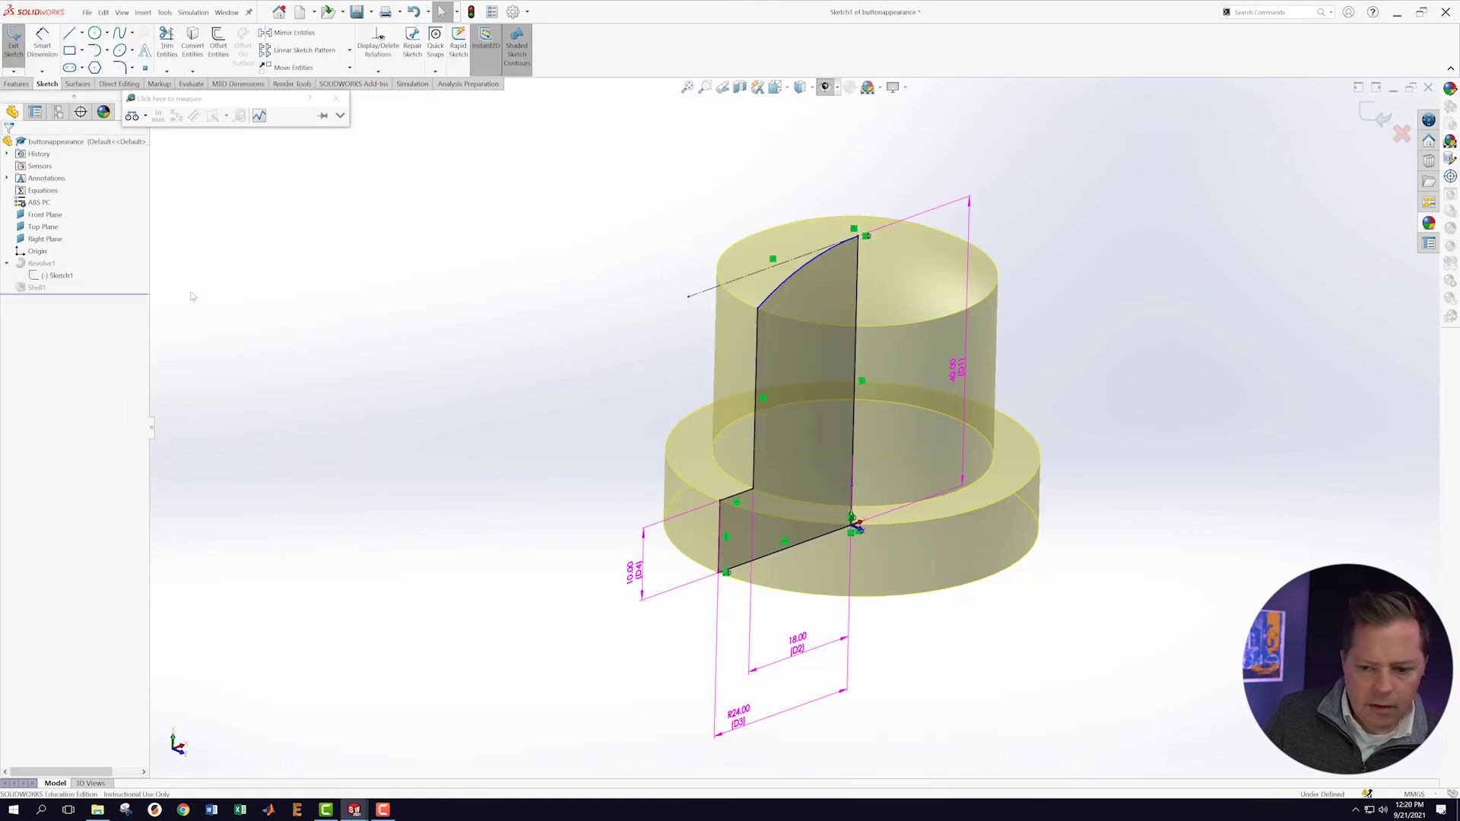
{"action": "middle_click_drag", "start_coordinate": [450, 238], "coordinate": [857, 270]}
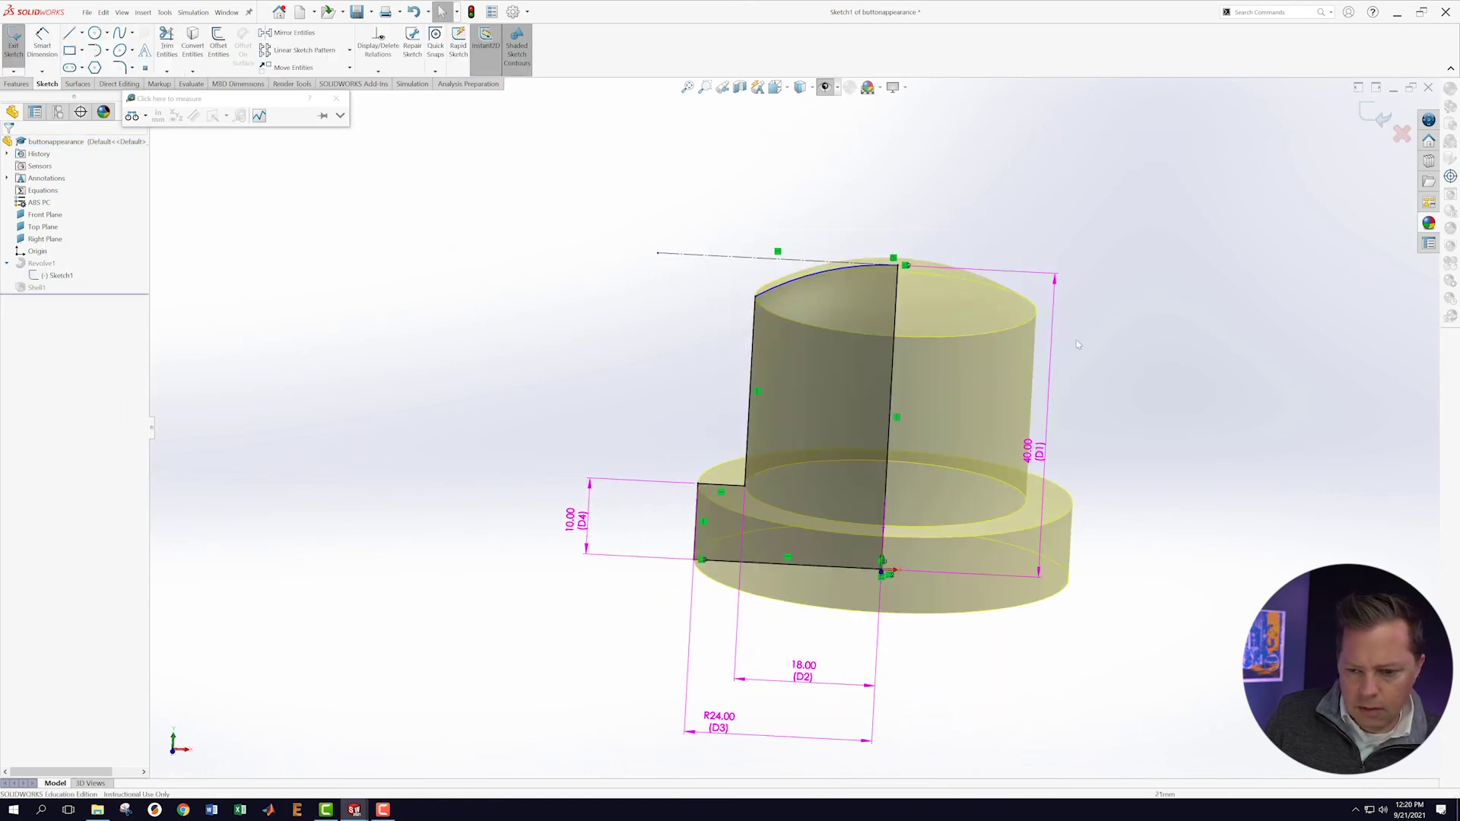
{"action": "scroll", "coordinate": [858, 269], "scroll_direction": "down", "scroll_amount": 3}
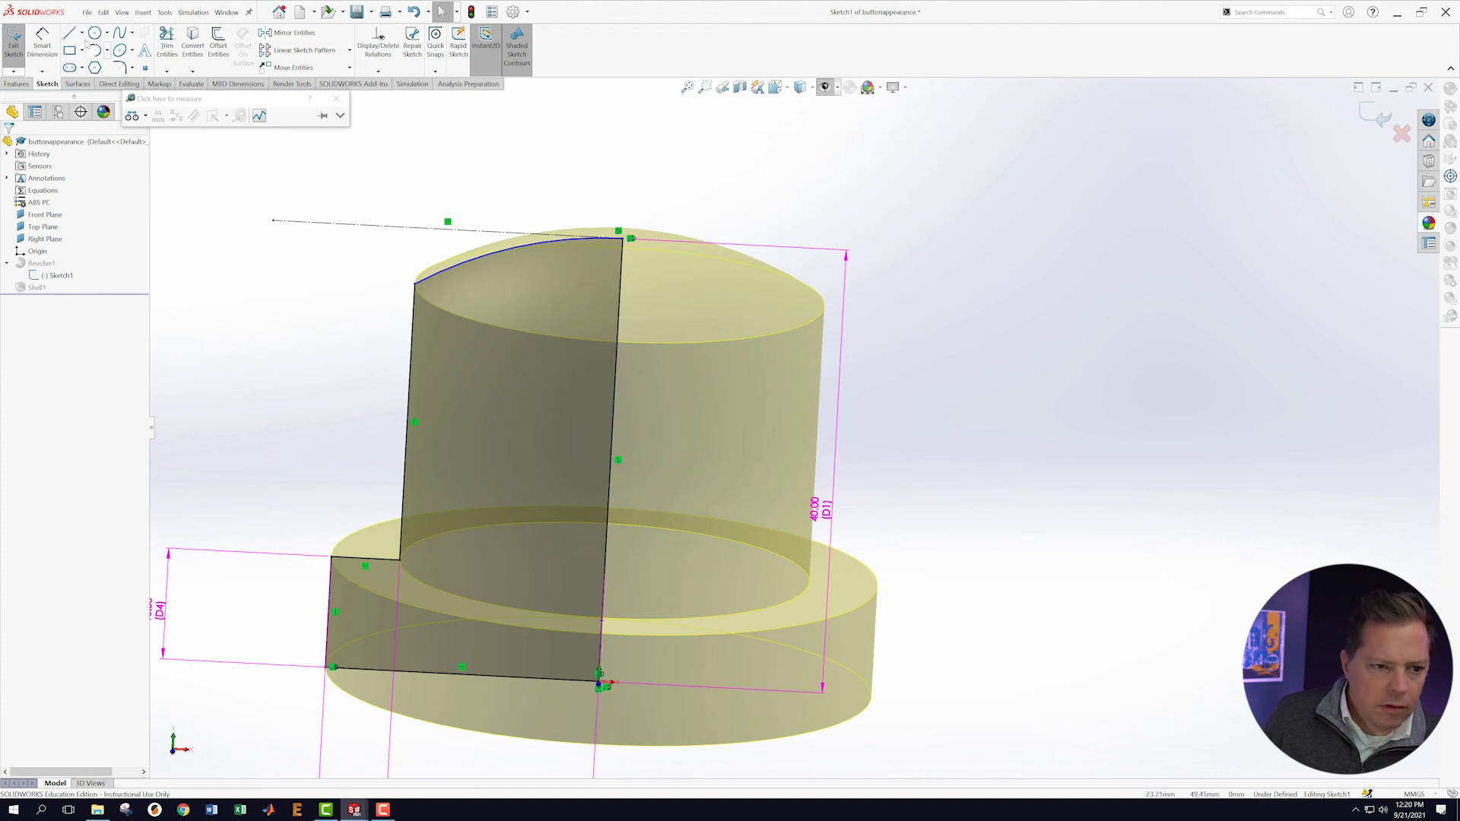
{"action": "key", "text": "s"}
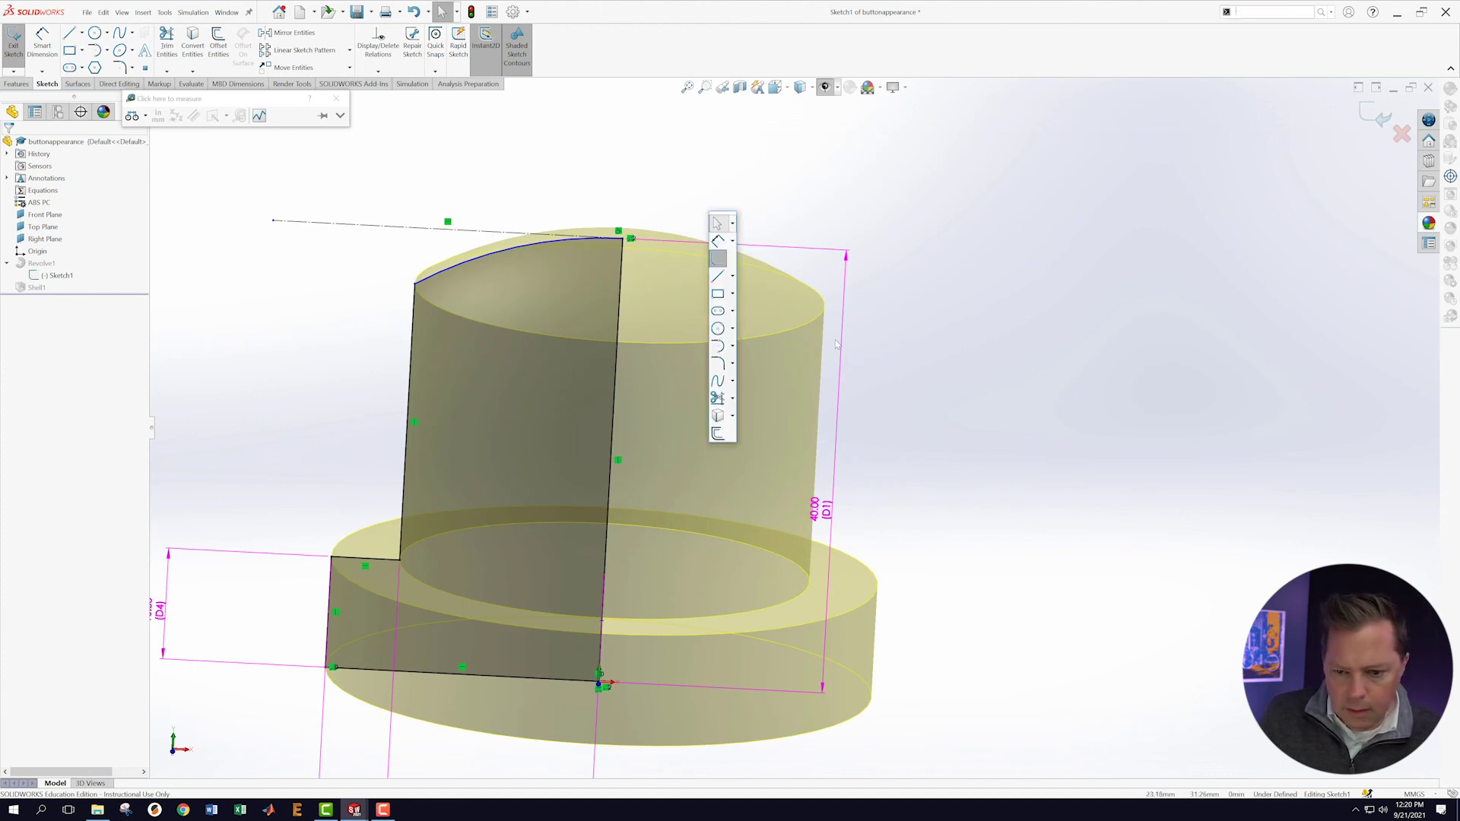
{"action": "left_click", "coordinate": [718, 240]}
{"action": "left_click", "coordinate": [509, 252]}
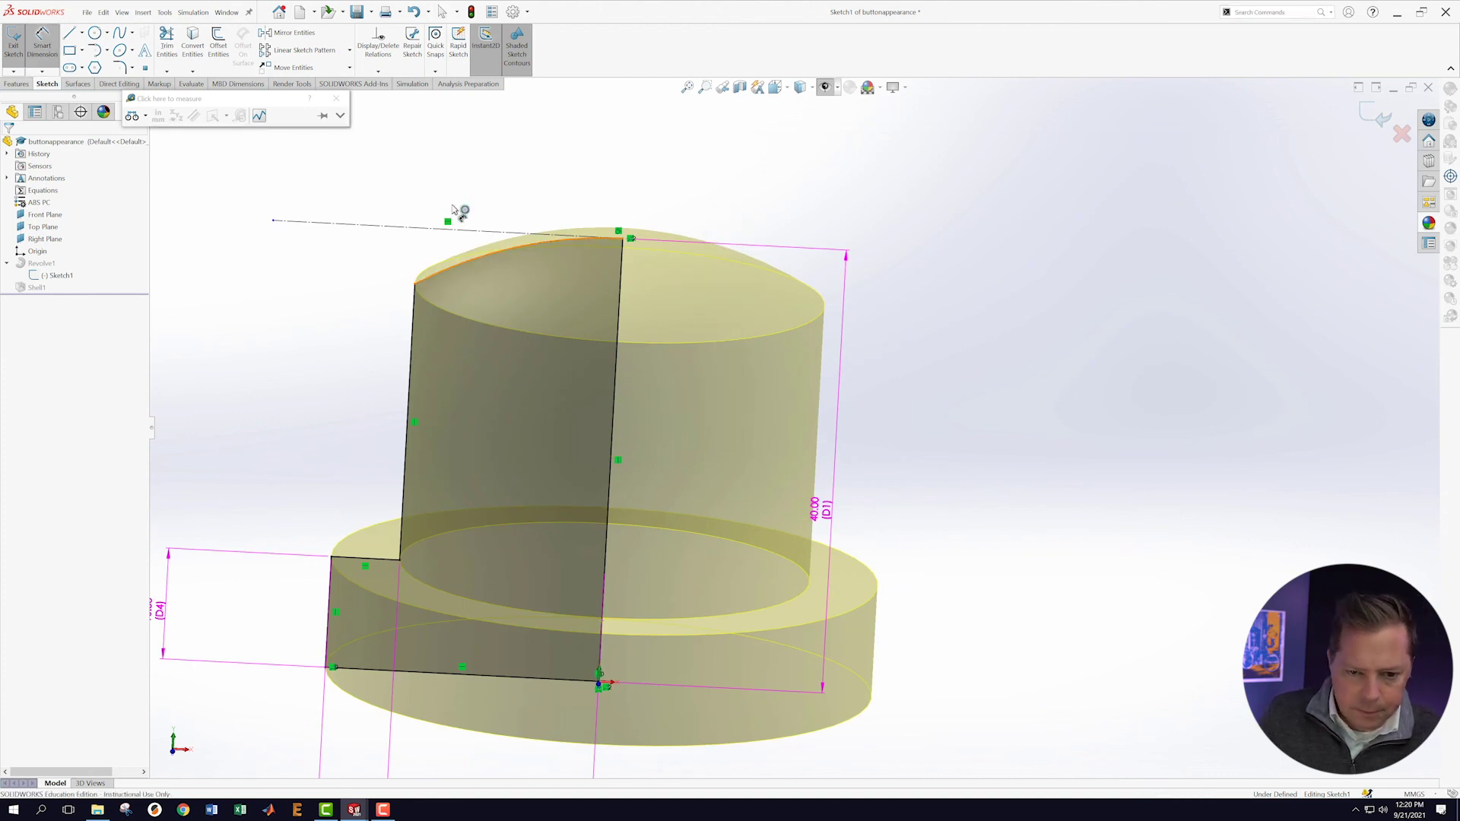
{"action": "left_click", "coordinate": [440, 179]}
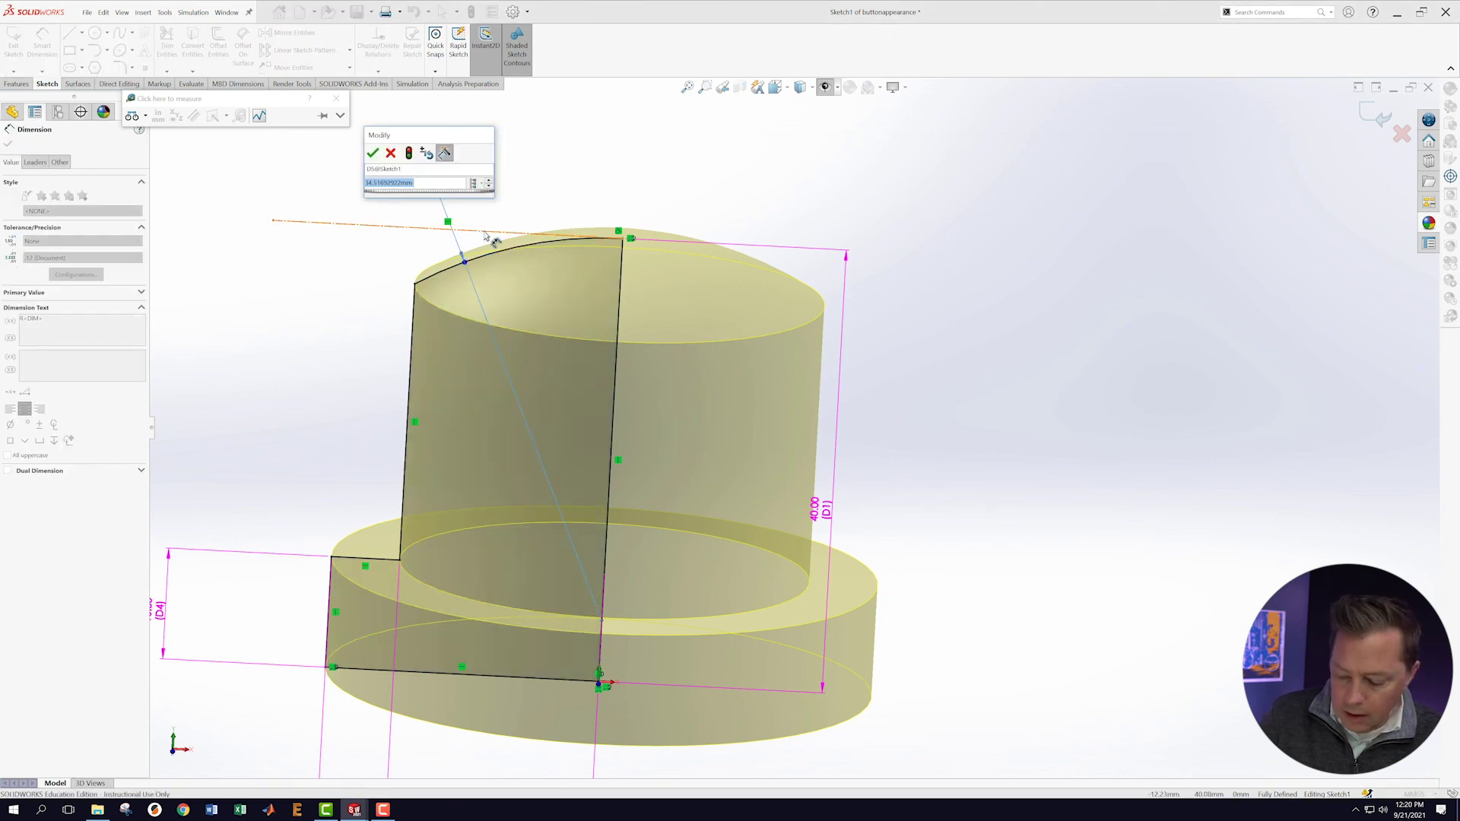
{"action": "type", "text": "35"}
{"action": "key", "text": "Return"}
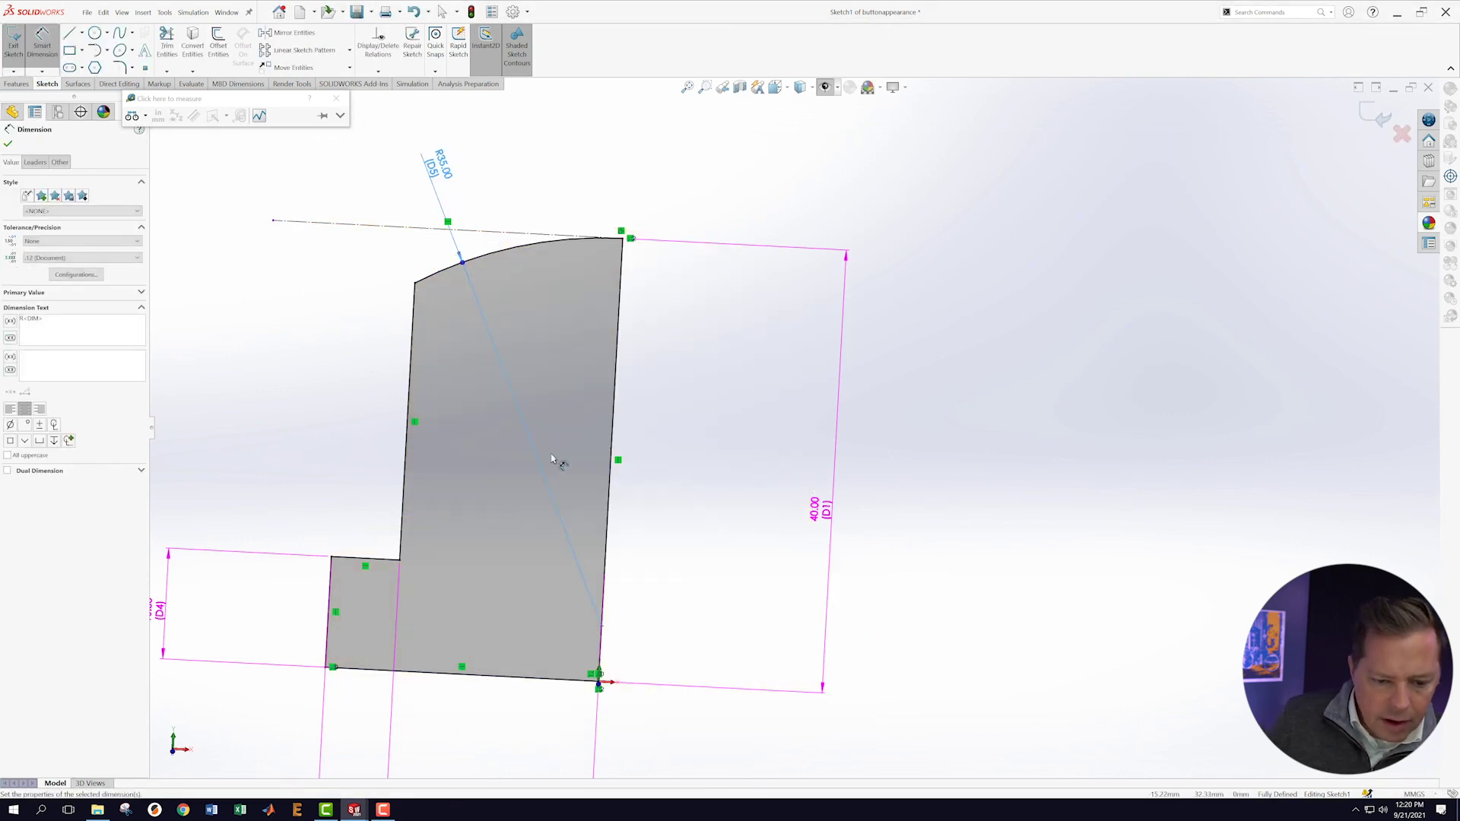
Change height dimension D1 from 40 to 29 mm and exit the sketch.
{"action": "key", "text": "f"}
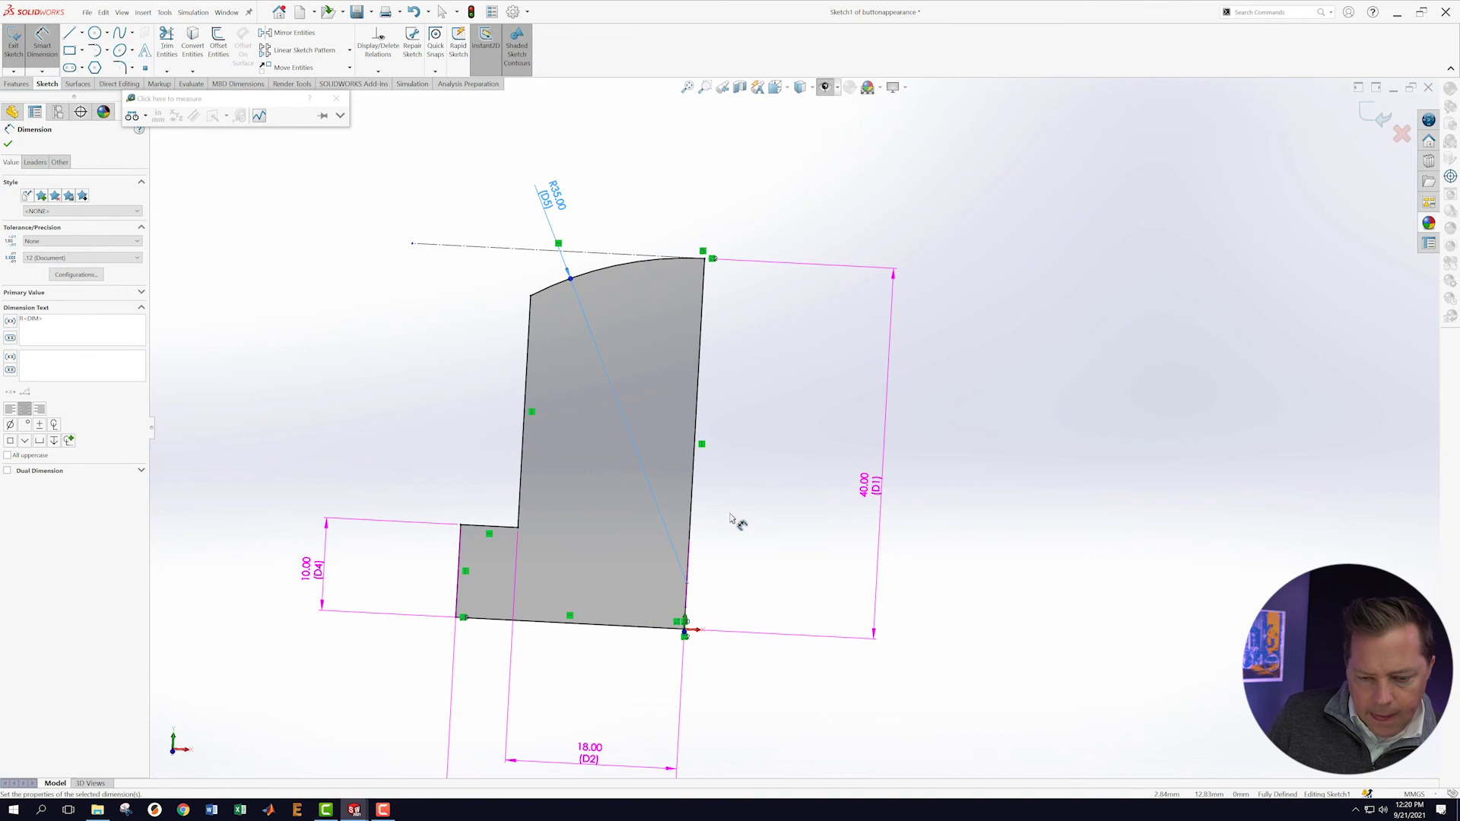
{"action": "double_click", "coordinate": [875, 493]}
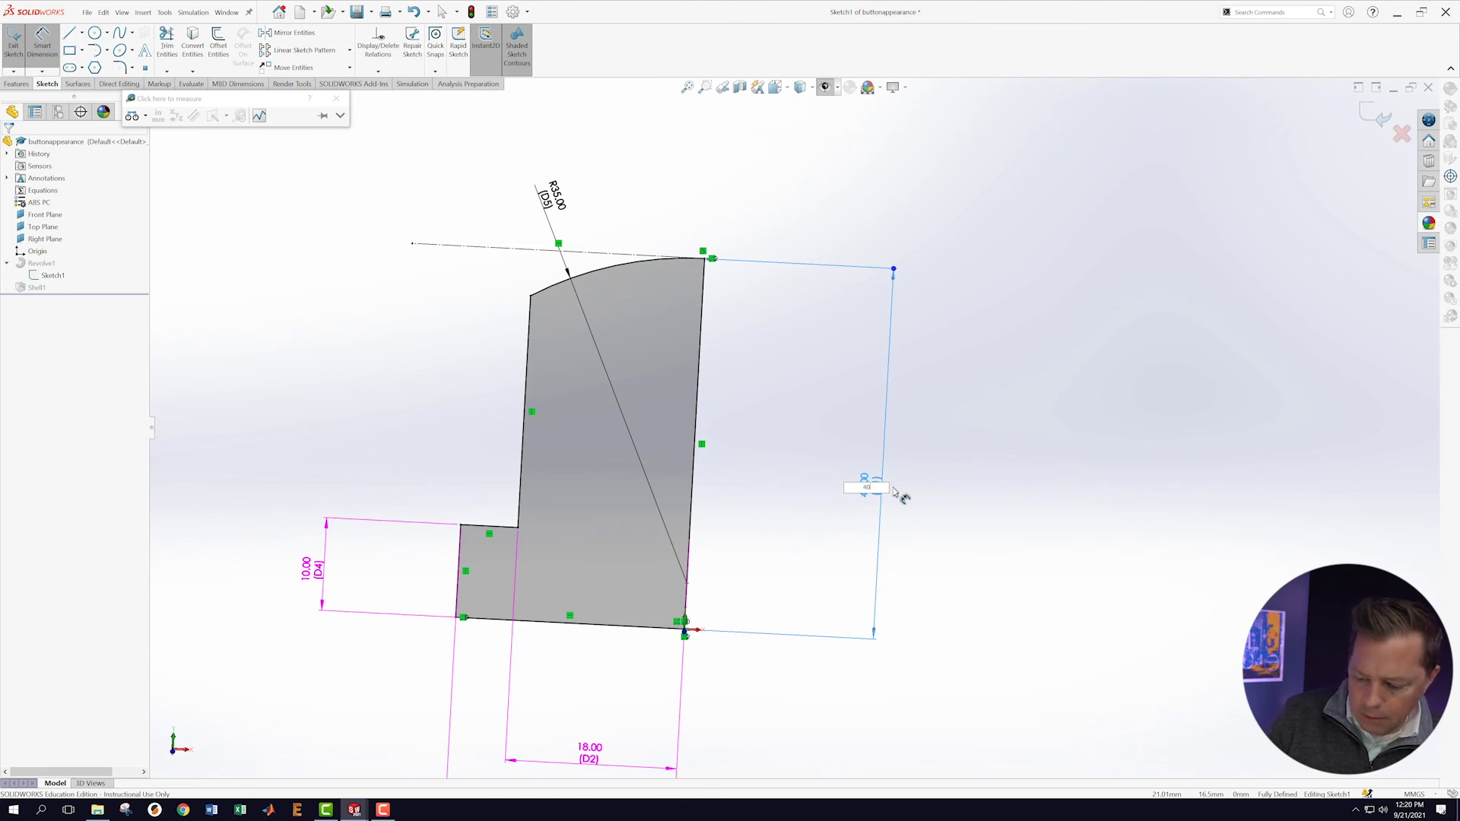
{"action": "key", "text": "Return"}
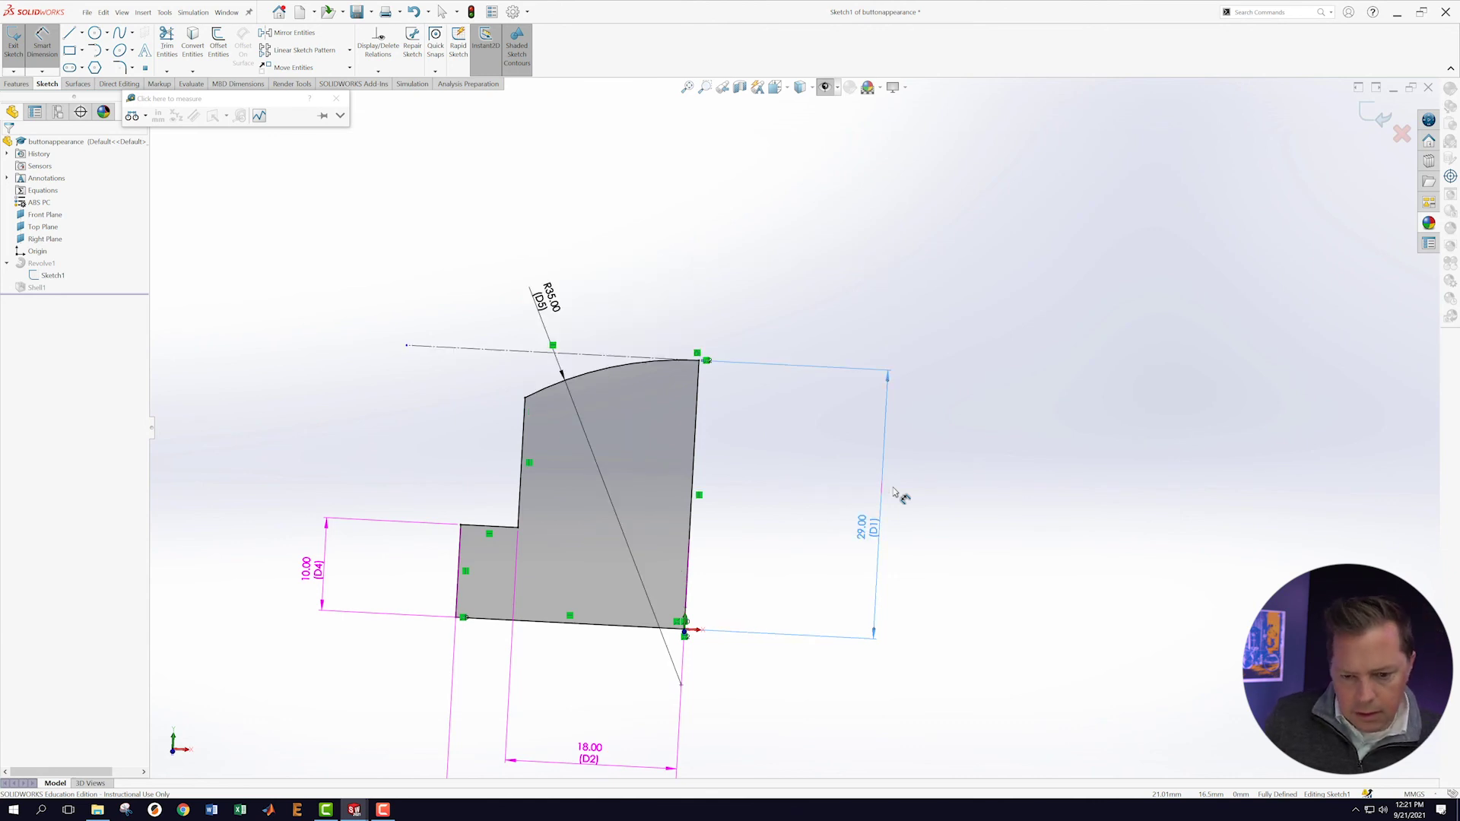
{"action": "left_click", "coordinate": [1377, 114]}
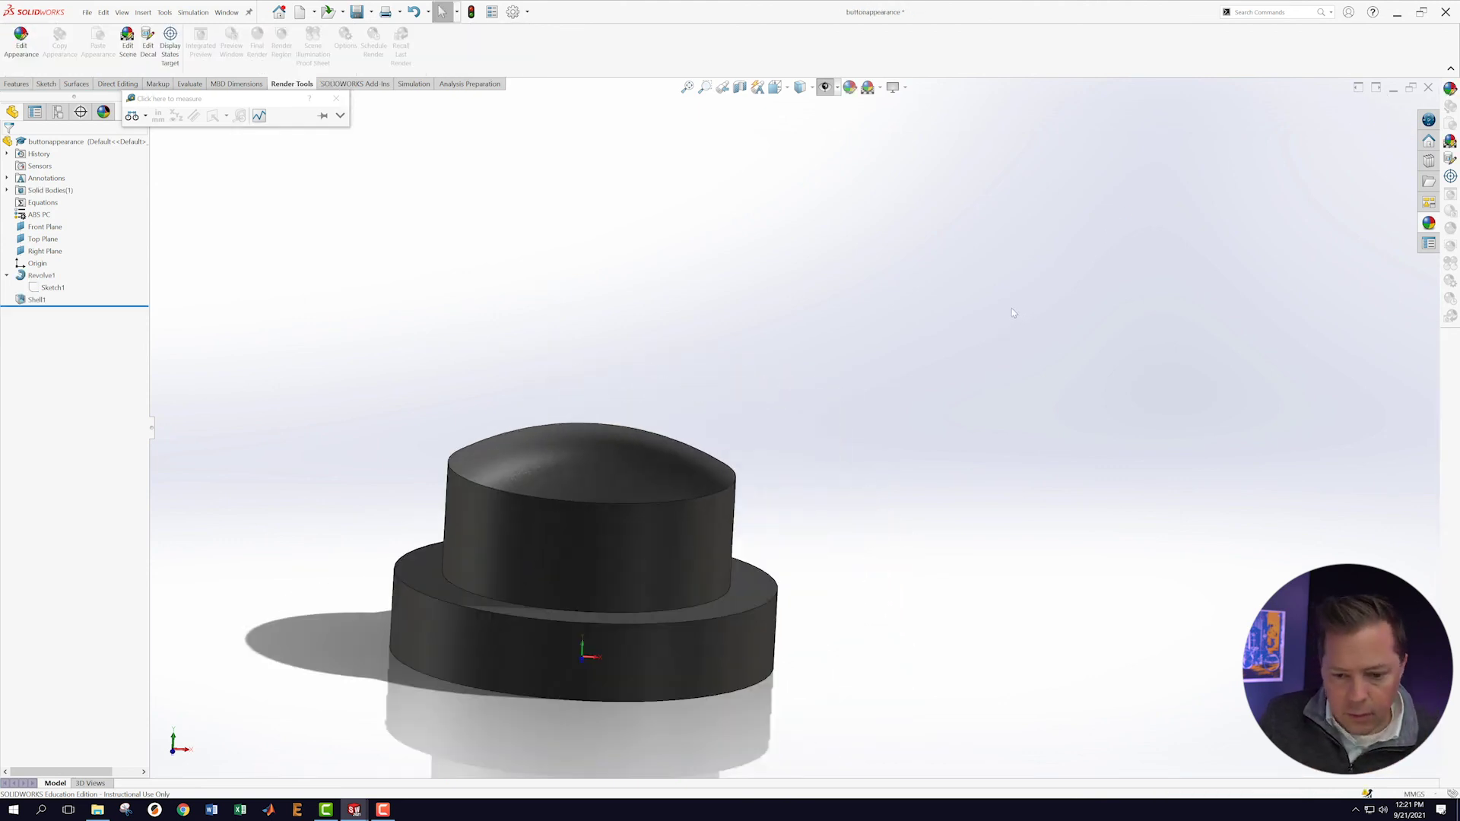
Preview the Button 1, Button 2 and Default configurations, then leave Button 2 active.
{"action": "middle_click_drag", "start_coordinate": [1011, 308], "coordinate": [889, 532]}
{"action": "scroll", "coordinate": [890, 532], "scroll_direction": "down", "scroll_amount": 2}
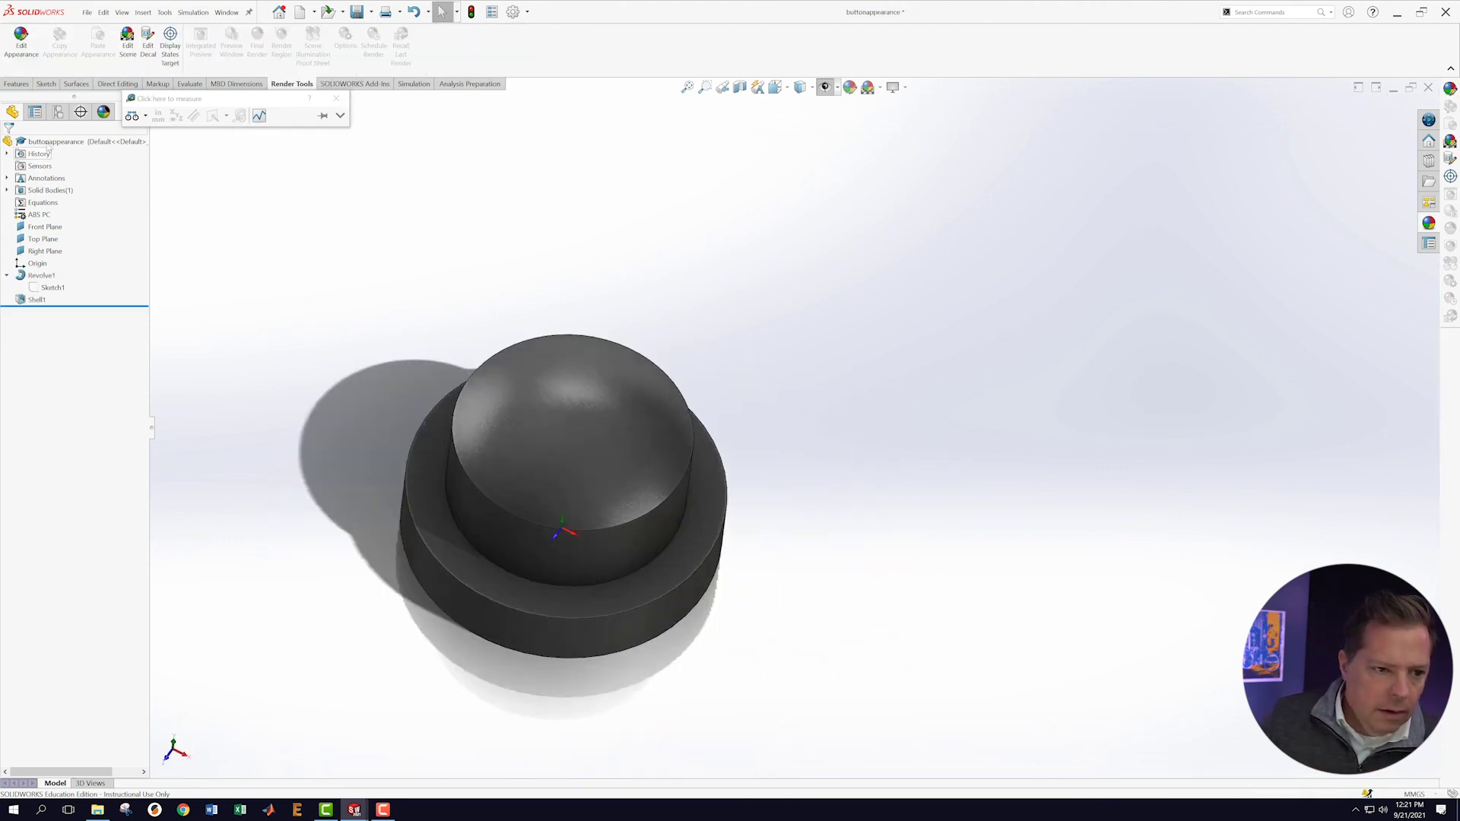
{"action": "left_click", "coordinate": [58, 112]}
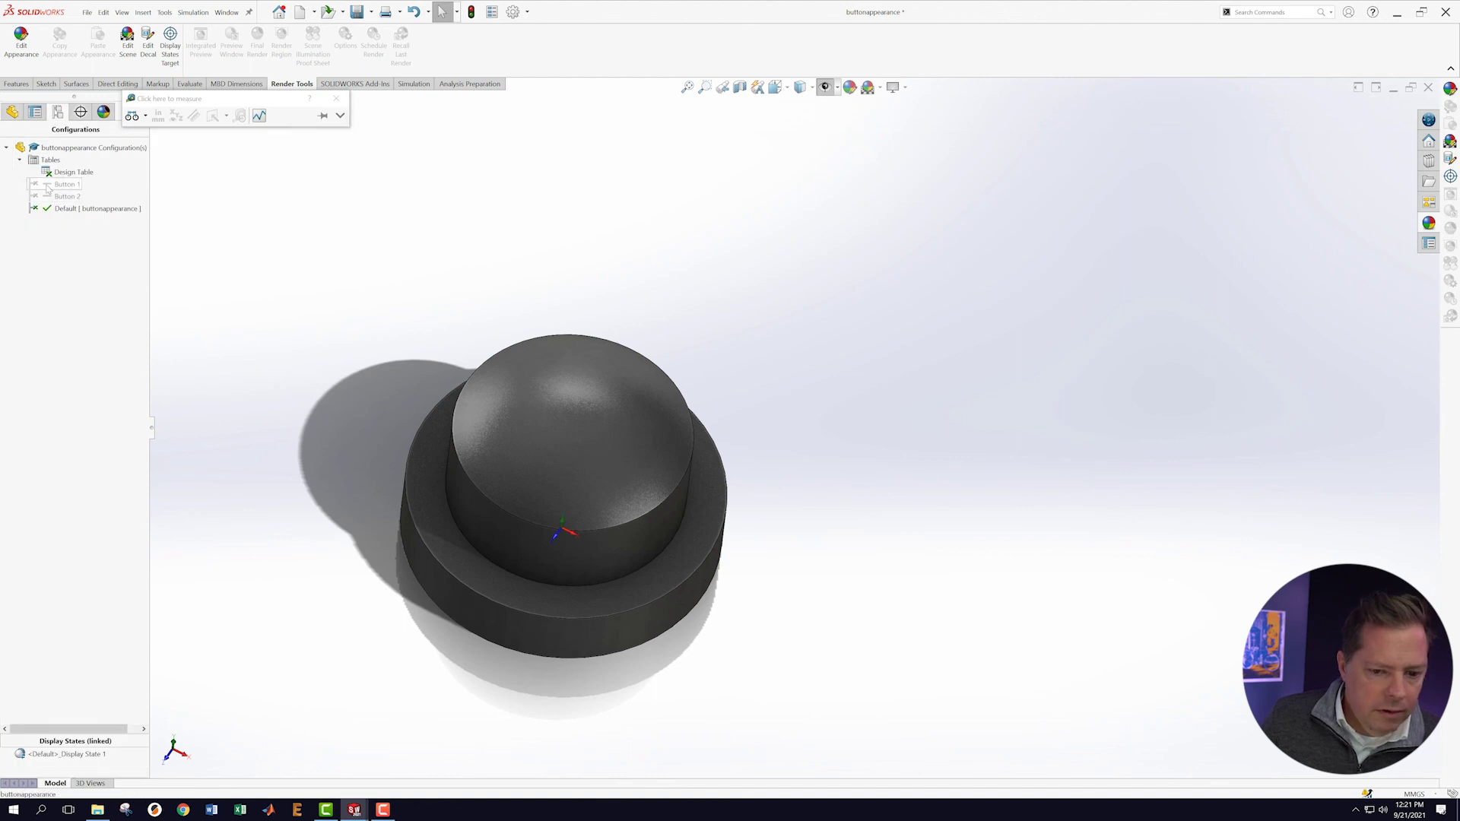
{"action": "double_click", "coordinate": [48, 187]}
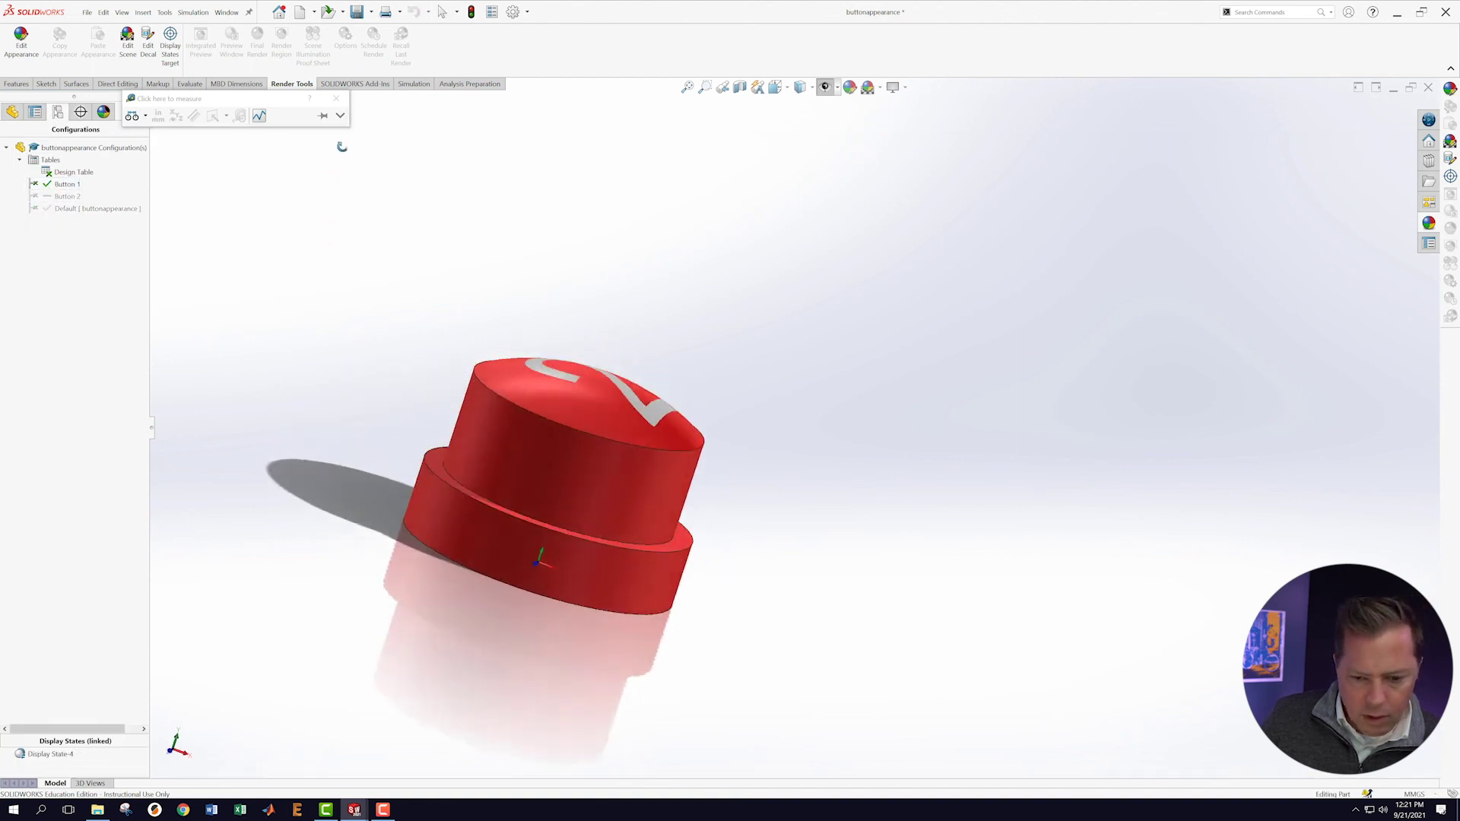
{"action": "double_click", "coordinate": [66, 196]}
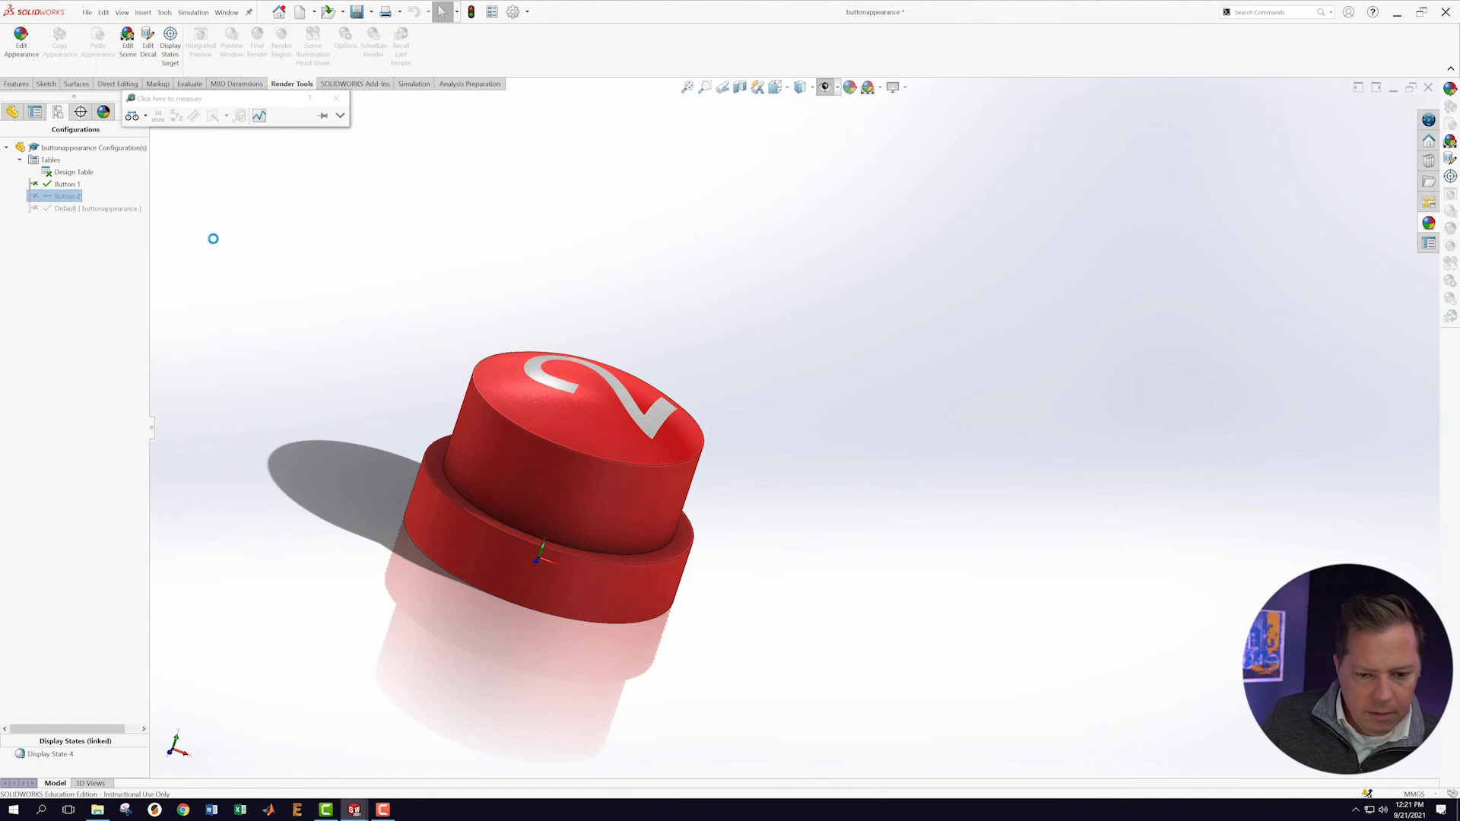
{"action": "double_click", "coordinate": [45, 206]}
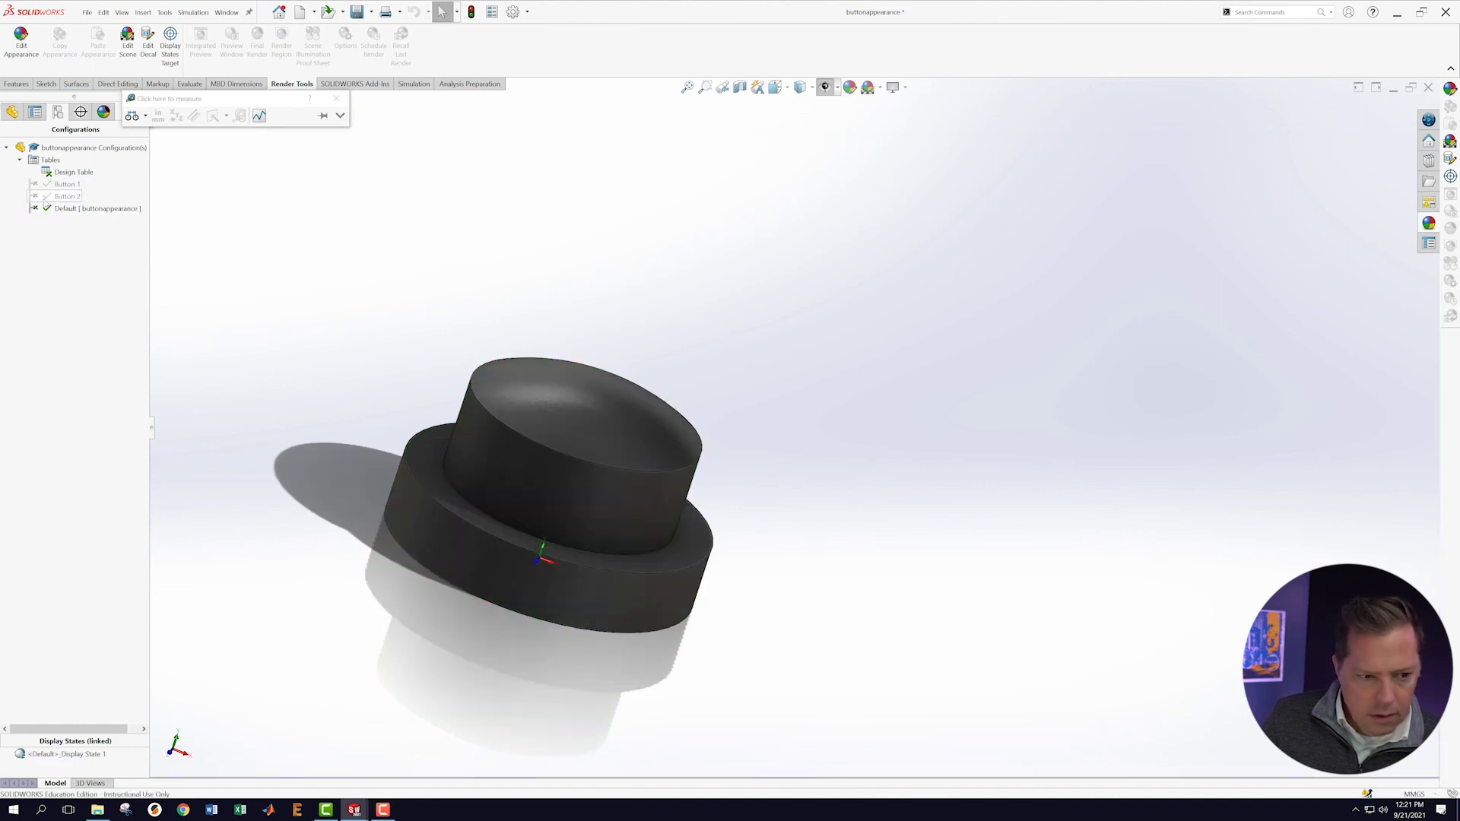
{"action": "double_click", "coordinate": [47, 197]}
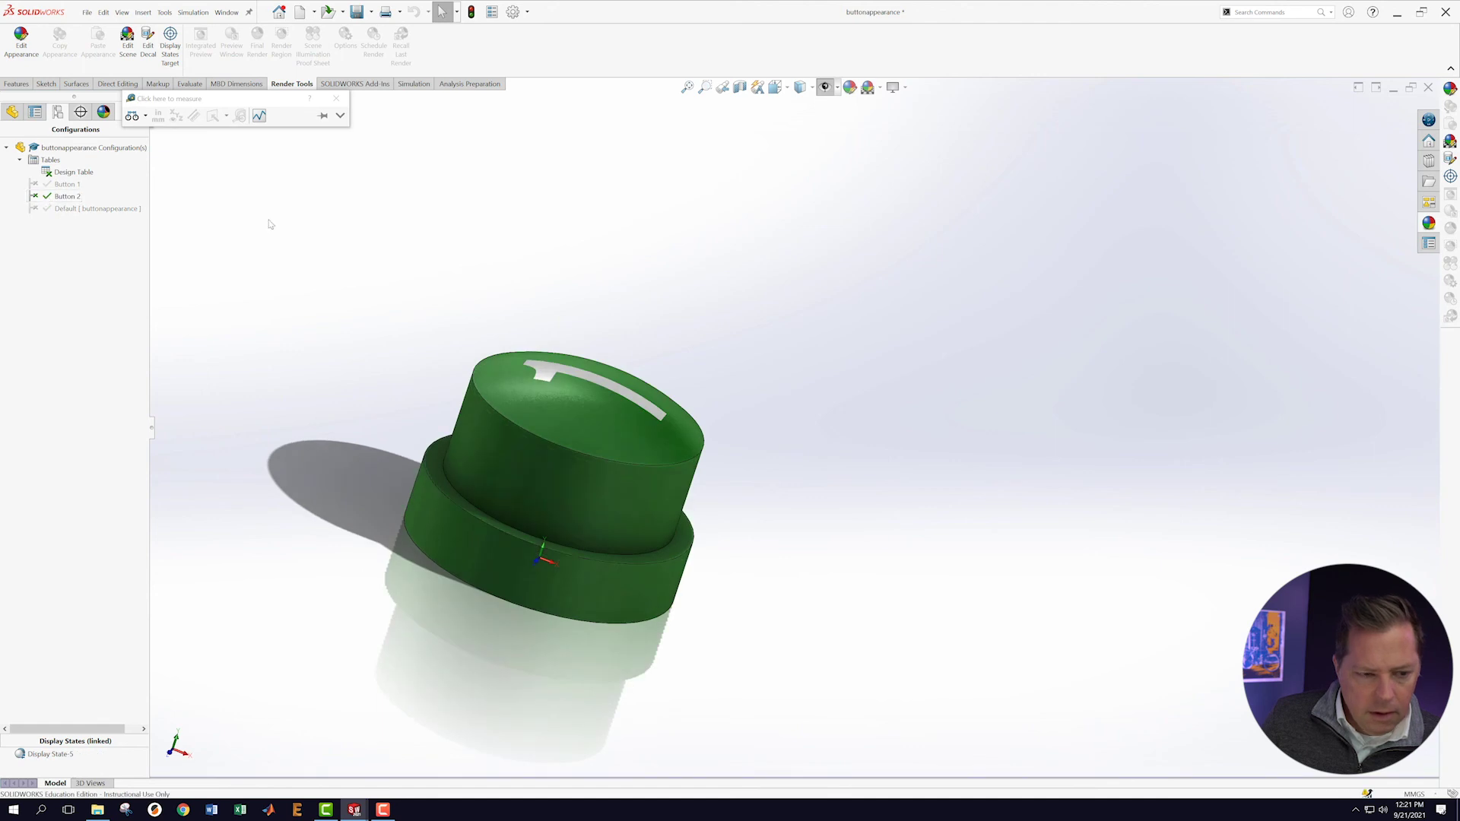
Open the design table and enter 29 for D1@Sketch1 in cells B4 and B5.
{"action": "right_click", "coordinate": [57, 173]}
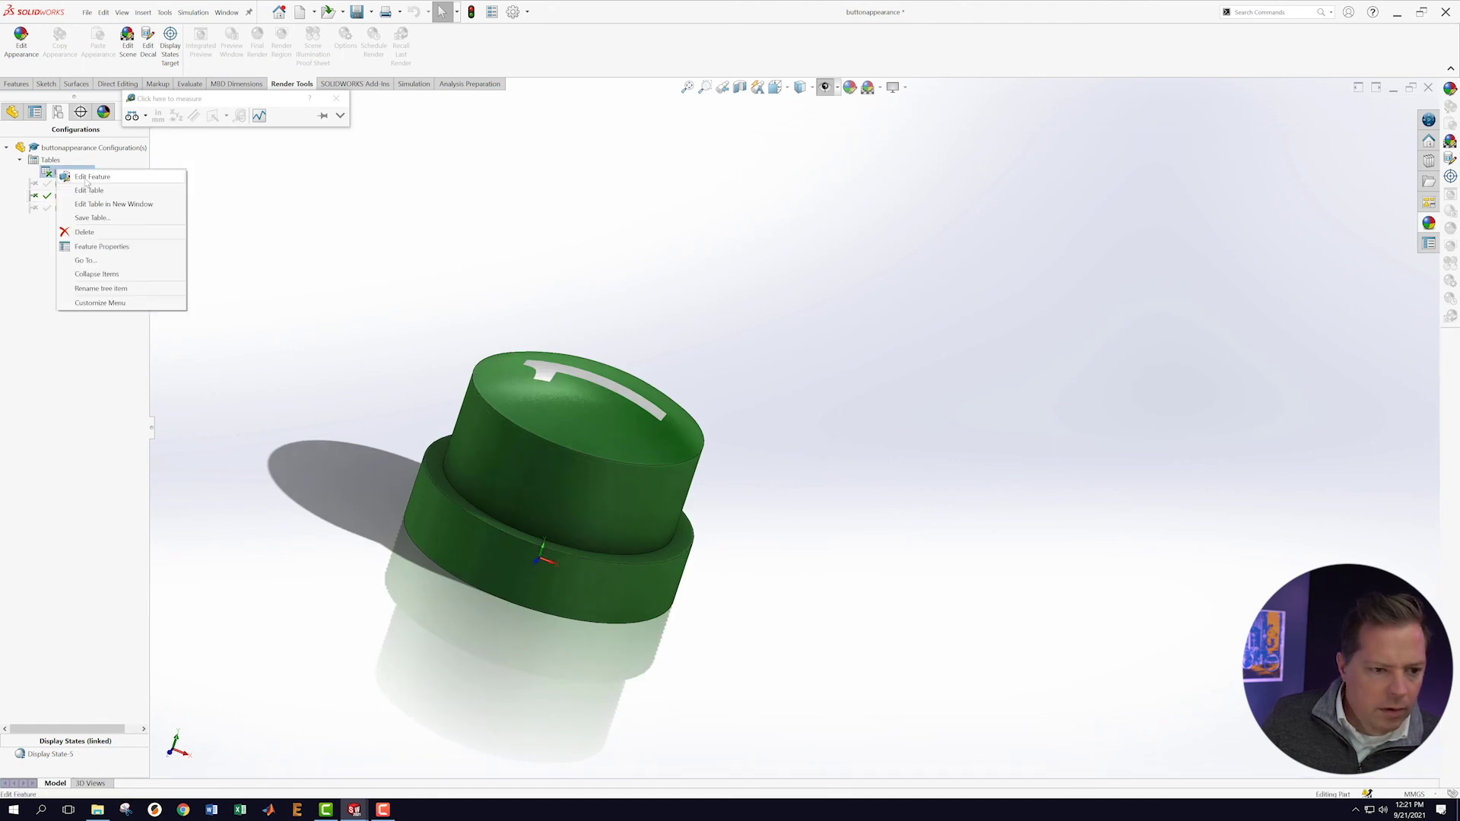
{"action": "left_click", "coordinate": [86, 191]}
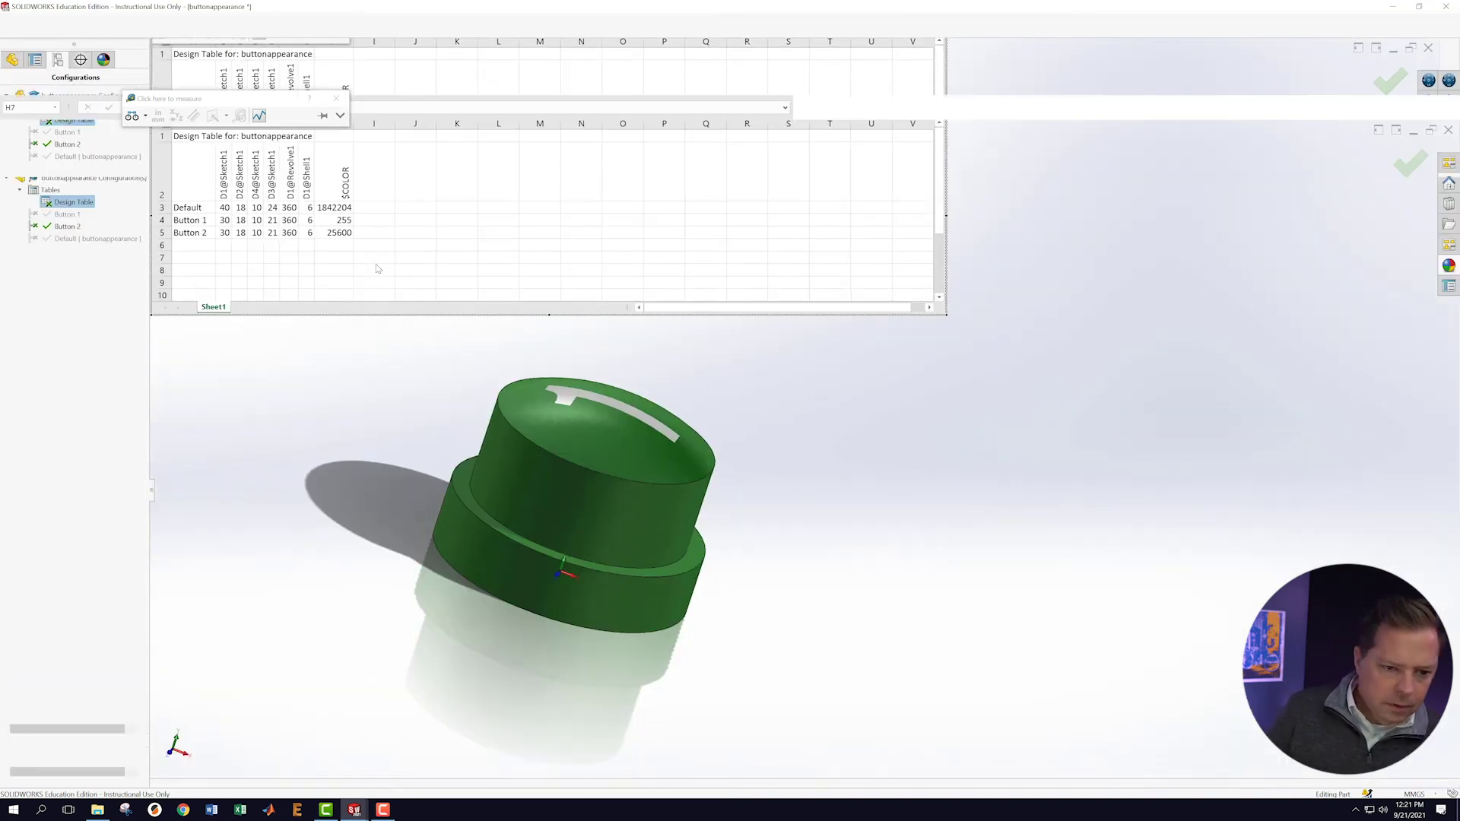
{"action": "left_click", "coordinate": [225, 232]}
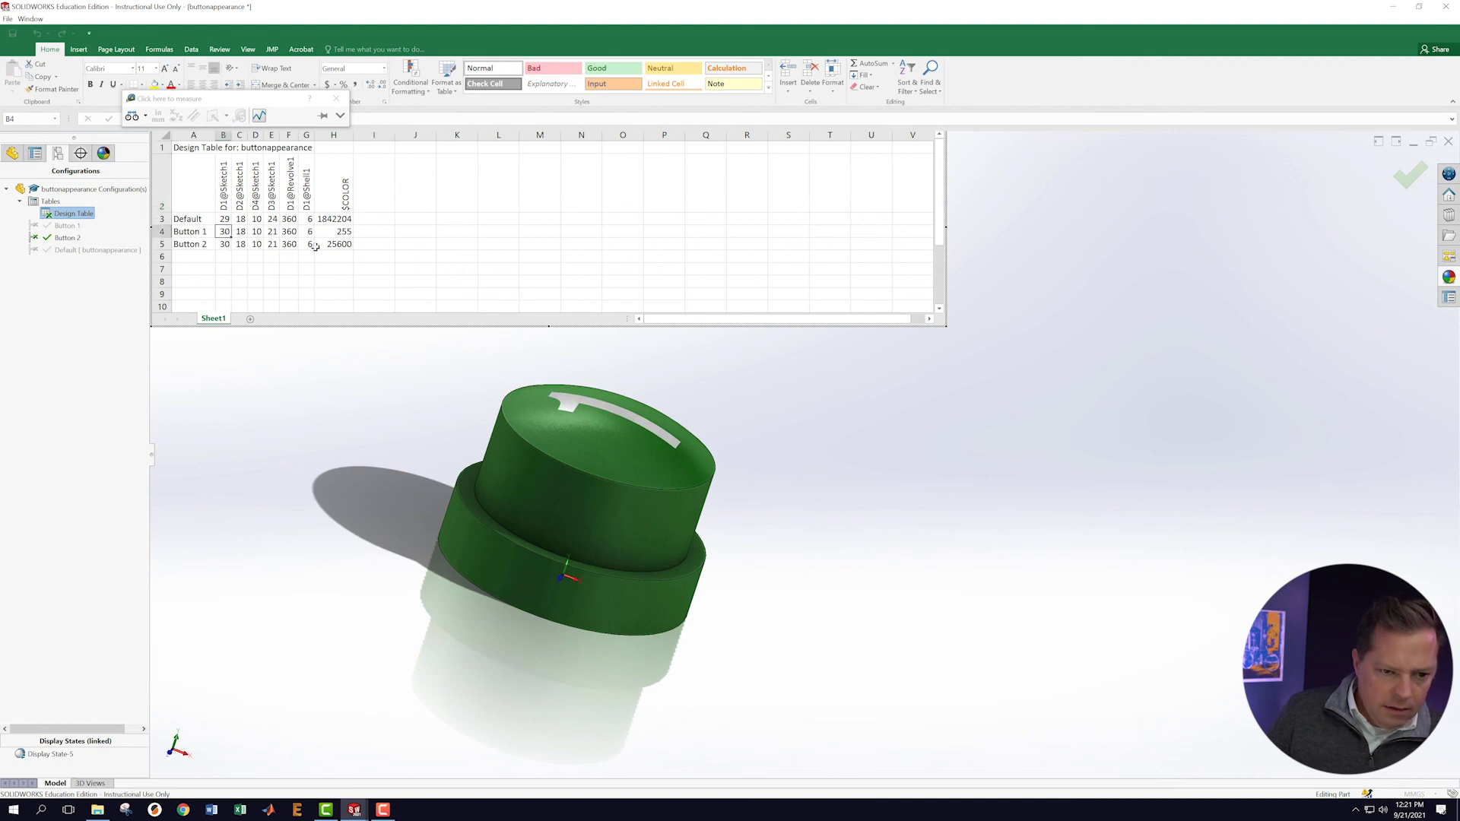
{"action": "type", "text": "29"}
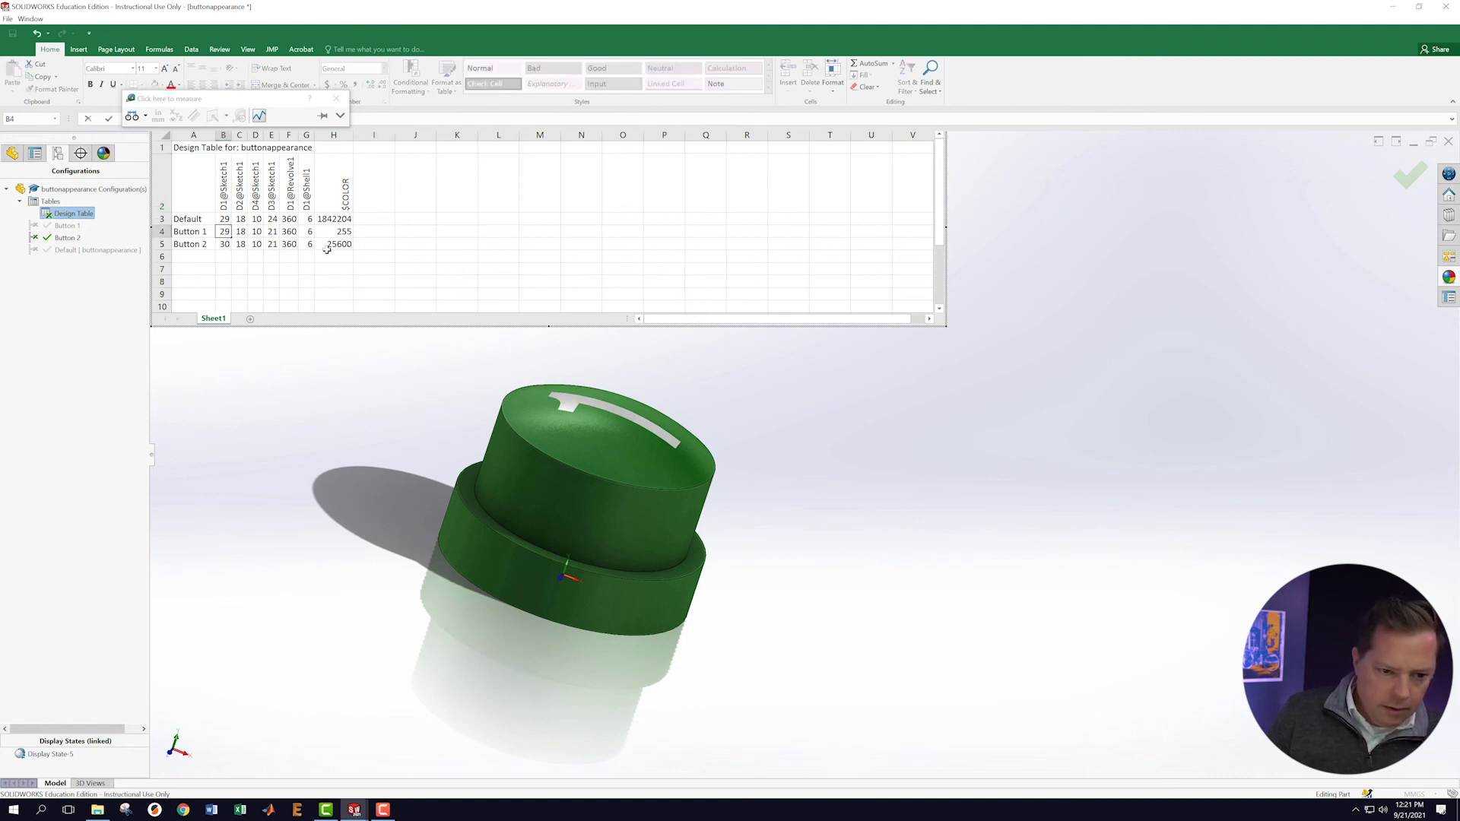
{"action": "key", "text": "Return"}
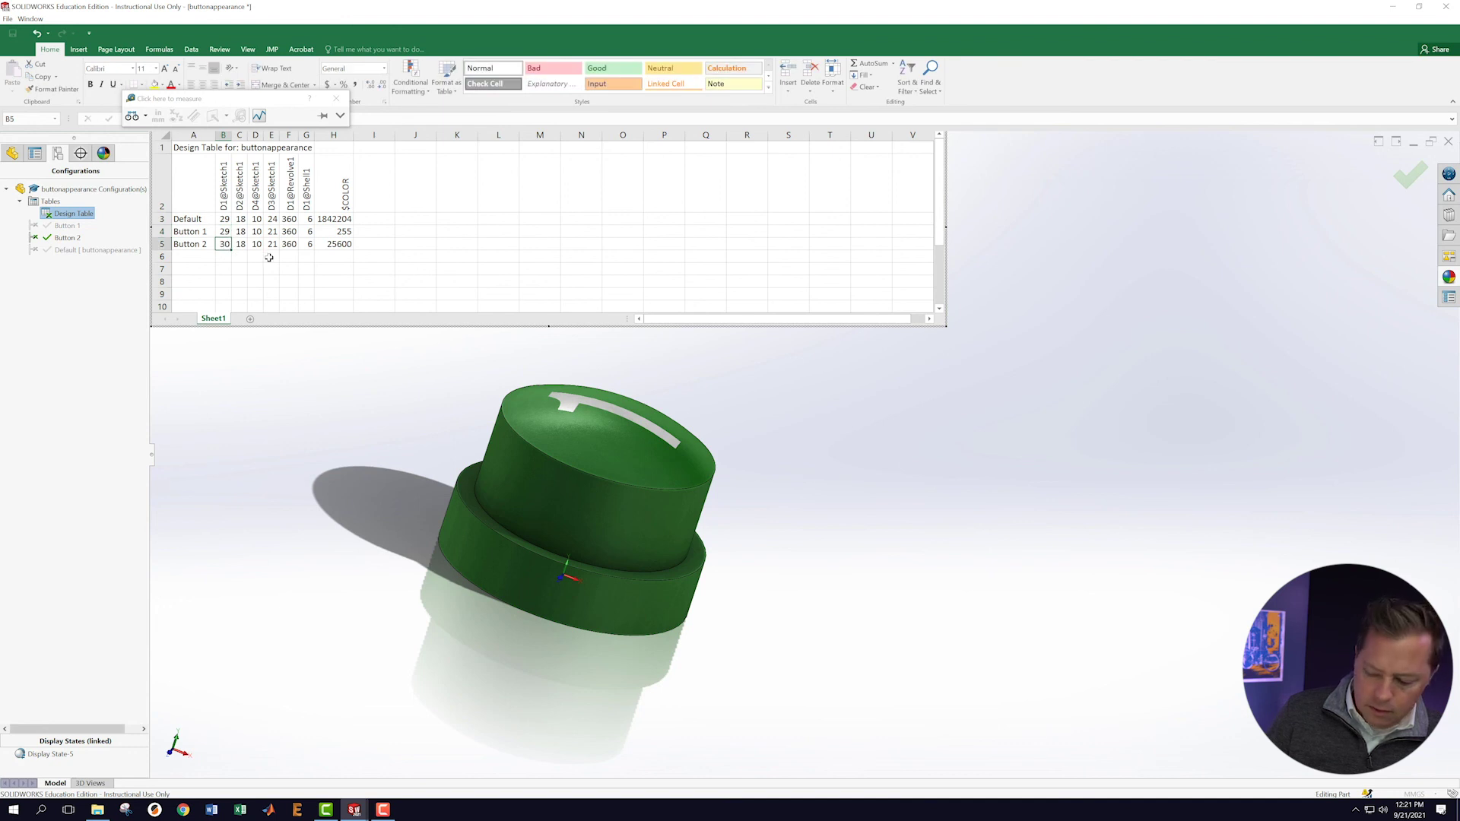
{"action": "type", "text": "29"}
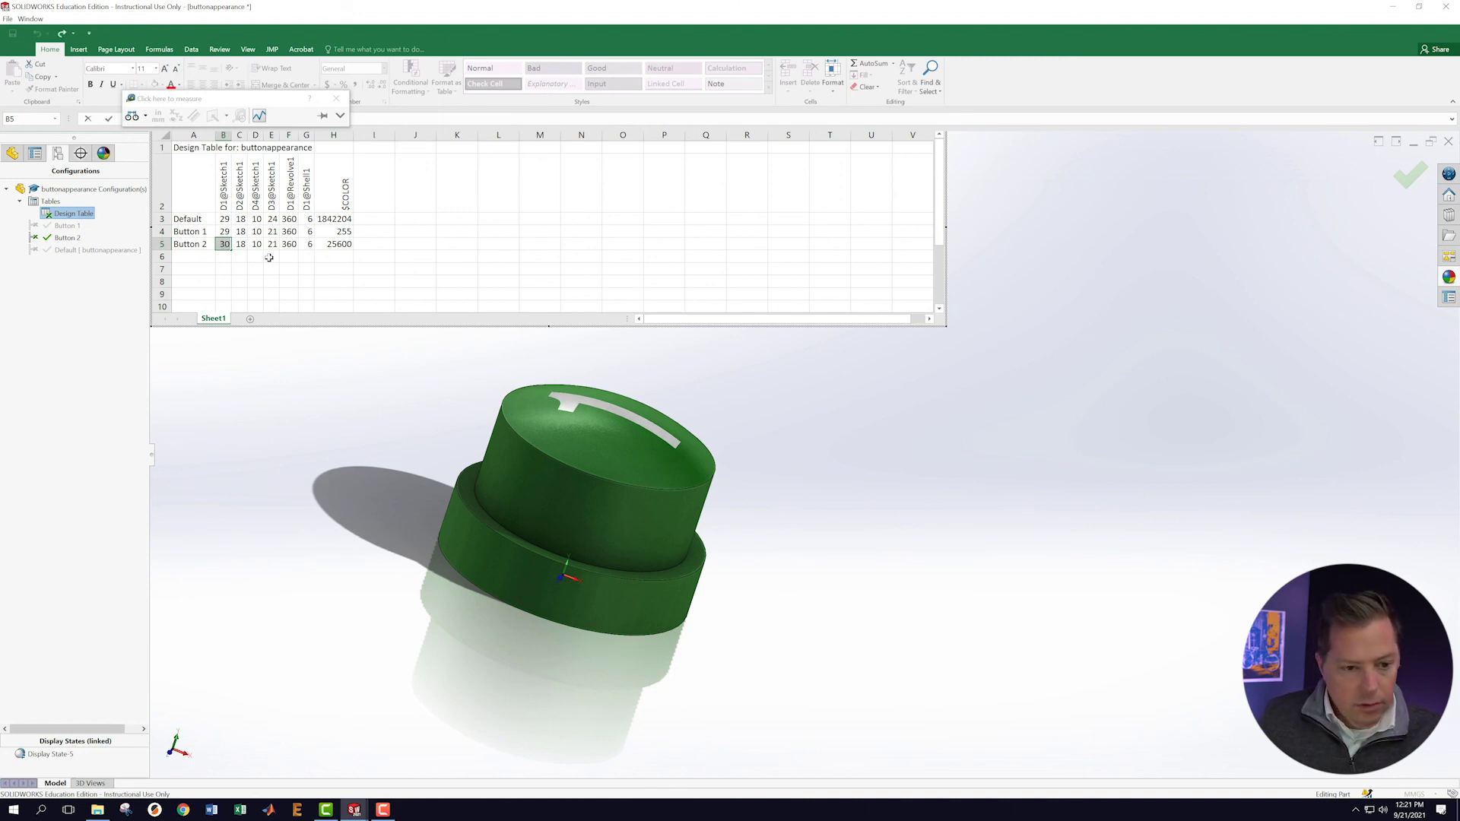
{"action": "left_click", "coordinate": [256, 264]}
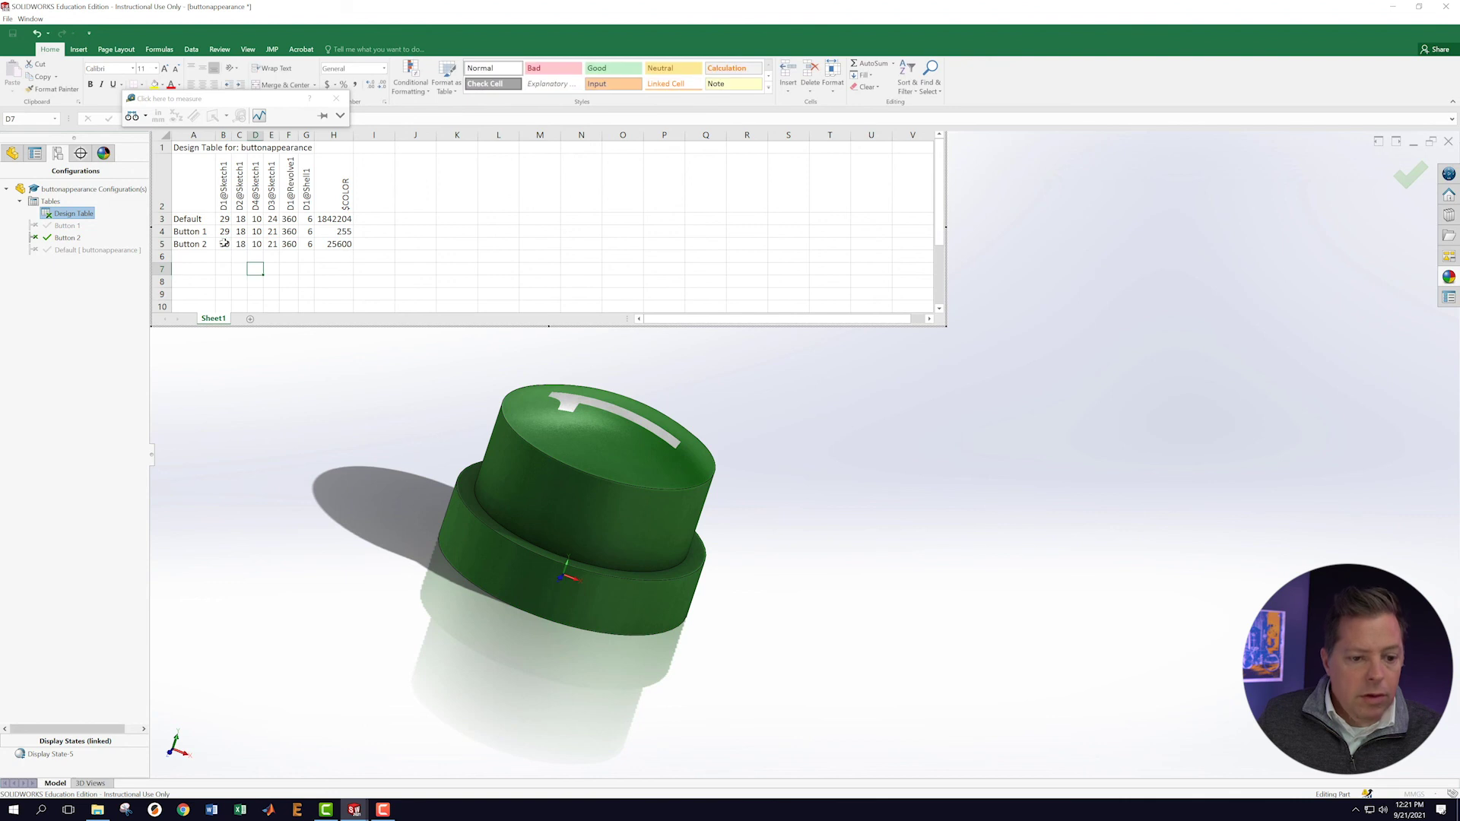
Change D1@Sketch1 to 19 in B5, B4 and B3, then close the table.
{"action": "left_click", "coordinate": [224, 243]}
{"action": "type", "text": "1"}
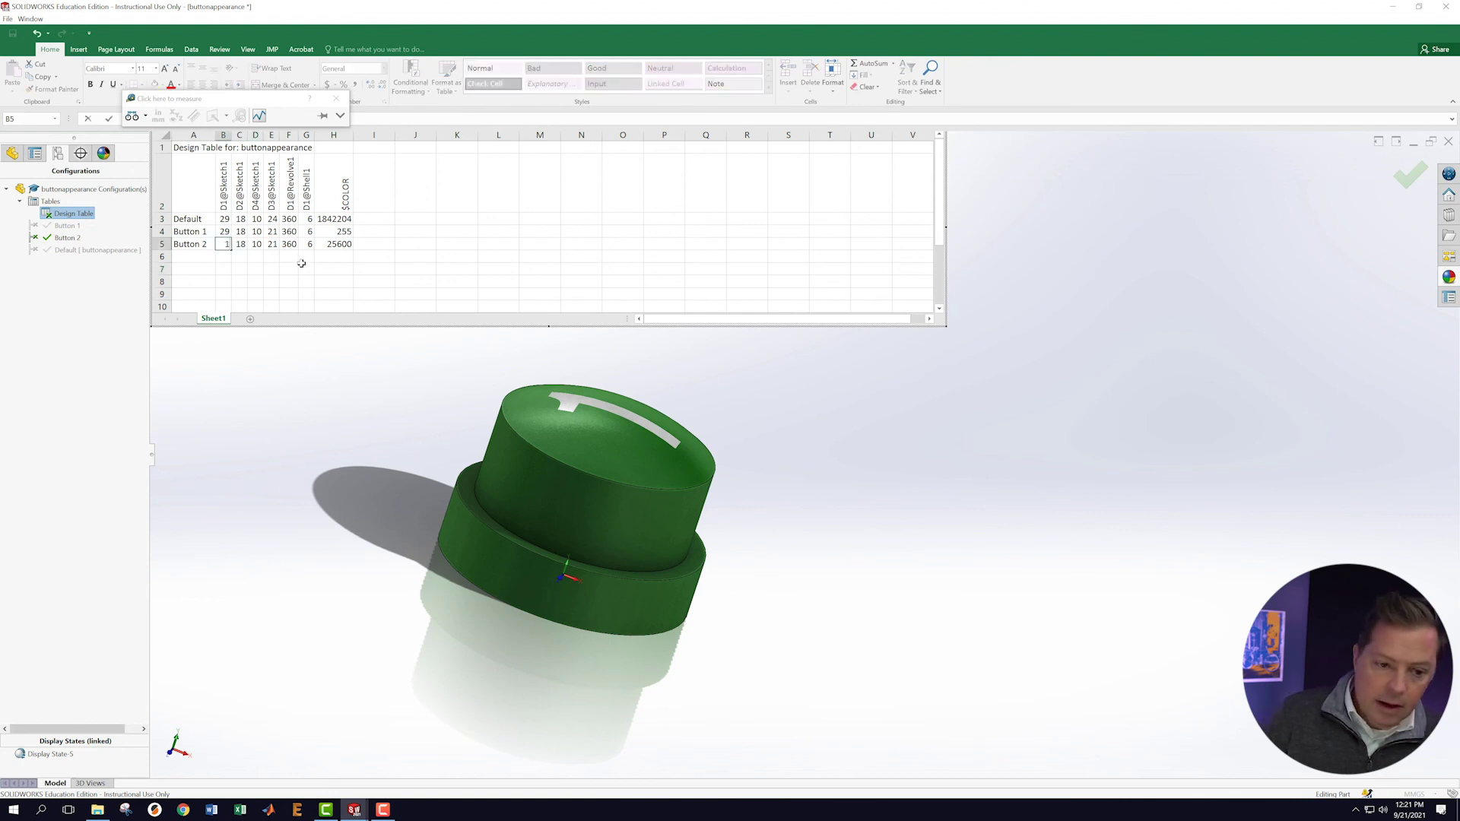
{"action": "key", "text": "Up"}
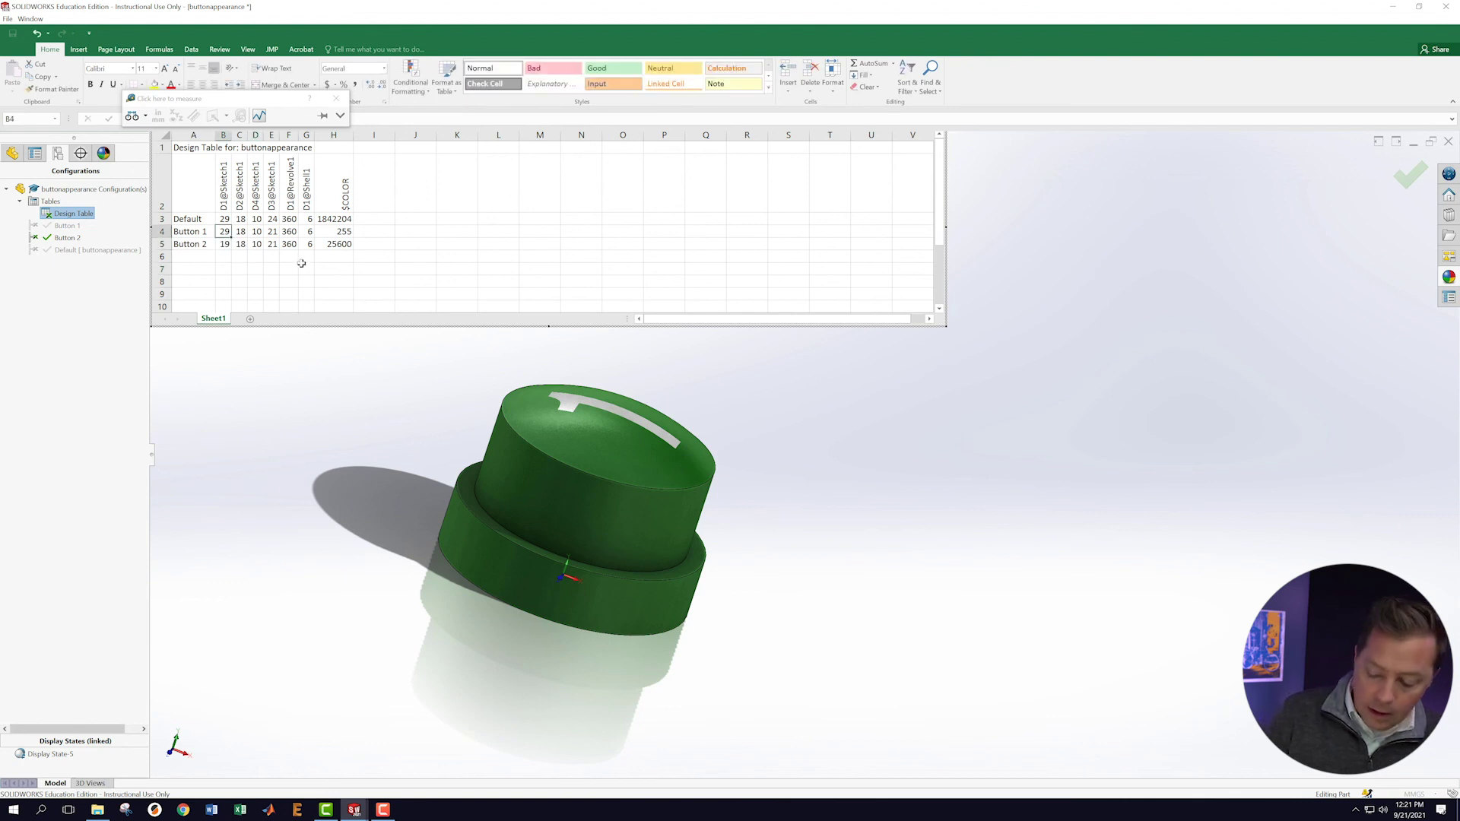
{"action": "type", "text": "19"}
{"action": "key", "text": "Up"}
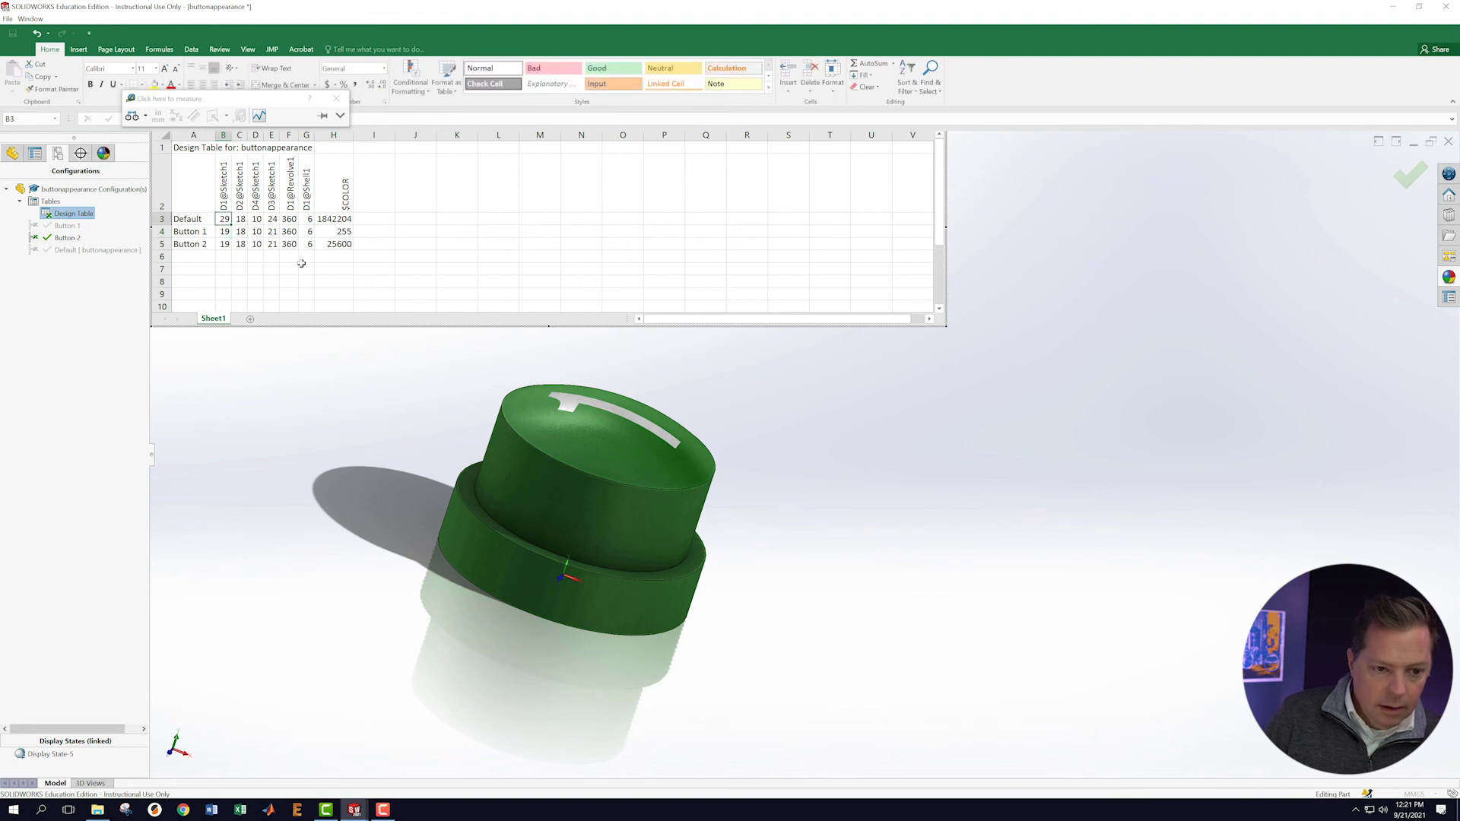
{"action": "type", "text": "19"}
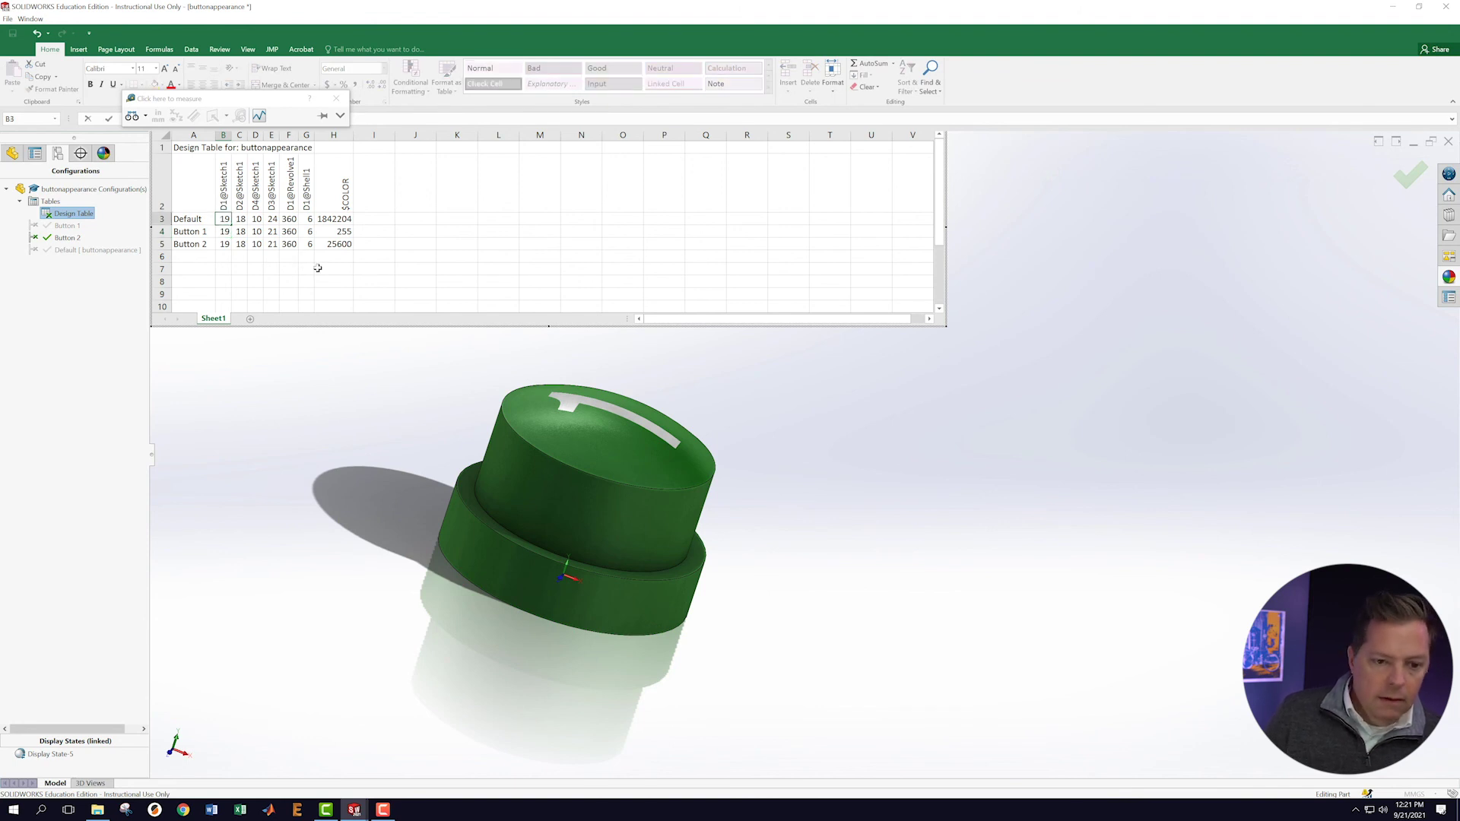
{"action": "left_click", "coordinate": [1001, 414]}
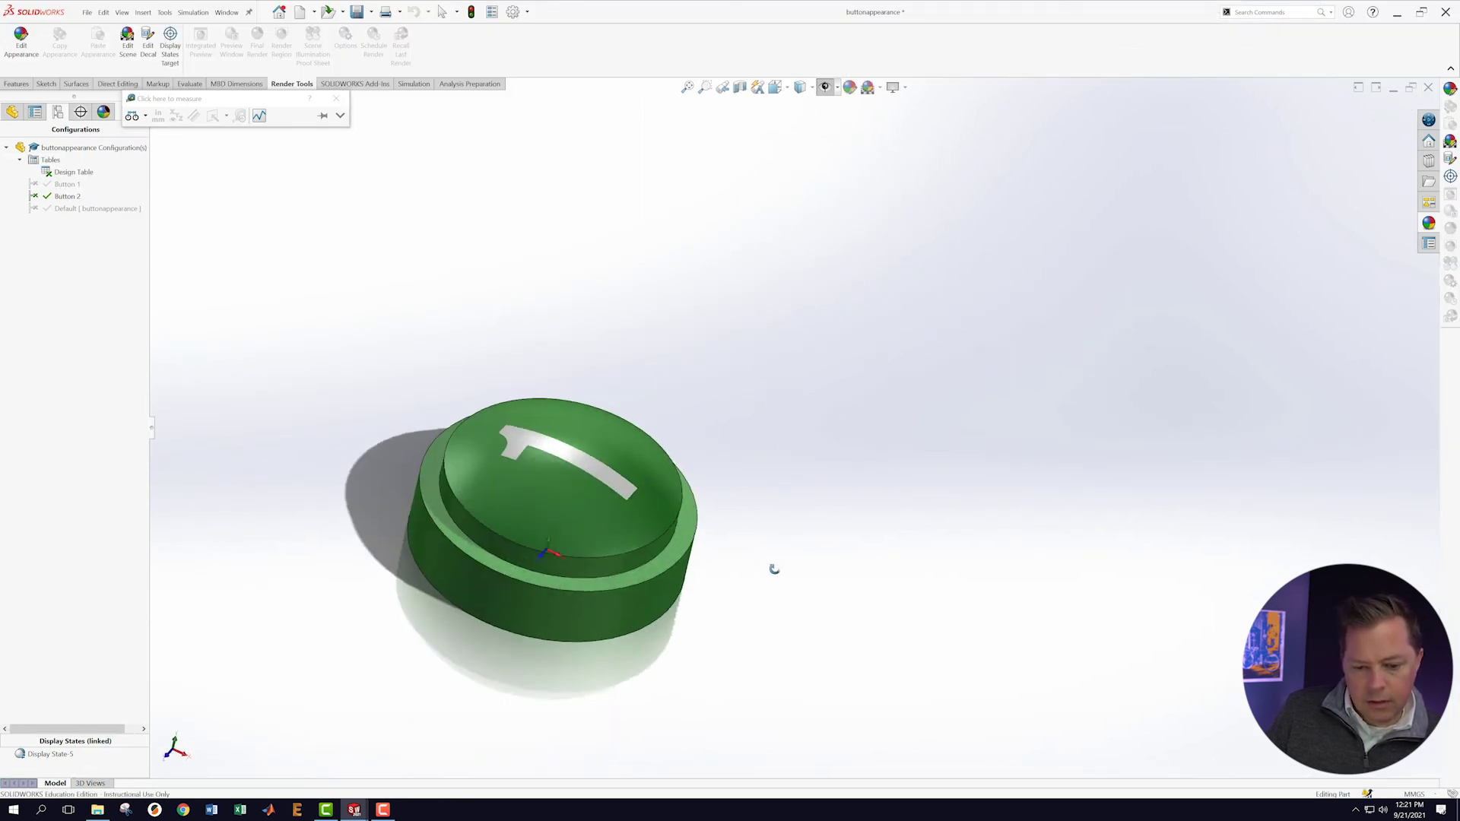
Activate Button 1, save the flattened button part, and switch to Assem3.
{"action": "double_click", "coordinate": [50, 187]}
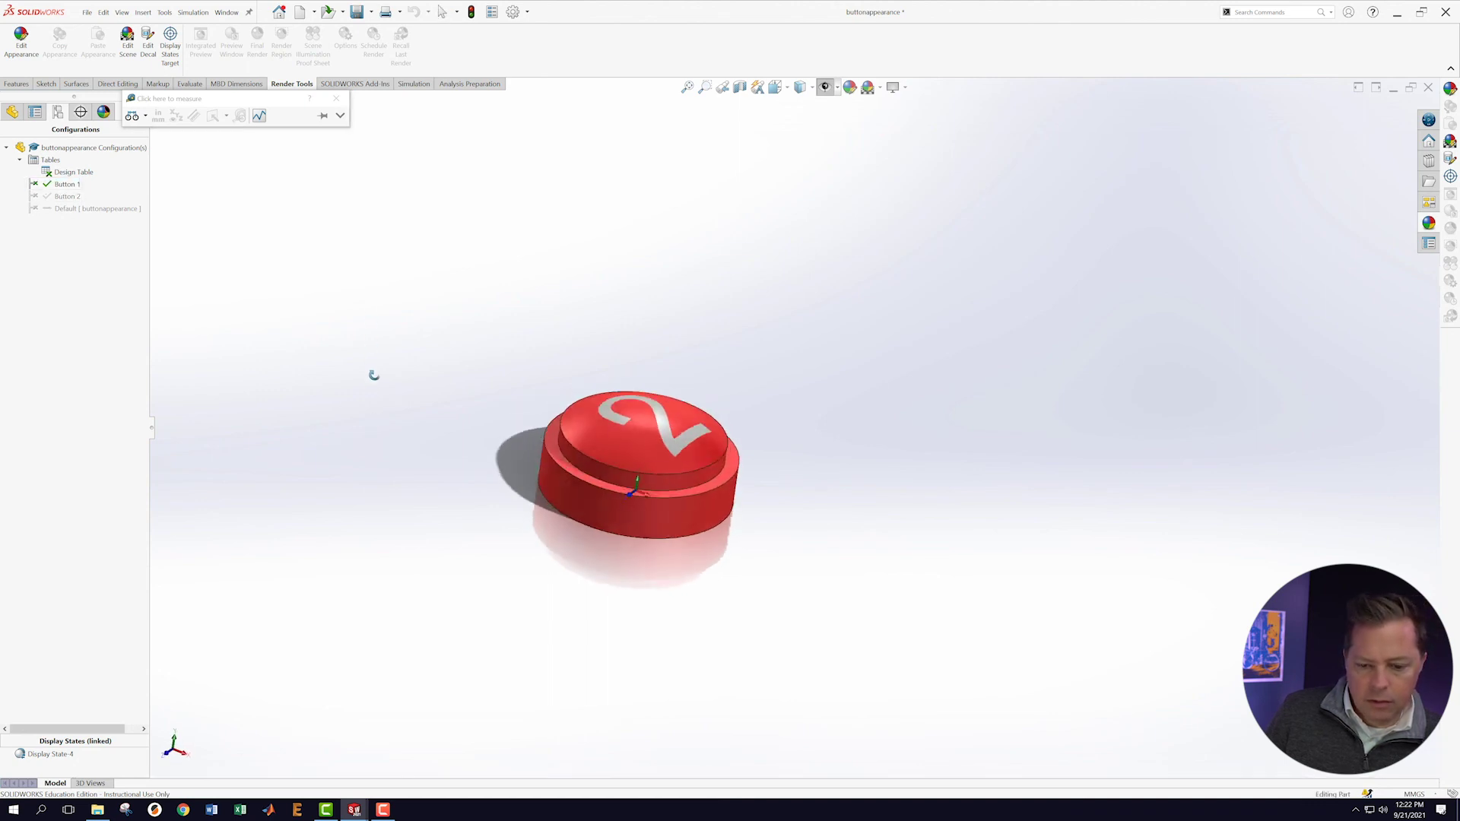
{"action": "left_click", "coordinate": [86, 12]}
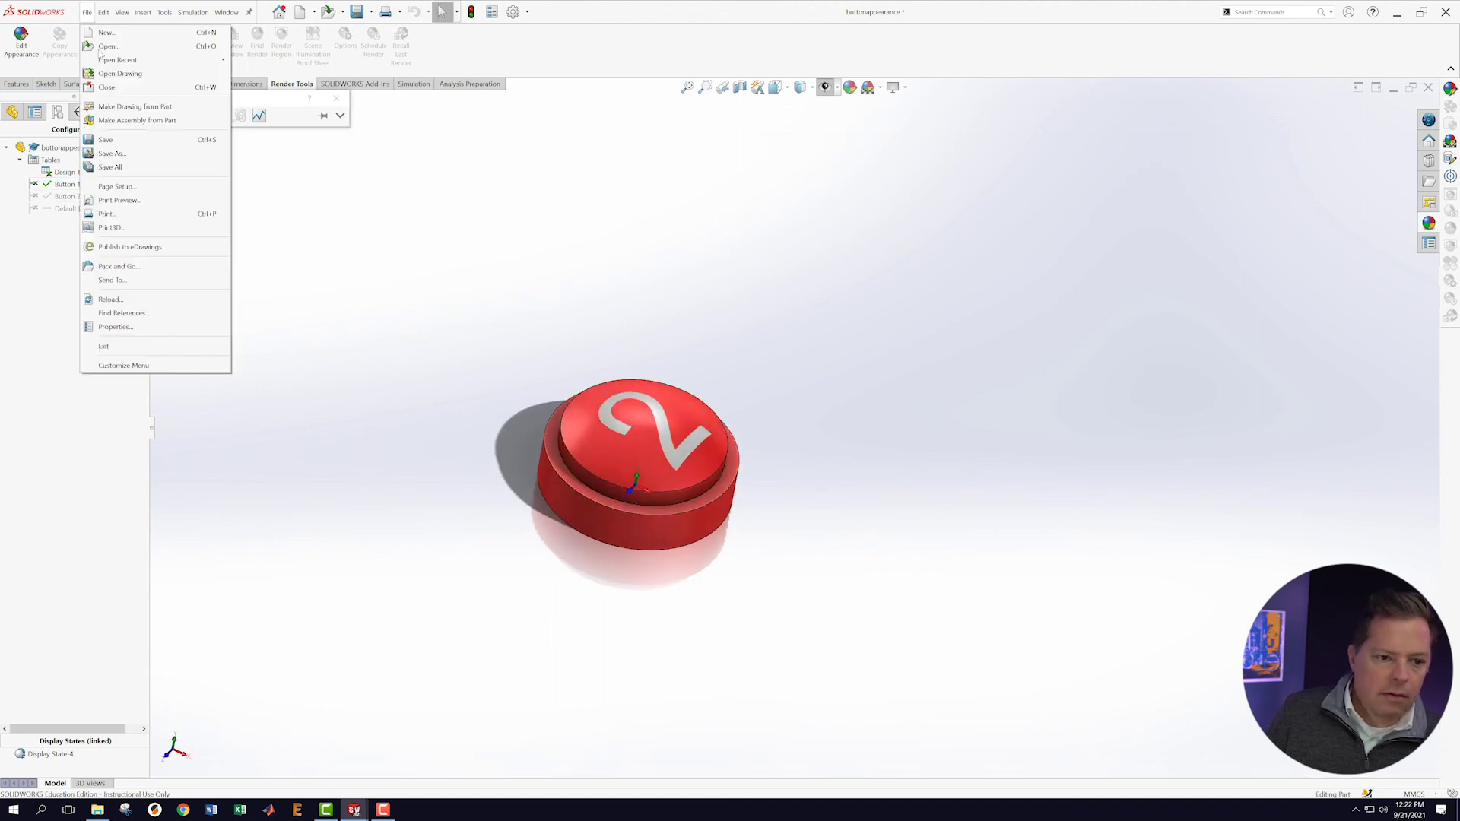
{"action": "left_click", "coordinate": [105, 138]}
{"action": "left_click", "coordinate": [226, 12]}
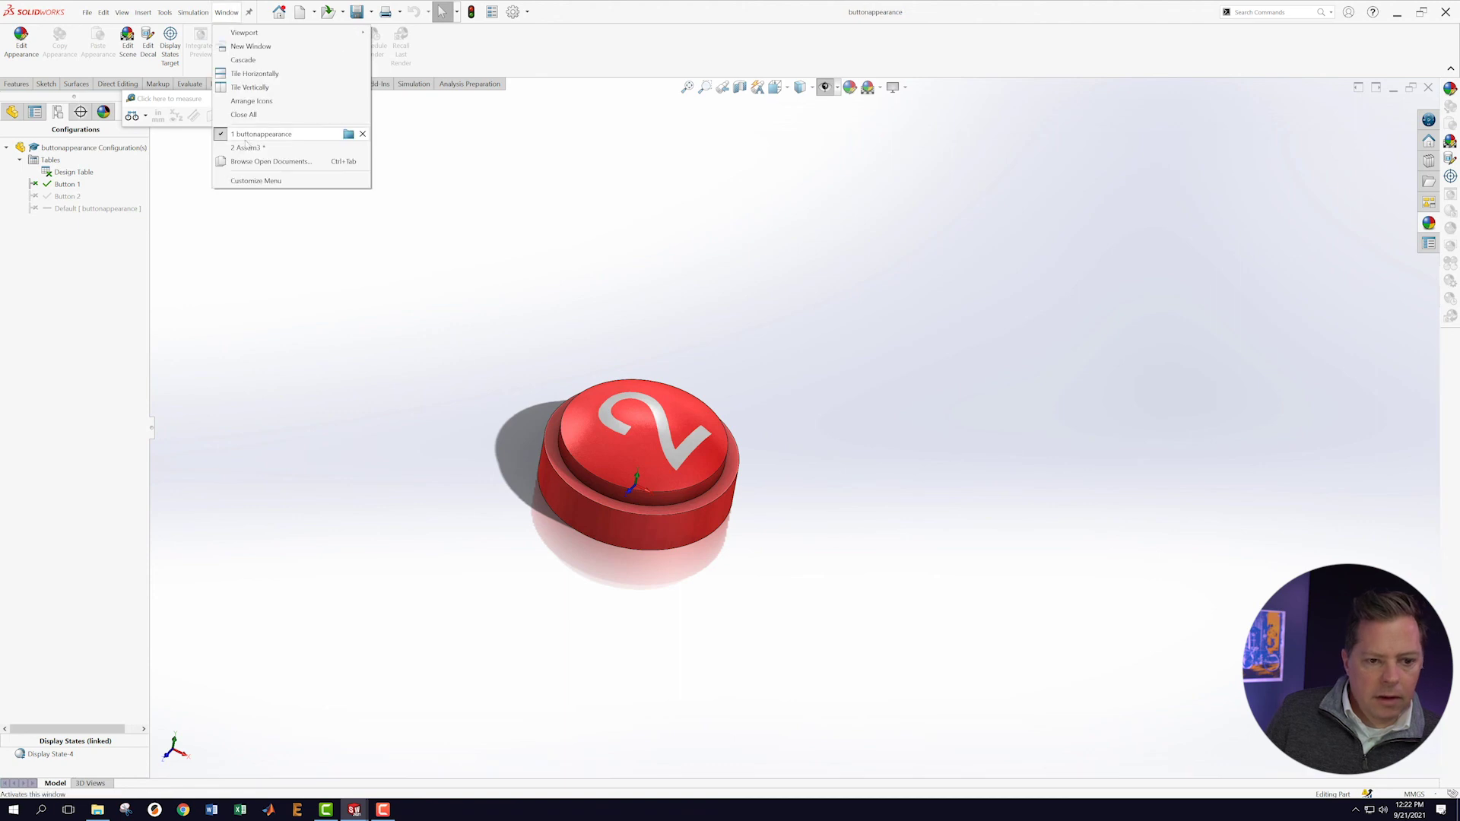
{"action": "left_click", "coordinate": [248, 147]}
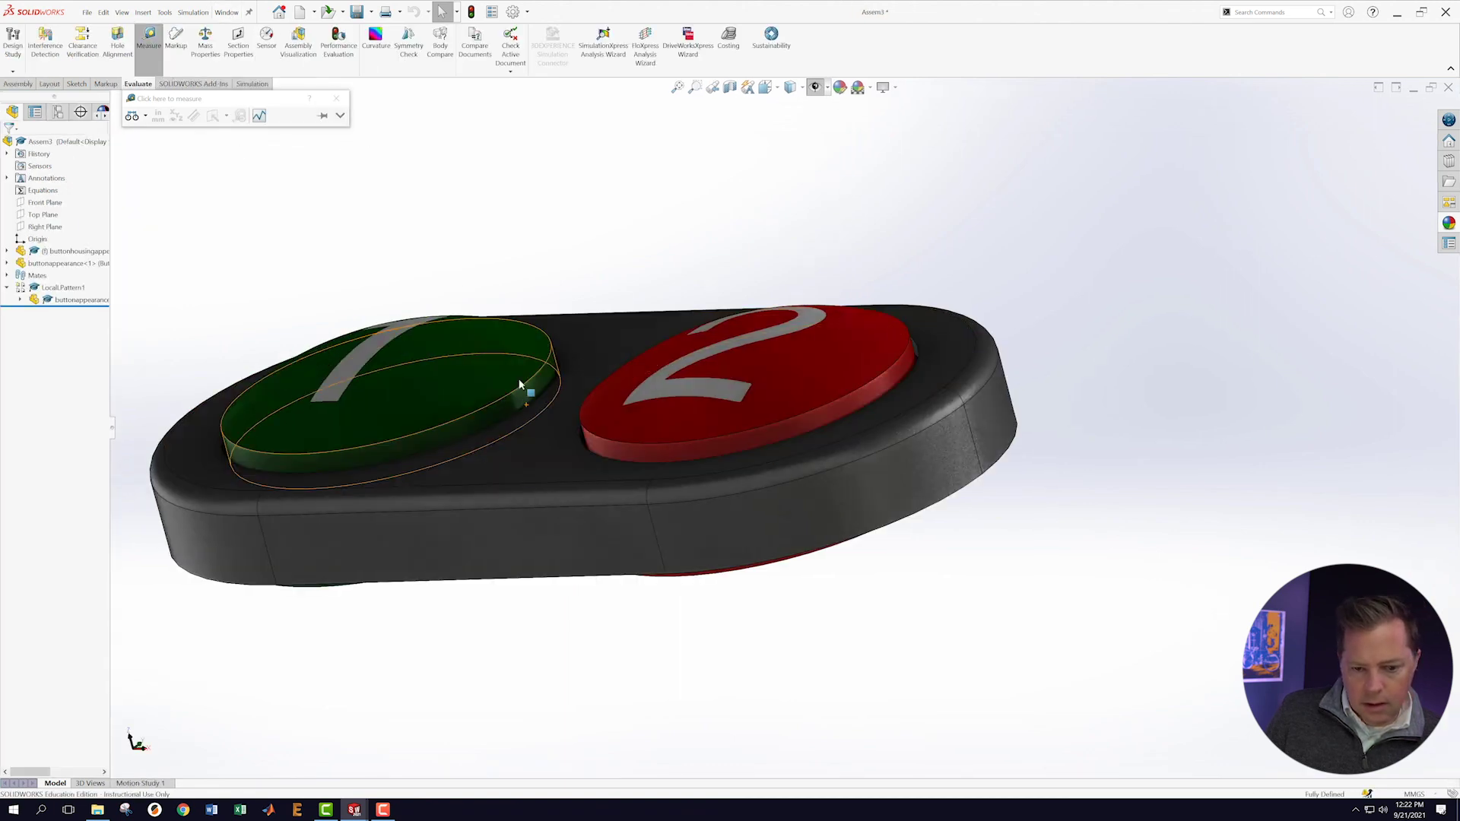
{"action": "middle_click_drag", "start_coordinate": [519, 386], "coordinate": [793, 556]}
{"action": "scroll", "coordinate": [639, 496], "scroll_direction": "down", "scroll_amount": 3}
{"action": "scroll", "coordinate": [733, 404], "scroll_direction": "up", "scroll_amount": 3}
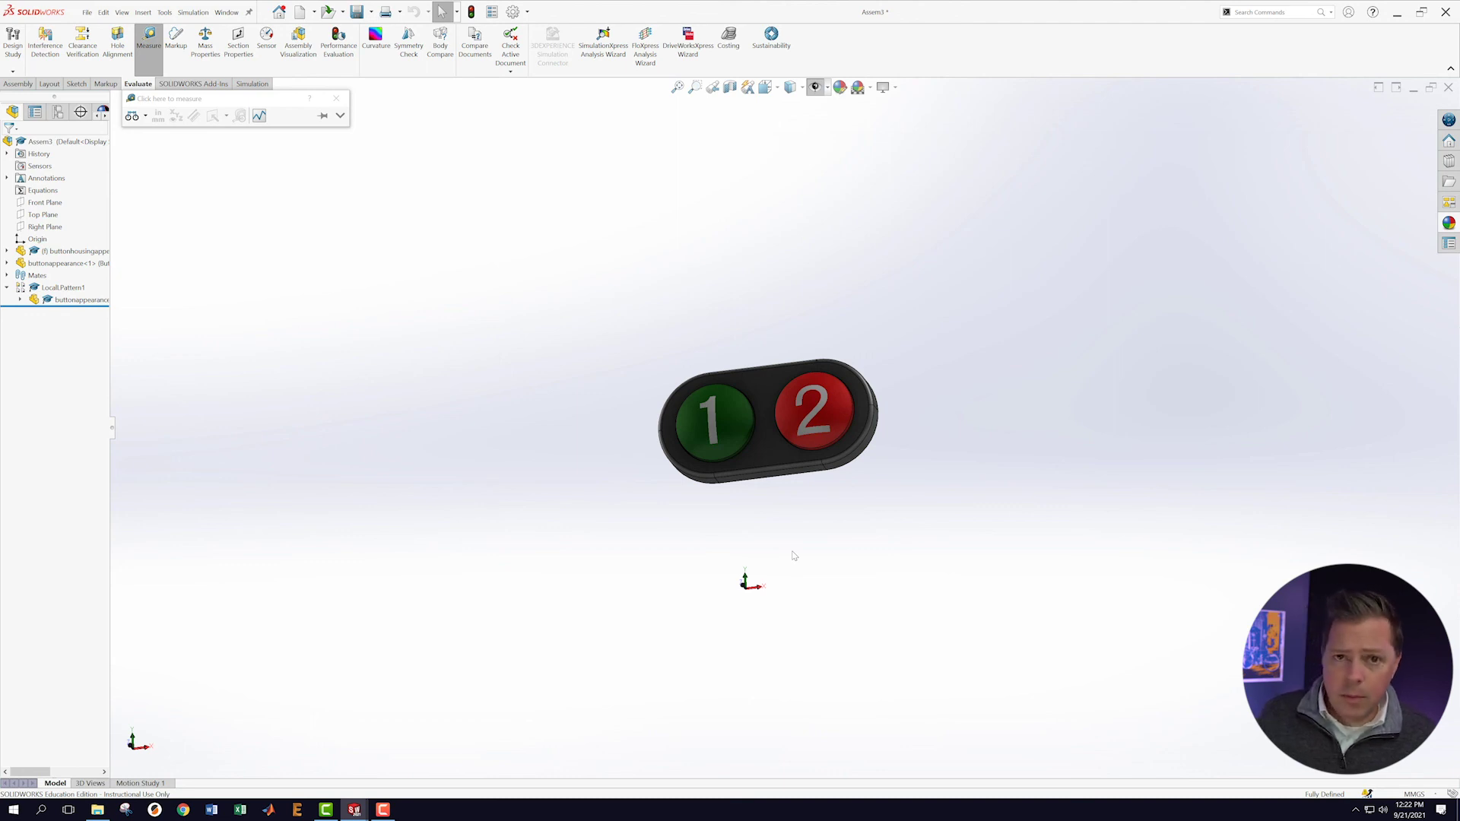
{"action": "middle_click_drag", "start_coordinate": [920, 381], "coordinate": [915, 450]}
{"action": "scroll", "coordinate": [805, 471], "scroll_direction": "down", "scroll_amount": 3}
{"action": "middle_click_drag", "start_coordinate": [680, 560], "coordinate": [712, 522]}
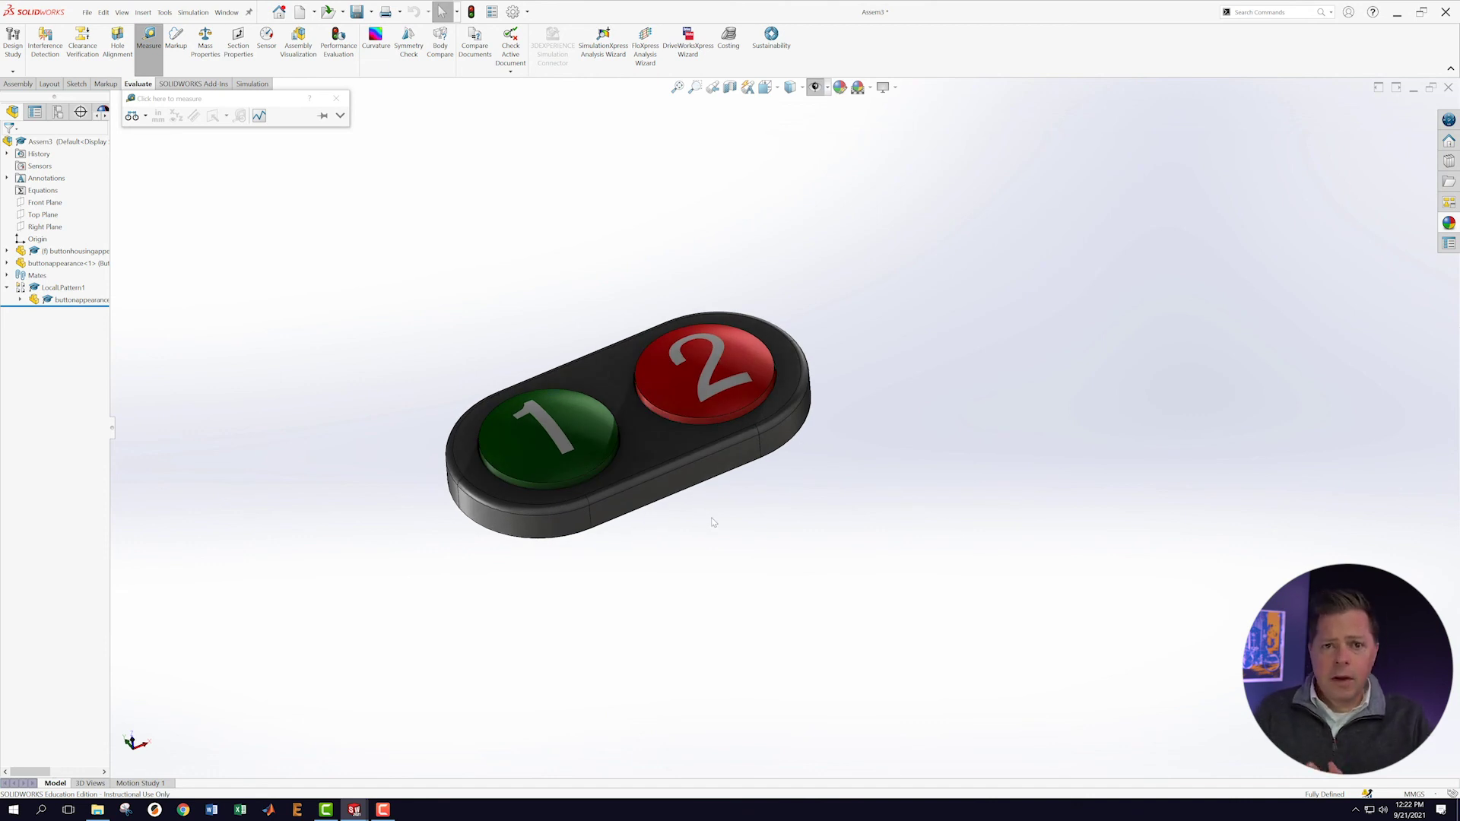